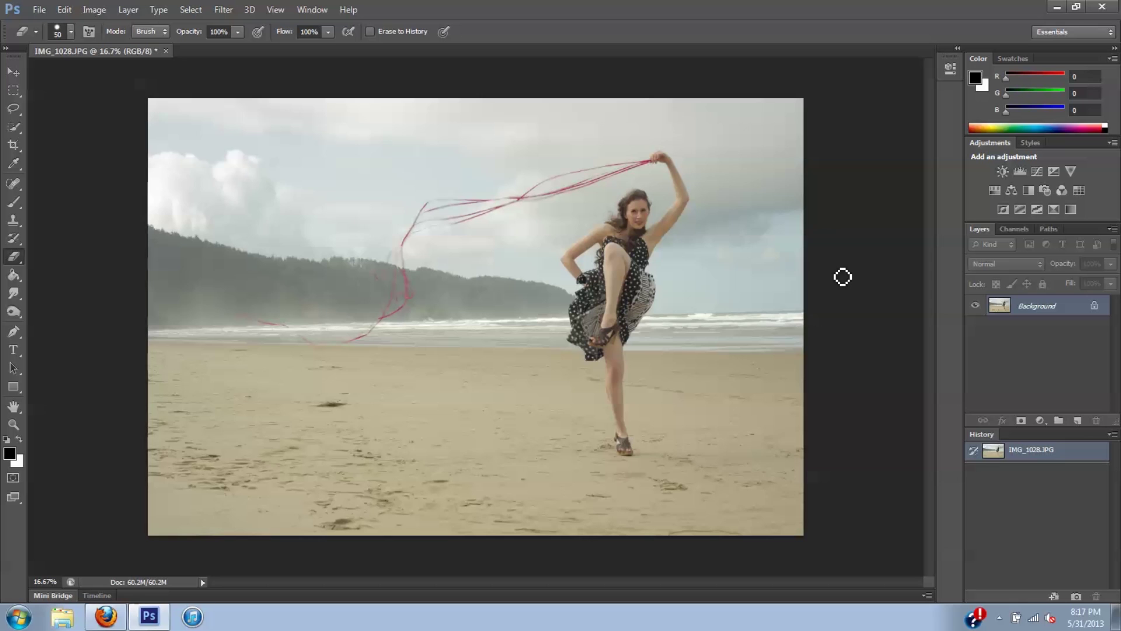
# Step: Zoom in to 200% and heal the dark seaweed line and nearby streaks just below the waterline with a size 10 content-aware Spot Healing Brush
pyautogui.hotkey('ctrl', '+')
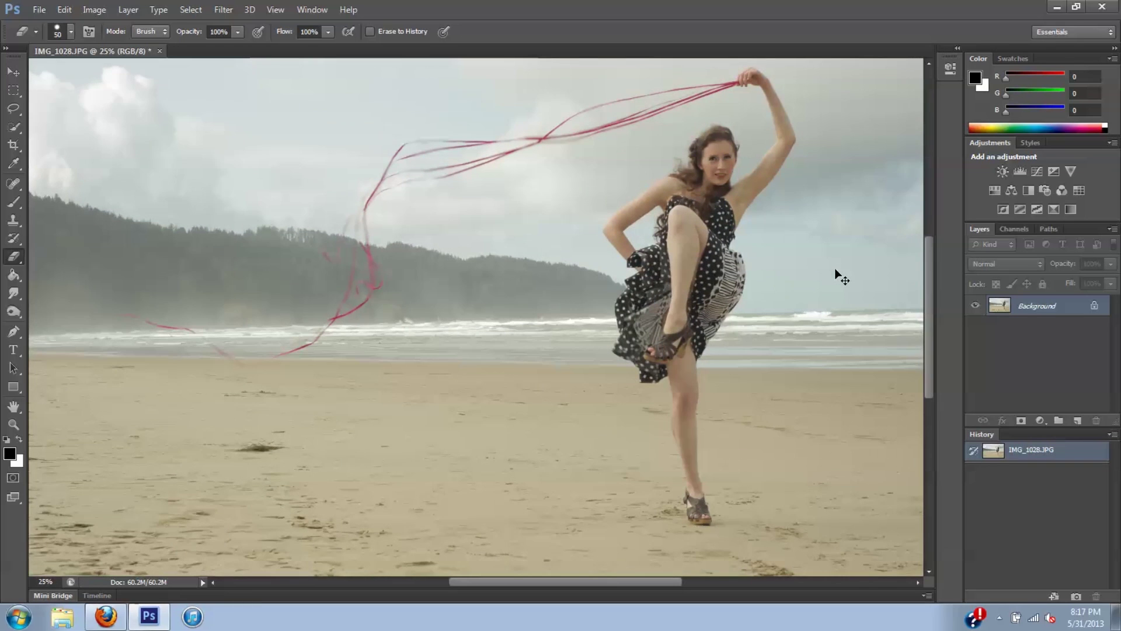
pyautogui.hotkey('ctrl', '+')
pyautogui.hotkey('ctrl', '+')
pyautogui.hotkey('ctrl', '+')
pyautogui.hotkey('ctrl', '+')
pyautogui.hotkey('ctrl', '+')
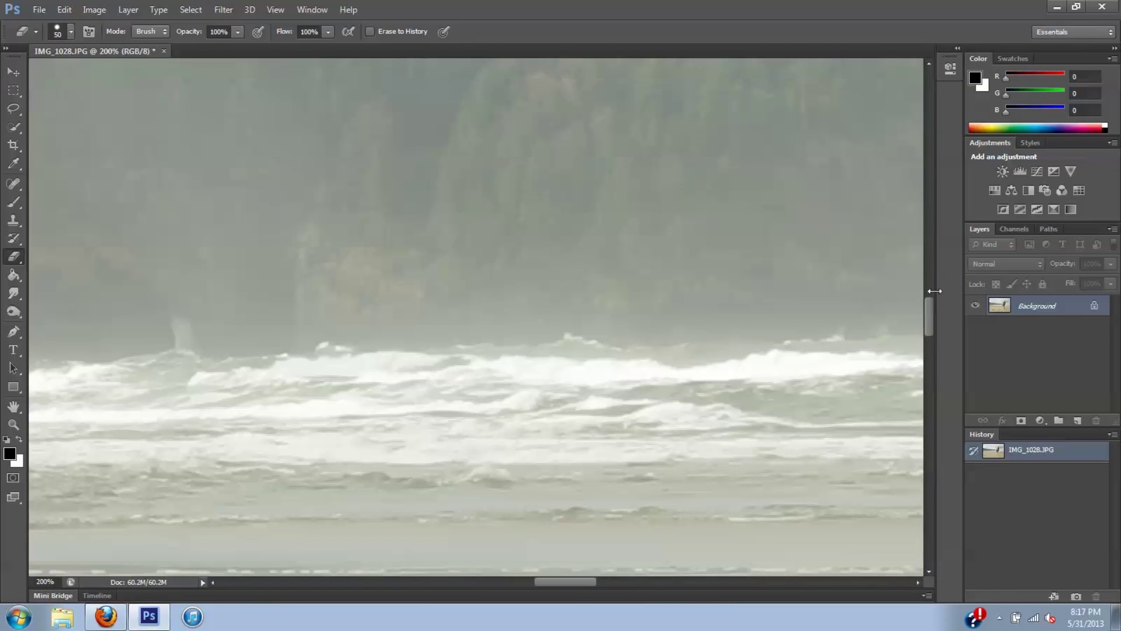
pyautogui.moveTo(928, 300); pyautogui.dragTo(922, 346)
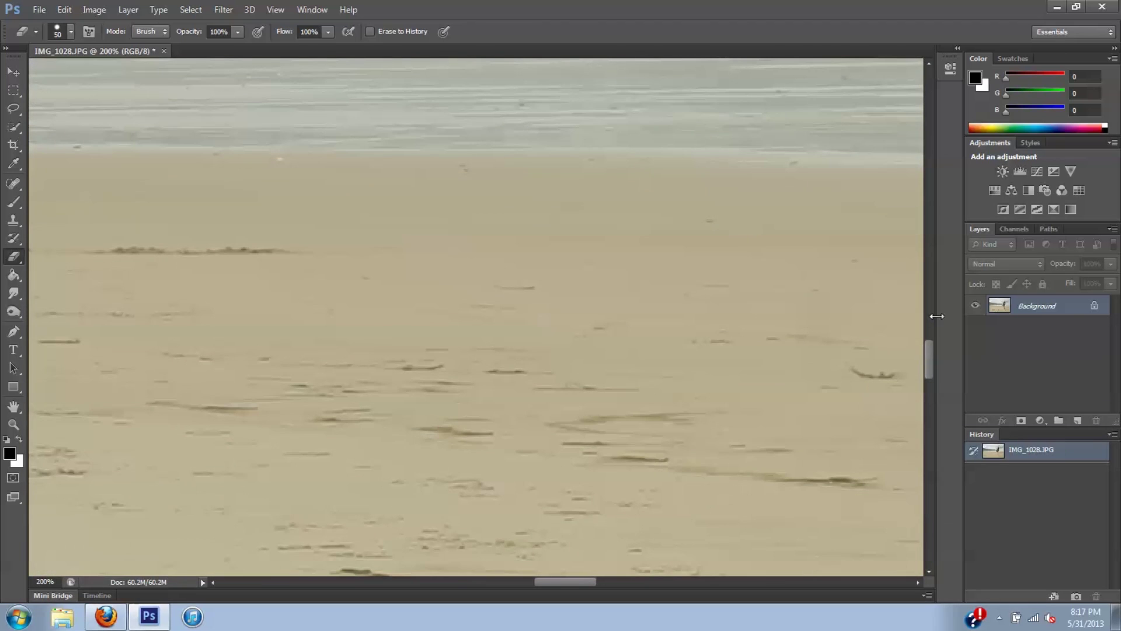
pyautogui.click(11, 185)
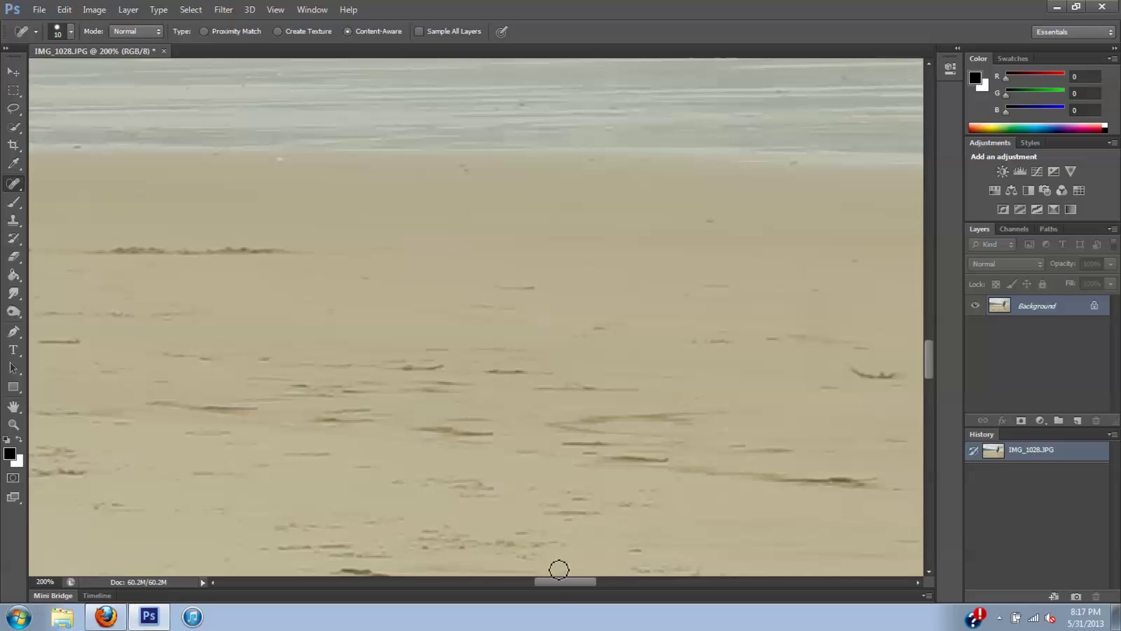
pyautogui.moveTo(562, 578); pyautogui.dragTo(535, 573)
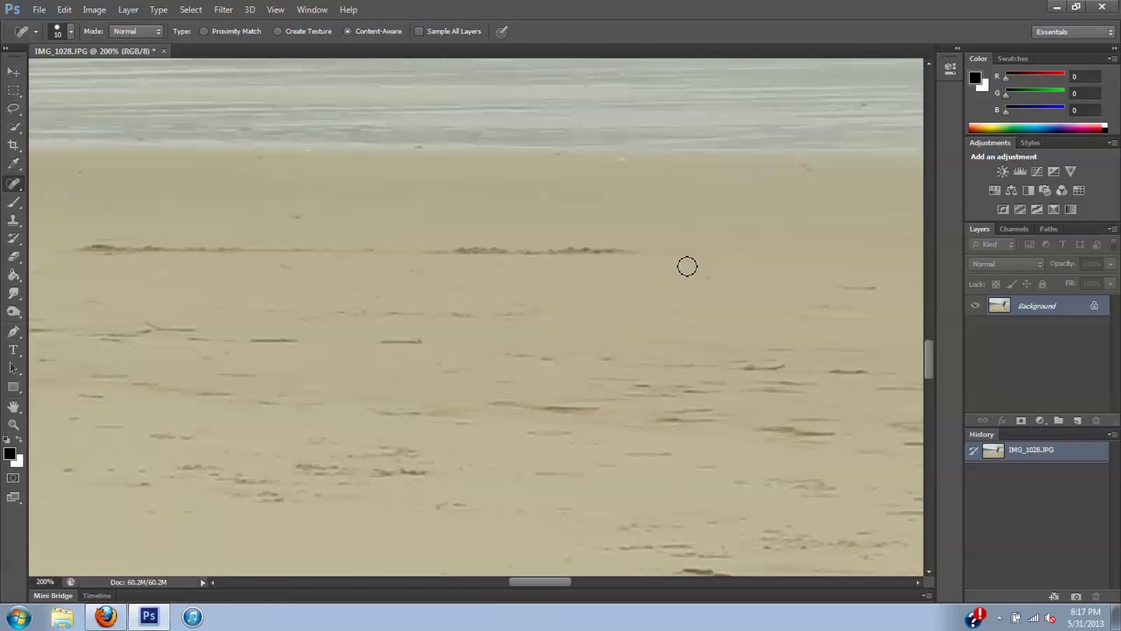
pyautogui.moveTo(825, 248)
pyautogui.mouseDown()
pyautogui.moveTo(673, 242)
pyautogui.moveTo(709, 256)
pyautogui.moveTo(104, 247)
pyautogui.moveTo(90, 256)
pyautogui.moveTo(222, 258)
pyautogui.mouseUp()
pyautogui.click(284, 266)
pyautogui.moveTo(380, 341); pyautogui.dragTo(432, 341)
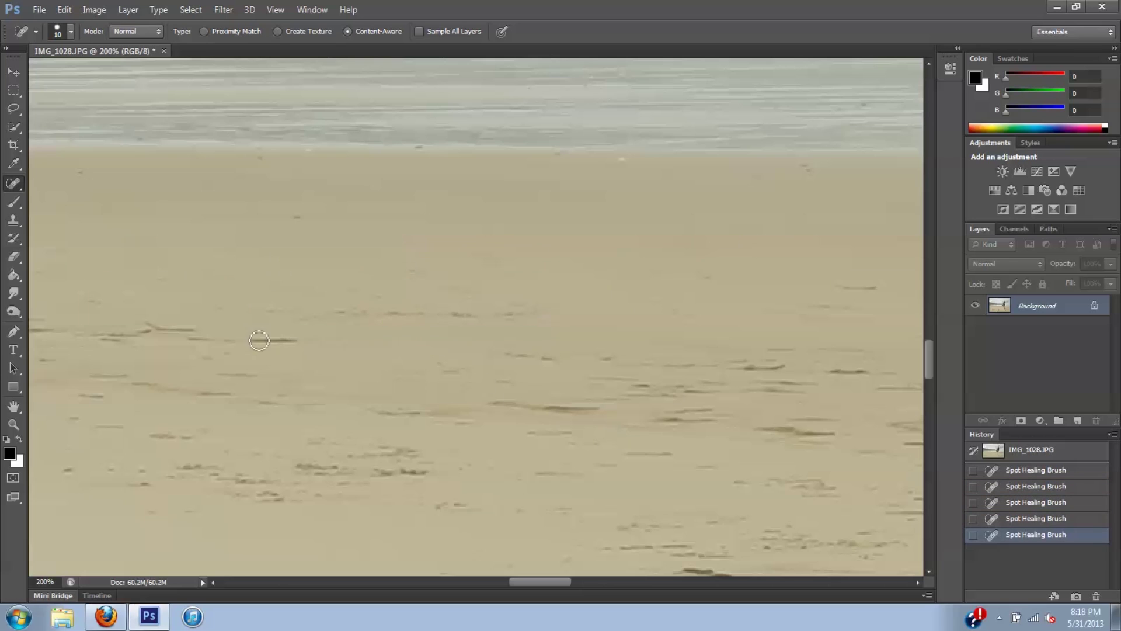
# Step: Spot-heal the thin dark twigs and faint streak in the sand below the cleaned seaweed line
pyautogui.moveTo(259, 340); pyautogui.dragTo(281, 341)
pyautogui.moveTo(150, 327)
pyautogui.mouseDown()
pyautogui.moveTo(248, 345)
pyautogui.moveTo(161, 325)
pyautogui.moveTo(118, 343)
pyautogui.moveTo(70, 336)
pyautogui.mouseUp()
pyautogui.moveTo(307, 318); pyautogui.dragTo(537, 316)
pyautogui.moveTo(464, 326); pyautogui.dragTo(490, 333)
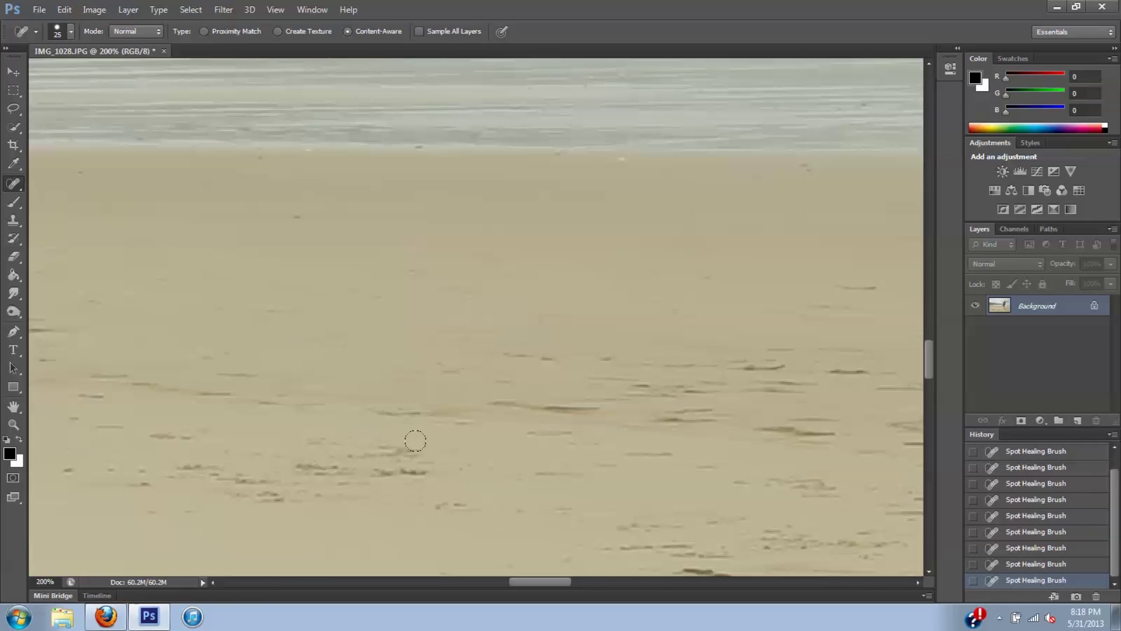
# Step: Spot-heal the scattered dark marks in the patch of sand further down the beach
pyautogui.moveTo(929, 357); pyautogui.dragTo(928, 396)
pyautogui.moveTo(649, 155); pyautogui.dragTo(704, 157)
pyautogui.moveTo(704, 181); pyautogui.dragTo(485, 196)
pyautogui.moveTo(134, 344)
pyautogui.mouseDown()
pyautogui.moveTo(53, 351)
pyautogui.moveTo(250, 376)
pyautogui.mouseUp()
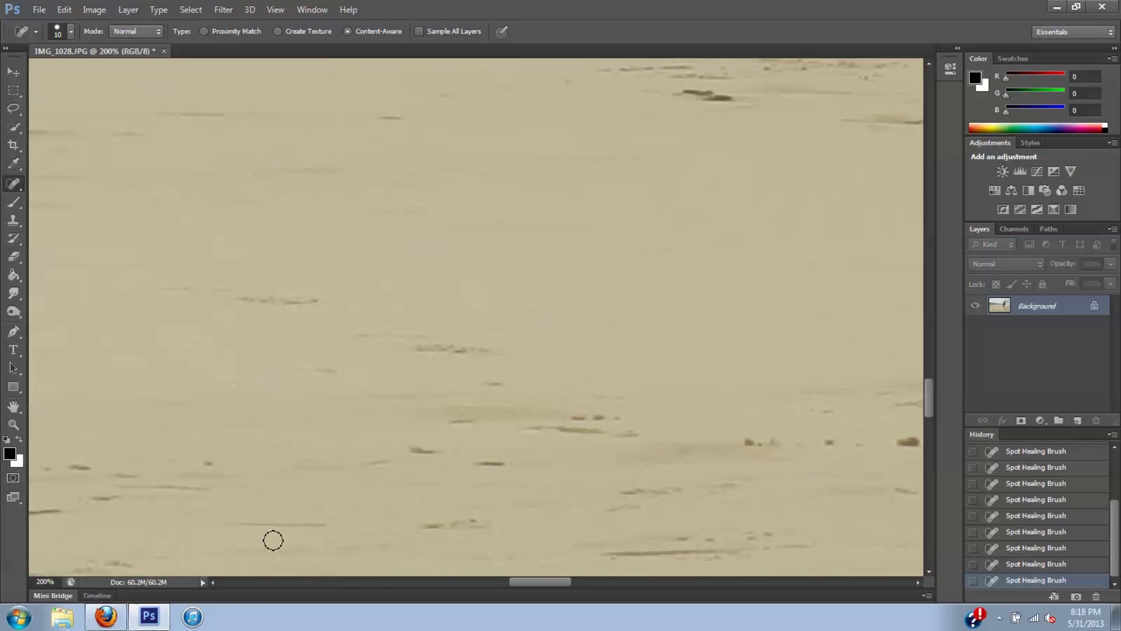
# Step: Spot-heal the small twigs and thin lines in the sand on the left part of the beach with brush size 10
pyautogui.moveTo(558, 581); pyautogui.dragTo(356, 546)
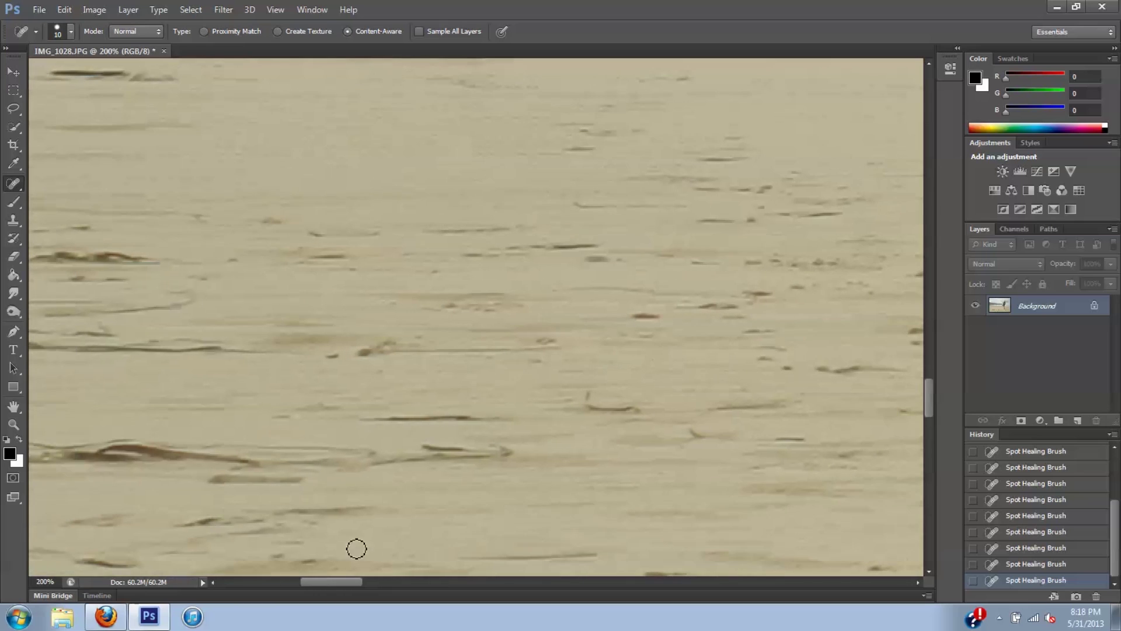
pyautogui.moveTo(366, 421)
pyautogui.mouseDown()
pyautogui.moveTo(497, 420)
pyautogui.moveTo(397, 421)
pyautogui.mouseUp()
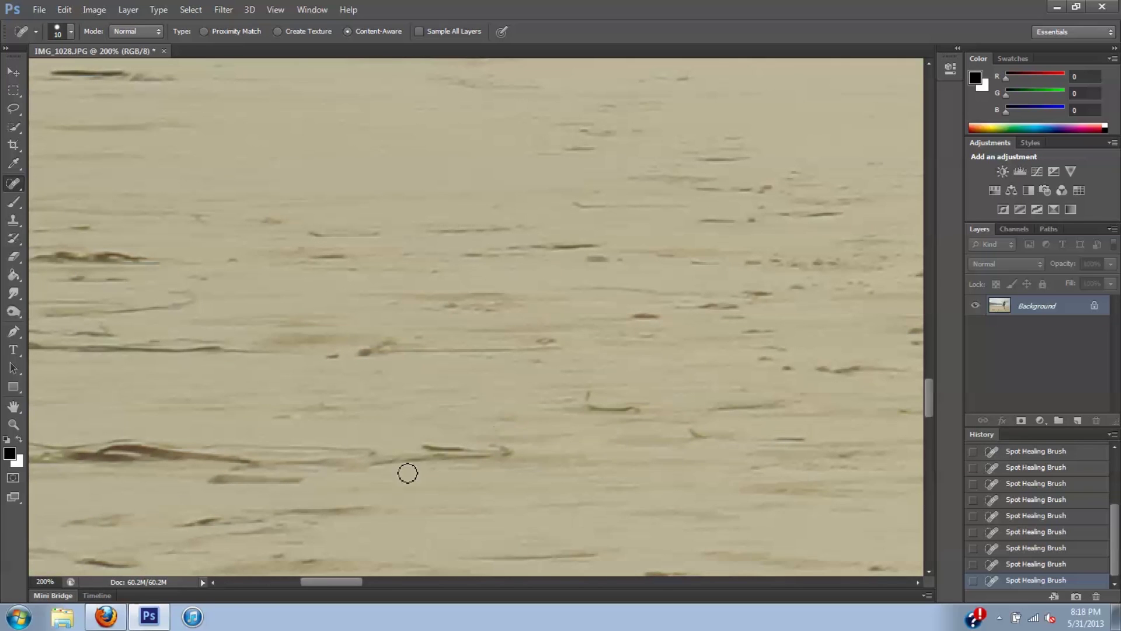
pyautogui.moveTo(282, 418)
pyautogui.mouseDown()
pyautogui.moveTo(338, 406)
pyautogui.moveTo(370, 413)
pyautogui.moveTo(278, 419)
pyautogui.moveTo(316, 424)
pyautogui.mouseUp()
pyautogui.moveTo(589, 388)
pyautogui.mouseDown()
pyautogui.moveTo(602, 412)
pyautogui.moveTo(648, 413)
pyautogui.moveTo(587, 408)
pyautogui.mouseUp()
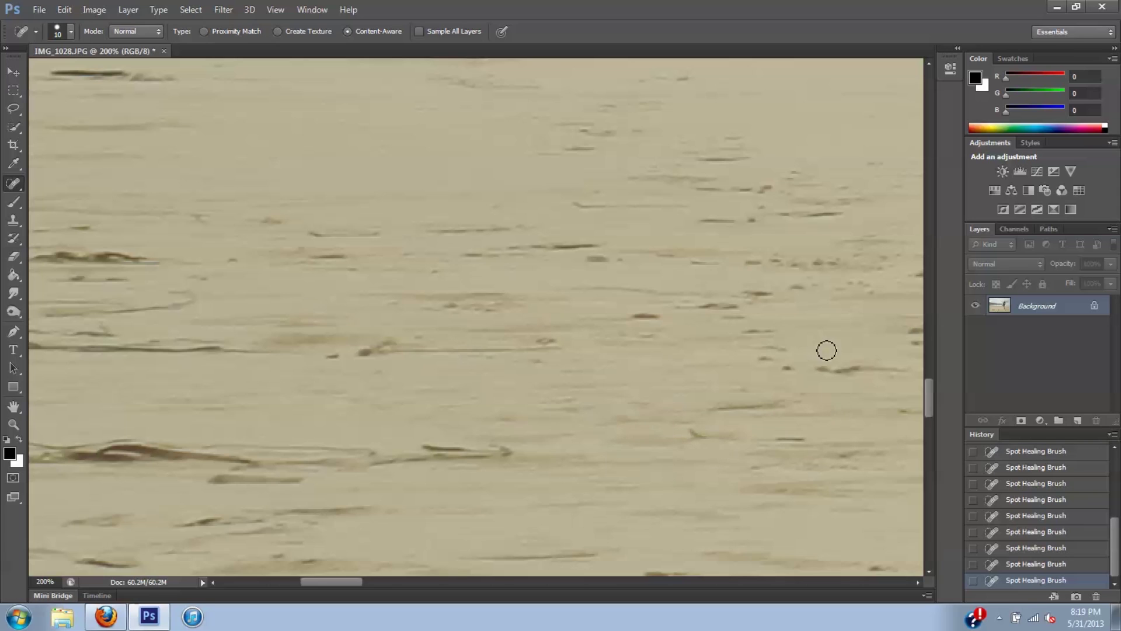
pyautogui.moveTo(583, 206); pyautogui.dragTo(698, 214)
# Step: Enlarge the Spot Healing Brush to 25 and remove the debris and streaks in the left foreground sand
pyautogui.moveTo(928, 389); pyautogui.dragTo(911, 432)
pyautogui.moveTo(352, 582); pyautogui.dragTo(379, 582)
pyautogui.press(']')
pyautogui.press(']')
pyautogui.press(']')
pyautogui.moveTo(526, 319); pyautogui.dragTo(424, 333)
pyautogui.moveTo(505, 330); pyautogui.dragTo(593, 284)
pyautogui.moveTo(643, 342); pyautogui.dragTo(712, 321)
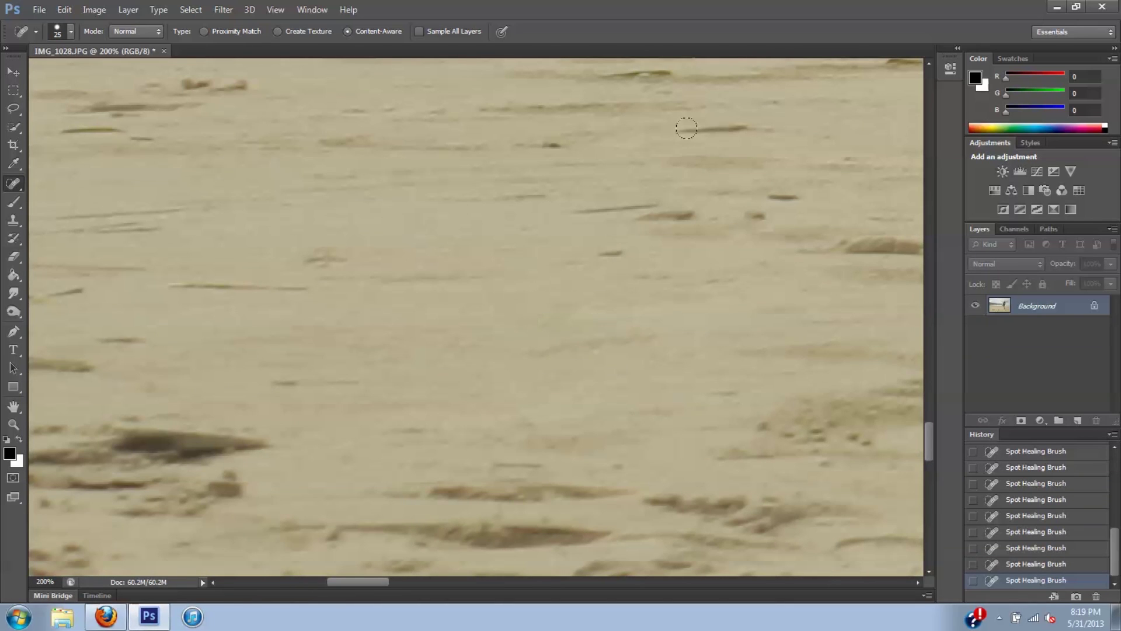
pyautogui.moveTo(681, 136); pyautogui.dragTo(763, 128)
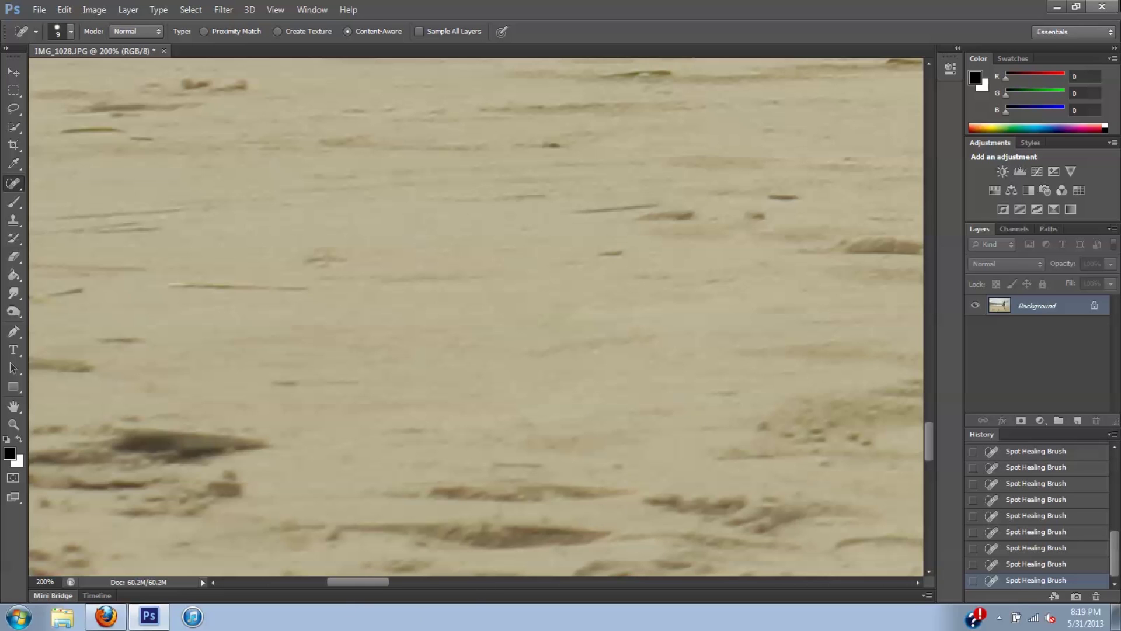
# Step: Zoom out to 100% and spot-heal the marks and clumps in the middle of the beach around the seaweed pile
pyautogui.hotkey('ctrl', '-')
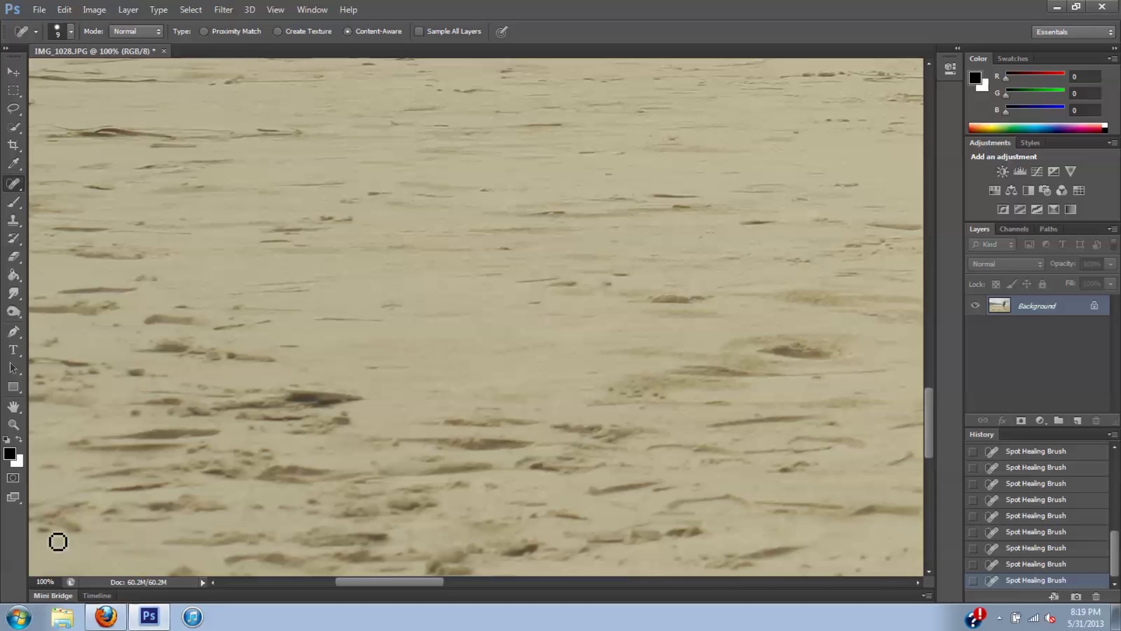
pyautogui.moveTo(372, 580)
pyautogui.mouseDown()
pyautogui.moveTo(456, 581)
pyautogui.moveTo(423, 581)
pyautogui.moveTo(434, 581)
pyautogui.mouseUp()
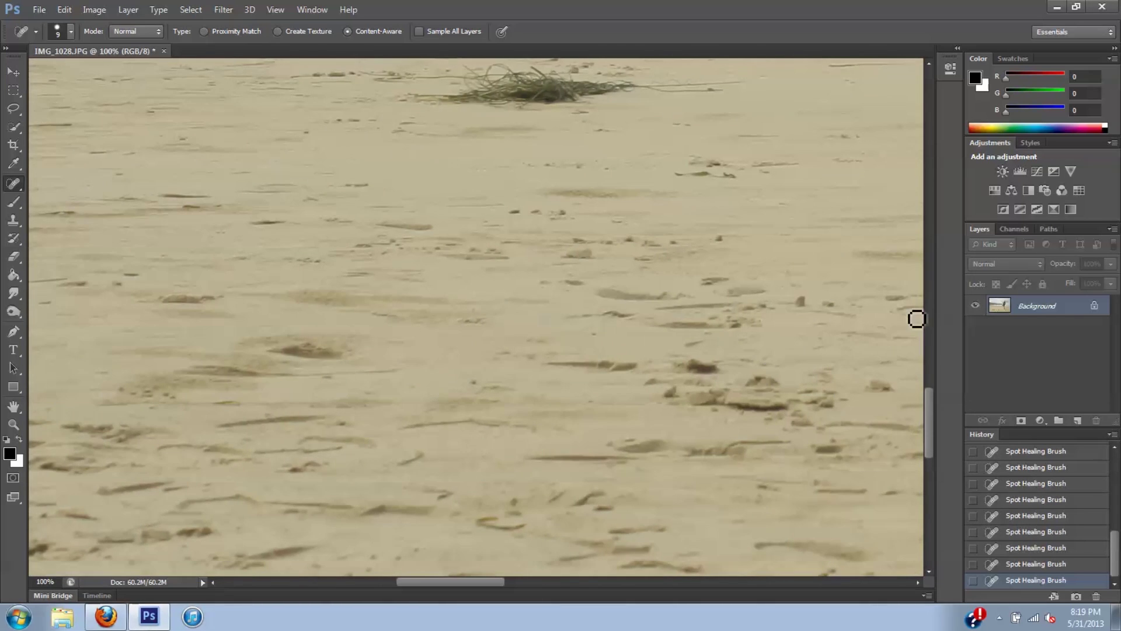
pyautogui.scroll(5, 885, 386)
pyautogui.moveTo(737, 351)
pyautogui.mouseDown()
pyautogui.moveTo(534, 354)
pyautogui.moveTo(561, 365)
pyautogui.moveTo(468, 341)
pyautogui.moveTo(579, 331)
pyautogui.mouseUp()
pyautogui.moveTo(586, 359); pyautogui.dragTo(636, 350)
pyautogui.moveTo(677, 441); pyautogui.dragTo(738, 442)
pyautogui.moveTo(590, 295); pyautogui.dragTo(634, 292)
# Step: Spot-heal the twigs and dark streaks in the sand to the right of the woman's standing leg, using brush size 25
pyautogui.moveTo(501, 582)
pyautogui.mouseDown()
pyautogui.moveTo(650, 584)
pyautogui.moveTo(836, 608)
pyautogui.moveTo(773, 598)
pyautogui.mouseUp()
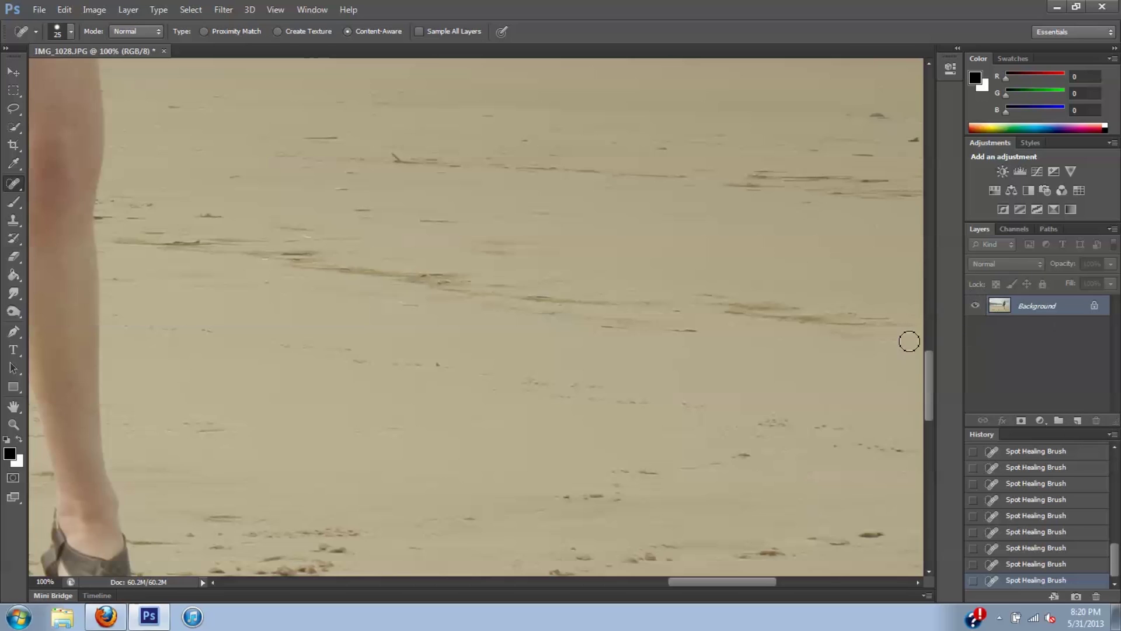
pyautogui.moveTo(931, 395); pyautogui.dragTo(927, 385)
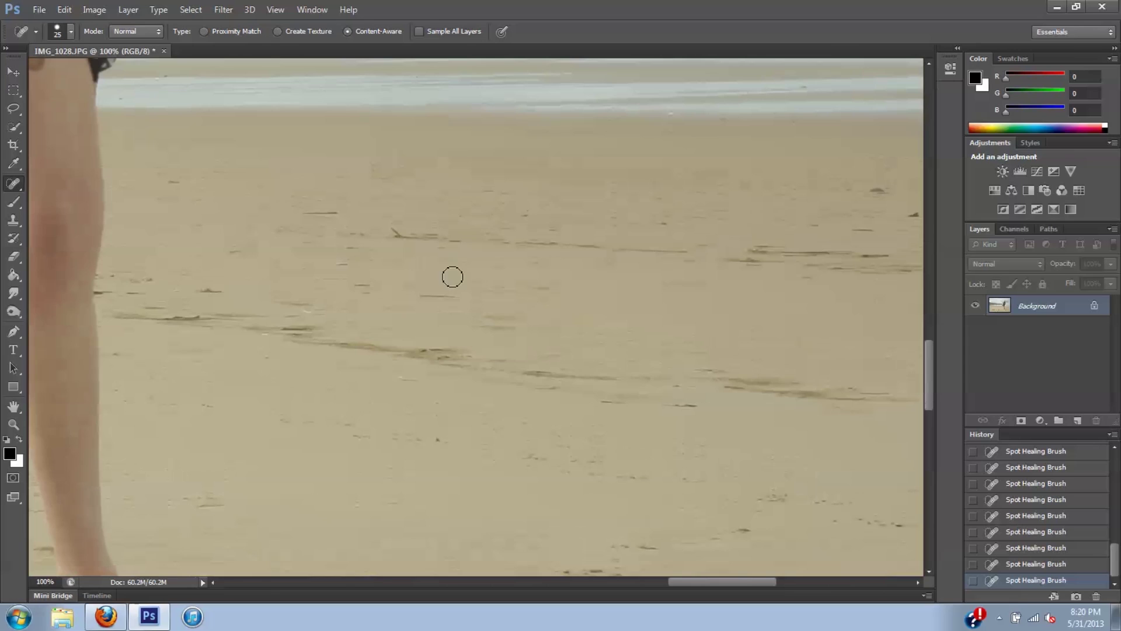
pyautogui.moveTo(310, 215); pyautogui.dragTo(463, 246)
pyautogui.moveTo(419, 289)
pyautogui.mouseDown()
pyautogui.moveTo(457, 302)
pyautogui.moveTo(556, 295)
pyautogui.moveTo(504, 296)
pyautogui.moveTo(472, 317)
pyautogui.moveTo(550, 323)
pyautogui.moveTo(459, 328)
pyautogui.mouseUp()
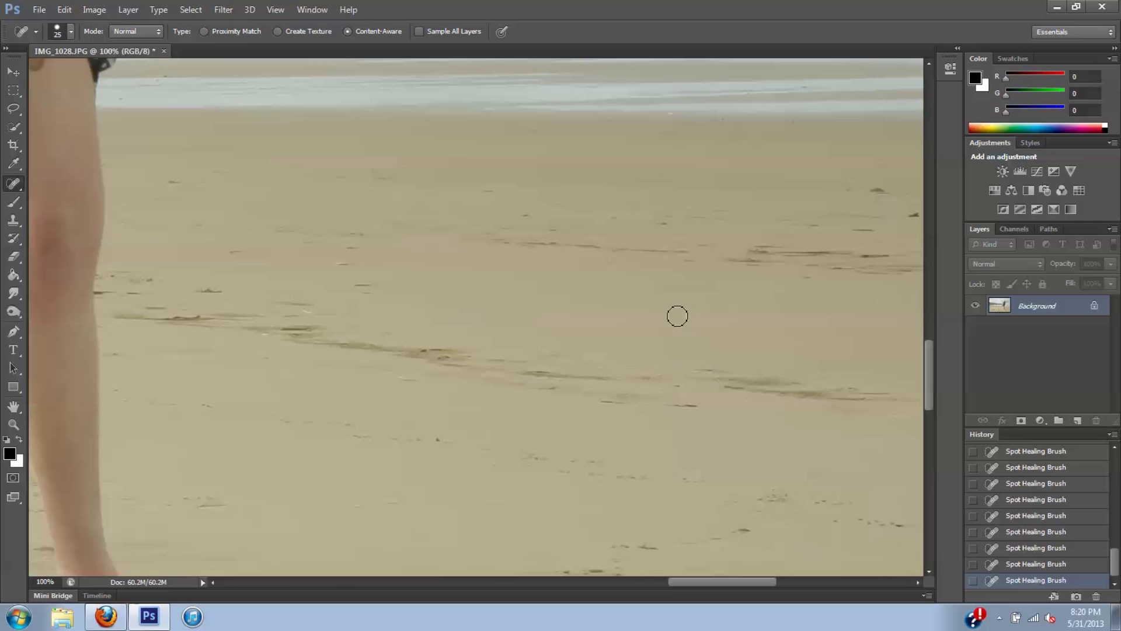
pyautogui.moveTo(668, 292); pyautogui.dragTo(727, 290)
pyautogui.moveTo(841, 194)
pyautogui.mouseDown()
pyautogui.moveTo(885, 195)
pyautogui.moveTo(819, 215)
pyautogui.moveTo(526, 208)
pyautogui.mouseUp()
# Step: Spot-heal the scattered debris and specks in the open sand to the right of the woman's lower leg and sandal
pyautogui.scroll(-5, 419, 288)
pyautogui.moveTo(414, 291); pyautogui.dragTo(366, 293)
pyautogui.moveTo(496, 191); pyautogui.dragTo(751, 145)
pyautogui.moveTo(578, 205); pyautogui.dragTo(857, 186)
pyautogui.moveTo(464, 247); pyautogui.dragTo(492, 241)
pyautogui.moveTo(844, 234); pyautogui.dragTo(818, 234)
pyautogui.moveTo(873, 239); pyautogui.dragTo(855, 240)
pyautogui.moveTo(794, 244)
pyautogui.mouseDown()
pyautogui.moveTo(663, 234)
pyautogui.moveTo(563, 245)
pyautogui.moveTo(605, 284)
pyautogui.moveTo(731, 283)
pyautogui.mouseUp()
pyautogui.moveTo(594, 243); pyautogui.dragTo(610, 246)
pyautogui.moveTo(805, 296); pyautogui.dragTo(804, 298)
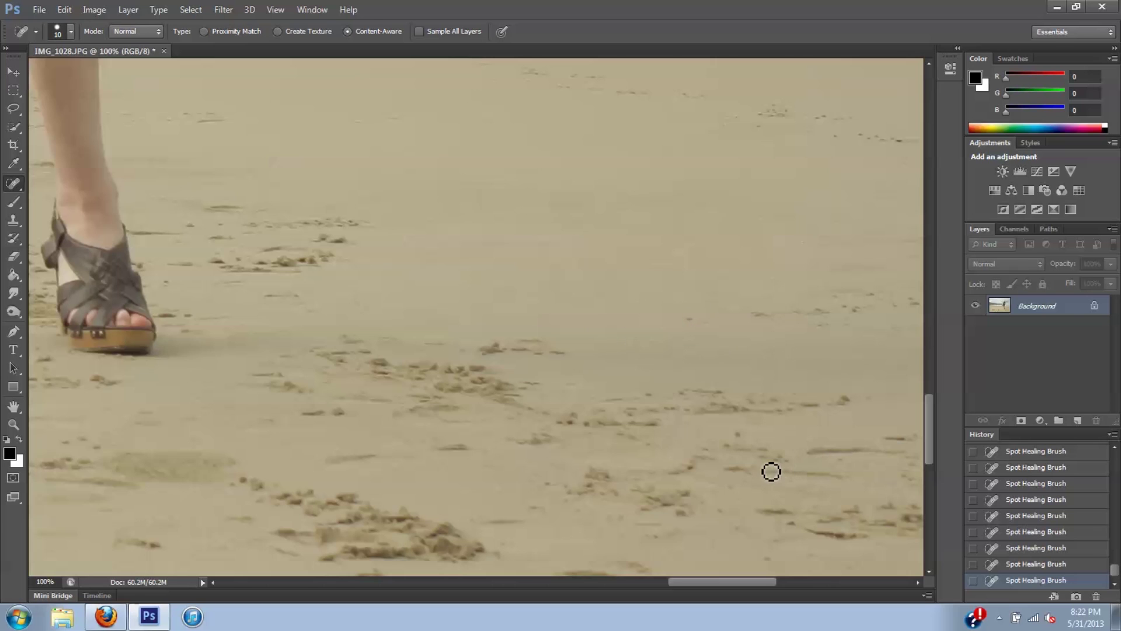
# Step: Enlarge the Spot Healing Brush to 30 and remove the sand clumps and dark marks in the foreground below and right of the sandal
pyautogui.moveTo(930, 436); pyautogui.dragTo(933, 467)
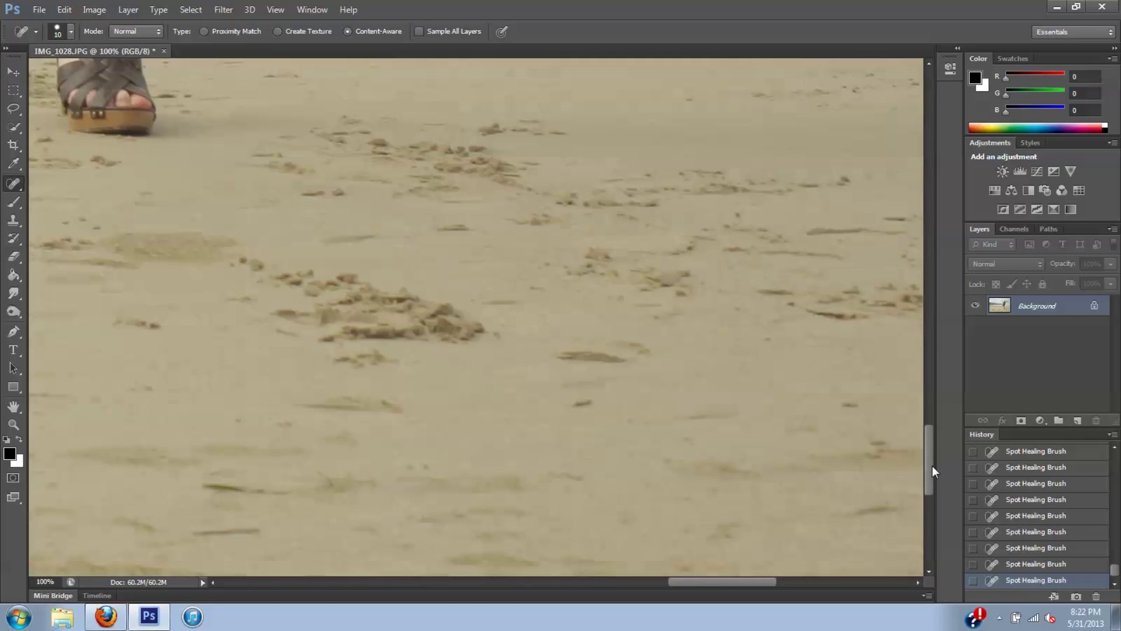
pyautogui.press(']')
pyautogui.press(']')
pyautogui.press(']')
pyautogui.moveTo(562, 357)
pyautogui.mouseDown()
pyautogui.moveTo(643, 345)
pyautogui.moveTo(575, 406)
pyautogui.mouseUp()
pyautogui.moveTo(701, 582); pyautogui.dragTo(630, 581)
pyautogui.moveTo(443, 366)
pyautogui.mouseDown()
pyautogui.moveTo(600, 378)
pyautogui.moveTo(468, 355)
pyautogui.mouseUp()
pyautogui.moveTo(688, 328); pyautogui.dragTo(729, 330)
pyautogui.moveTo(676, 586); pyautogui.dragTo(723, 586)
pyautogui.moveTo(432, 263)
pyautogui.mouseDown()
pyautogui.moveTo(549, 292)
pyautogui.moveTo(517, 292)
pyautogui.moveTo(546, 319)
pyautogui.moveTo(649, 344)
pyautogui.moveTo(461, 324)
pyautogui.moveTo(607, 358)
pyautogui.mouseUp()
pyautogui.moveTo(470, 406); pyautogui.dragTo(587, 409)
pyautogui.moveTo(657, 301); pyautogui.dragTo(716, 304)
# Step: Spot-heal the streaks and small marks in the sand to the left of the sandal with brush size 30
pyautogui.hscroll(-5, 815, 334)
pyautogui.moveTo(243, 265); pyautogui.dragTo(363, 180)
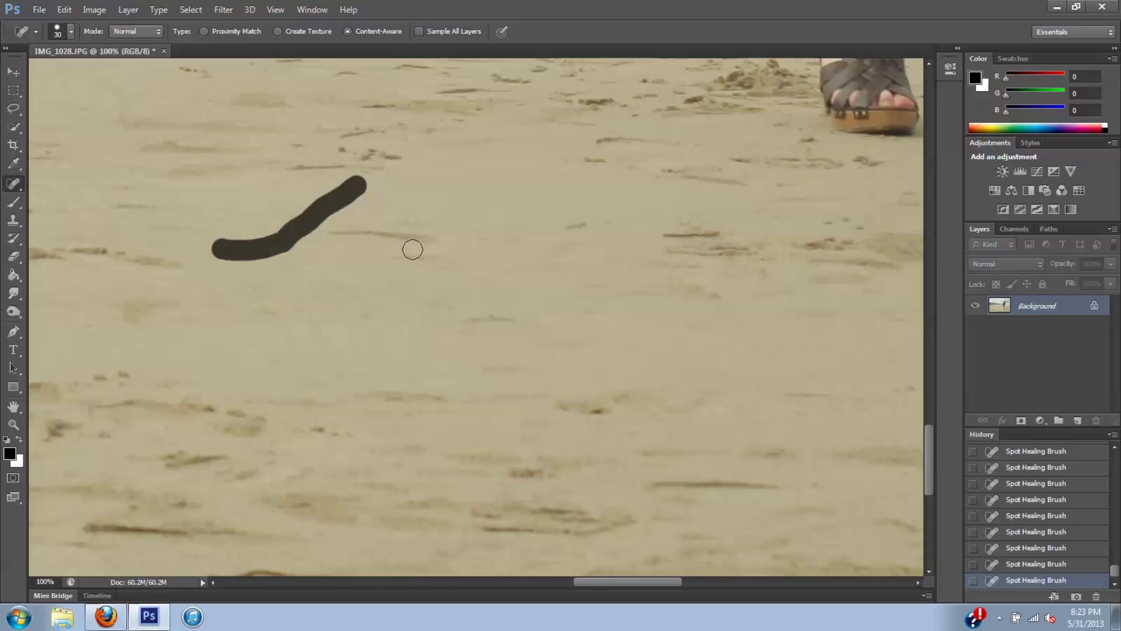
pyautogui.click(589, 221)
pyautogui.moveTo(553, 324); pyautogui.dragTo(465, 323)
pyautogui.moveTo(930, 449); pyautogui.dragTo(929, 362)
pyautogui.moveTo(351, 265); pyautogui.dragTo(203, 258)
pyautogui.moveTo(263, 237); pyautogui.dragTo(351, 252)
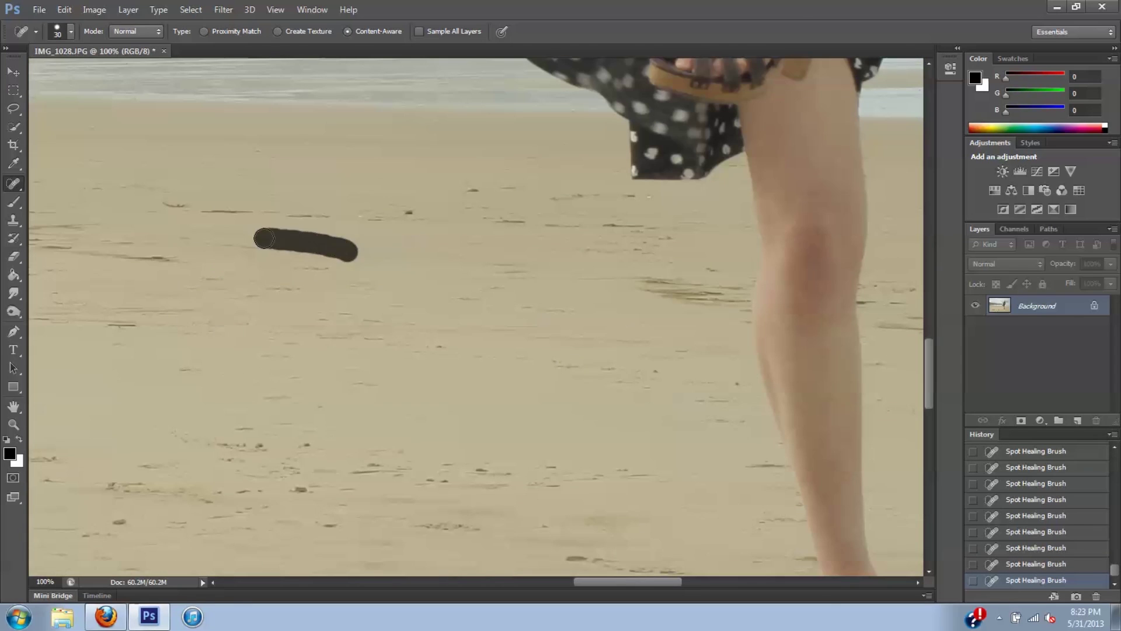
pyautogui.click(1041, 550)
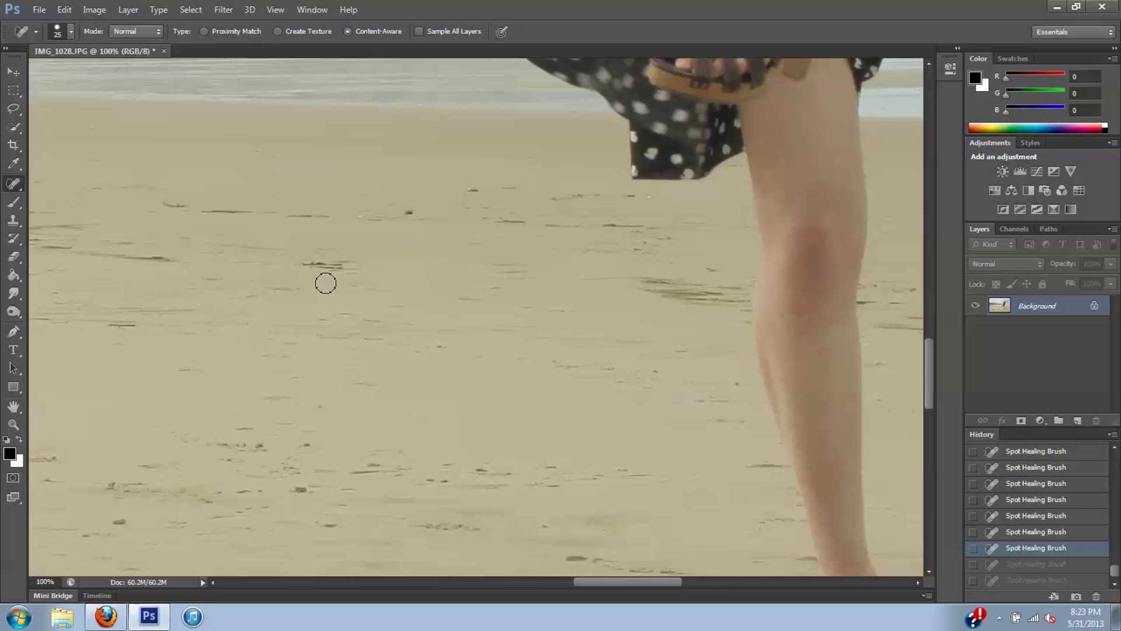
# Step: Spot-heal the dark streaks left of the standing leg and the seaweed and debris below the ribbon, reducing the brush to 25 and then 15
pyautogui.moveTo(354, 271)
pyautogui.mouseDown()
pyautogui.moveTo(313, 253)
pyautogui.moveTo(419, 255)
pyautogui.mouseUp()
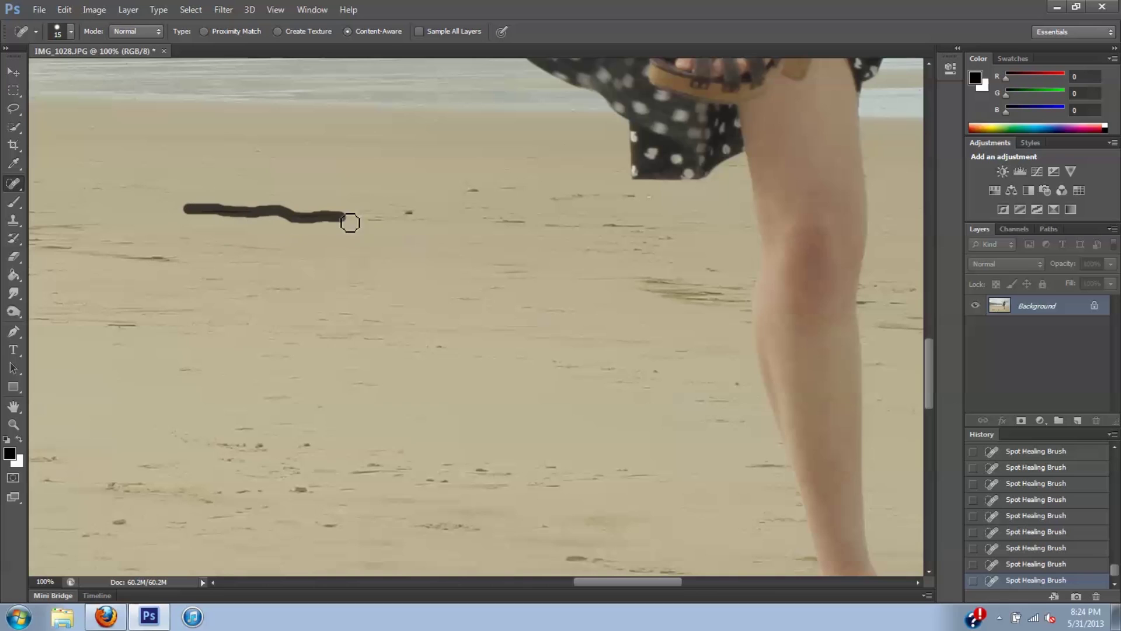
pyautogui.moveTo(418, 215)
pyautogui.mouseDown()
pyautogui.moveTo(478, 197)
pyautogui.moveTo(386, 225)
pyautogui.moveTo(675, 243)
pyautogui.mouseUp()
pyautogui.hscroll(-10, 710, 567)
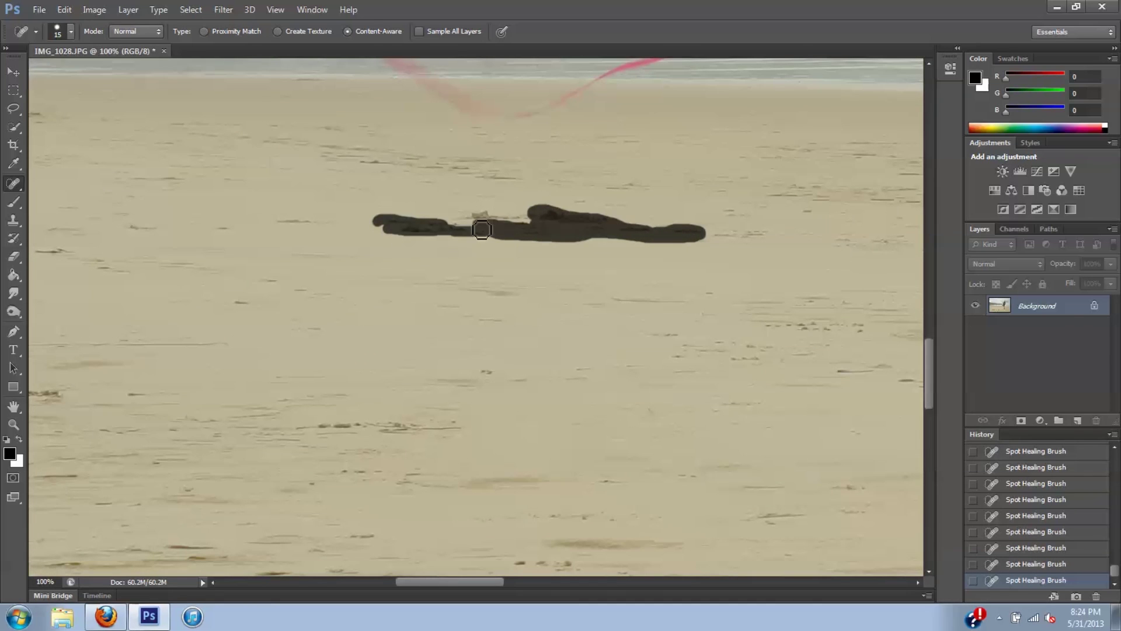
pyautogui.moveTo(482, 230); pyautogui.dragTo(483, 230)
pyautogui.moveTo(279, 219); pyautogui.dragTo(341, 227)
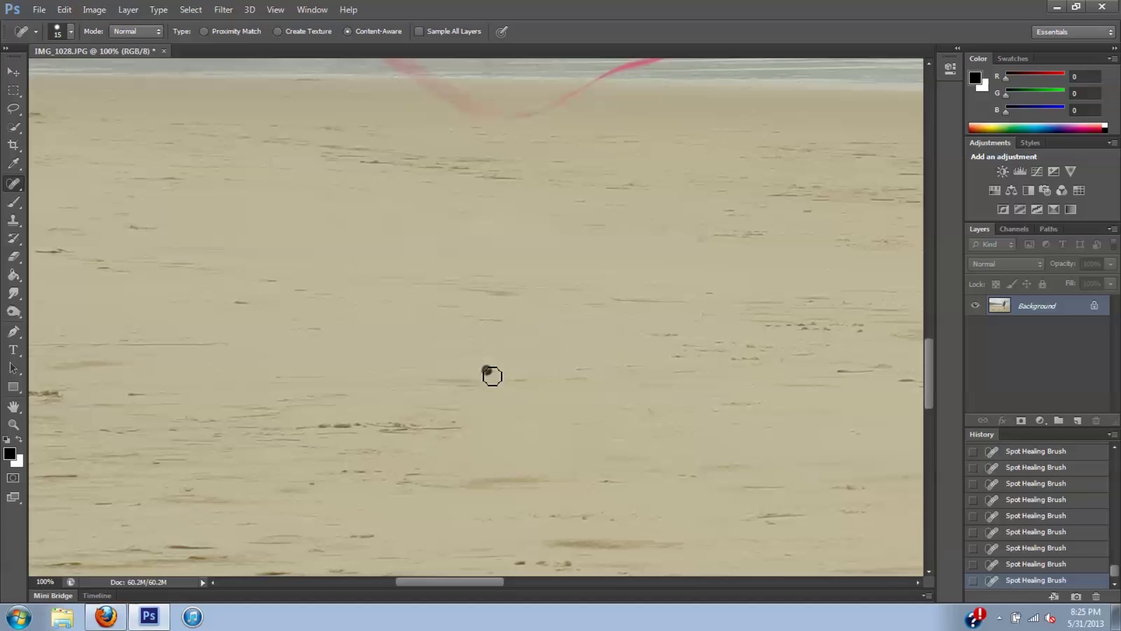
pyautogui.moveTo(321, 429); pyautogui.dragTo(452, 427)
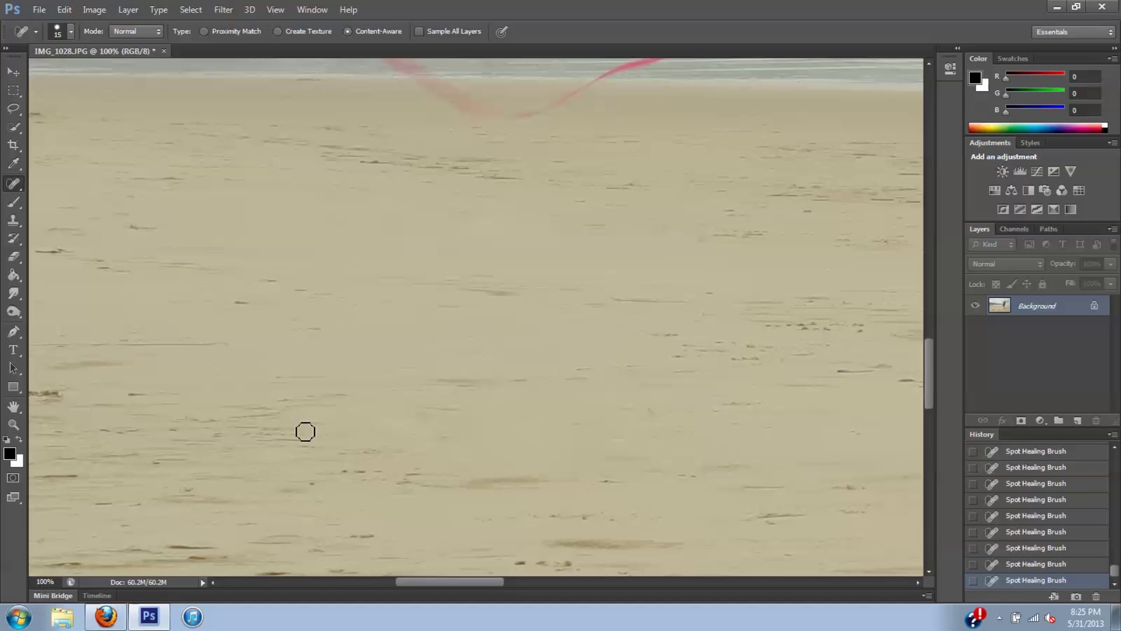
# Step: Spot-heal the large dark clump in the foreground sand near the photo's left edge with brush size 15
pyautogui.scroll(-8, 921, 437)
pyautogui.hscroll(-10, 717, 311)
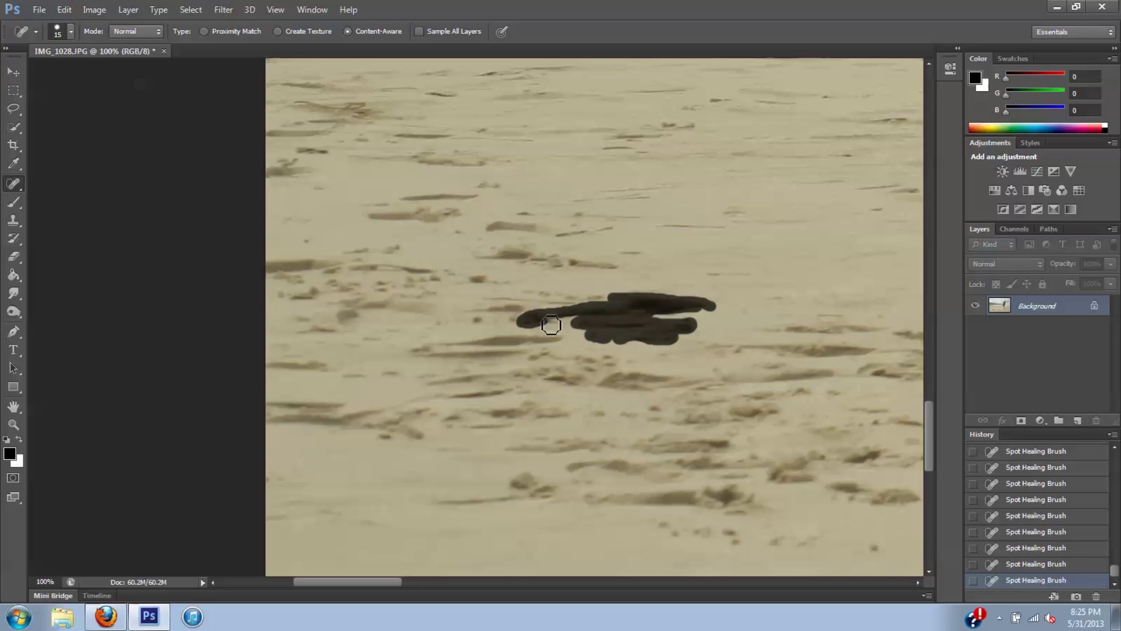
pyautogui.moveTo(551, 325); pyautogui.dragTo(555, 326)
# Step: Enlarge the Spot Healing Brush to 25 and remove the streaks and clumps above the healed patch near the photo's left edge
pyautogui.press(']')
pyautogui.press(']')
pyautogui.moveTo(363, 207)
pyautogui.mouseDown()
pyautogui.moveTo(514, 226)
pyautogui.moveTo(825, 219)
pyautogui.mouseUp()
pyautogui.moveTo(613, 232); pyautogui.dragTo(635, 228)
pyautogui.moveTo(457, 243); pyautogui.dragTo(618, 268)
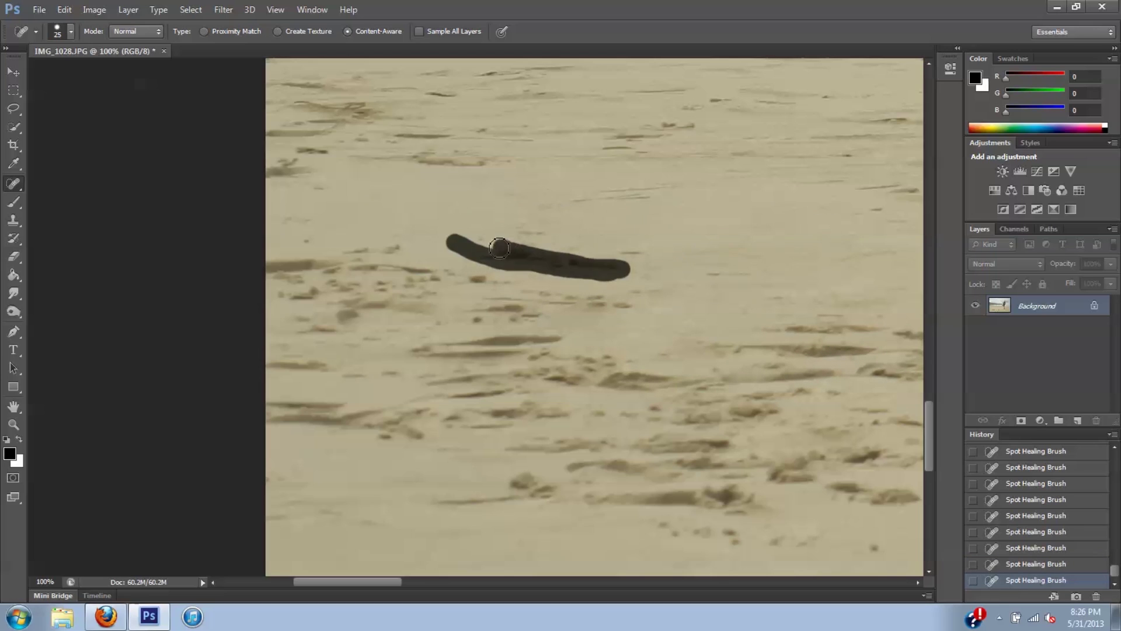
pyautogui.moveTo(559, 198); pyautogui.dragTo(671, 199)
pyautogui.moveTo(289, 153); pyautogui.dragTo(329, 156)
# Step: Spot-heal the dark depression and surrounding marks across the foreground sand from the left side toward the woman's sandal
pyautogui.hscroll(5, 675, 466)
pyautogui.moveTo(571, 250)
pyautogui.mouseDown()
pyautogui.moveTo(275, 306)
pyautogui.moveTo(417, 309)
pyautogui.moveTo(567, 278)
pyautogui.mouseUp()
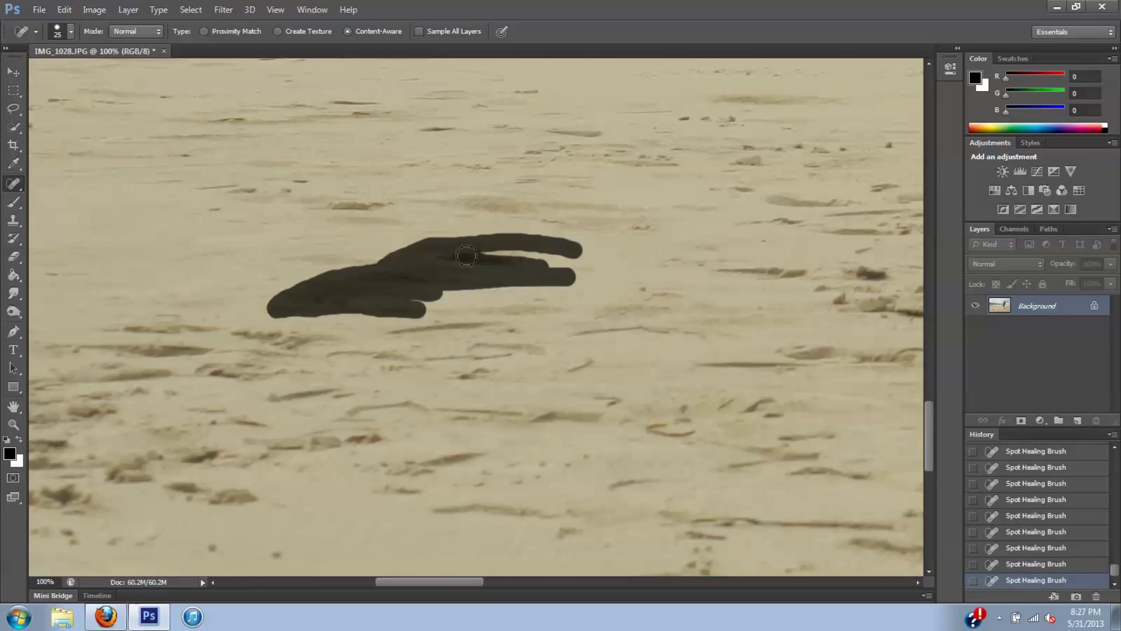
pyautogui.moveTo(295, 205); pyautogui.dragTo(343, 205)
pyautogui.hscroll(5, 518, 491)
pyautogui.moveTo(560, 416)
pyautogui.mouseDown()
pyautogui.moveTo(566, 448)
pyautogui.moveTo(777, 432)
pyautogui.mouseUp()
pyautogui.moveTo(682, 397); pyautogui.dragTo(689, 399)
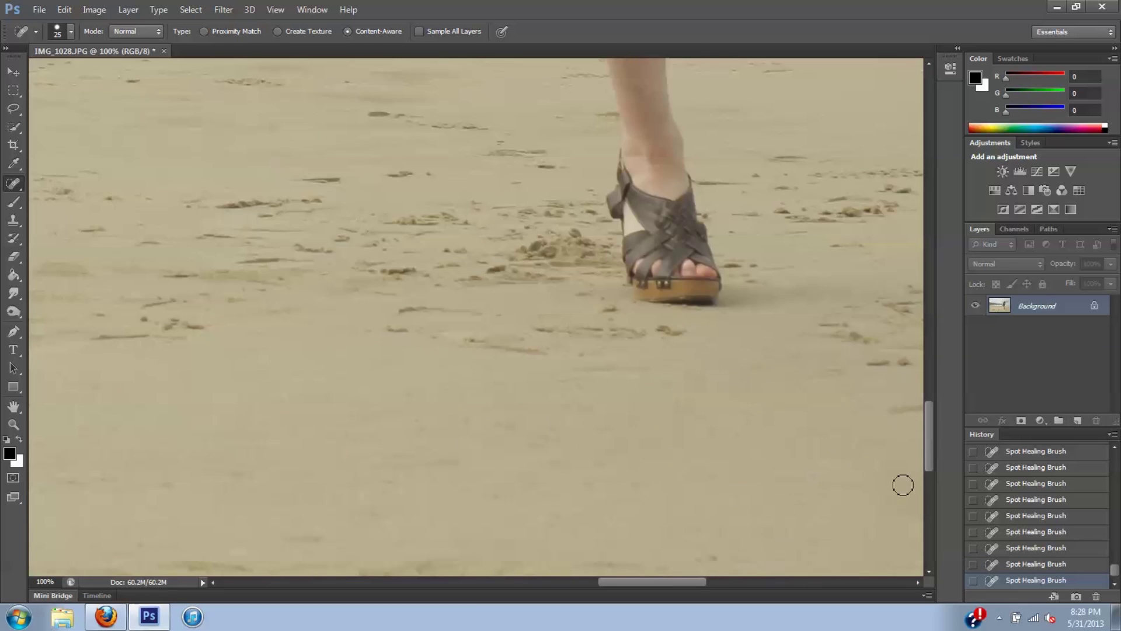
# Step: Spot-heal the remaining clumps and marks in the foreground sand beside the woman's sandal, continuing toward the right side of the photo
pyautogui.hscroll(5, 903, 485)
pyautogui.moveTo(441, 365); pyautogui.dragTo(482, 367)
pyautogui.moveTo(389, 332); pyautogui.dragTo(529, 300)
pyautogui.moveTo(528, 351)
pyautogui.mouseDown()
pyautogui.moveTo(603, 330)
pyautogui.moveTo(534, 361)
pyautogui.mouseUp()
pyautogui.hscroll(5, 526, 374)
pyautogui.moveTo(155, 381); pyautogui.dragTo(234, 397)
# Step: Spot-heal the trail of specks and the debris in the sand near the photo's right edge
pyautogui.scroll(3, 288, 393)
pyautogui.moveTo(373, 340); pyautogui.dragTo(387, 331)
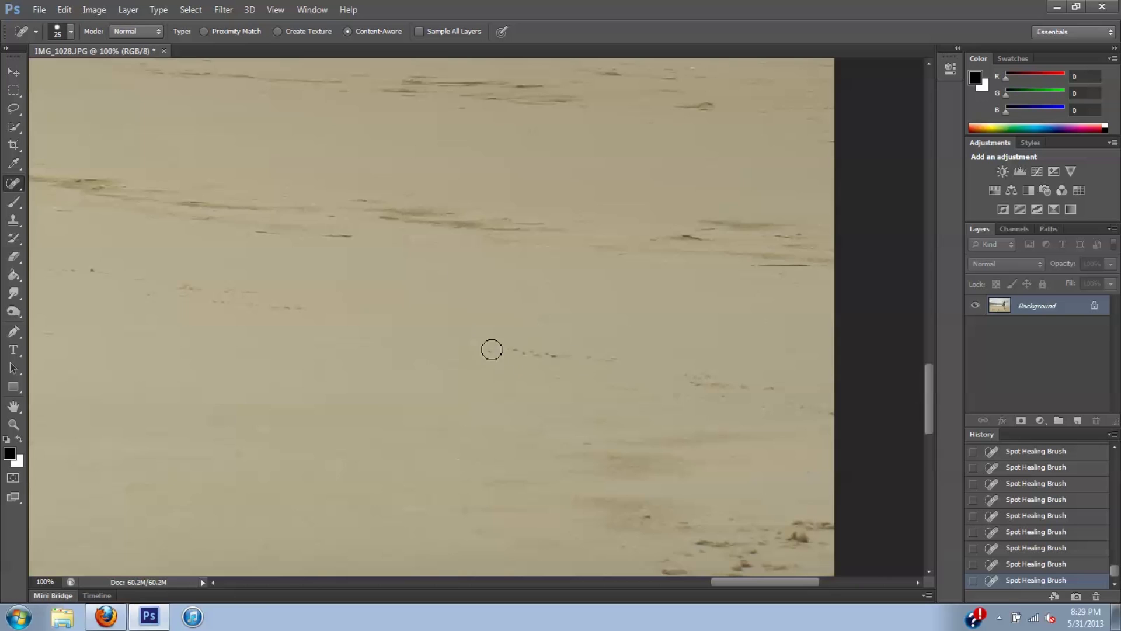
pyautogui.scroll(-3, 701, 447)
pyautogui.moveTo(786, 327)
pyautogui.mouseDown()
pyautogui.moveTo(829, 333)
pyautogui.moveTo(760, 399)
pyautogui.mouseUp()
pyautogui.moveTo(654, 431); pyautogui.dragTo(653, 432)
# Step: Spot-heal the clumps and dark marks lower down the sand, out to the photo's right edge
pyautogui.scroll(-3, 654, 432)
pyautogui.moveTo(169, 245)
pyautogui.mouseDown()
pyautogui.moveTo(275, 278)
pyautogui.moveTo(263, 313)
pyautogui.mouseUp()
pyautogui.moveTo(380, 269)
pyautogui.mouseDown()
pyautogui.moveTo(618, 291)
pyautogui.moveTo(678, 309)
pyautogui.mouseUp()
pyautogui.moveTo(785, 298); pyautogui.dragTo(821, 336)
pyautogui.moveTo(829, 362); pyautogui.dragTo(710, 344)
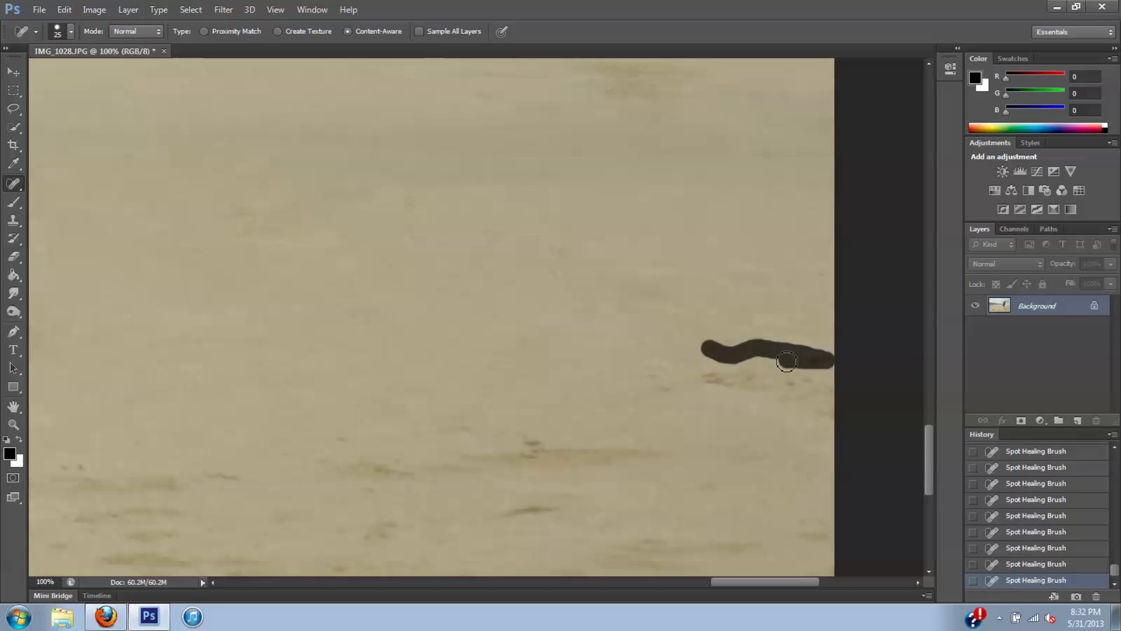
# Step: Spot-heal the remaining specks and brownish streaks in the sand toward the photo's lower-right corner
pyautogui.scroll(-3, 710, 345)
pyautogui.moveTo(794, 333); pyautogui.dragTo(824, 336)
pyautogui.moveTo(284, 268); pyautogui.dragTo(345, 271)
pyautogui.moveTo(426, 275); pyautogui.dragTo(492, 274)
pyautogui.moveTo(622, 349); pyautogui.dragTo(774, 351)
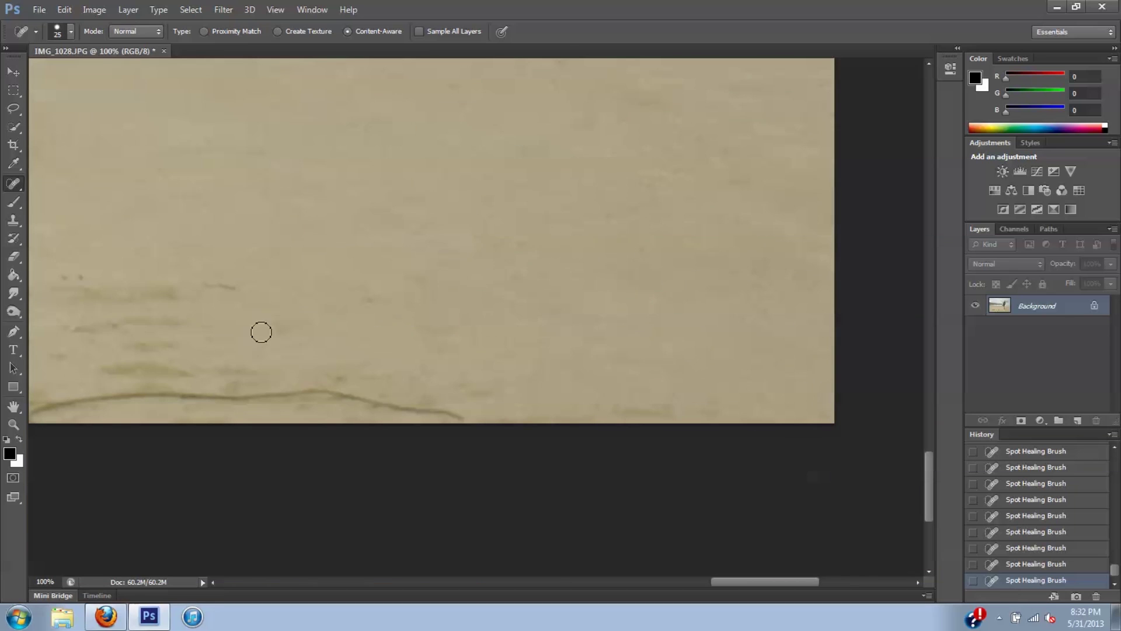
# Step: Spot-heal the streaks and debris in the foreground sand farther left along the photo's lower edge
pyautogui.hscroll(-5, 260, 401)
pyautogui.moveTo(263, 360)
pyautogui.mouseDown()
pyautogui.moveTo(521, 336)
pyautogui.moveTo(503, 374)
pyautogui.mouseUp()
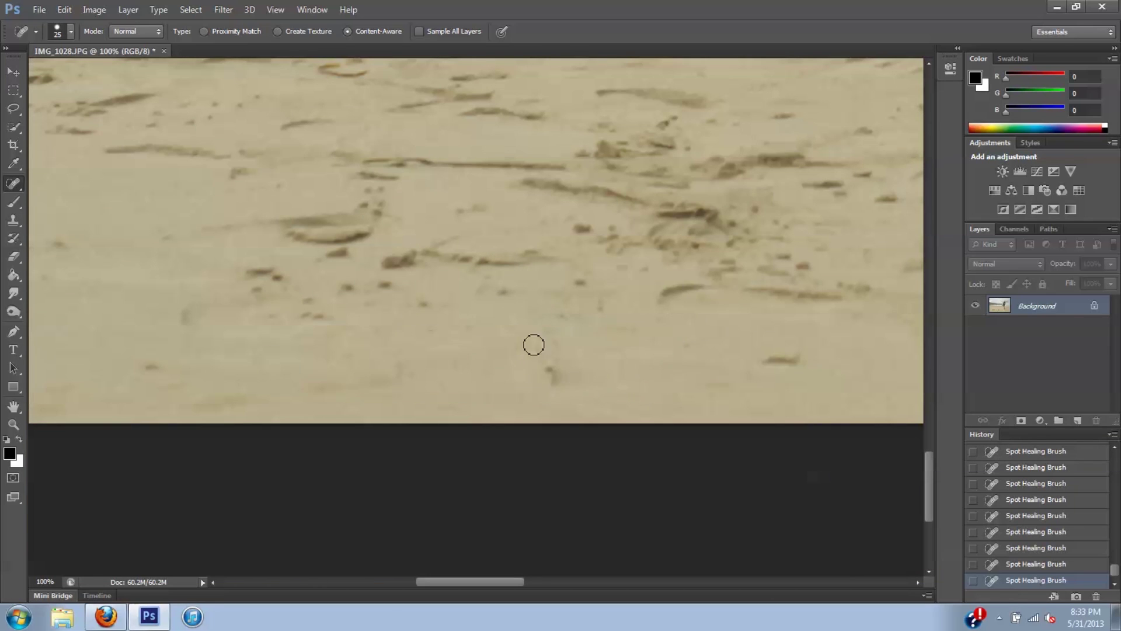
pyautogui.moveTo(239, 151); pyautogui.dragTo(538, 163)
pyautogui.scroll(5, 303, 225)
pyautogui.moveTo(728, 288); pyautogui.dragTo(896, 293)
# Step: Spot-heal the scattered streaks and the long debris line in the sand toward the photo's left side
pyautogui.hscroll(-5, 766, 357)
pyautogui.scroll(3, 767, 356)
pyautogui.moveTo(313, 226); pyautogui.dragTo(396, 225)
pyautogui.moveTo(803, 160); pyautogui.dragTo(814, 160)
pyautogui.moveTo(200, 405); pyautogui.dragTo(575, 418)
# Step: Spot-heal the specks and debris trails in the sand back toward the right part of the photo
pyautogui.hscroll(10, 784, 340)
pyautogui.moveTo(194, 128); pyautogui.dragTo(195, 129)
pyautogui.moveTo(295, 143); pyautogui.dragTo(385, 173)
pyautogui.moveTo(358, 223); pyautogui.dragTo(245, 225)
pyautogui.moveTo(546, 213); pyautogui.dragTo(552, 266)
pyautogui.moveTo(852, 292); pyautogui.dragTo(700, 302)
# Step: Spot-heal the thin dark streaks crossing the more distant sand near the photo's right side
pyautogui.hscroll(5, 550, 256)
pyautogui.moveTo(138, 163); pyautogui.dragTo(715, 195)
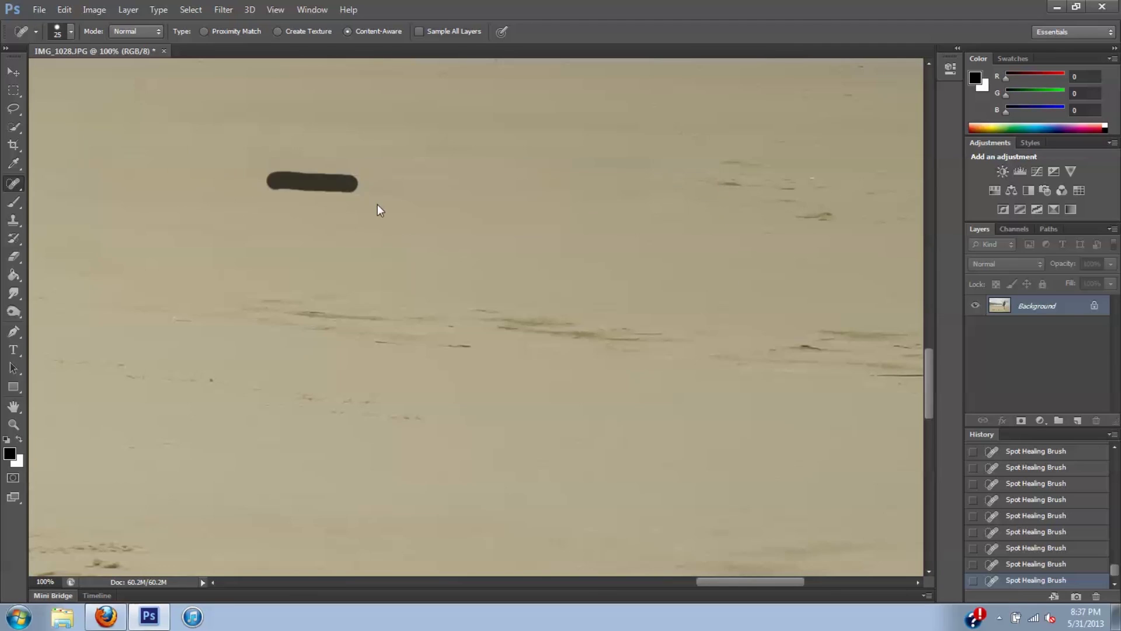
pyautogui.hscroll(3, 803, 372)
pyautogui.moveTo(572, 157); pyautogui.dragTo(694, 196)
pyautogui.moveTo(584, 337); pyautogui.dragTo(55, 312)
# Step: Spot-heal the specks in the sand left of the woman's legs and the debris band higher up the beach
pyautogui.scroll(-5, 225, 213)
pyautogui.hscroll(-5, 716, 418)
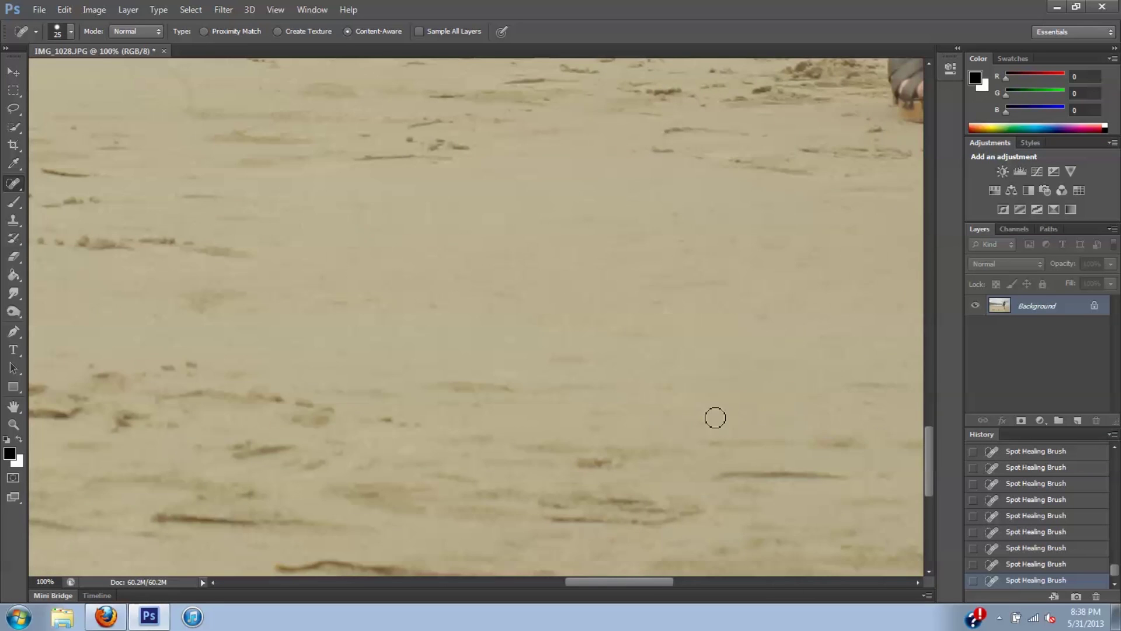
pyautogui.scroll(5, 413, 280)
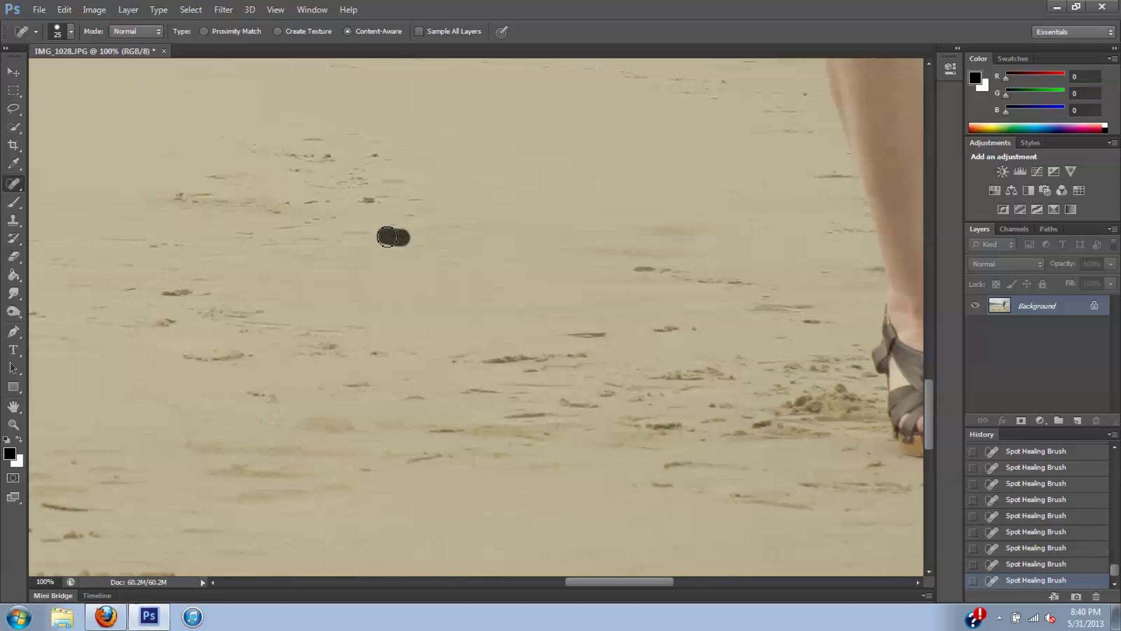
pyautogui.moveTo(387, 236); pyautogui.dragTo(374, 236)
pyautogui.scroll(6, 387, 236)
pyautogui.moveTo(435, 435); pyautogui.dragTo(726, 463)
# Step: Spot-heal the marks in the sand farther left of the woman and lower down toward the foreground
pyautogui.hscroll(-6, 486, 251)
pyautogui.moveTo(856, 382); pyautogui.dragTo(790, 397)
pyautogui.scroll(-8, 551, 375)
pyautogui.moveTo(608, 376); pyautogui.dragTo(552, 376)
# Step: Examine the sand across the whole photo and up close at 200% for remaining debris
pyautogui.hotkey('ctrl', '-')
pyautogui.hotkey('ctrl', '-')
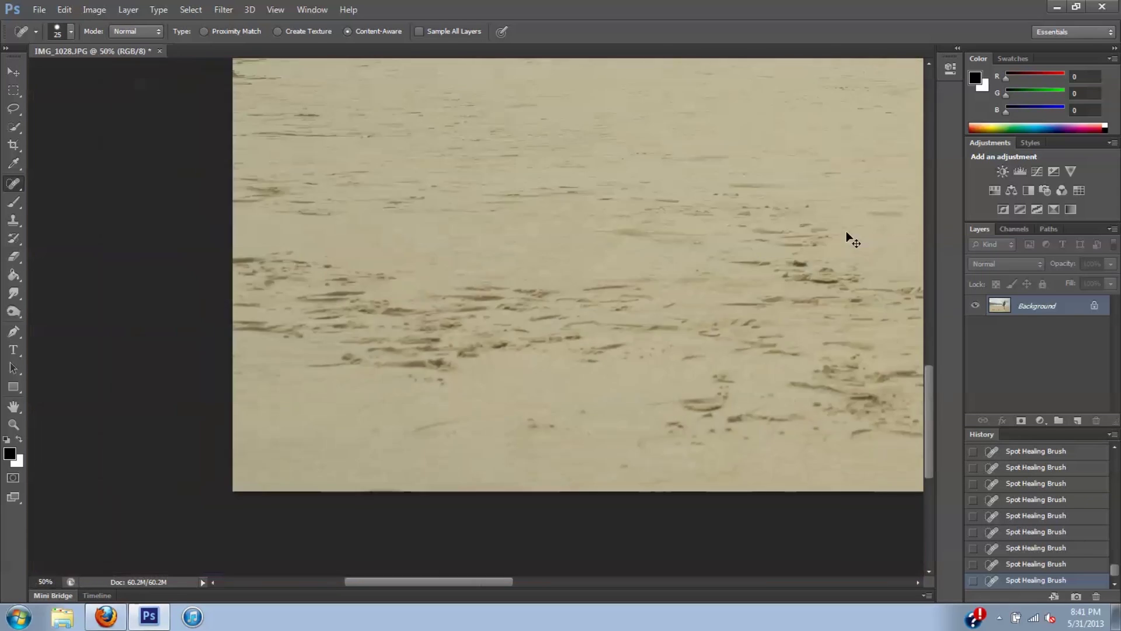
pyautogui.hotkey('ctrl', '-')
pyautogui.hotkey('ctrl', '-')
pyautogui.hotkey('ctrl', '-')
pyautogui.click(1036, 580)
pyautogui.hotkey('ctrl', '+')
pyautogui.hotkey('ctrl', '+')
pyautogui.hotkey('ctrl', '+')
pyautogui.hotkey('ctrl', '+')
pyautogui.hotkey('ctrl', '+')
pyautogui.hotkey('ctrl', '+')
pyautogui.scroll(-10, 369, 392)
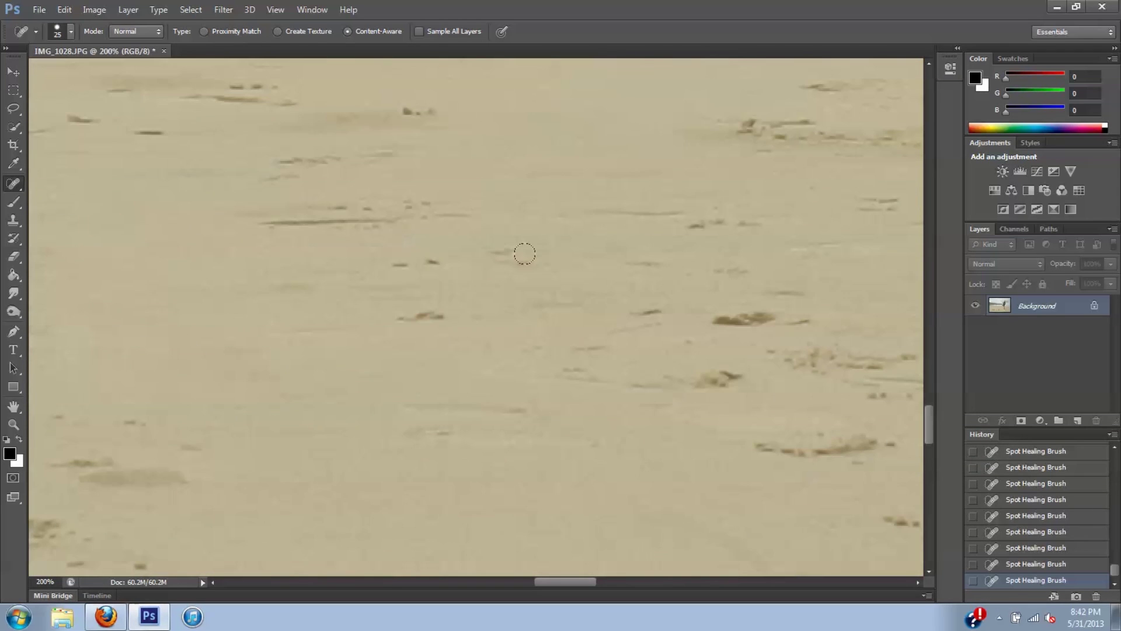
# Step: Spot-heal the thin twigs, short streaks and brown clumps in the middle stretch of sand at 200% magnification
pyautogui.moveTo(279, 161); pyautogui.dragTo(339, 158)
pyautogui.moveTo(263, 222); pyautogui.dragTo(408, 219)
pyautogui.moveTo(716, 321); pyautogui.dragTo(774, 318)
pyautogui.moveTo(765, 223); pyautogui.dragTo(625, 212)
pyautogui.moveTo(637, 313); pyautogui.dragTo(662, 311)
pyautogui.moveTo(695, 384); pyautogui.dragTo(741, 375)
pyautogui.moveTo(525, 411); pyautogui.dragTo(409, 406)
# Step: Spot-heal the streaks in the sand just right of and below the cleaned middle stretch
pyautogui.hscroll(5, 545, 387)
pyautogui.moveTo(748, 396); pyautogui.dragTo(854, 422)
pyautogui.scroll(-4, 784, 409)
pyautogui.moveTo(551, 269); pyautogui.dragTo(838, 315)
pyautogui.moveTo(771, 347); pyautogui.dragTo(882, 349)
# Step: Spot-heal the long debris trails across the lower foreground sand at 200% magnification
pyautogui.scroll(-12, 516, 560)
pyautogui.moveTo(579, 582)
pyautogui.mouseDown()
pyautogui.moveTo(622, 584)
pyautogui.moveTo(613, 584)
pyautogui.mouseUp()
pyautogui.moveTo(695, 433)
pyautogui.mouseDown()
pyautogui.moveTo(633, 420)
pyautogui.moveTo(549, 425)
pyautogui.mouseUp()
pyautogui.moveTo(617, 582); pyautogui.dragTo(557, 581)
pyautogui.moveTo(695, 365); pyautogui.dragTo(391, 330)
pyautogui.moveTo(557, 582); pyautogui.dragTo(594, 582)
pyautogui.moveTo(584, 362); pyautogui.dragTo(339, 344)
pyautogui.moveTo(523, 313)
pyautogui.mouseDown()
pyautogui.moveTo(321, 257)
pyautogui.moveTo(266, 262)
pyautogui.mouseUp()
# Step: Spot-heal the specks and streaks in the sand just above the lower foreground trails
pyautogui.moveTo(930, 520); pyautogui.dragTo(930, 442)
pyautogui.scroll(5, 568, 468)
pyautogui.moveTo(291, 331); pyautogui.dragTo(593, 371)
pyautogui.moveTo(418, 295); pyautogui.dragTo(497, 306)
pyautogui.moveTo(609, 215); pyautogui.dragTo(701, 232)
pyautogui.moveTo(817, 234); pyautogui.dragTo(575, 282)
pyautogui.moveTo(461, 405); pyautogui.dragTo(512, 421)
# Step: Spot-heal a stray speck higher up the sand and the leftover marks lower in the foreground
pyautogui.scroll(5, 601, 338)
pyautogui.click(239, 262)
pyautogui.scroll(-12, 350, 351)
pyautogui.moveTo(383, 493); pyautogui.dragTo(455, 523)
pyautogui.moveTo(507, 414); pyautogui.dragTo(337, 386)
pyautogui.moveTo(216, 277); pyautogui.dragTo(79, 242)
pyautogui.moveTo(325, 336); pyautogui.dragTo(437, 312)
# Step: Spot-heal the clumps and streaks in the sand on the photo's left side at 66.67% magnification
pyautogui.hotkey('ctrl', '-')
pyautogui.hotkey('ctrl', '-')
pyautogui.moveTo(584, 582); pyautogui.dragTo(393, 582)
pyautogui.moveTo(472, 359); pyautogui.dragTo(566, 344)
pyautogui.moveTo(539, 281); pyautogui.dragTo(544, 282)
pyautogui.moveTo(638, 325); pyautogui.dragTo(703, 348)
pyautogui.moveTo(328, 161); pyautogui.dragTo(416, 153)
pyautogui.moveTo(622, 152); pyautogui.dragTo(566, 156)
# Step: Spot-heal the streaks above the left-side clumps and the marks in the sand toward the photo's centre
pyautogui.moveTo(929, 433); pyautogui.dragTo(929, 401)
pyautogui.moveTo(230, 260); pyautogui.dragTo(273, 268)
pyautogui.moveTo(394, 582); pyautogui.dragTo(501, 581)
pyautogui.moveTo(770, 397)
pyautogui.mouseDown()
pyautogui.moveTo(731, 404)
pyautogui.moveTo(753, 402)
pyautogui.mouseUp()
pyautogui.moveTo(774, 369); pyautogui.dragTo(852, 368)
# Step: Spot-heal the thin streaks and the faint smudge in the mid-distance sand above the main debris patch
pyautogui.moveTo(307, 274); pyautogui.dragTo(363, 272)
pyautogui.moveTo(375, 270); pyautogui.dragTo(509, 298)
pyautogui.moveTo(405, 290); pyautogui.dragTo(493, 293)
pyautogui.moveTo(701, 252); pyautogui.dragTo(762, 264)
pyautogui.moveTo(774, 235); pyautogui.dragTo(741, 236)
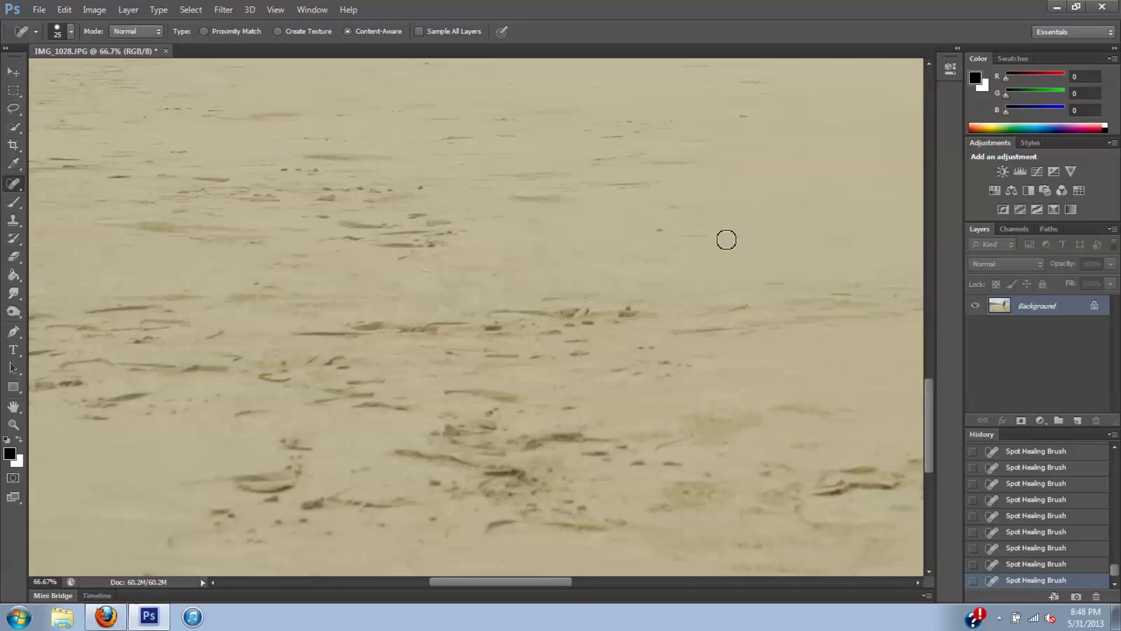
pyautogui.moveTo(562, 199); pyautogui.dragTo(515, 198)
# Step: Enlarge the healing brush to 70 px and spot-heal the curved mark and clumps left of the dark debris patch
pyautogui.press(']')
pyautogui.press(']')
pyautogui.press(']')
pyautogui.press(']')
pyautogui.moveTo(296, 445); pyautogui.dragTo(239, 485)
pyautogui.moveTo(313, 504); pyautogui.dragTo(403, 503)
pyautogui.click(315, 509)
# Step: Spot-heal the brown seaweed strip and its neighbouring marks to the right of the dark debris patch
pyautogui.moveTo(501, 582); pyautogui.dragTo(559, 582)
pyautogui.moveTo(470, 466); pyautogui.dragTo(511, 492)
pyautogui.moveTo(599, 476); pyautogui.dragTo(660, 476)
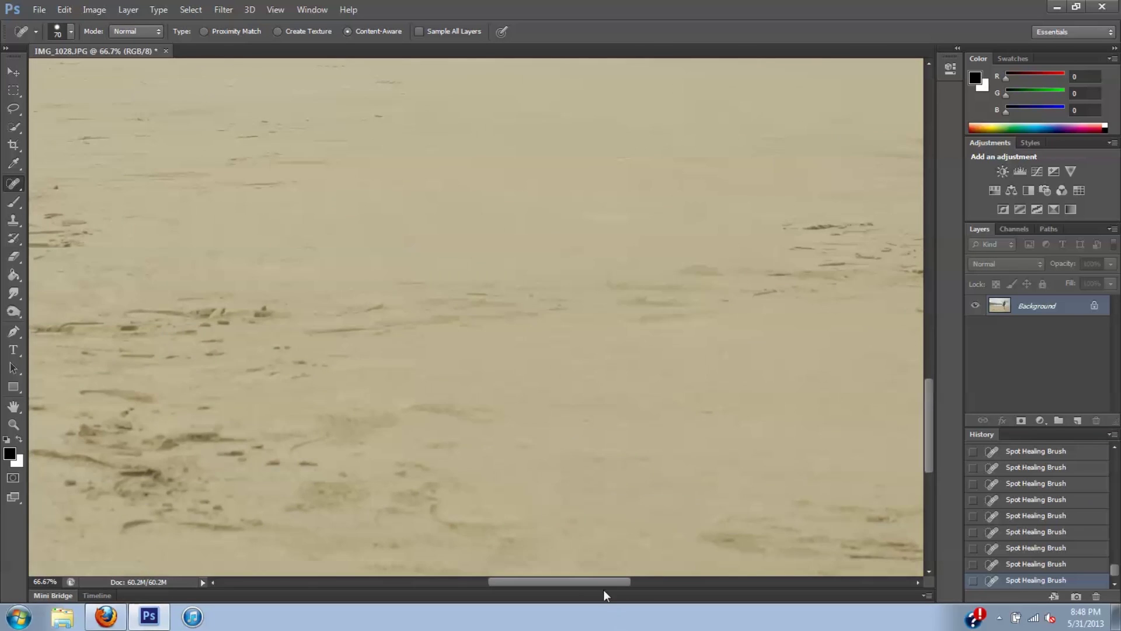
# Step: Spot-heal the debris bands in the left foreground sand with broad strokes
pyautogui.moveTo(604, 583); pyautogui.dragTo(431, 583)
pyautogui.moveTo(623, 345); pyautogui.dragTo(461, 409)
pyautogui.moveTo(537, 280); pyautogui.dragTo(448, 390)
pyautogui.moveTo(379, 396); pyautogui.dragTo(435, 396)
# Step: Spot-heal the long debris rows in the sand above and left of the dark debris patch
pyautogui.moveTo(387, 582); pyautogui.dragTo(439, 582)
pyautogui.moveTo(221, 381)
pyautogui.mouseDown()
pyautogui.moveTo(450, 363)
pyautogui.moveTo(608, 334)
pyautogui.mouseUp()
pyautogui.moveTo(594, 398); pyautogui.dragTo(518, 395)
pyautogui.moveTo(440, 583); pyautogui.dragTo(483, 583)
pyautogui.moveTo(267, 371); pyautogui.dragTo(822, 363)
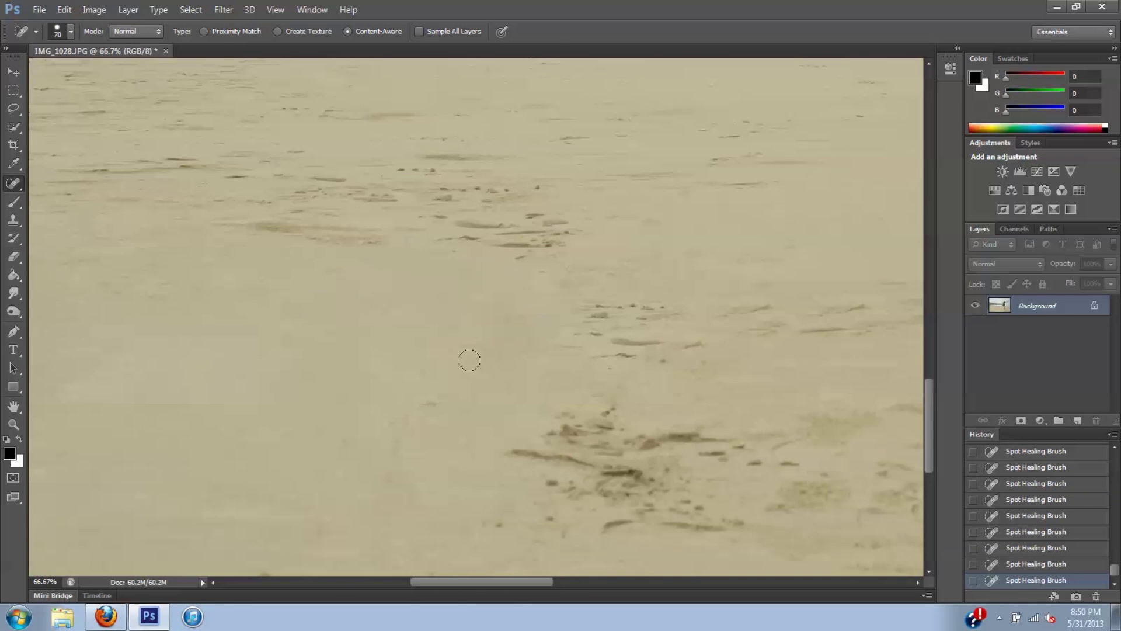
pyautogui.click(431, 404)
# Step: Spot-heal the dark debris patch in the foreground sand and the small streaks just above it
pyautogui.moveTo(515, 453); pyautogui.dragTo(727, 453)
pyautogui.moveTo(800, 465); pyautogui.dragTo(497, 525)
pyautogui.moveTo(503, 582); pyautogui.dragTo(510, 582)
pyautogui.moveTo(529, 307); pyautogui.dragTo(558, 388)
pyautogui.moveTo(678, 341); pyautogui.dragTo(741, 306)
# Step: Spot-heal the debris cluster in the foreground sand just above the photo's bottom edge with broad overlapping strokes
pyautogui.hotkey('ctrl', '-')
pyautogui.hotkey('ctrl', '-')
pyautogui.hotkey('ctrl', '-')
pyautogui.hotkey('ctrl', '-')
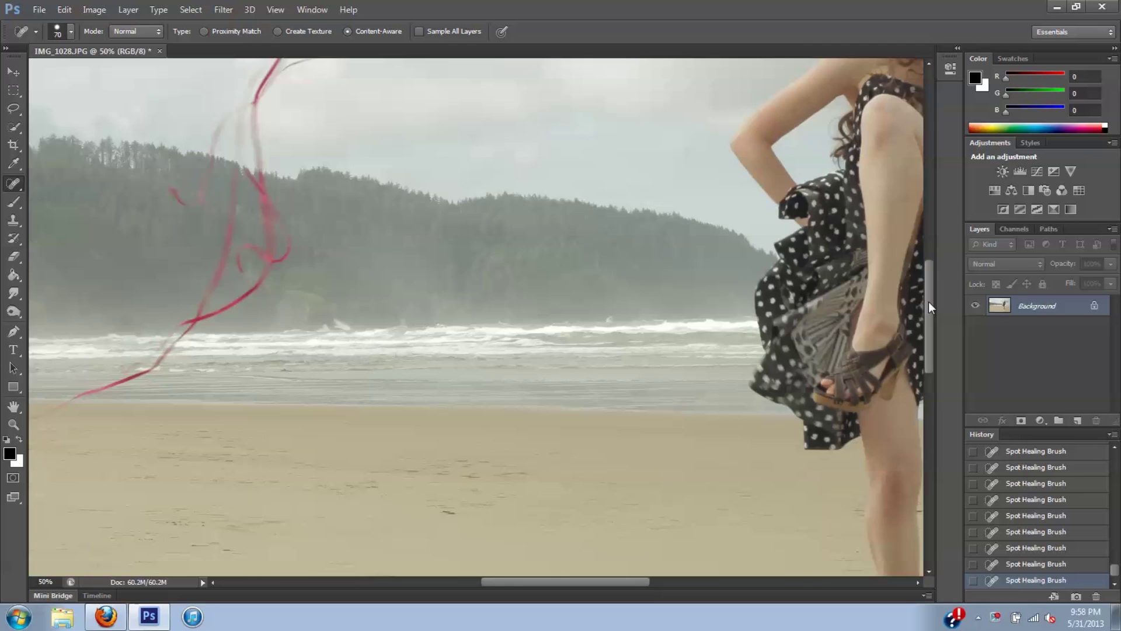
pyautogui.moveTo(929, 301); pyautogui.dragTo(928, 502)
pyautogui.moveTo(298, 409); pyautogui.dragTo(467, 386)
pyautogui.moveTo(303, 456); pyautogui.dragTo(462, 450)
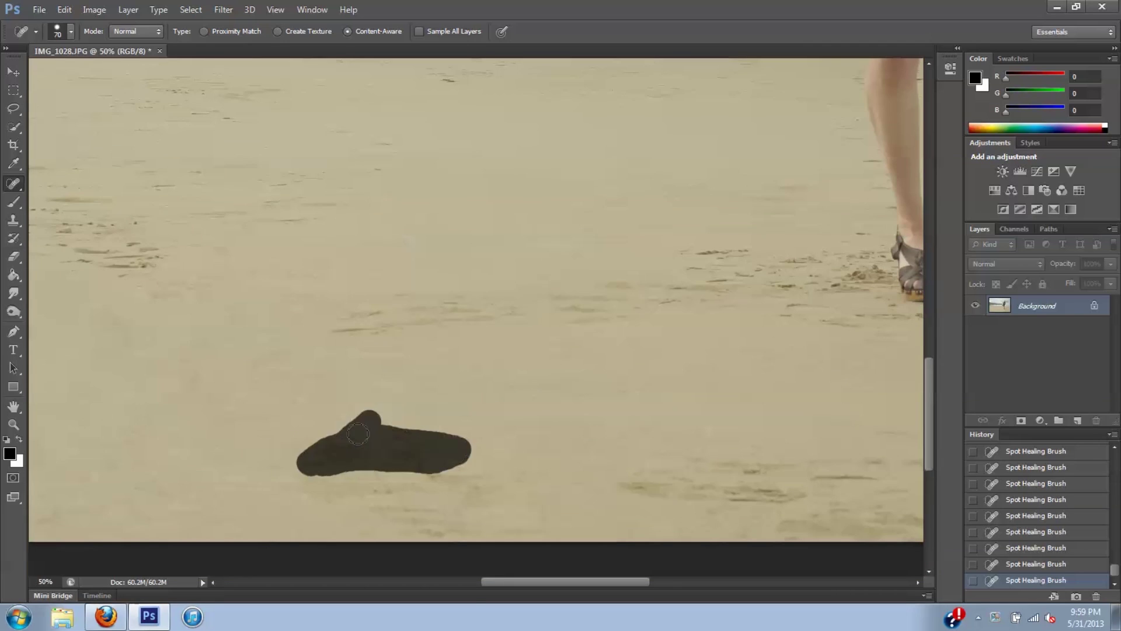
pyautogui.moveTo(293, 479); pyautogui.dragTo(502, 531)
# Step: Spot-heal the remaining streaks and brown marks along the photo's bottom edge below the woman's feet
pyautogui.moveTo(564, 582); pyautogui.dragTo(644, 582)
pyautogui.moveTo(195, 453); pyautogui.dragTo(682, 453)
pyautogui.moveTo(356, 501); pyautogui.dragTo(266, 534)
pyautogui.moveTo(359, 531); pyautogui.dragTo(340, 523)
pyautogui.moveTo(750, 487); pyautogui.dragTo(859, 529)
pyautogui.moveTo(707, 494); pyautogui.dragTo(871, 527)
# Step: Spot-heal the long debris band and small streaks across the lower foreground sand further left
pyautogui.moveTo(929, 413); pyautogui.dragTo(928, 368)
pyautogui.moveTo(645, 582); pyautogui.dragTo(446, 581)
pyautogui.moveTo(850, 475)
pyautogui.mouseDown()
pyautogui.moveTo(433, 408)
pyautogui.moveTo(280, 432)
pyautogui.mouseUp()
pyautogui.moveTo(587, 429)
pyautogui.mouseDown()
pyautogui.moveTo(794, 442)
pyautogui.moveTo(757, 427)
pyautogui.mouseUp()
pyautogui.moveTo(631, 394); pyautogui.dragTo(705, 392)
# Step: Spot-heal the debris marks in the middle of the sand beside the woman's standing foot
pyautogui.moveTo(502, 582); pyautogui.dragTo(637, 581)
pyautogui.moveTo(492, 220); pyautogui.dragTo(374, 280)
pyautogui.moveTo(445, 255); pyautogui.dragTo(494, 253)
# Step: Reduce the healing brush to 35 px and spot-heal debris in the upper sand near the photo's left edge
pyautogui.hotkey('ctrl', '-')
pyautogui.hotkey('ctrl', '-')
pyautogui.hotkey('ctrl', '-')
pyautogui.hotkey('ctrl', '+')
pyautogui.hotkey('ctrl', '+')
pyautogui.hotkey('ctrl', '+')
pyautogui.hotkey('ctrl', '+')
pyautogui.moveTo(567, 581); pyautogui.dragTo(357, 582)
pyautogui.press('[')
pyautogui.press('[')
pyautogui.press('[')
pyautogui.press('[')
pyautogui.press('[')
pyautogui.moveTo(643, 530); pyautogui.dragTo(754, 500)
pyautogui.moveTo(894, 482); pyautogui.dragTo(724, 456)
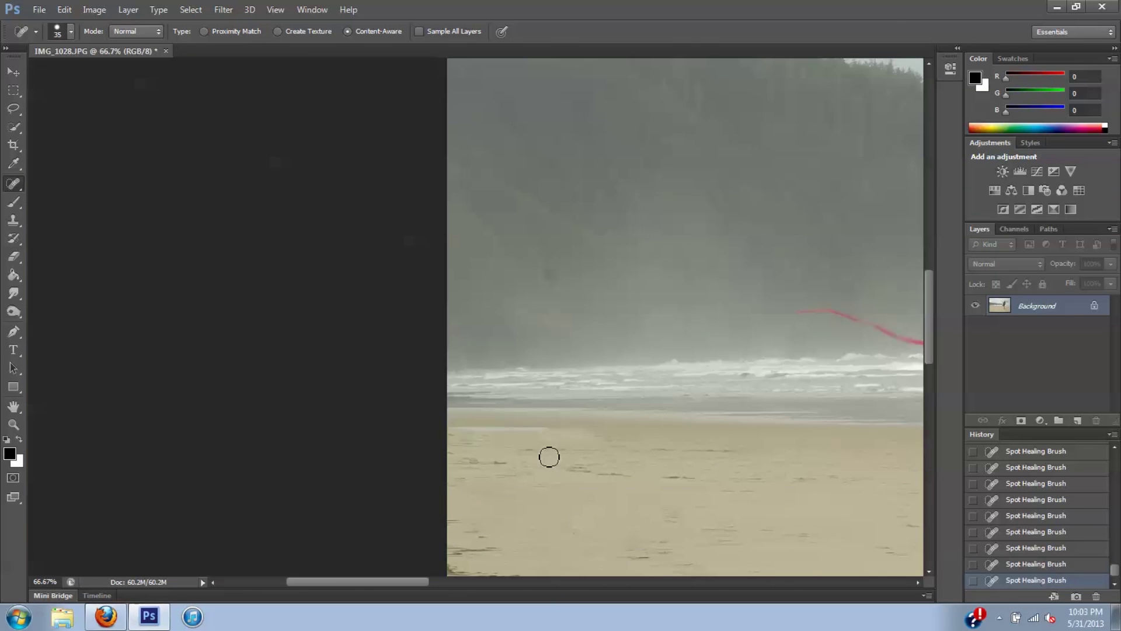
pyautogui.click(1036, 516)
pyautogui.click(1036, 580)
# Step: Shrink the healing brush to 9 px and spot-heal the thin streaks just below the waterline at the photo's left edge
pyautogui.hotkey('ctrl', '+')
pyautogui.hotkey('ctrl', '+')
pyautogui.hotkey('ctrl', '+')
pyautogui.moveTo(930, 318); pyautogui.dragTo(930, 348)
pyautogui.press('[')
pyautogui.press('[')
pyautogui.press('[')
pyautogui.press('[')
pyautogui.press('[')
pyautogui.press('[')
pyautogui.moveTo(345, 264); pyautogui.dragTo(526, 264)
pyautogui.moveTo(468, 304); pyautogui.dragTo(893, 304)
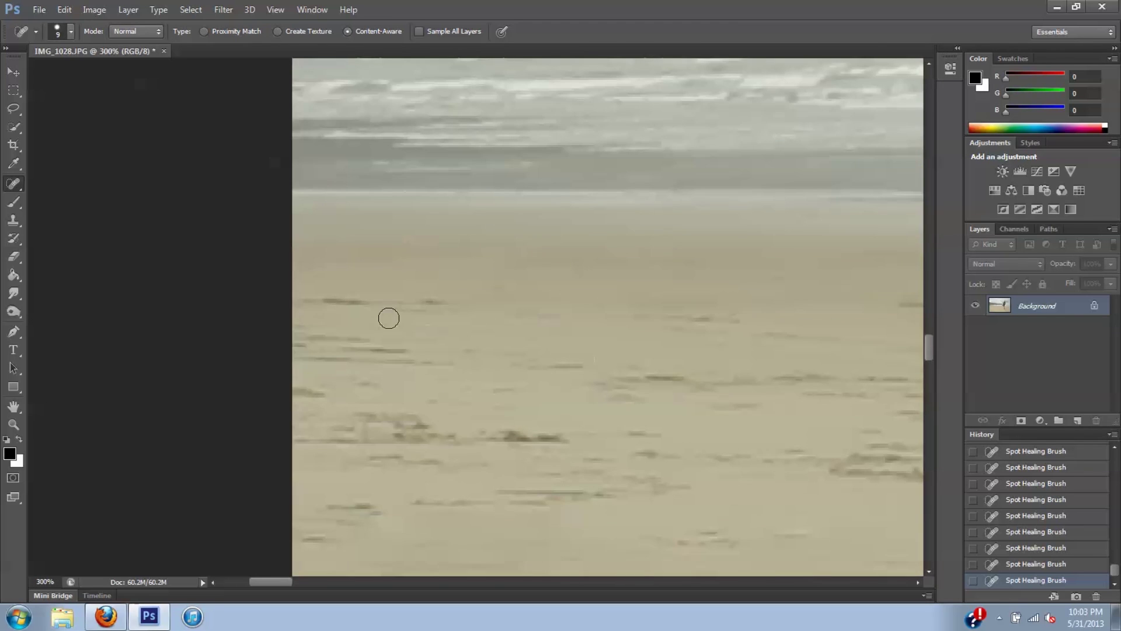
# Step: Spot-heal the specks along the waterline and the fine streaks in the sand beneath the faded start of the ribbon
pyautogui.hscroll(5, 471, 352)
pyautogui.moveTo(307, 581); pyautogui.dragTo(345, 582)
pyautogui.moveTo(710, 272); pyautogui.dragTo(763, 286)
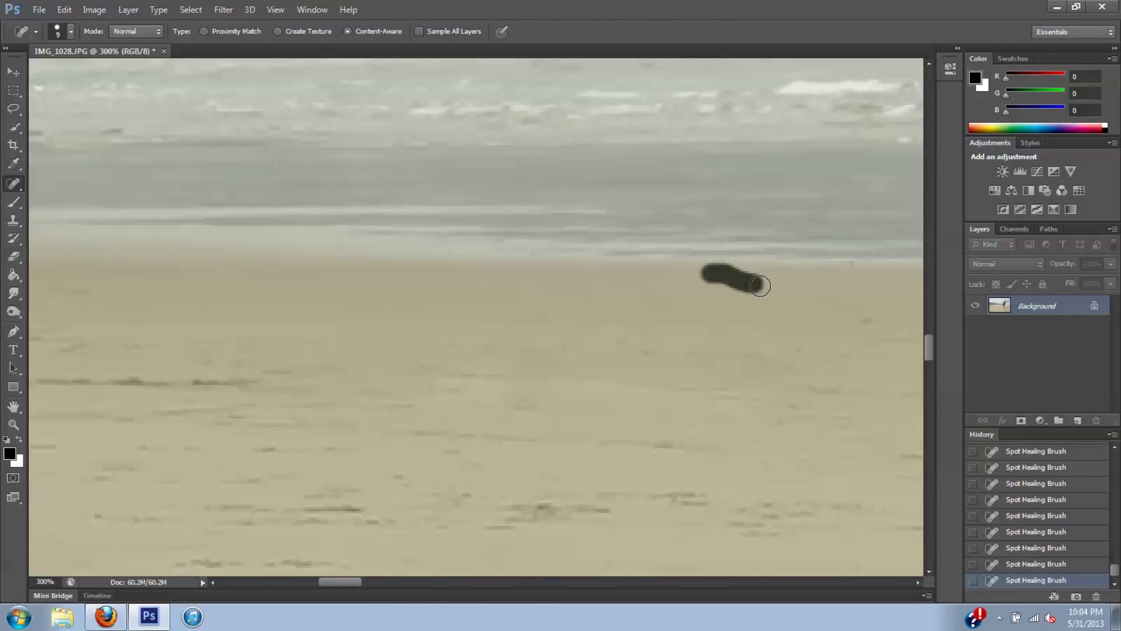
pyautogui.moveTo(346, 582); pyautogui.dragTo(383, 581)
pyautogui.hscroll(5, 453, 271)
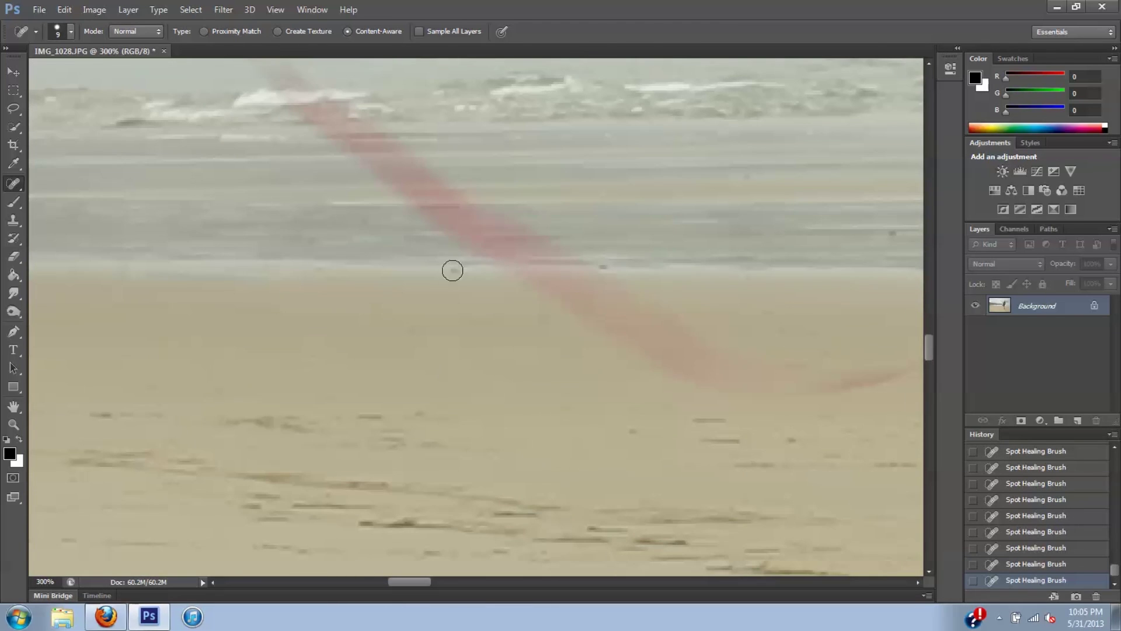
pyautogui.moveTo(186, 422); pyautogui.dragTo(308, 428)
pyautogui.moveTo(292, 448); pyautogui.dragTo(308, 447)
pyautogui.click(196, 363)
# Step: Spot-heal the small streaks in the sand below the ribbon's low curve
pyautogui.moveTo(410, 582)
pyautogui.mouseDown()
pyautogui.moveTo(445, 589)
pyautogui.moveTo(436, 585)
pyautogui.mouseUp()
pyautogui.click(219, 440)
pyautogui.click(103, 468)
pyautogui.moveTo(167, 466); pyautogui.dragTo(199, 465)
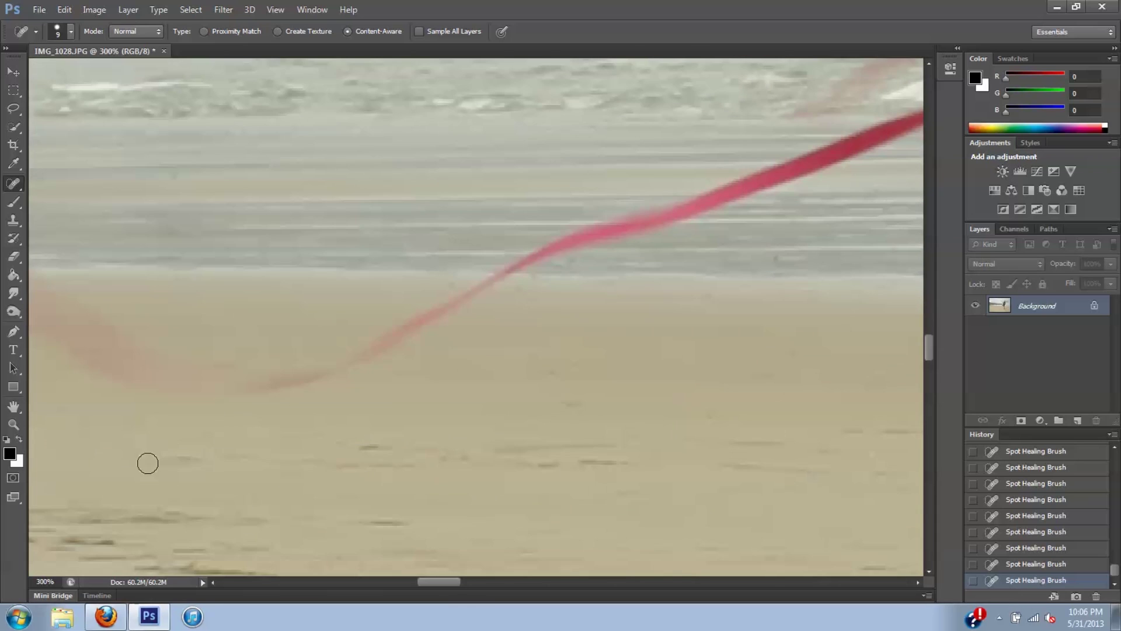
pyautogui.moveTo(663, 456); pyautogui.dragTo(581, 457)
# Step: Spot-heal the long rows of streaks in the upper sand just right of the ribbon
pyautogui.hscroll(5, 176, 438)
pyautogui.moveTo(438, 476); pyautogui.dragTo(818, 468)
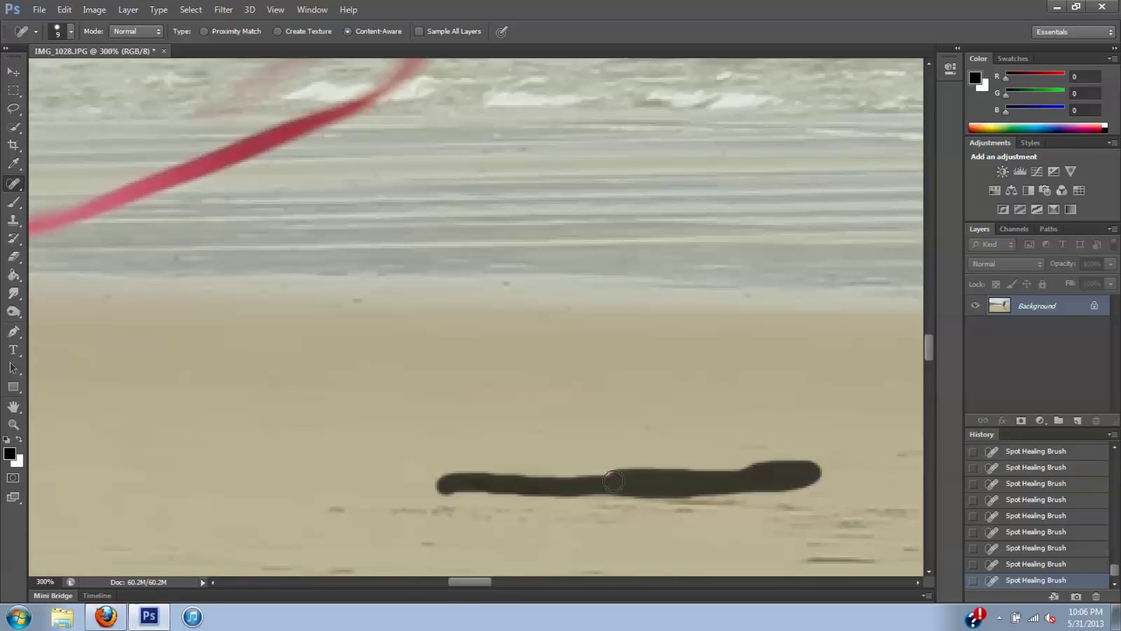
pyautogui.moveTo(597, 508); pyautogui.dragTo(777, 499)
pyautogui.hscroll(5, 759, 502)
pyautogui.moveTo(450, 522); pyautogui.dragTo(730, 501)
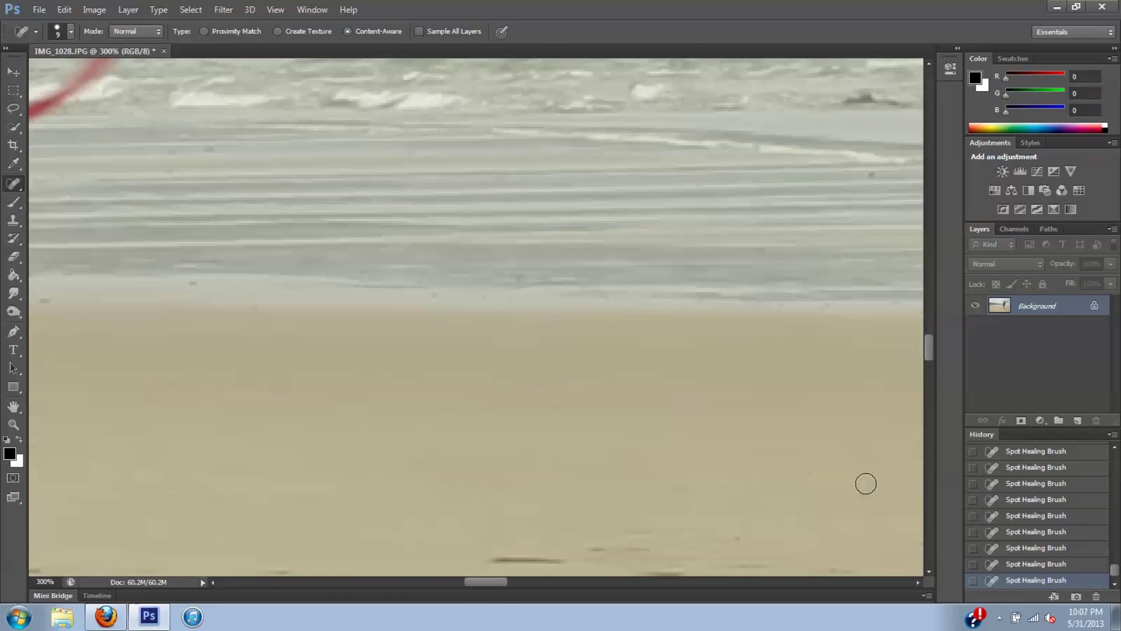
pyautogui.scroll(-3, 866, 483)
pyautogui.moveTo(616, 376); pyautogui.dragTo(640, 376)
# Step: Spot-heal the faint marks in the upper sand between the ribbon and the woman
pyautogui.hscroll(6, 343, 355)
pyautogui.moveTo(730, 292); pyautogui.dragTo(824, 295)
pyautogui.moveTo(353, 458); pyautogui.dragTo(419, 457)
pyautogui.moveTo(453, 499); pyautogui.dragTo(613, 485)
pyautogui.hscroll(4, 631, 457)
pyautogui.moveTo(619, 365); pyautogui.dragTo(742, 364)
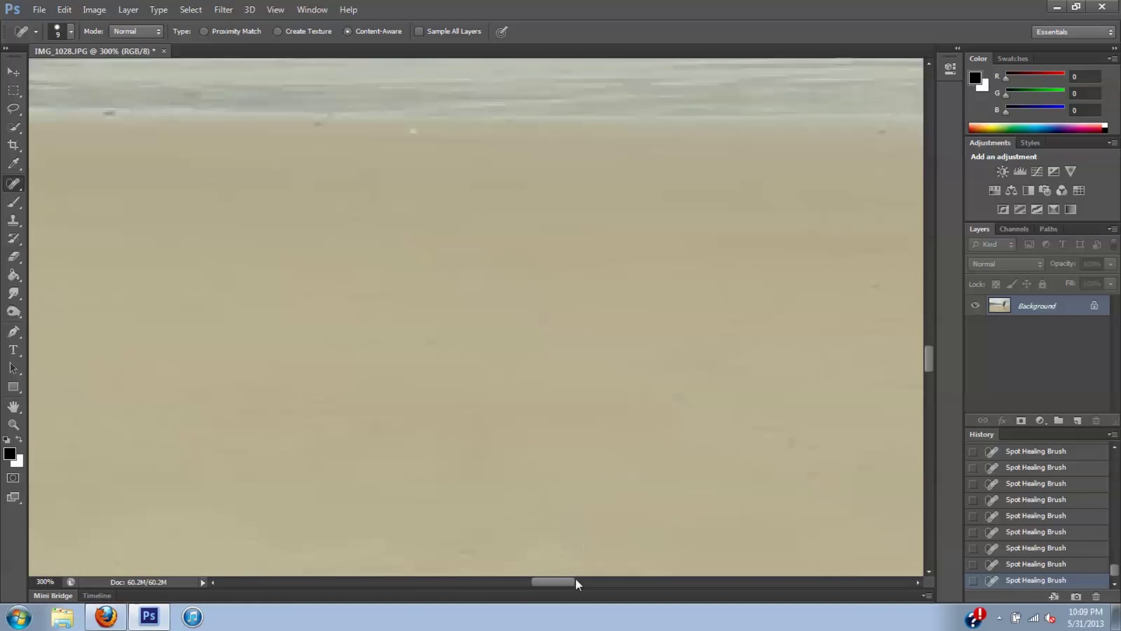
pyautogui.hscroll(4, 680, 364)
pyautogui.moveTo(458, 322); pyautogui.dragTo(593, 323)
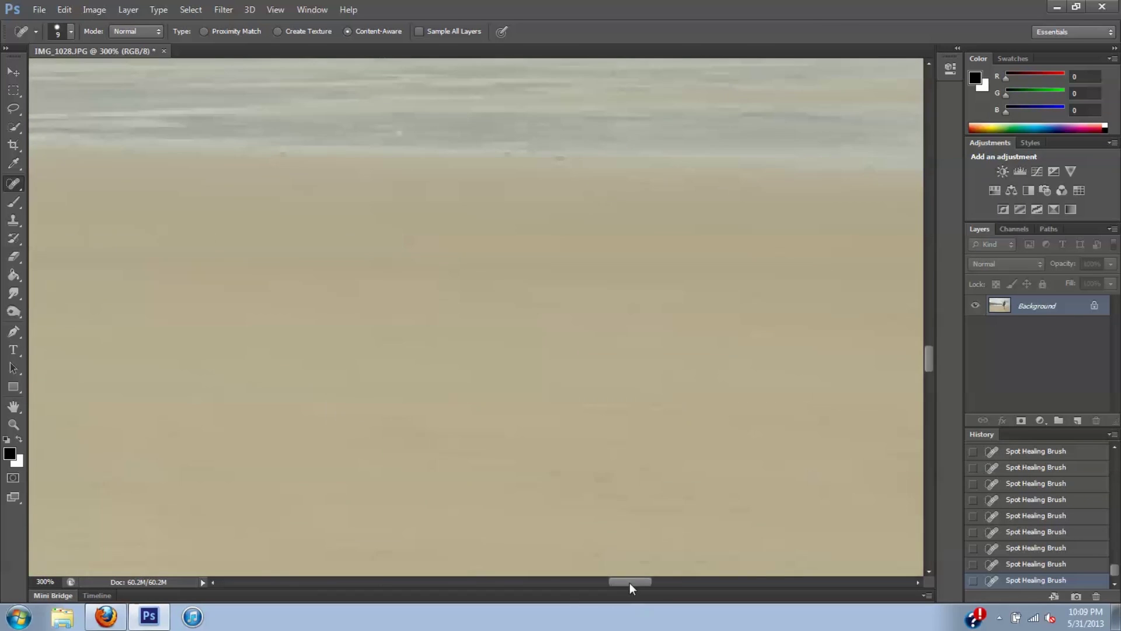
pyautogui.click(630, 581)
pyautogui.hscroll(4, 378, 278)
pyautogui.moveTo(656, 413); pyautogui.dragTo(764, 413)
pyautogui.hscroll(4, 518, 436)
pyautogui.hotkey('ctrl', 'z')
# Step: Spot-heal the dark specks just below the waterline toward the photo's right edge
pyautogui.hscroll(4, 483, 262)
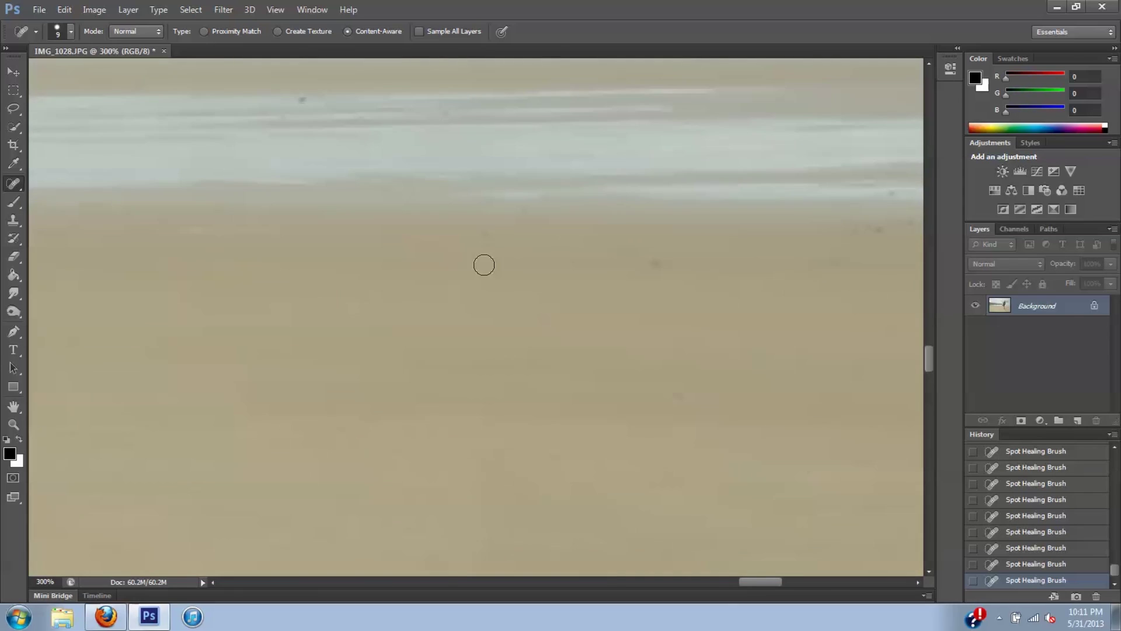
pyautogui.hscroll(4, 516, 275)
pyautogui.click(561, 215)
pyautogui.hscroll(4, 440, 299)
pyautogui.click(668, 250)
pyautogui.hscroll(6, 671, 250)
pyautogui.moveTo(436, 267); pyautogui.dragTo(578, 263)
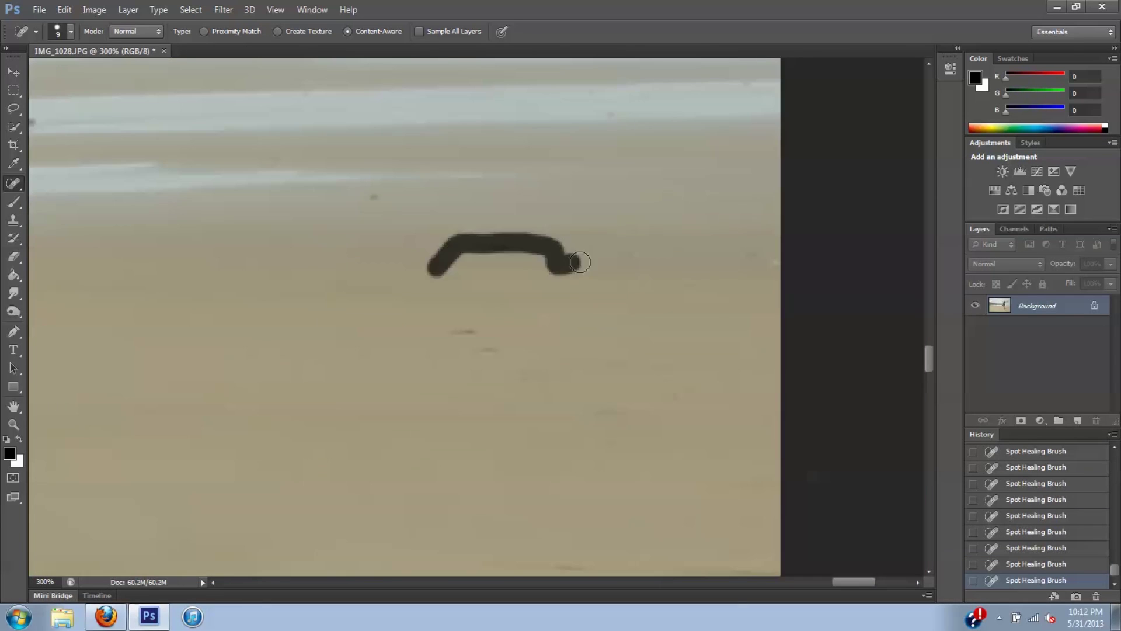
# Step: Enlarge the healing brush to 25 px and spot-heal the leftover marks in the sand to the right of the woman
pyautogui.scroll(-4, 498, 333)
pyautogui.hotkey('ctrl', '-')
pyautogui.hotkey('ctrl', '-')
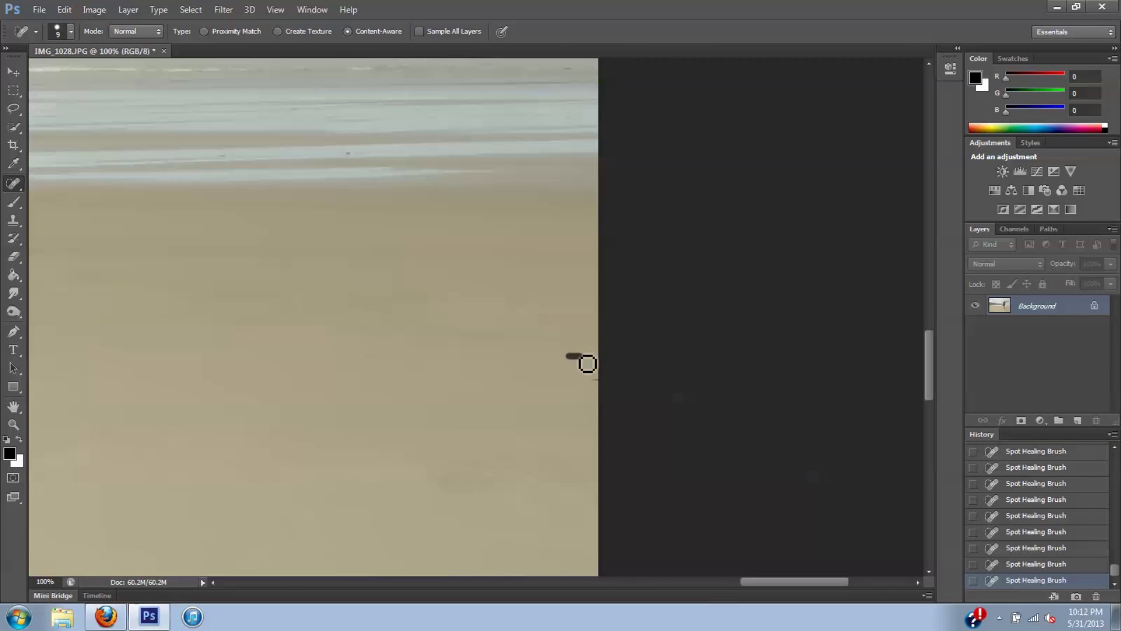
pyautogui.moveTo(794, 582); pyautogui.dragTo(688, 582)
pyautogui.press(']')
pyautogui.press(']')
pyautogui.press(']')
pyautogui.press(']')
pyautogui.moveTo(772, 520); pyautogui.dragTo(730, 514)
pyautogui.moveTo(469, 420); pyautogui.dragTo(450, 420)
# Step: Spot-heal the debris streaks in the sand to the left of the woman's standing leg
pyautogui.moveTo(692, 582); pyautogui.dragTo(643, 580)
pyautogui.moveTo(626, 442); pyautogui.dragTo(597, 442)
pyautogui.moveTo(648, 409); pyautogui.dragTo(553, 421)
pyautogui.moveTo(519, 337); pyautogui.dragTo(375, 355)
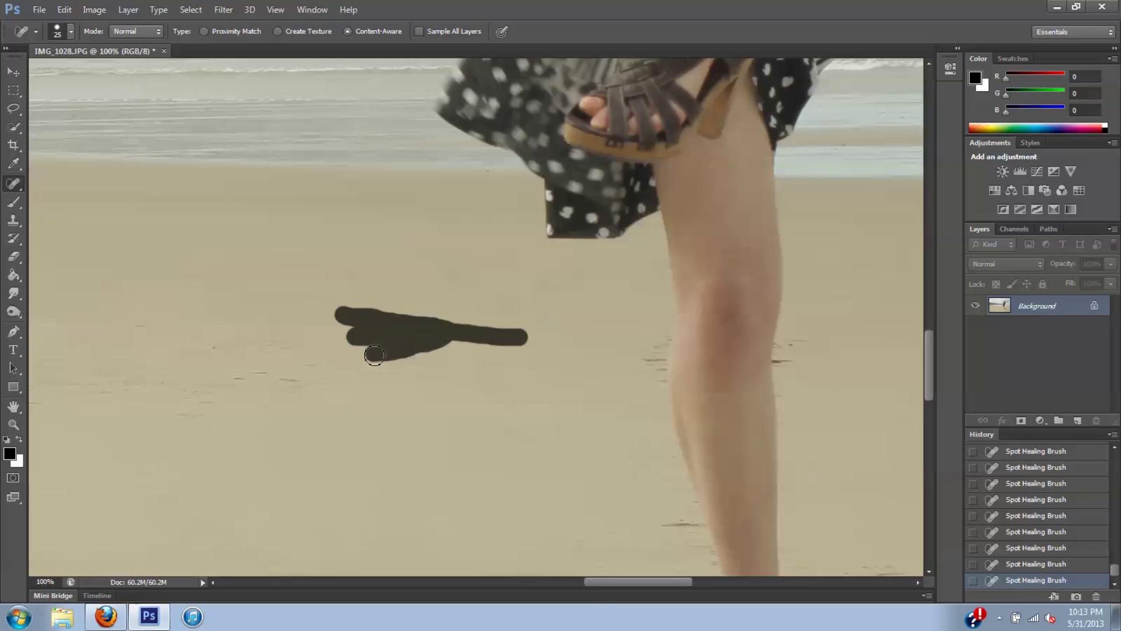
pyautogui.hscroll(-4, 711, 363)
pyautogui.moveTo(711, 374); pyautogui.dragTo(354, 383)
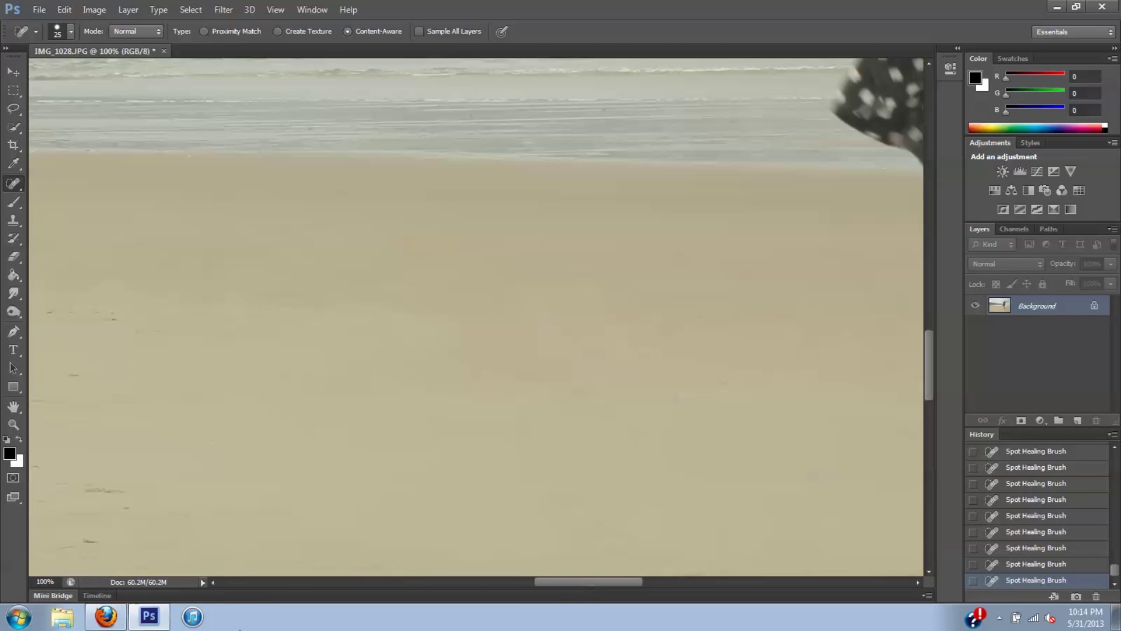
# Step: Spot-heal the scattered streaks in the upper sand below the ribbon, working toward the photo's left side
pyautogui.hscroll(-3, 586, 446)
pyautogui.moveTo(606, 299); pyautogui.dragTo(326, 306)
pyautogui.moveTo(228, 230); pyautogui.dragTo(363, 273)
pyautogui.hscroll(-3, 364, 273)
pyautogui.moveTo(727, 244)
pyautogui.mouseDown()
pyautogui.moveTo(432, 209)
pyautogui.moveTo(724, 248)
pyautogui.mouseUp()
# Step: Spot-heal the streak rows below the waterline to the left of the ribbon's faded section
pyautogui.moveTo(447, 581); pyautogui.dragTo(404, 581)
pyautogui.moveTo(608, 231); pyautogui.dragTo(207, 202)
pyautogui.moveTo(221, 201)
pyautogui.mouseDown()
pyautogui.moveTo(393, 203)
pyautogui.moveTo(257, 175)
pyautogui.moveTo(645, 176)
pyautogui.moveTo(538, 167)
pyautogui.mouseUp()
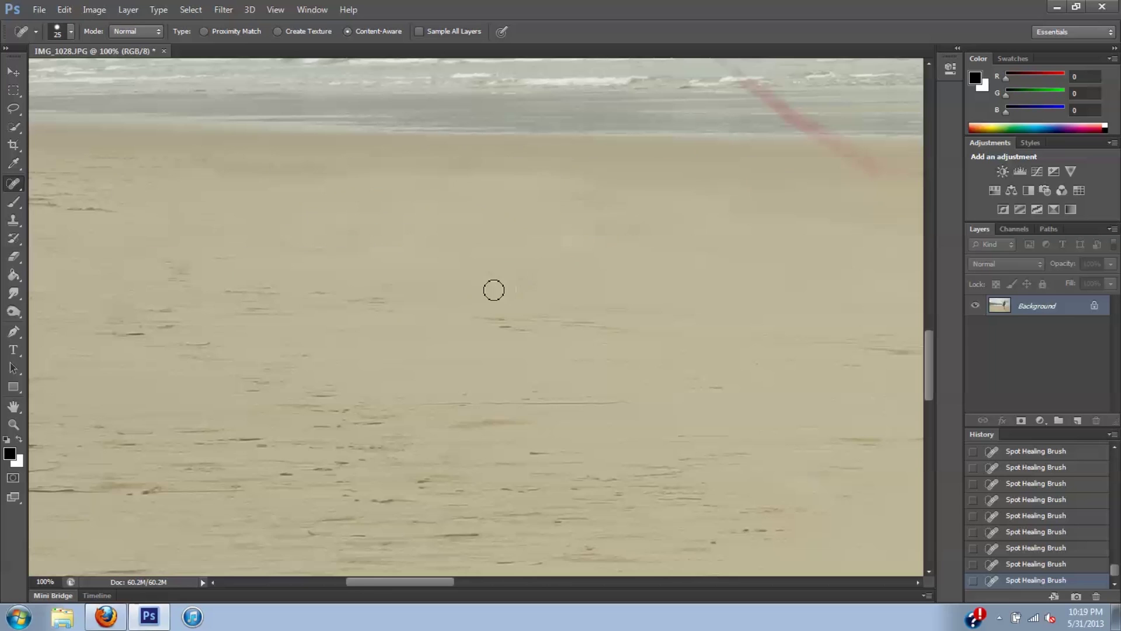
# Step: Enlarge the healing brush to 40 px and spot-heal the debris below the waterline out to the photo's left edge
pyautogui.scroll(-6, 494, 290)
pyautogui.scroll(5, 176, 318)
pyautogui.press(']')
pyautogui.press(']')
pyautogui.press(']')
pyautogui.moveTo(800, 457); pyautogui.dragTo(600, 456)
pyautogui.moveTo(509, 450); pyautogui.dragTo(269, 447)
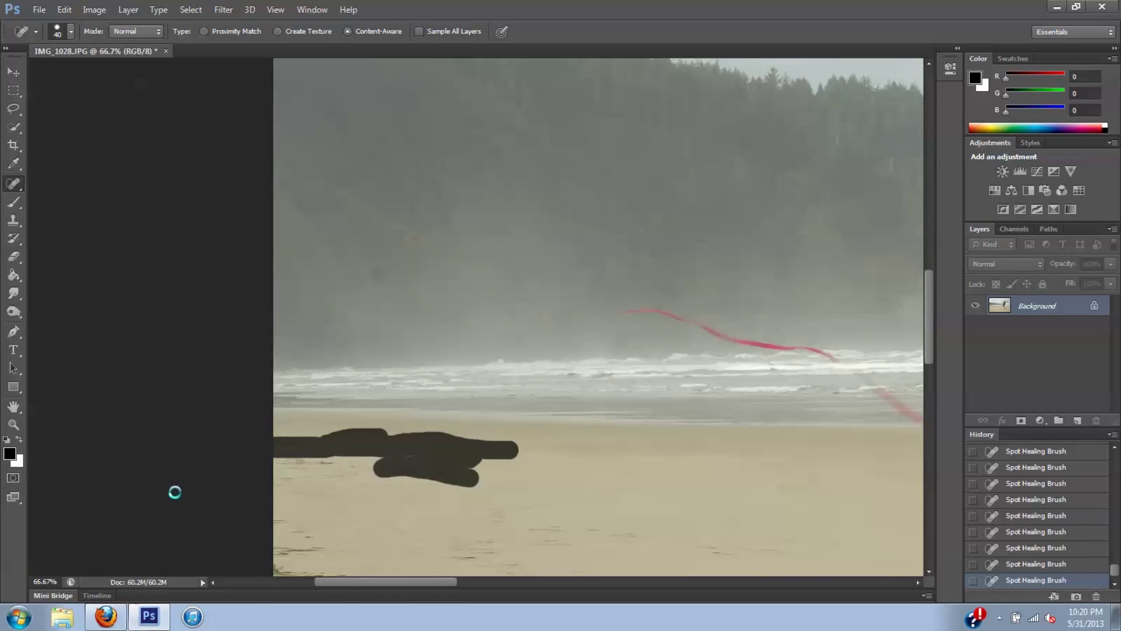
pyautogui.scroll(-3, 175, 493)
pyautogui.moveTo(292, 395); pyautogui.dragTo(282, 395)
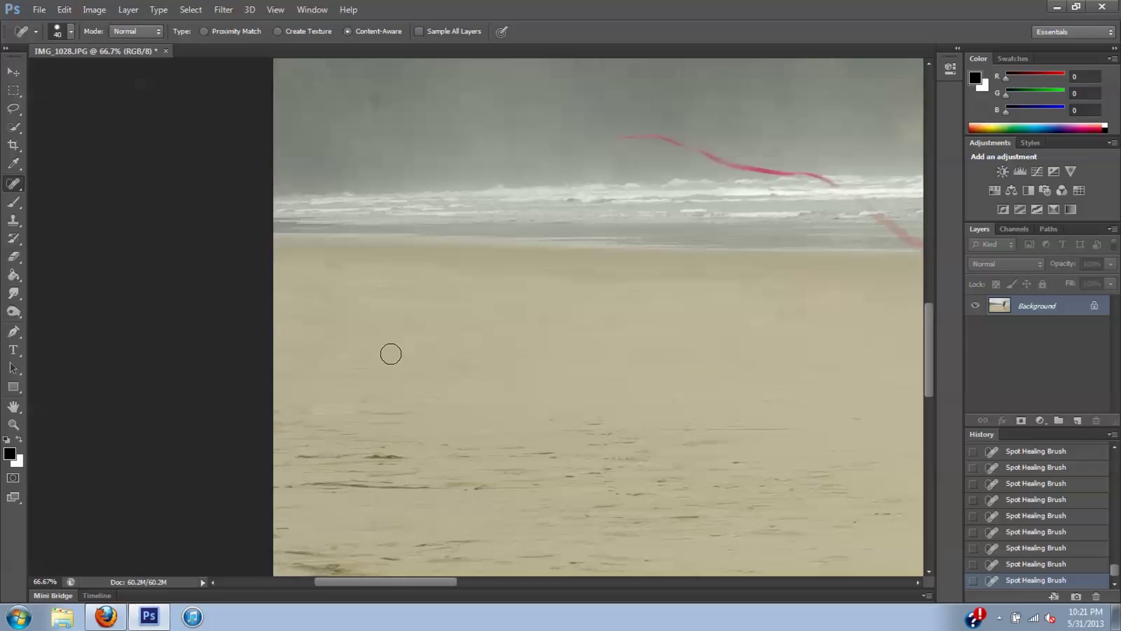
# Step: Spot-heal the debris streak rows in the sand farther below the waterline, along the photo's left side
pyautogui.scroll(-3, 474, 464)
pyautogui.moveTo(871, 278)
pyautogui.mouseDown()
pyautogui.moveTo(611, 320)
pyautogui.moveTo(500, 309)
pyautogui.mouseUp()
pyautogui.scroll(-1, 348, 323)
pyautogui.moveTo(281, 248); pyautogui.dragTo(685, 245)
pyautogui.moveTo(513, 307); pyautogui.dragTo(284, 342)
pyautogui.moveTo(383, 380); pyautogui.dragTo(415, 333)
pyautogui.moveTo(441, 581); pyautogui.dragTo(459, 566)
# Step: Enlarge the healing brush considerably and spot-heal broad patches of debris in the lower sand, reducing the brush between strokes
pyautogui.press(']')
pyautogui.press(']')
pyautogui.press(']')
pyautogui.press(']')
pyautogui.press(']')
pyautogui.press(']')
pyautogui.press(']')
pyautogui.press(']')
pyautogui.press(']')
pyautogui.press(']')
pyautogui.press(']')
pyautogui.press(']')
pyautogui.press(']')
pyautogui.press(']')
pyautogui.press(']')
pyautogui.press(']')
pyautogui.press(']')
pyautogui.moveTo(708, 298); pyautogui.dragTo(465, 297)
pyautogui.press('[')
pyautogui.press('[')
pyautogui.press('[')
pyautogui.press('[')
pyautogui.click(707, 306)
pyautogui.press('[')
pyautogui.press('[')
pyautogui.click(433, 228)
# Step: Reduce the healing brush to 100 px and spot-heal the debris bands toward the middle of the sand
pyautogui.press('[')
pyautogui.press('[')
pyautogui.press('[')
pyautogui.press('[')
pyautogui.moveTo(422, 582); pyautogui.dragTo(495, 582)
pyautogui.scroll(2, 197, 250)
pyautogui.moveTo(271, 345); pyautogui.dragTo(873, 333)
pyautogui.moveTo(748, 284); pyautogui.dragTo(586, 294)
# Step: Spot-heal the remaining streak clusters in the sand with broad strokes, working toward the woman's standing foot
pyautogui.scroll(-3, 565, 310)
pyautogui.moveTo(463, 582); pyautogui.dragTo(514, 583)
pyautogui.moveTo(228, 188); pyautogui.dragTo(494, 257)
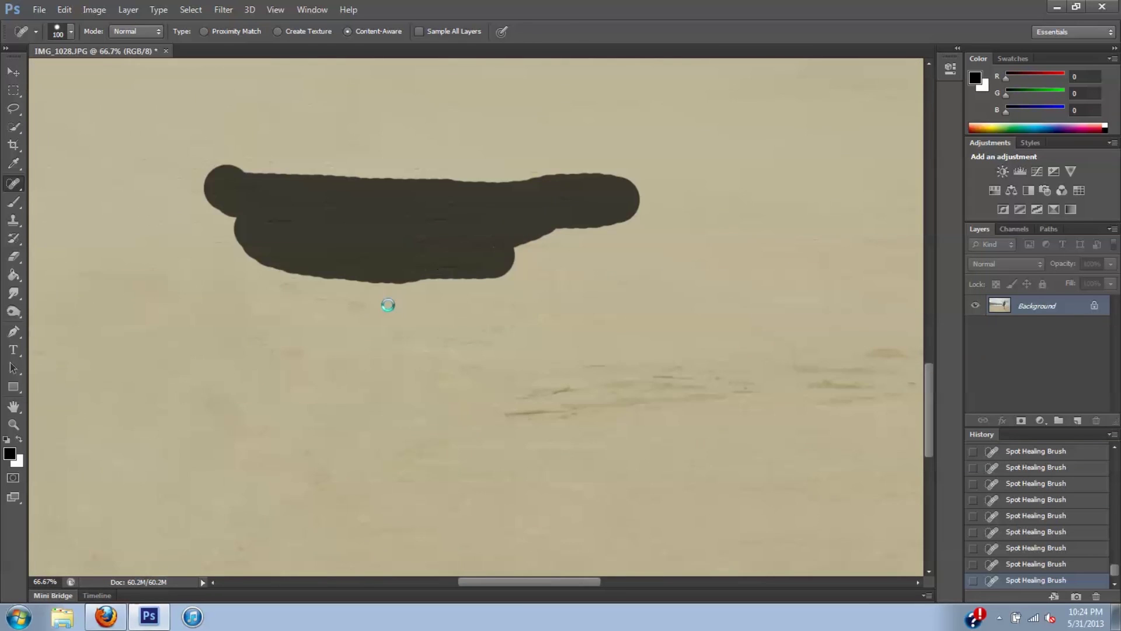
pyautogui.moveTo(364, 349); pyautogui.dragTo(265, 362)
pyautogui.moveTo(503, 582); pyautogui.dragTo(562, 582)
pyautogui.moveTo(391, 342); pyautogui.dragTo(501, 435)
# Step: Reduce the healing brush to 45 px and spot-heal the debris on both sides of the woman's standing foot
pyautogui.moveTo(584, 583); pyautogui.dragTo(636, 583)
pyautogui.press('[')
pyautogui.press('[')
pyautogui.press('[')
pyautogui.press('[')
pyautogui.press('[')
pyautogui.press('[')
pyautogui.moveTo(409, 377); pyautogui.dragTo(552, 393)
pyautogui.click(717, 319)
pyautogui.moveTo(777, 292); pyautogui.dragTo(739, 315)
pyautogui.moveTo(704, 352); pyautogui.dragTo(650, 352)
pyautogui.moveTo(701, 217); pyautogui.dragTo(642, 219)
pyautogui.click(644, 250)
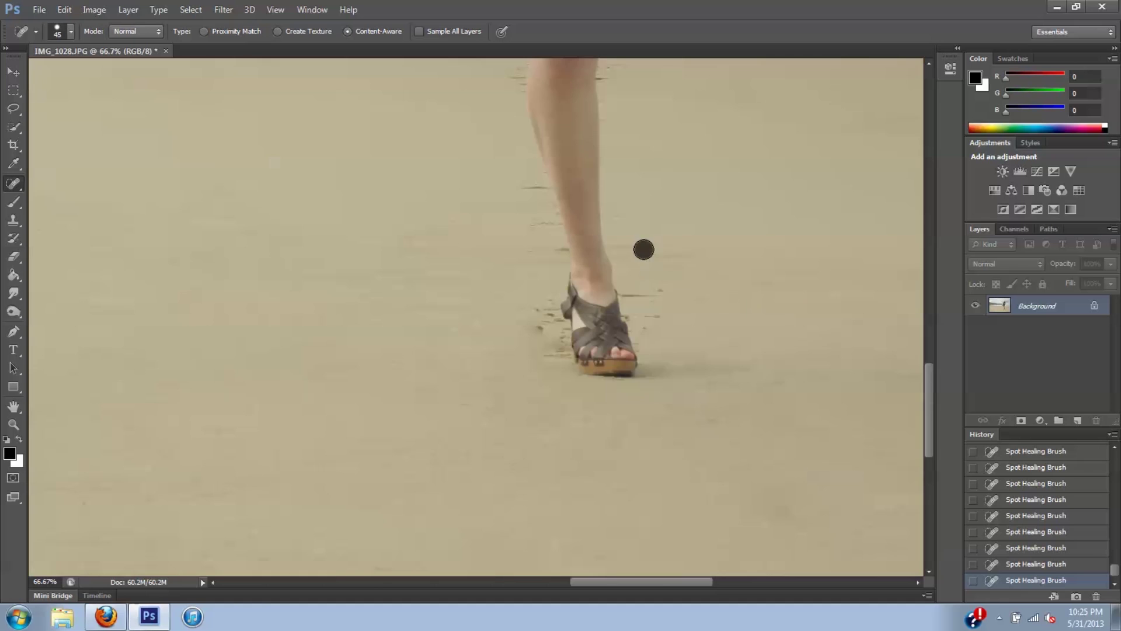
# Step: View the whole photo and compare its original history state with the latest Spot Healing Brush state
pyautogui.moveTo(928, 377); pyautogui.dragTo(928, 359)
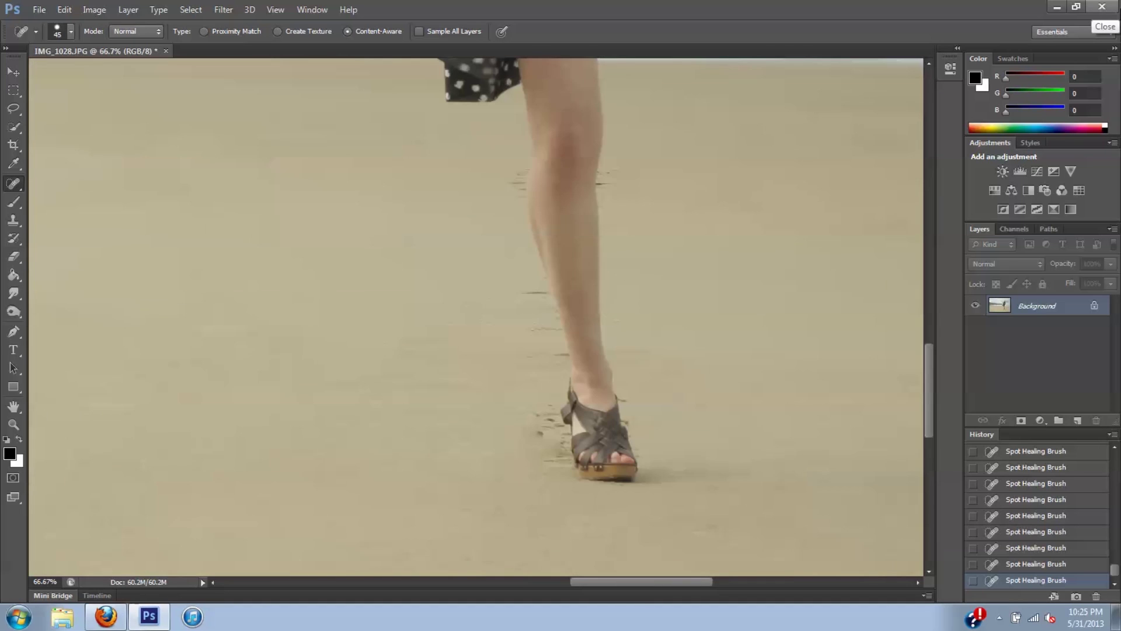
pyautogui.hotkey('ctrl', '-')
pyautogui.hotkey('ctrl', '-')
pyautogui.hotkey('ctrl', '-')
pyautogui.hotkey('ctrl', '-')
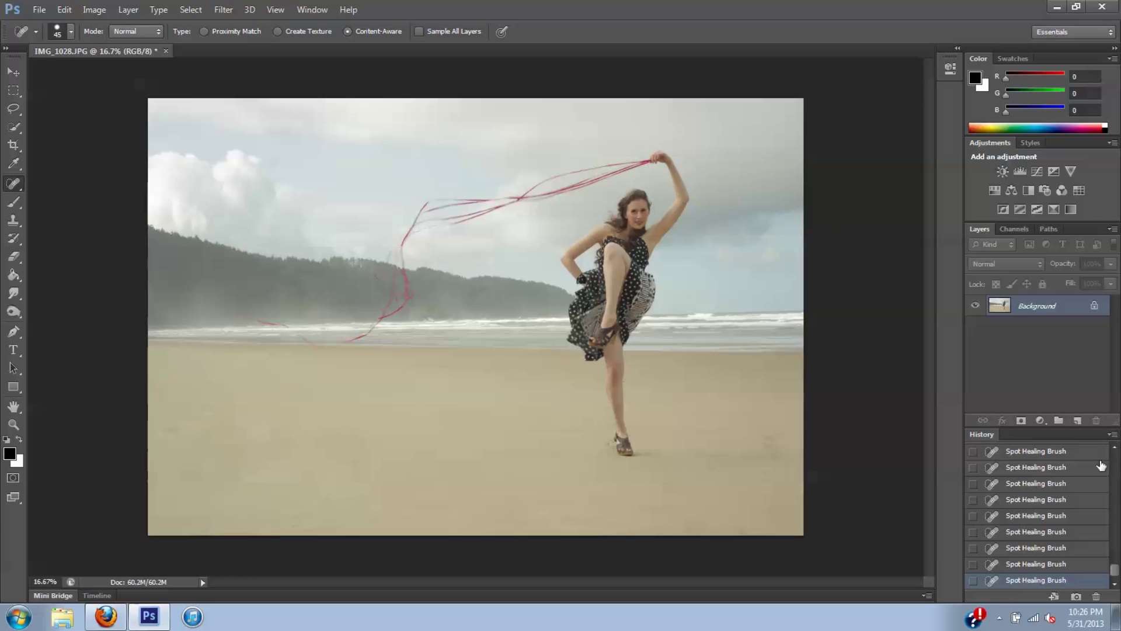
pyautogui.moveTo(1114, 571); pyautogui.dragTo(1113, 455)
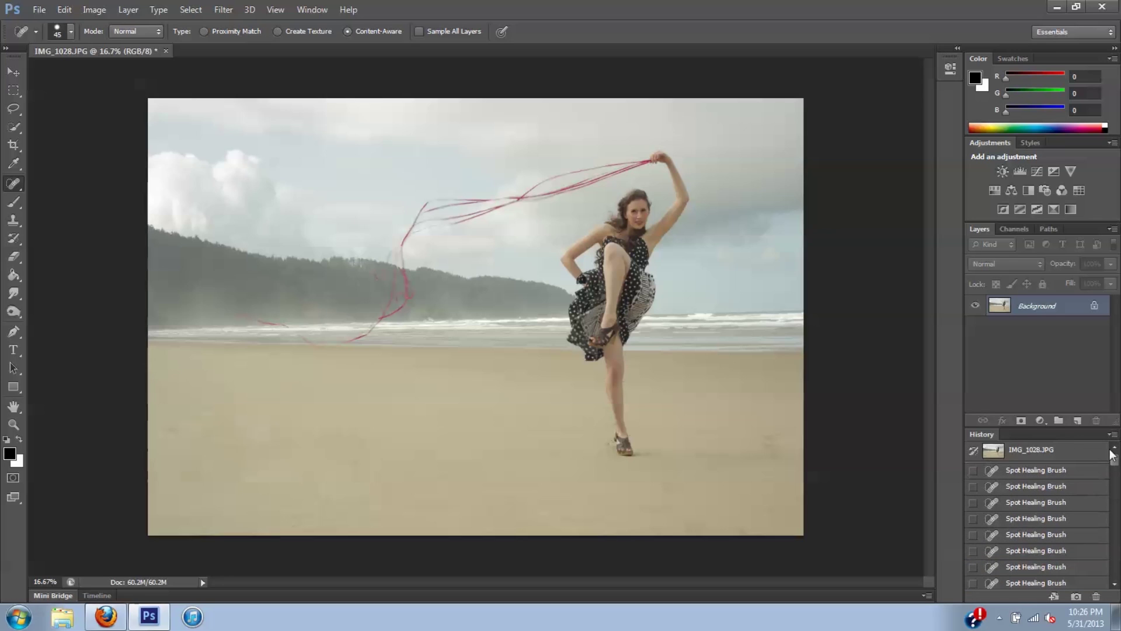
pyautogui.click(1020, 452)
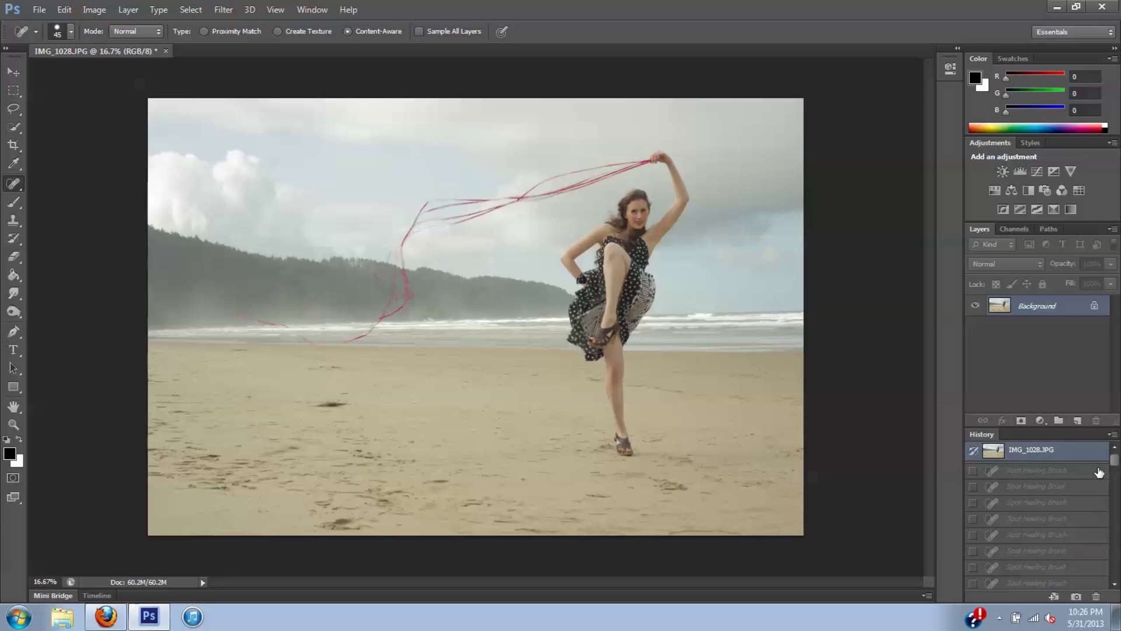
pyautogui.moveTo(1115, 461); pyautogui.dragTo(1114, 570)
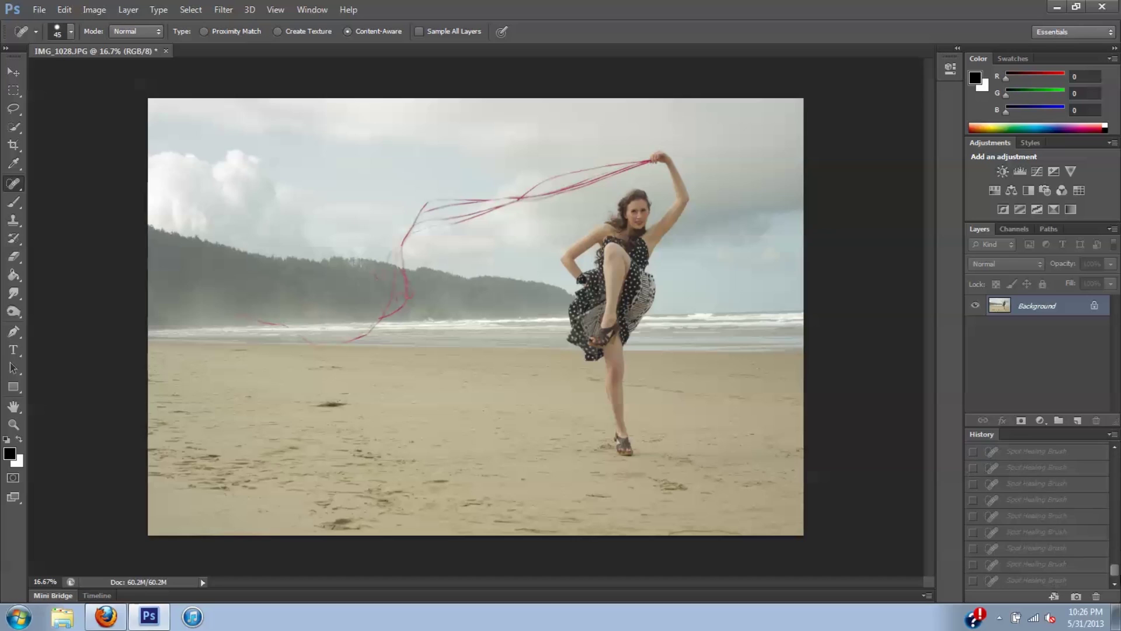
pyautogui.click(1031, 581)
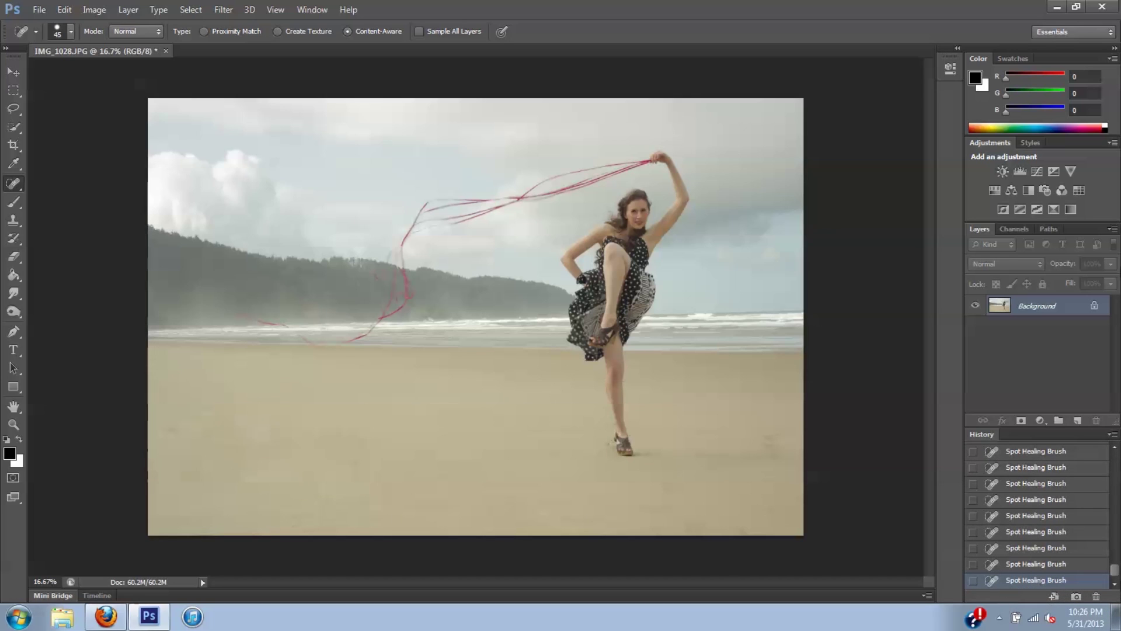
# Step: Spot-heal the debris in the sand to the right of the standing leg's knee at 200% zoom
pyautogui.hotkey('ctrl', '+')
pyautogui.hotkey('ctrl', '+')
pyautogui.hotkey('ctrl', '+')
pyautogui.hotkey('ctrl', '+')
pyautogui.hotkey('ctrl', '+')
pyautogui.hotkey('ctrl', '+')
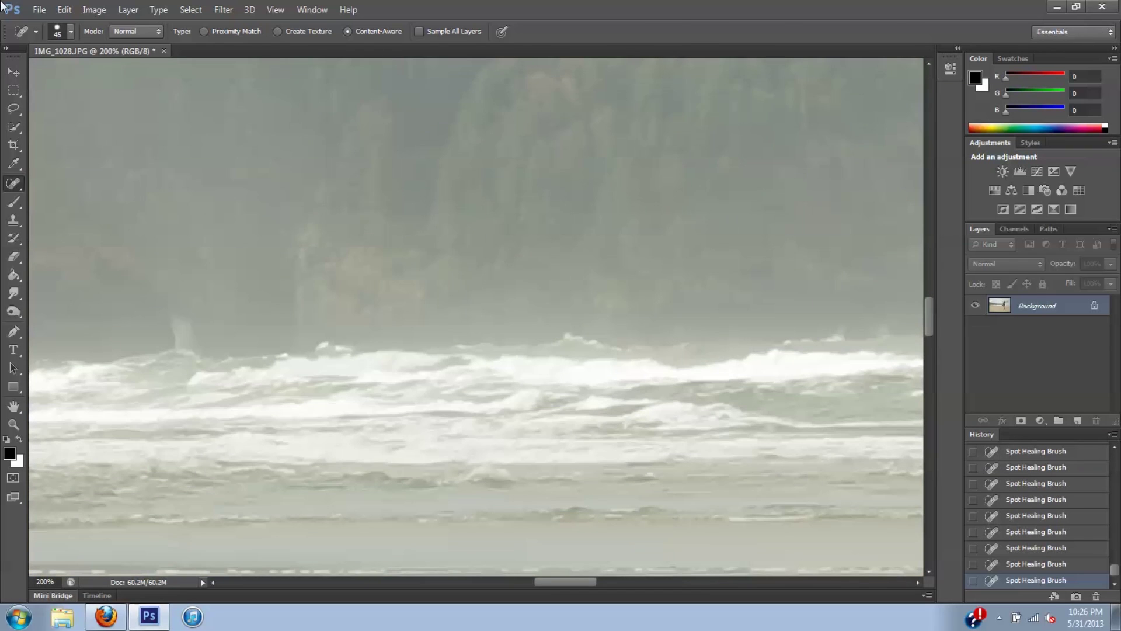
pyautogui.moveTo(590, 581); pyautogui.dragTo(707, 590)
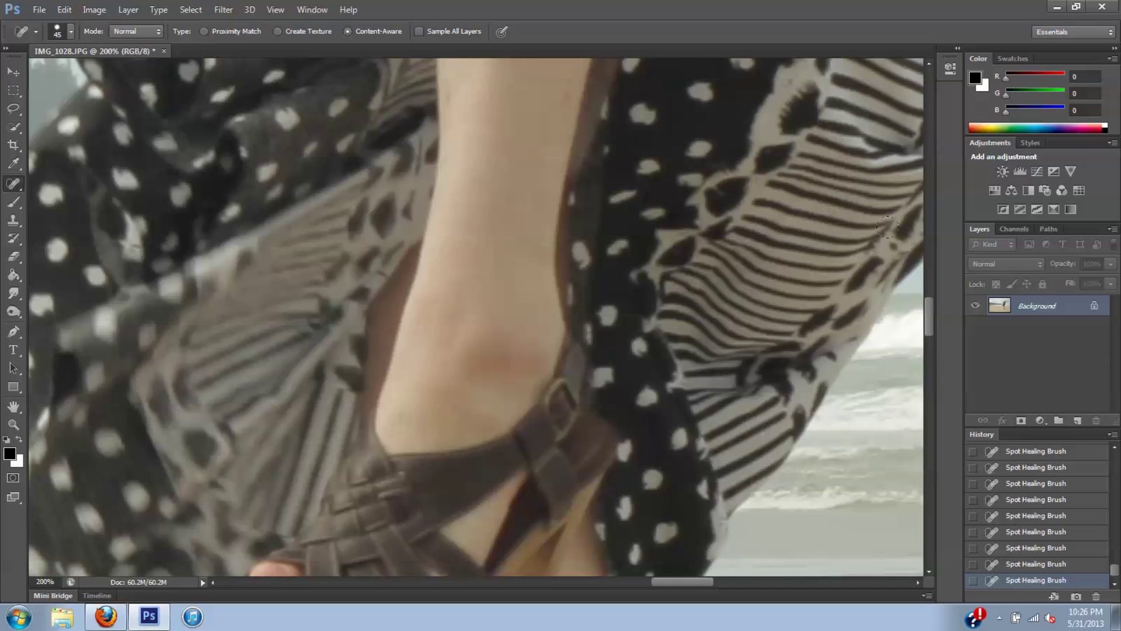
pyautogui.moveTo(929, 321); pyautogui.dragTo(903, 387)
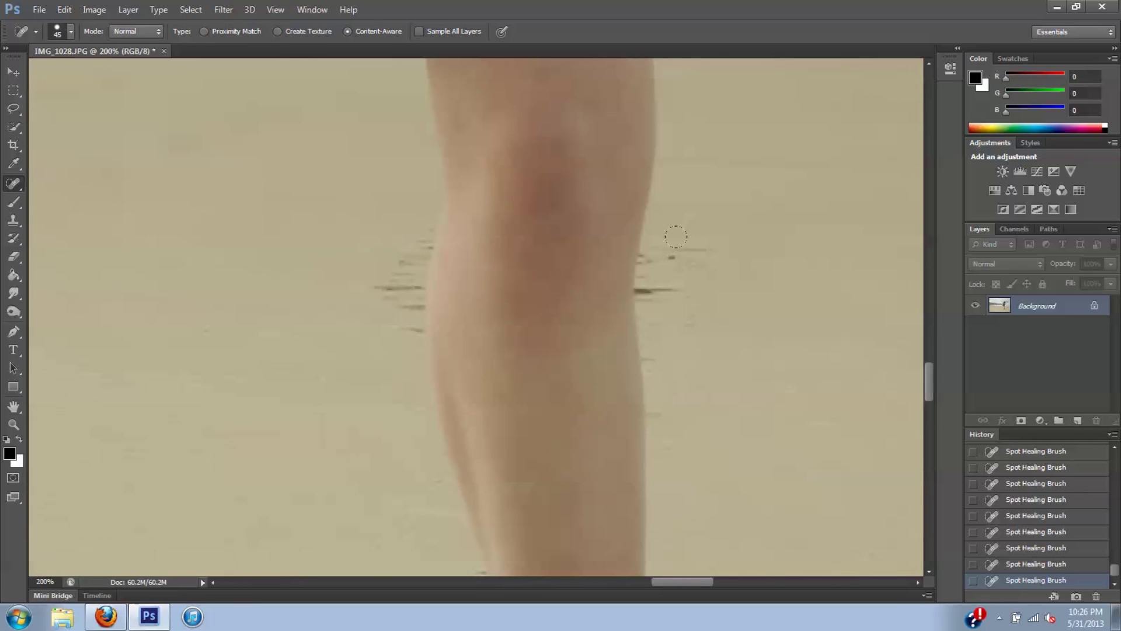
pyautogui.click(730, 254)
pyautogui.moveTo(666, 235); pyautogui.dragTo(709, 278)
pyautogui.click(679, 300)
pyautogui.click(677, 359)
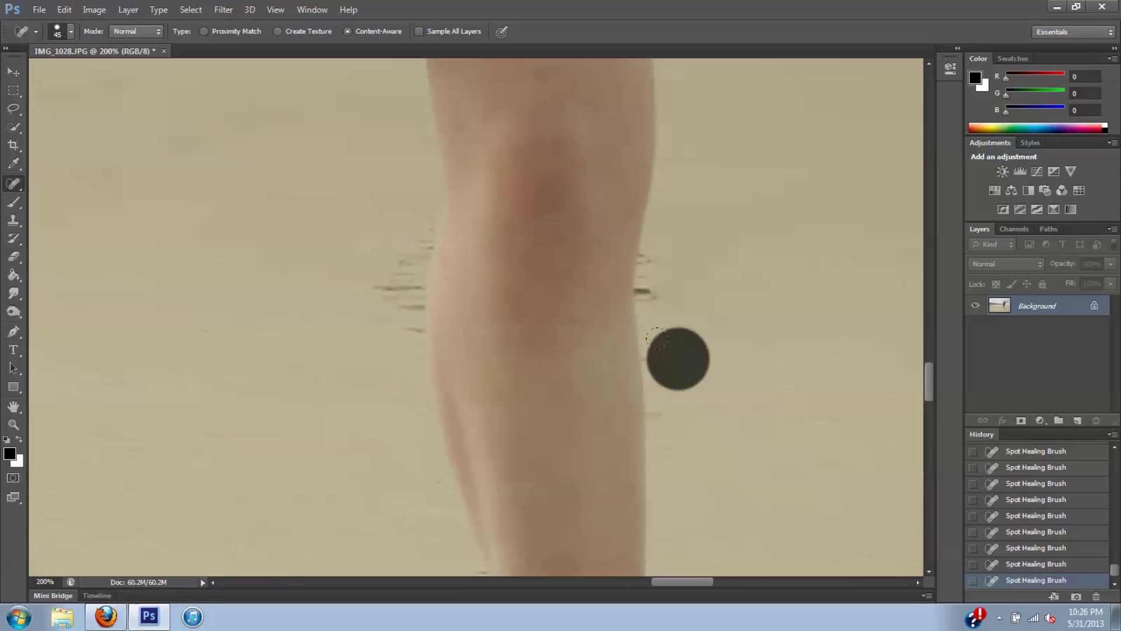
pyautogui.moveTo(663, 397)
pyautogui.mouseDown()
pyautogui.moveTo(701, 438)
pyautogui.moveTo(710, 476)
pyautogui.mouseUp()
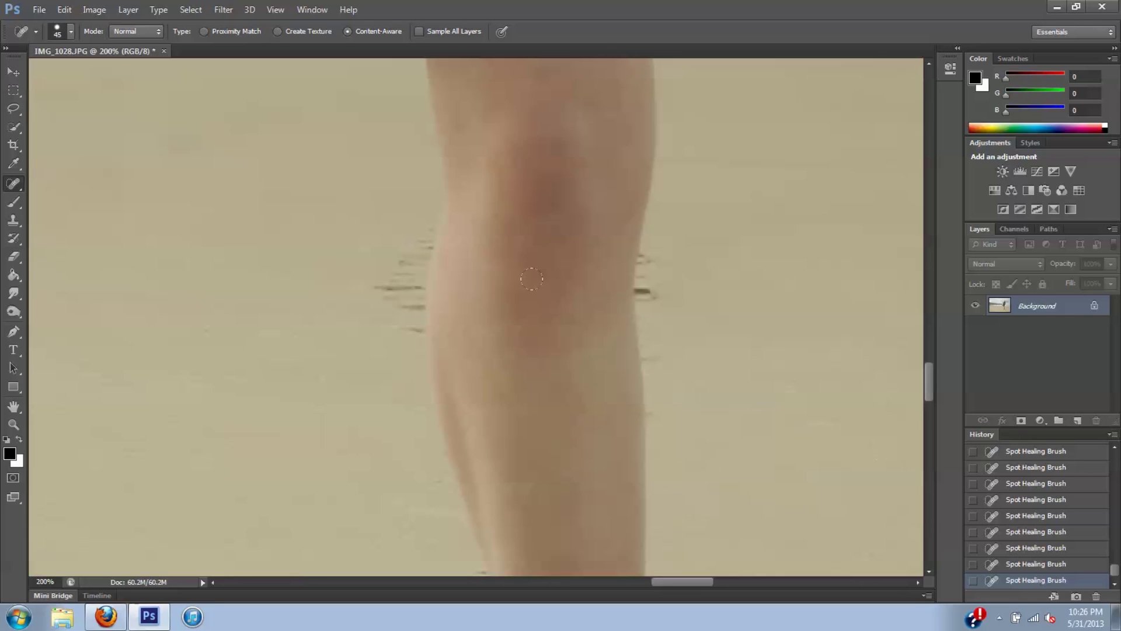
pyautogui.moveTo(650, 266); pyautogui.dragTo(692, 309)
# Step: Spot-heal the dark streaks in the sand to the left of the standing leg's knee
pyautogui.moveTo(364, 307); pyautogui.dragTo(407, 351)
pyautogui.moveTo(373, 228); pyautogui.dragTo(416, 270)
pyautogui.moveTo(378, 202); pyautogui.dragTo(423, 242)
# Step: Spot-heal the streaks and specks in the sand to the left of the standing leg's shin
pyautogui.moveTo(924, 374)
pyautogui.mouseDown()
pyautogui.moveTo(921, 349)
pyautogui.moveTo(909, 397)
pyautogui.mouseUp()
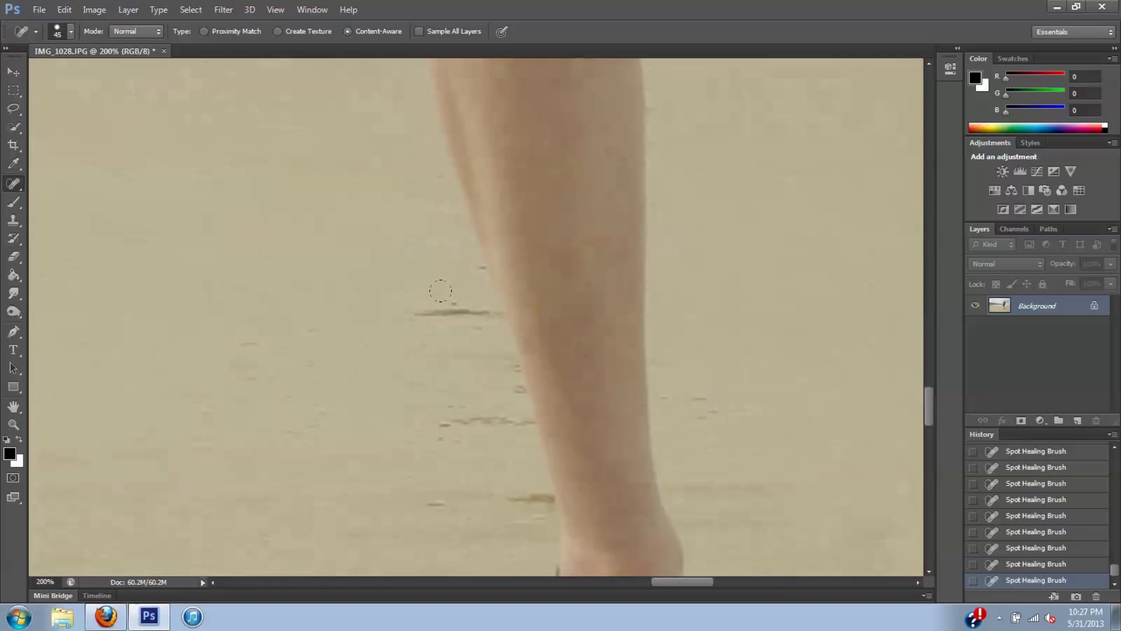
pyautogui.moveTo(237, 355); pyautogui.dragTo(315, 326)
pyautogui.moveTo(301, 405); pyautogui.dragTo(333, 408)
pyautogui.moveTo(190, 401); pyautogui.dragTo(223, 437)
pyautogui.moveTo(409, 304); pyautogui.dragTo(462, 299)
pyautogui.moveTo(417, 218)
pyautogui.mouseDown()
pyautogui.moveTo(397, 198)
pyautogui.moveTo(406, 200)
pyautogui.mouseUp()
pyautogui.moveTo(405, 410); pyautogui.dragTo(477, 404)
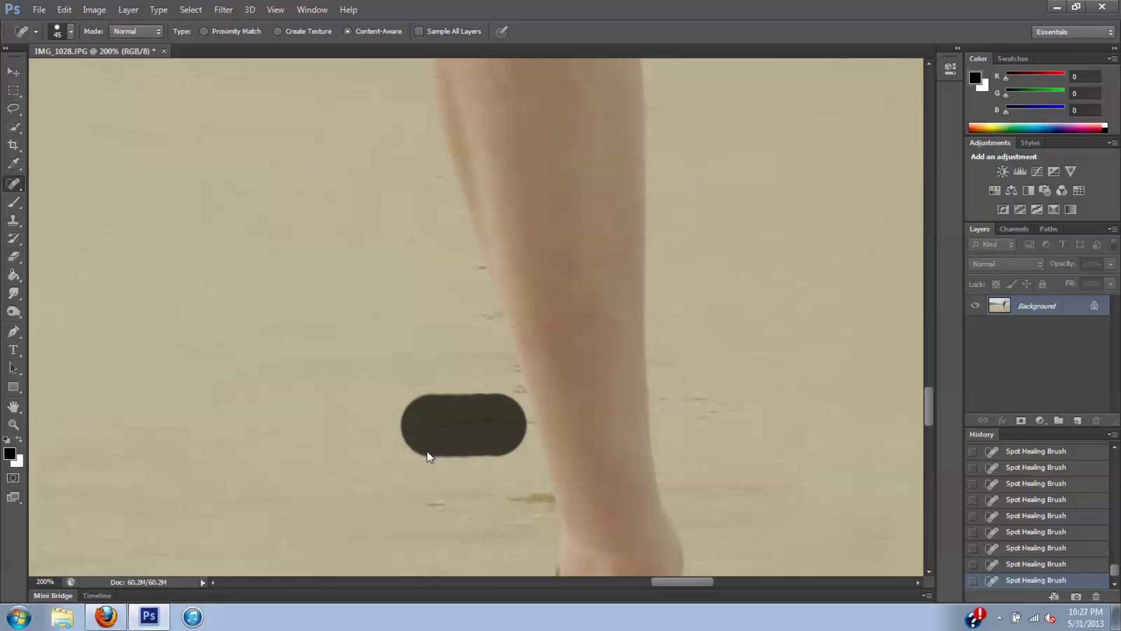
pyautogui.moveTo(435, 365)
pyautogui.mouseDown()
pyautogui.moveTo(458, 349)
pyautogui.moveTo(493, 368)
pyautogui.mouseUp()
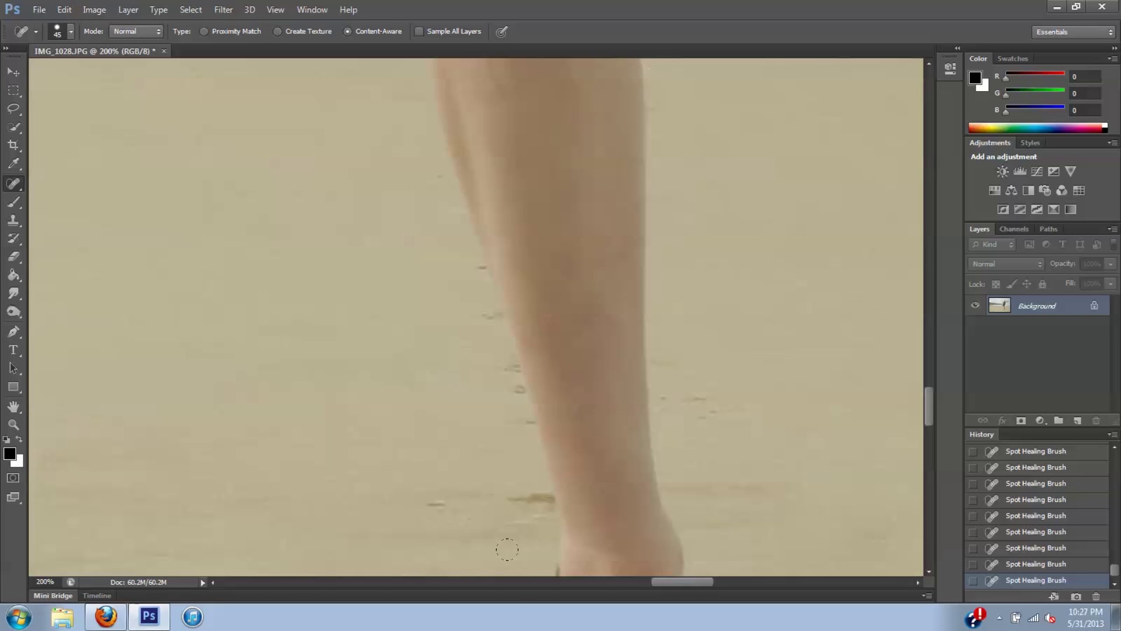
# Step: Spot-heal the small specks in the sand to the right of the lower shin and ankle
pyautogui.moveTo(760, 411)
pyautogui.mouseDown()
pyautogui.moveTo(676, 399)
pyautogui.moveTo(684, 360)
pyautogui.mouseUp()
pyautogui.moveTo(929, 398); pyautogui.dragTo(930, 411)
pyautogui.moveTo(701, 312); pyautogui.dragTo(747, 313)
pyautogui.click(717, 352)
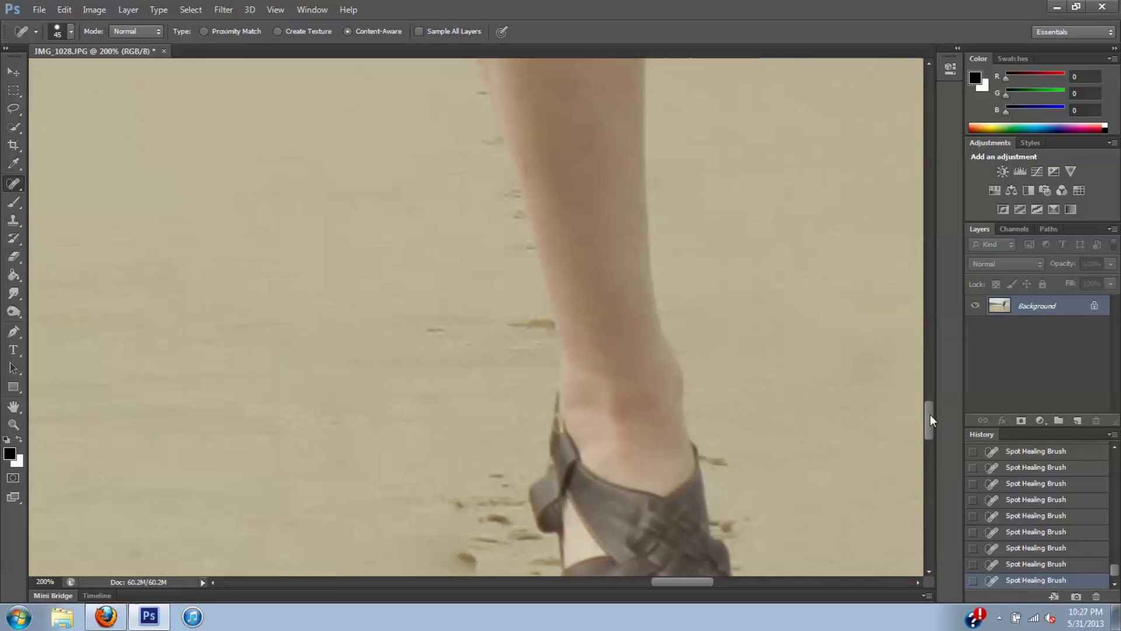
# Step: Spot-heal the debris in the sand around the standing foot's sandal and undo the last healing stroke
pyautogui.moveTo(930, 414); pyautogui.dragTo(930, 434)
pyautogui.moveTo(448, 330)
pyautogui.mouseDown()
pyautogui.moveTo(476, 444)
pyautogui.moveTo(526, 409)
pyautogui.mouseUp()
pyautogui.moveTo(502, 321)
pyautogui.mouseDown()
pyautogui.moveTo(473, 257)
pyautogui.moveTo(528, 345)
pyautogui.moveTo(523, 444)
pyautogui.mouseUp()
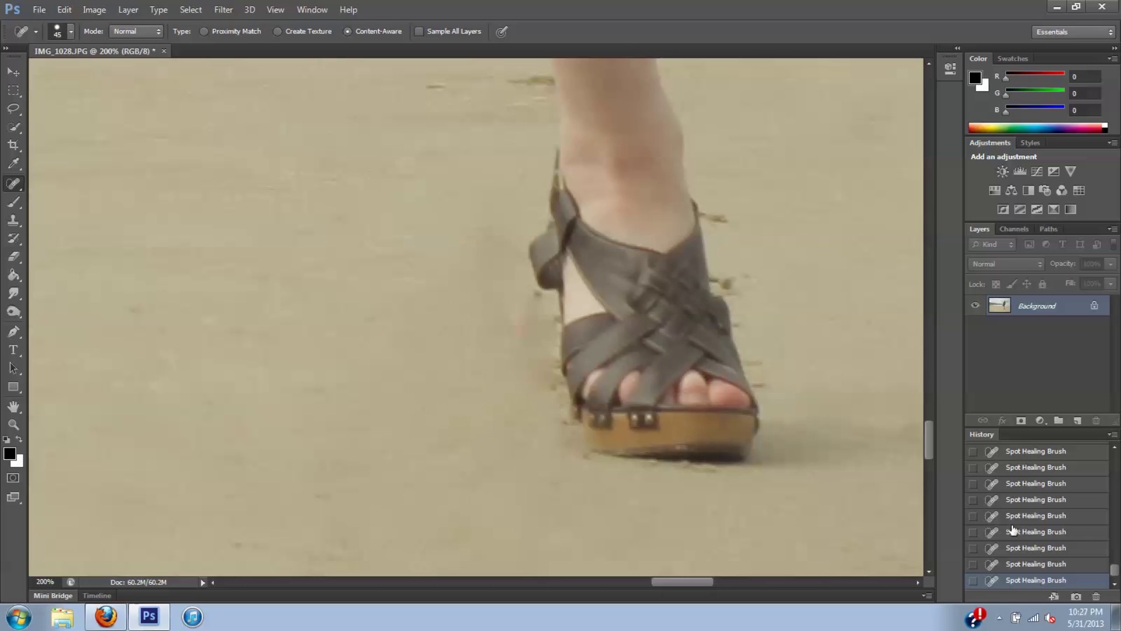
pyautogui.moveTo(466, 288); pyautogui.dragTo(497, 298)
pyautogui.moveTo(413, 220)
pyautogui.mouseDown()
pyautogui.moveTo(498, 400)
pyautogui.moveTo(479, 408)
pyautogui.mouseUp()
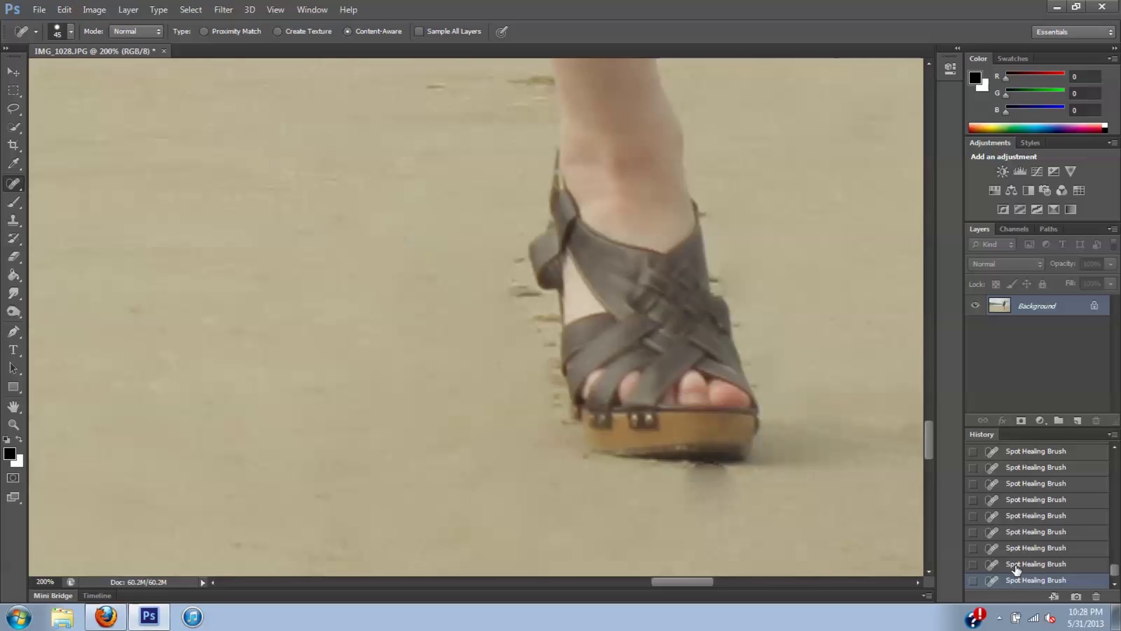
pyautogui.hotkey('ctrl', 'z')
# Step: Reduce the healing brush to 15 px and spot-heal the specks touching the left edge of the knee
pyautogui.moveTo(929, 442); pyautogui.dragTo(904, 382)
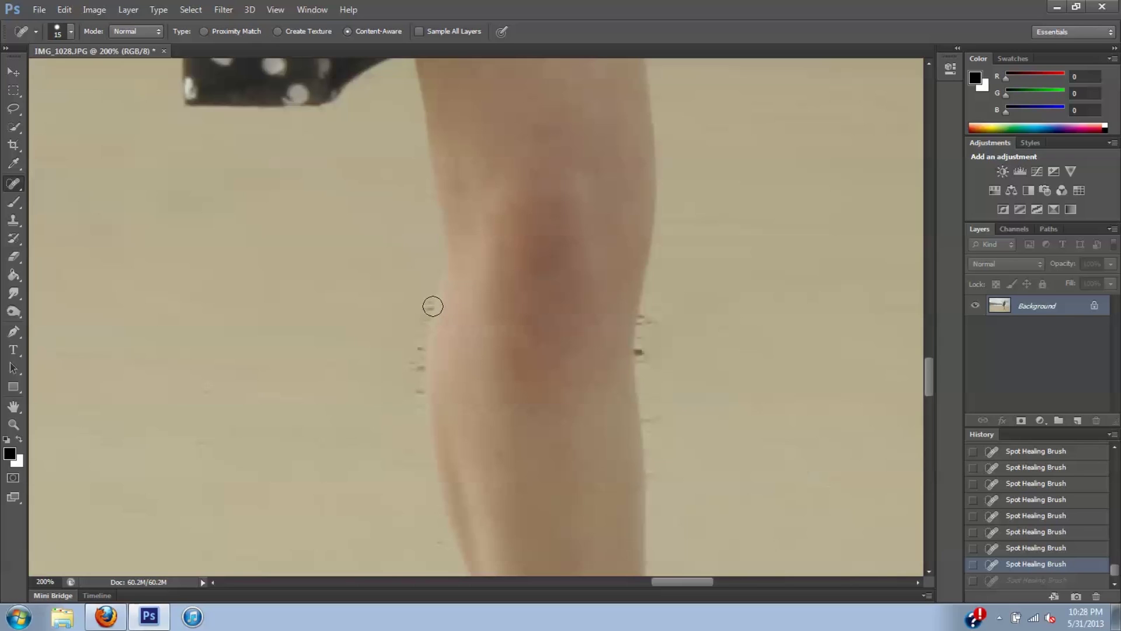
pyautogui.click(433, 306)
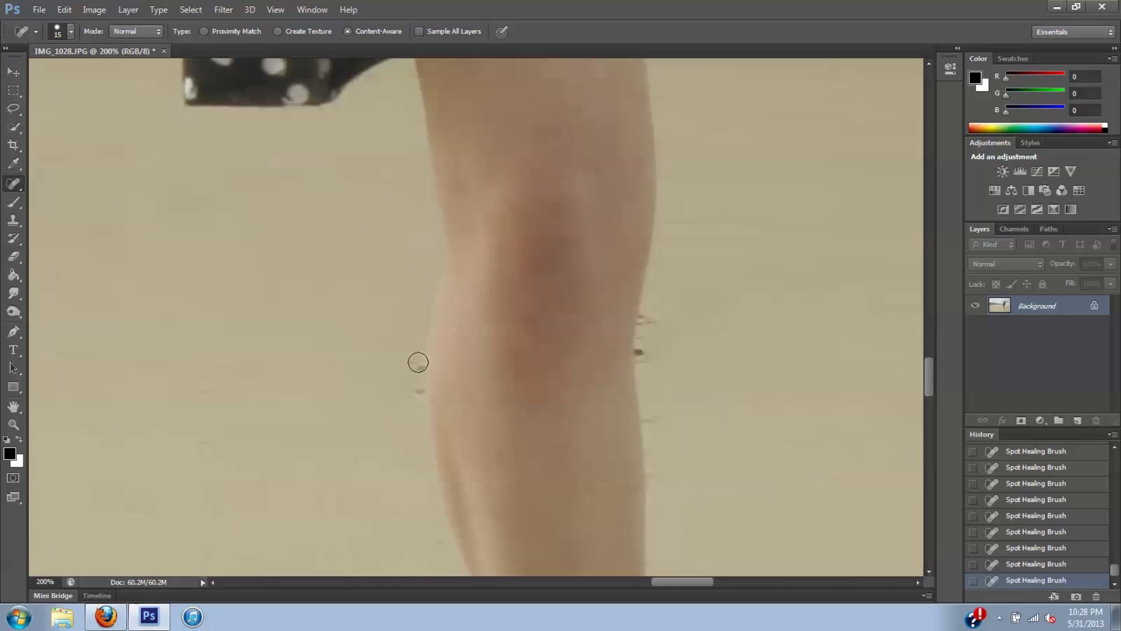
pyautogui.moveTo(407, 364); pyautogui.dragTo(411, 398)
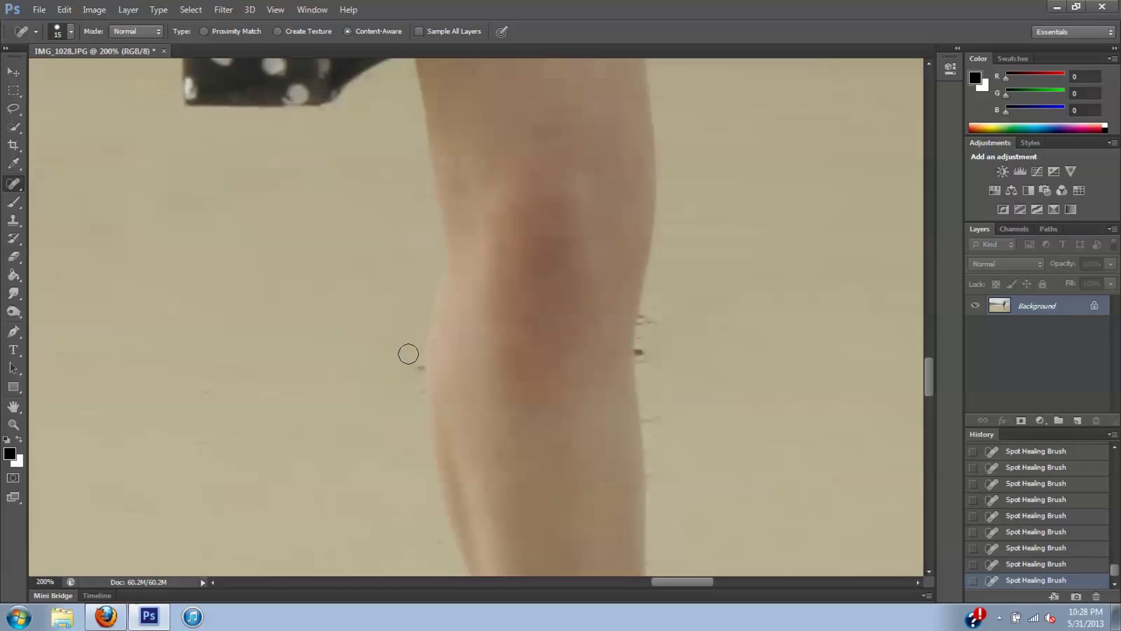
pyautogui.click(426, 330)
pyautogui.click(423, 368)
# Step: Spot-heal the dark specks touching the right edge of the knee and the sand just below it
pyautogui.moveTo(653, 312); pyautogui.dragTo(645, 363)
pyautogui.click(634, 355)
pyautogui.click(646, 331)
pyautogui.moveTo(931, 366); pyautogui.dragTo(931, 384)
pyautogui.moveTo(657, 154); pyautogui.dragTo(655, 215)
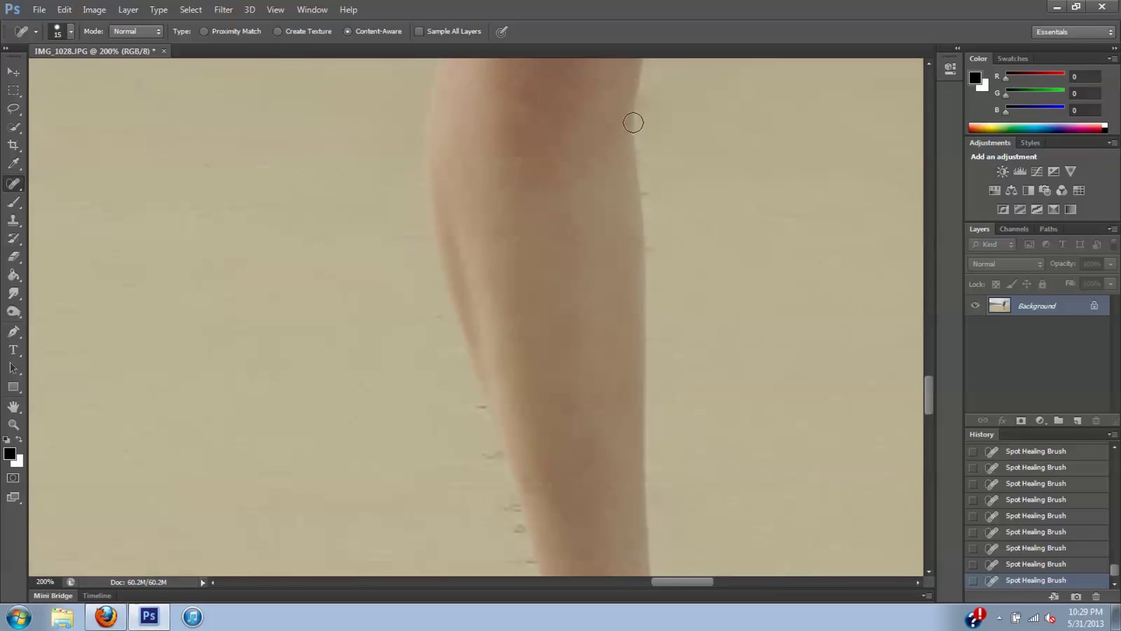
# Step: Spot-heal the right edge of the standing calf, undoing and repeating strokes that touch the skin
pyautogui.moveTo(630, 120); pyautogui.dragTo(630, 151)
pyautogui.hotkey('ctrl', 'z')
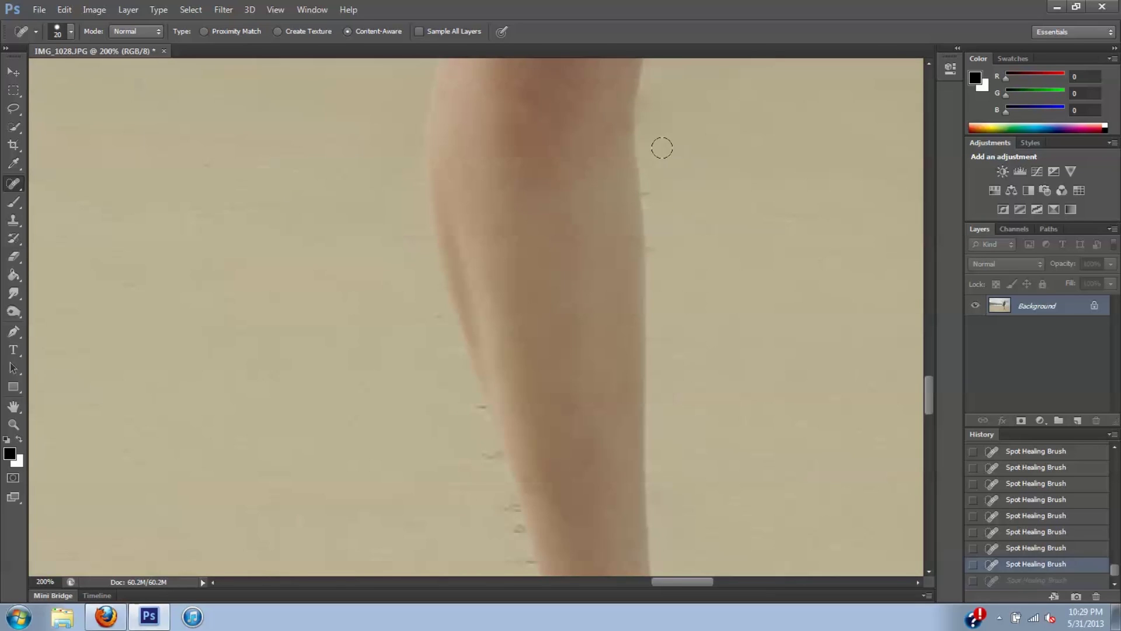
pyautogui.moveTo(632, 154); pyautogui.dragTo(638, 161)
pyautogui.click(1021, 566)
pyautogui.hotkey('ctrl', 'z')
pyautogui.hotkey('ctrl', 'z')
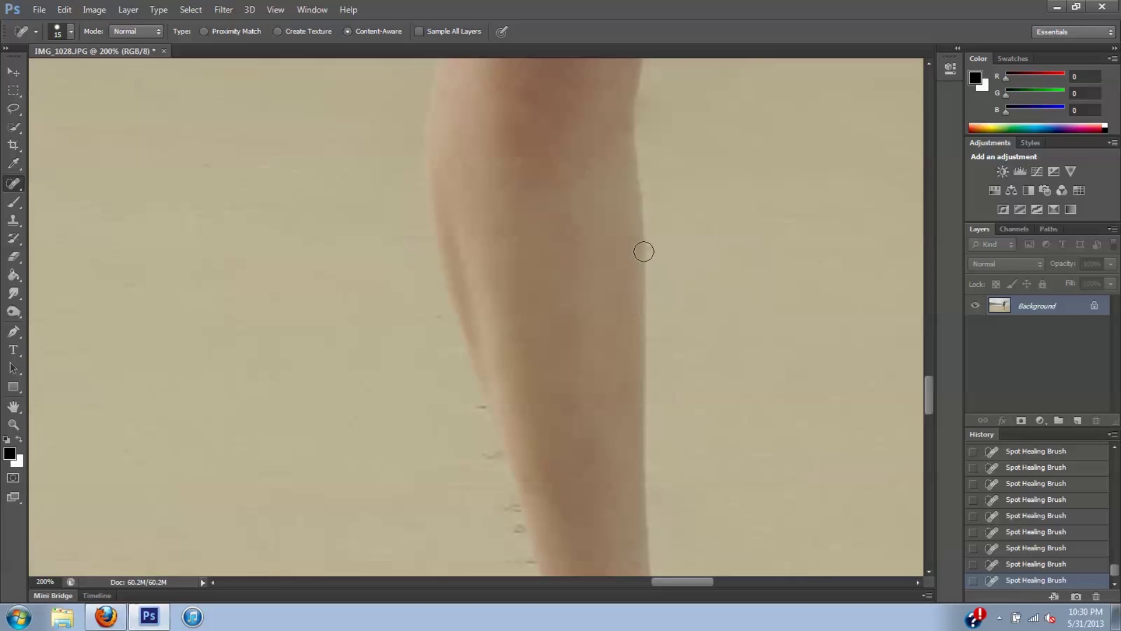
# Step: Spot-heal the specks along the left edge of the lower leg and ankle and behind the sandal's heel strap
pyautogui.scroll(-5, 687, 372)
pyautogui.moveTo(421, 325); pyautogui.dragTo(546, 324)
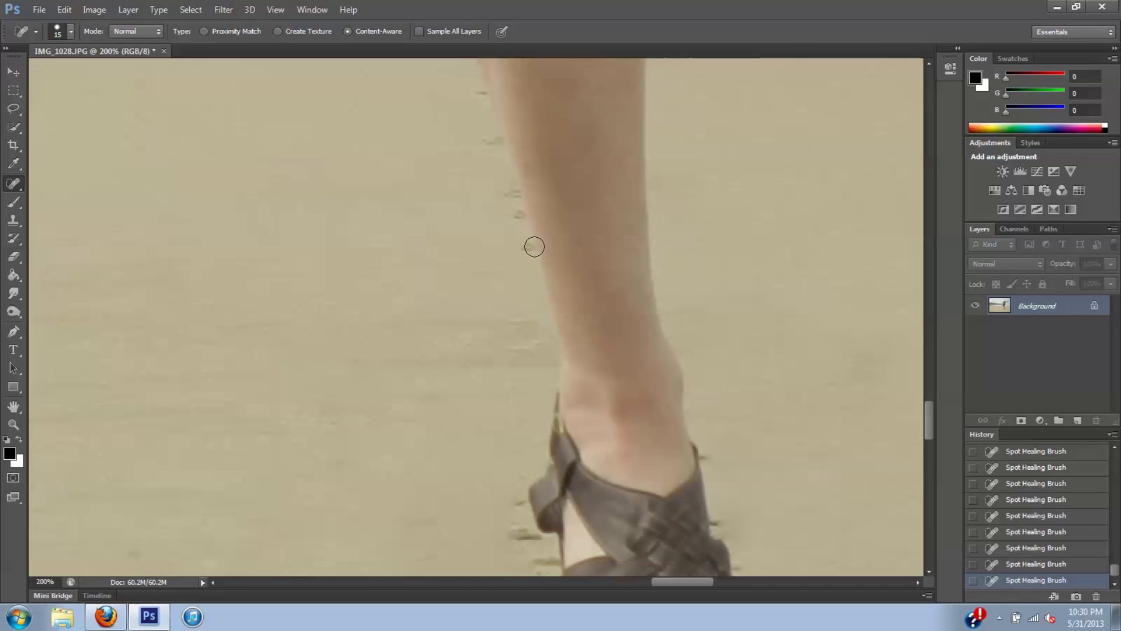
pyautogui.click(517, 215)
pyautogui.scroll(3, 915, 430)
pyautogui.moveTo(480, 261); pyautogui.dragTo(490, 261)
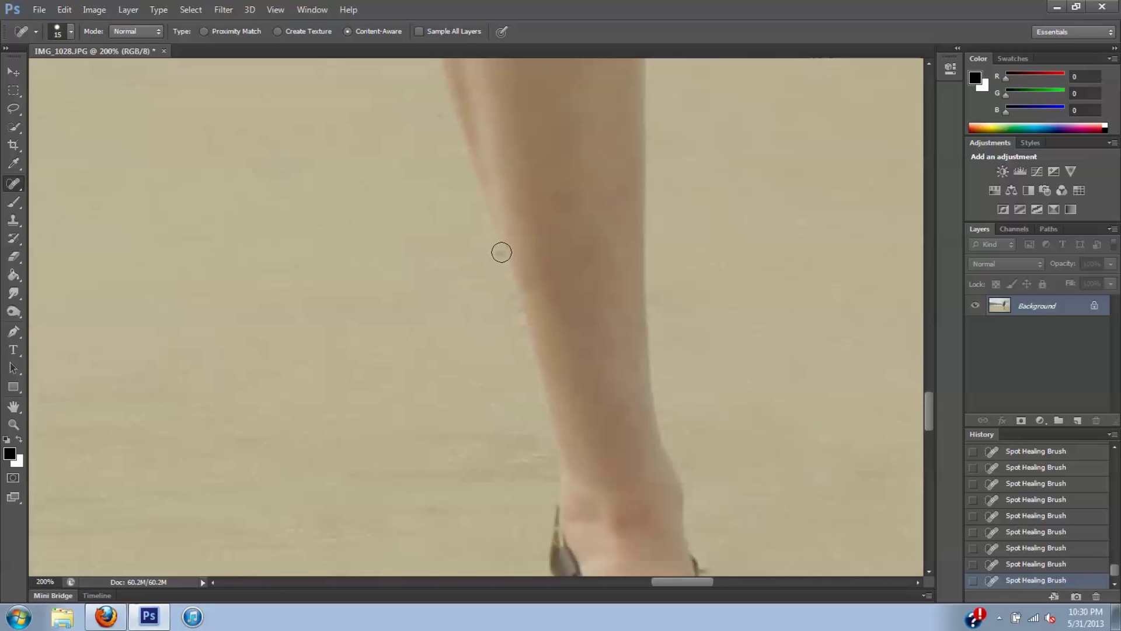
pyautogui.moveTo(506, 299); pyautogui.dragTo(508, 310)
pyautogui.moveTo(927, 403); pyautogui.dragTo(927, 439)
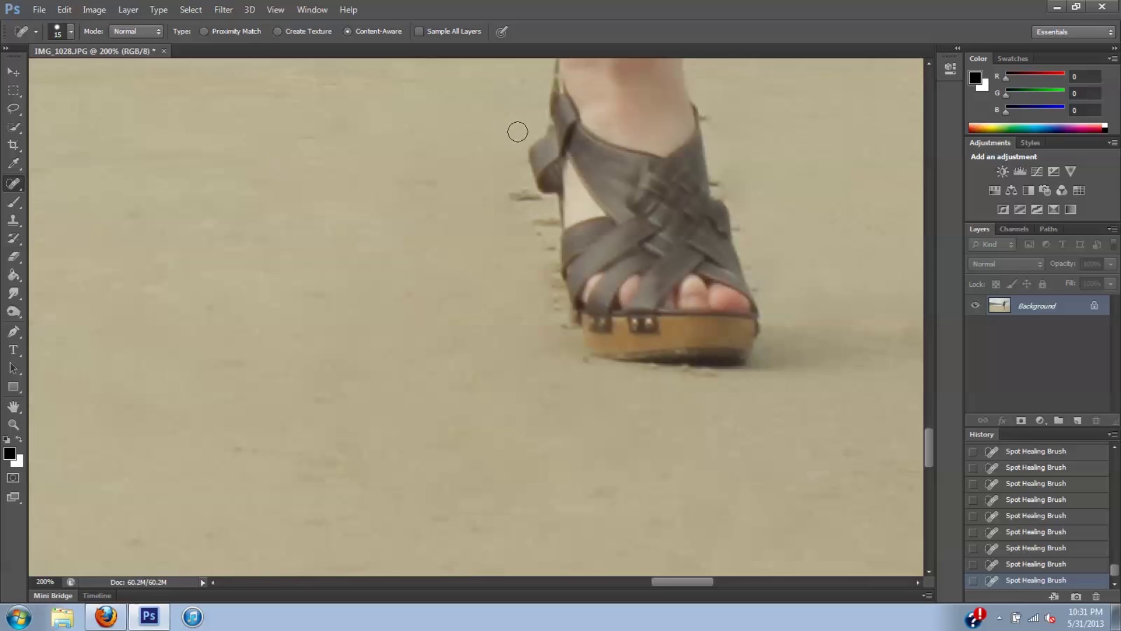
pyautogui.moveTo(509, 199); pyautogui.dragTo(533, 199)
# Step: Try to spot-heal the debris touching the sandal's left edge, compare before and after, and undo the stroke
pyautogui.moveTo(536, 240)
pyautogui.mouseDown()
pyautogui.moveTo(547, 219)
pyautogui.moveTo(507, 299)
pyautogui.moveTo(538, 238)
pyautogui.moveTo(550, 272)
pyautogui.moveTo(550, 239)
pyautogui.moveTo(556, 370)
pyautogui.moveTo(562, 241)
pyautogui.moveTo(543, 263)
pyautogui.mouseUp()
pyautogui.hotkey('ctrl', 'z')
pyautogui.hotkey('ctrl', 'z')
pyautogui.hotkey('ctrl', 'z')
pyautogui.hotkey('ctrl', 'z')
pyautogui.hotkey('ctrl', 'z')
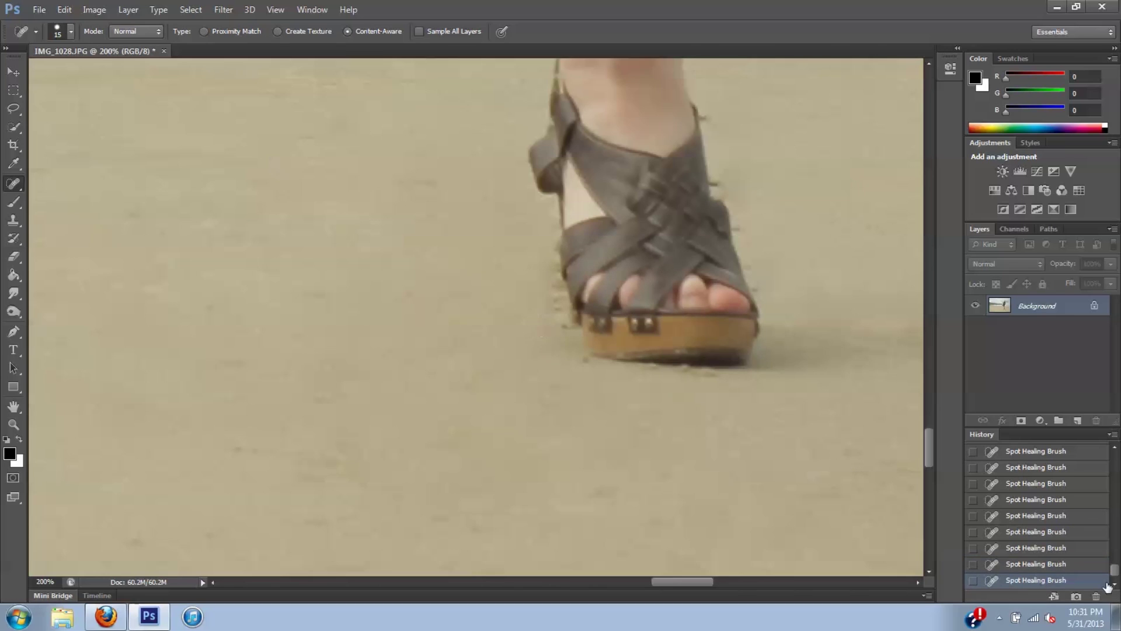
pyautogui.hotkey('ctrl', 'z')
pyautogui.hotkey('ctrl', 'z')
pyautogui.hotkey('ctrl', 'z')
pyautogui.click(1073, 564)
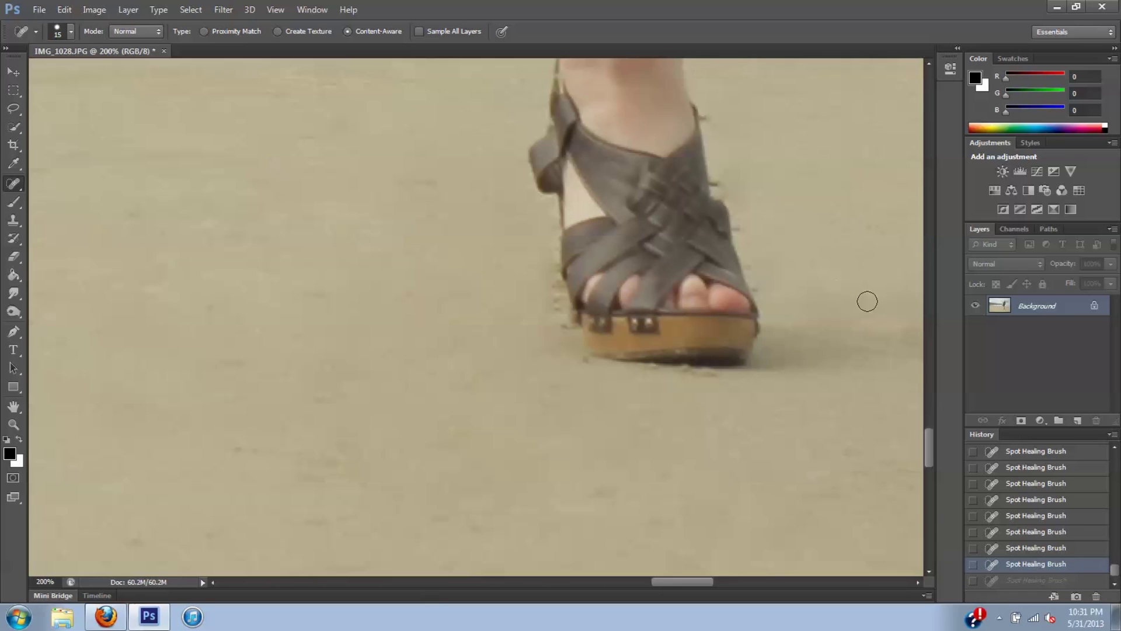
# Step: Spot-heal the small specks in the sand next to the sandal's right edge
pyautogui.click(720, 183)
pyautogui.click(744, 228)
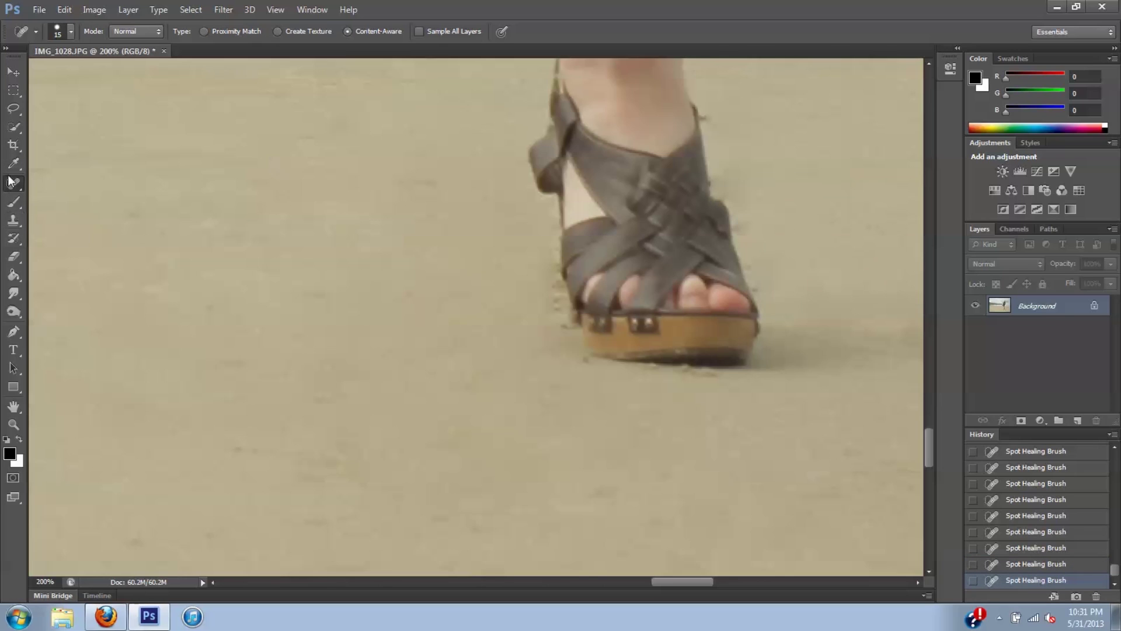
# Step: Clone clean sand over the debris along the sandal's left edge and beneath its sole with a 15 px Clone Stamp
pyautogui.click(14, 220)
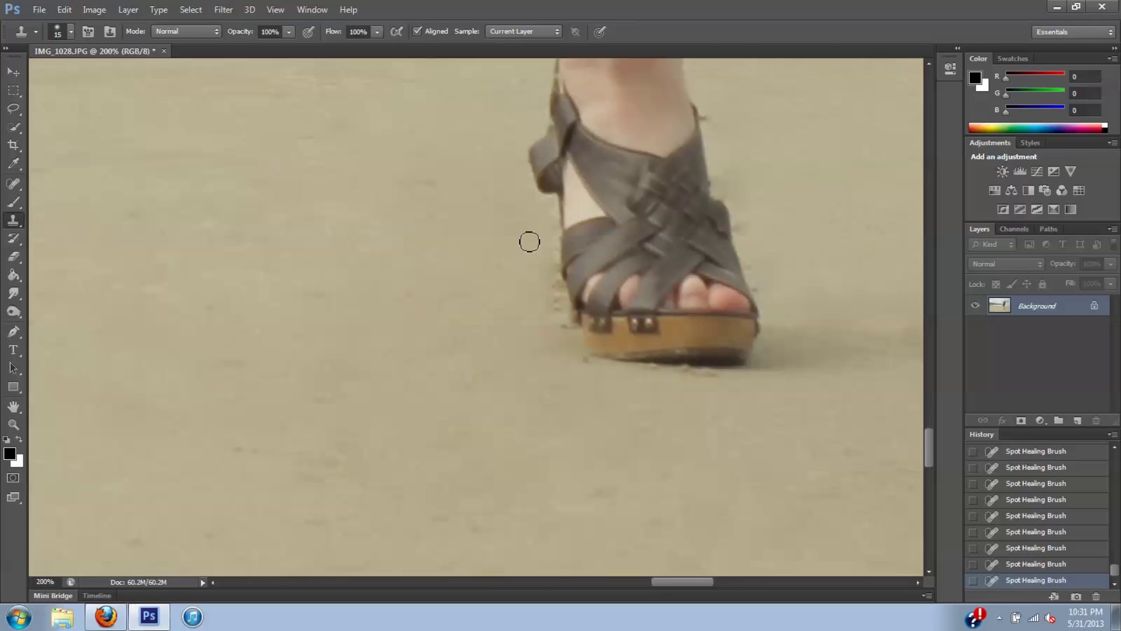
pyautogui.moveTo(554, 231)
pyautogui.mouseDown()
pyautogui.moveTo(546, 259)
pyautogui.moveTo(551, 234)
pyautogui.moveTo(565, 306)
pyautogui.mouseUp()
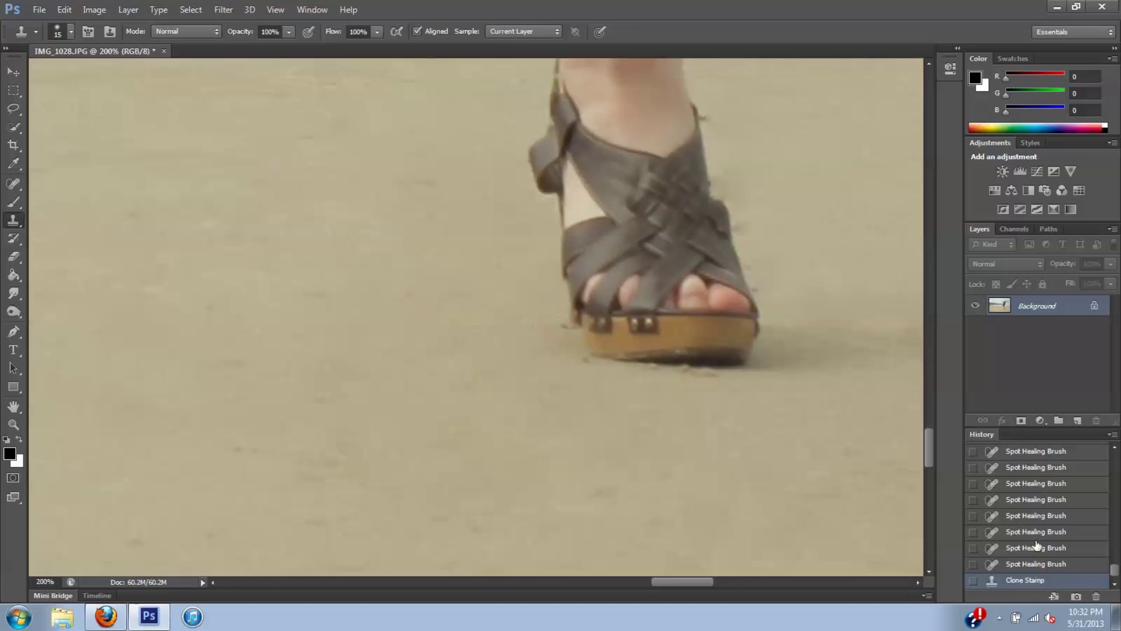
pyautogui.click(1018, 563)
pyautogui.moveTo(553, 233)
pyautogui.mouseDown()
pyautogui.moveTo(557, 326)
pyautogui.moveTo(545, 334)
pyautogui.moveTo(553, 355)
pyautogui.mouseUp()
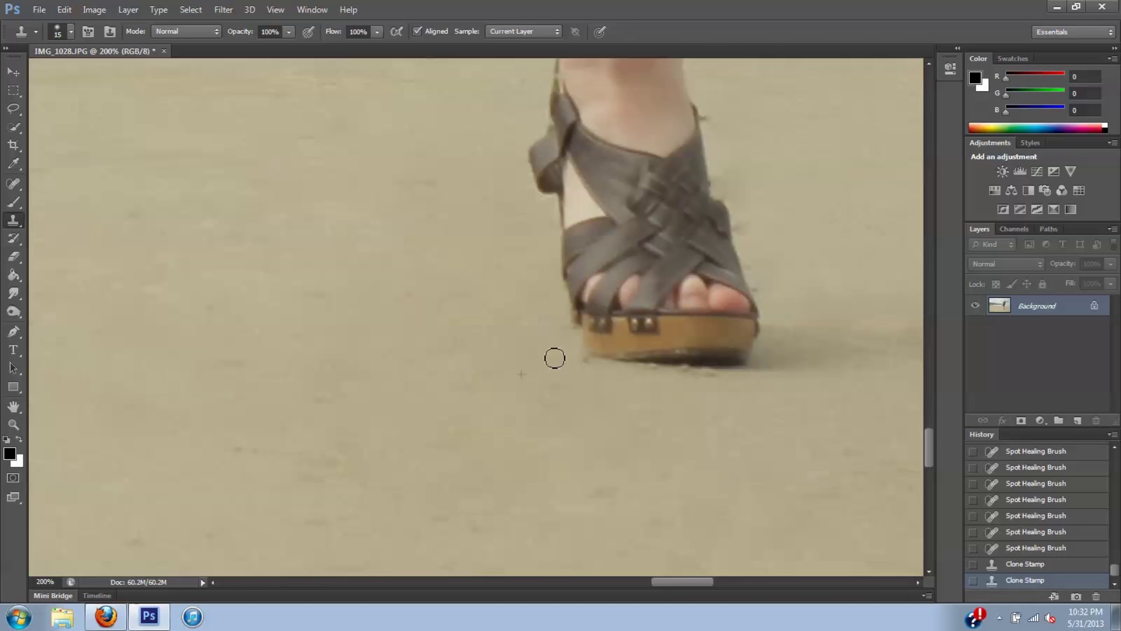
pyautogui.moveTo(748, 393); pyautogui.dragTo(649, 374)
pyautogui.moveTo(650, 582); pyautogui.dragTo(673, 581)
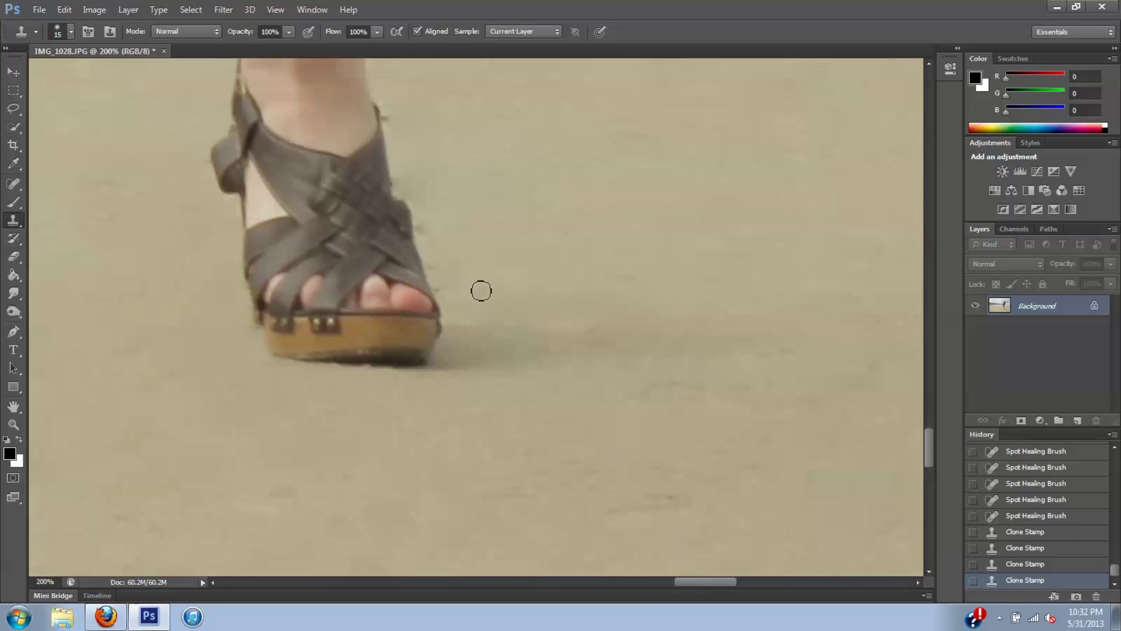
# Step: Clone clean sand over the debris along the sandal's right edge and both edges of the lower leg
pyautogui.moveTo(424, 237)
pyautogui.mouseDown()
pyautogui.moveTo(408, 166)
pyautogui.moveTo(419, 170)
pyautogui.mouseUp()
pyautogui.click(395, 127)
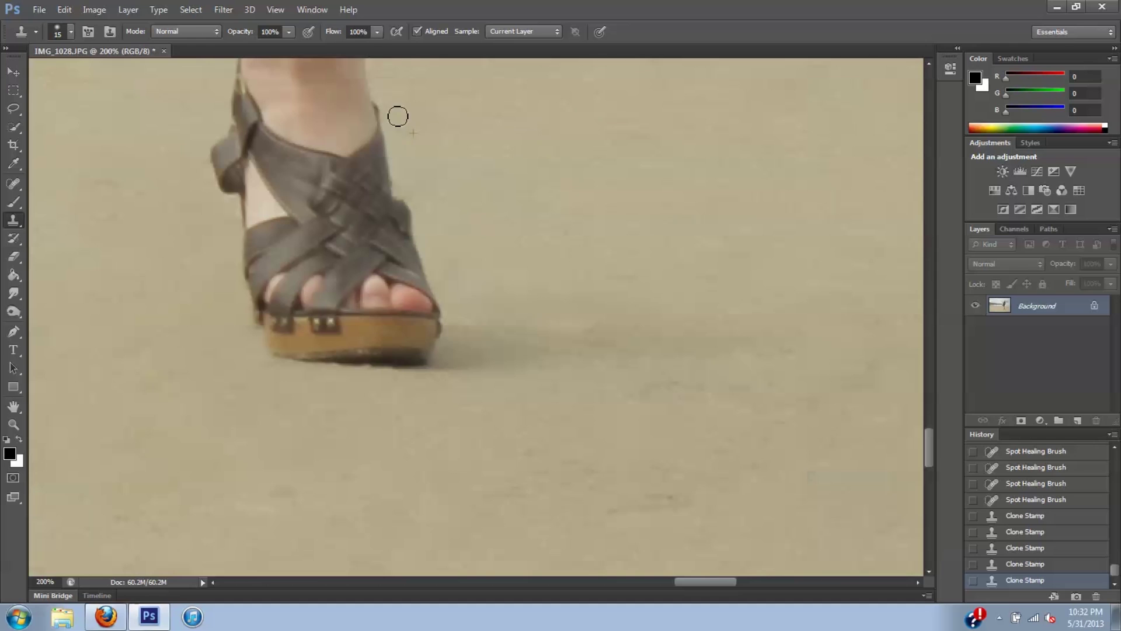
pyautogui.scroll(5, 889, 328)
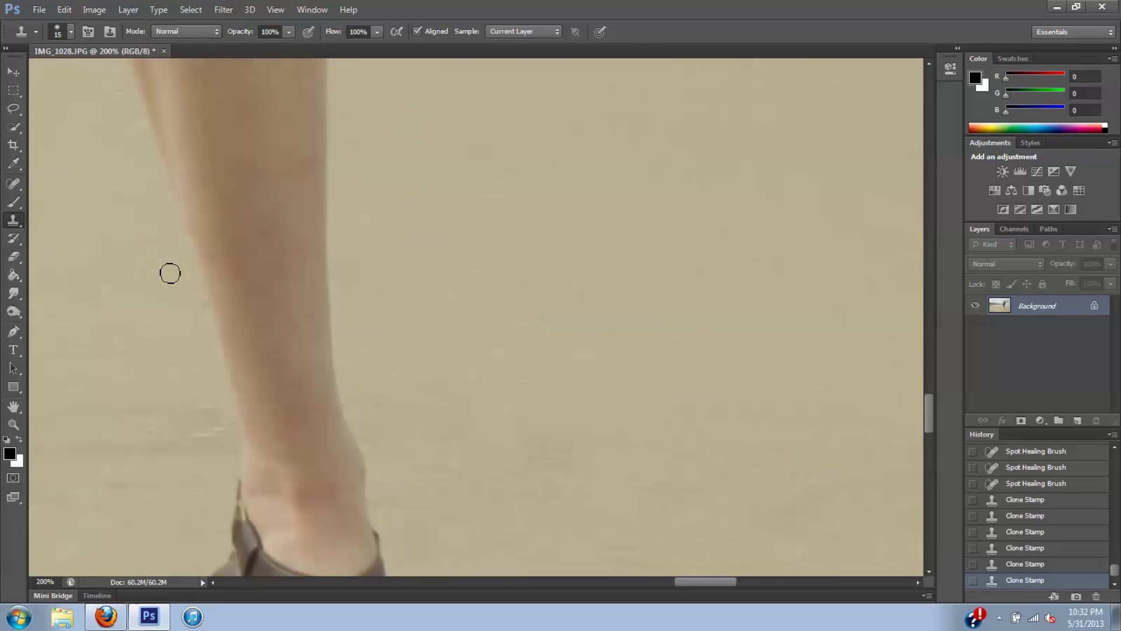
pyautogui.moveTo(188, 278)
pyautogui.mouseDown()
pyautogui.moveTo(209, 339)
pyautogui.moveTo(160, 173)
pyautogui.mouseUp()
pyautogui.keyDown('alt'); pyautogui.click(383, 421); pyautogui.keyUp('alt')
pyautogui.click(370, 433)
# Step: Clone clean sand along the left edge of the calf below the knee
pyautogui.moveTo(932, 412); pyautogui.dragTo(932, 389)
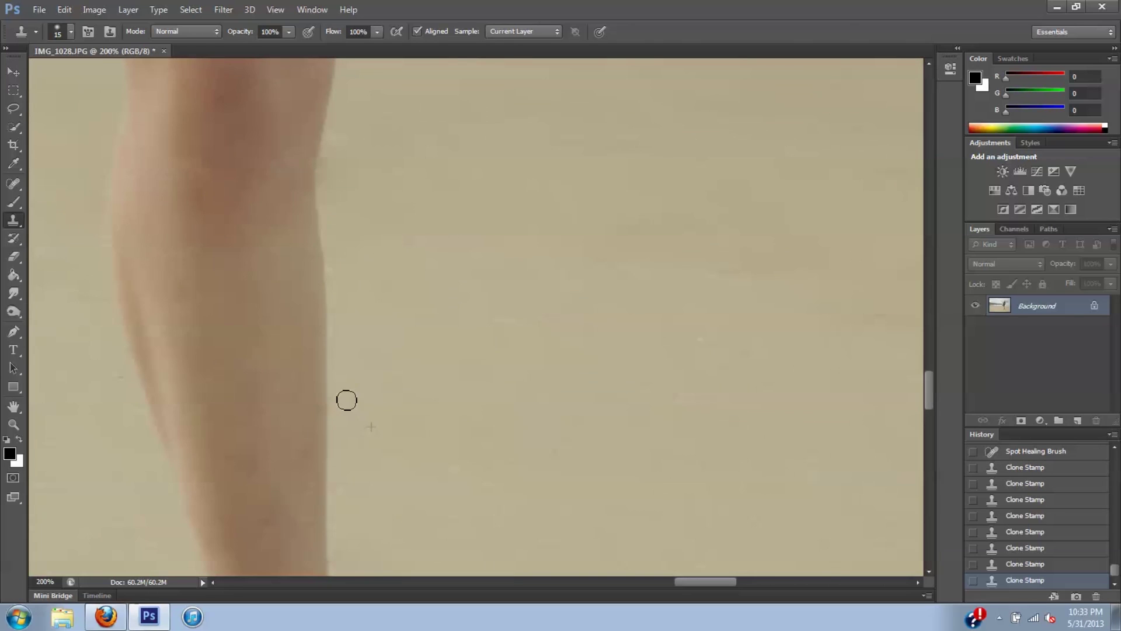
pyautogui.keyDown('alt'); pyautogui.click(113, 423); pyautogui.keyUp('alt')
pyautogui.moveTo(128, 395)
pyautogui.mouseDown()
pyautogui.moveTo(123, 353)
pyautogui.moveTo(100, 329)
pyautogui.moveTo(106, 300)
pyautogui.mouseUp()
# Step: Clone clean sand along the left edge of the knee, redoing the first stroke and undoing the last one
pyautogui.scroll(3, 898, 368)
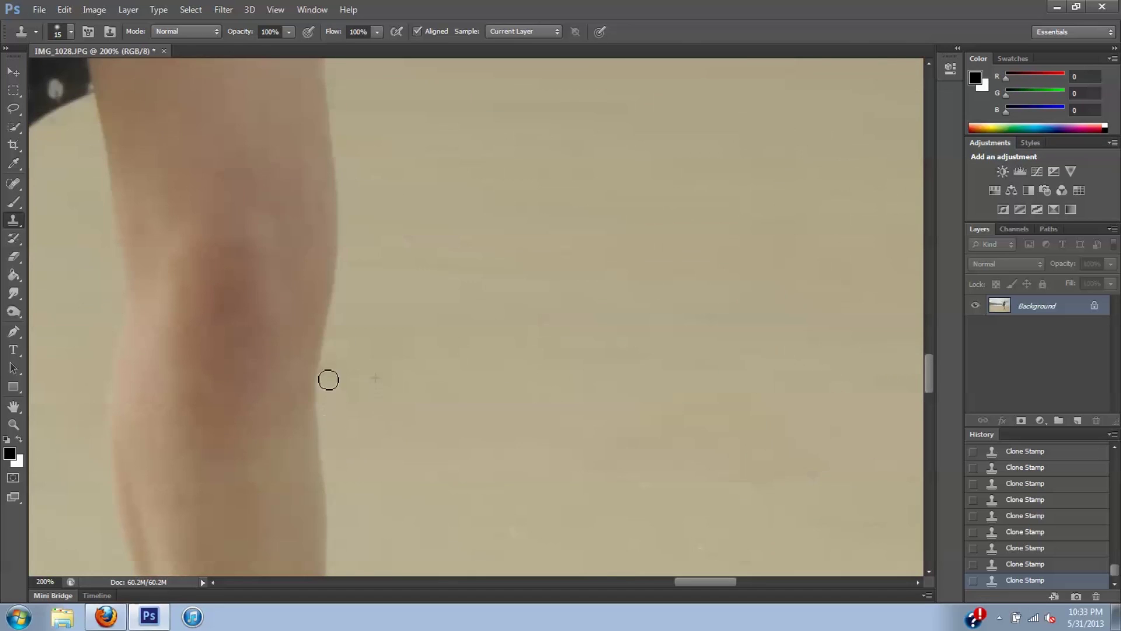
pyautogui.moveTo(133, 336); pyautogui.dragTo(115, 440)
pyautogui.click(1025, 563)
pyautogui.moveTo(129, 334); pyautogui.dragTo(117, 415)
pyautogui.press('x')
pyautogui.moveTo(117, 458); pyautogui.dragTo(114, 431)
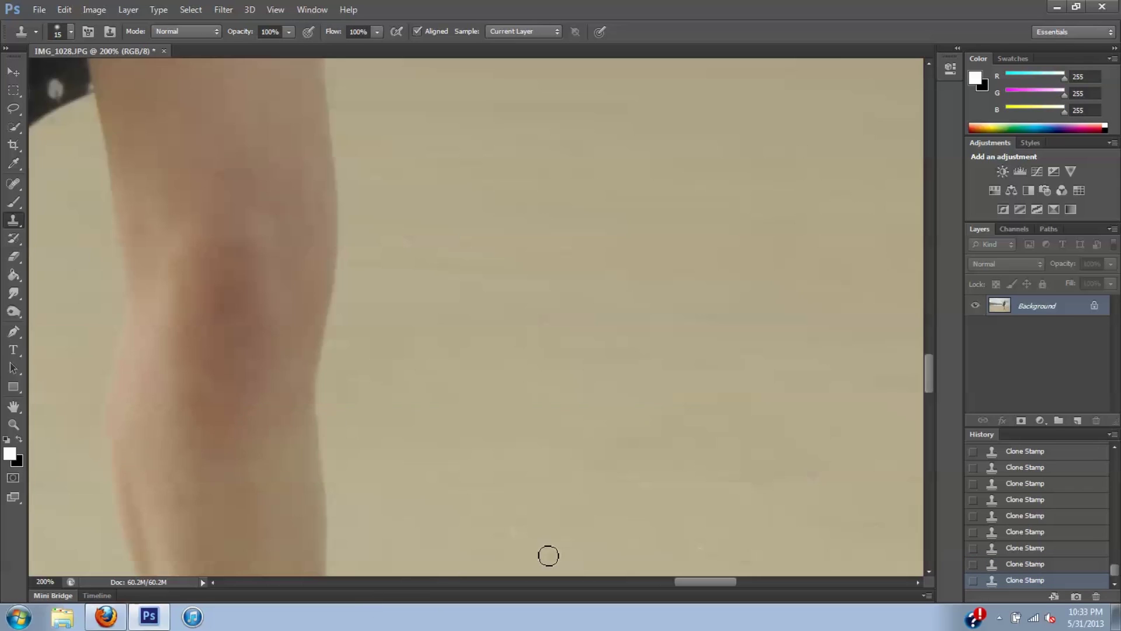
pyautogui.click(1060, 565)
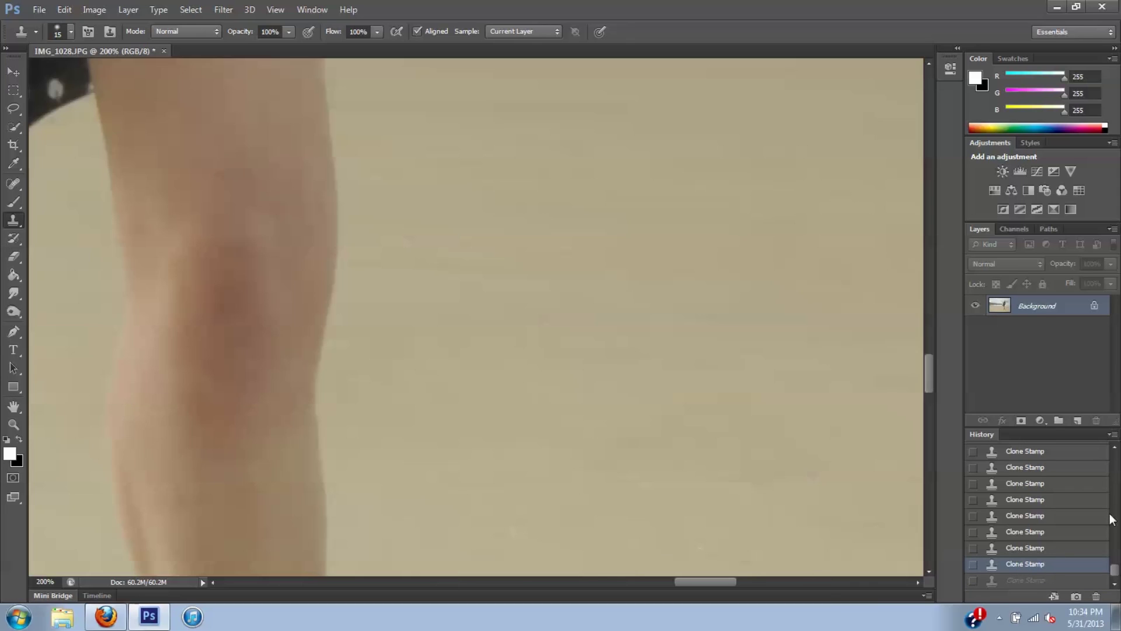
# Step: Restore the original left contour of the knee with a 30 px History Brush and compare before and after
pyautogui.moveTo(1115, 570)
pyautogui.mouseDown()
pyautogui.moveTo(1114, 513)
pyautogui.moveTo(1090, 443)
pyautogui.moveTo(1107, 611)
pyautogui.mouseUp()
pyautogui.moveTo(1114, 570)
pyautogui.mouseDown()
pyautogui.moveTo(1114, 451)
pyautogui.moveTo(1114, 570)
pyautogui.mouseUp()
pyautogui.click(14, 240)
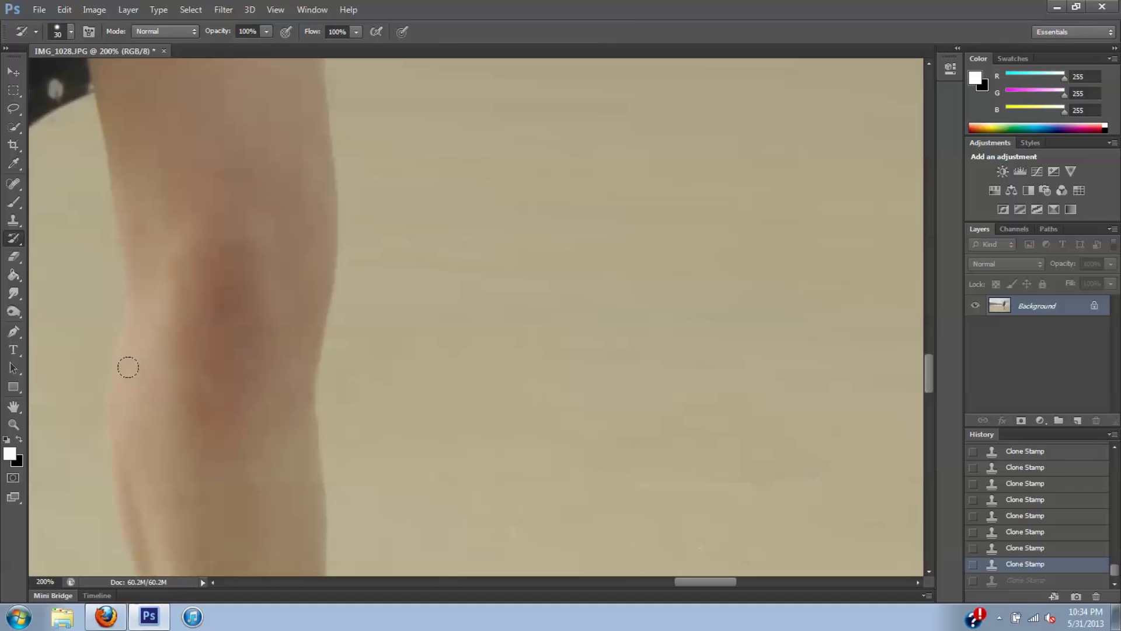
pyautogui.moveTo(118, 376); pyautogui.dragTo(115, 414)
pyautogui.click(1026, 565)
pyautogui.hotkey('ctrl', 'z')
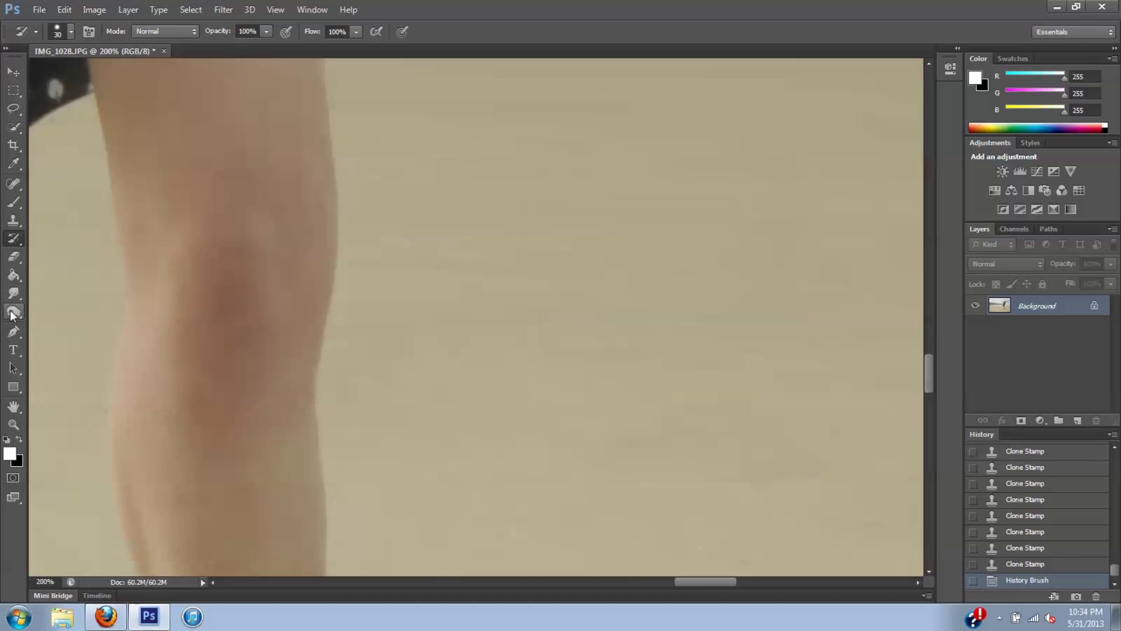
# Step: Clone clean sand over the small speck beside the left edge of the knee with the 15 px Clone Stamp
pyautogui.click(13, 220)
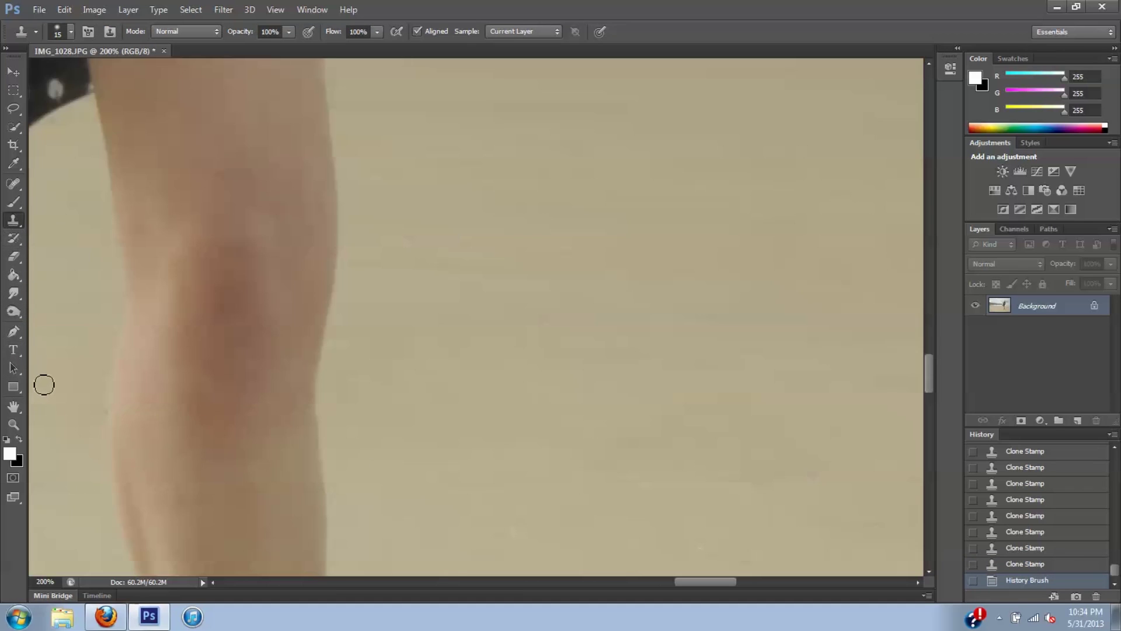
pyautogui.keyDown('alt'); pyautogui.click(97, 385); pyautogui.keyUp('alt')
pyautogui.moveTo(103, 411); pyautogui.dragTo(100, 409)
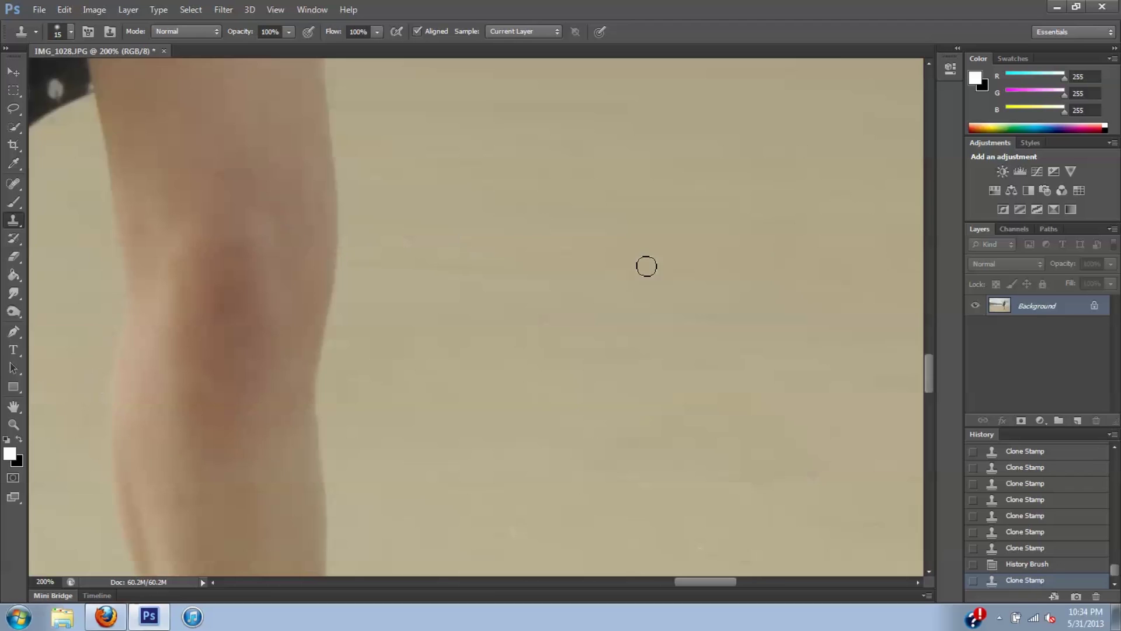
# Step: Examine the whole photo and the shoreline for remaining debris and uneven patches in the sand
pyautogui.hotkey('ctrl', '-')
pyautogui.hotkey('ctrl', '-')
pyautogui.hotkey('ctrl', '-')
pyautogui.hotkey('ctrl', '-')
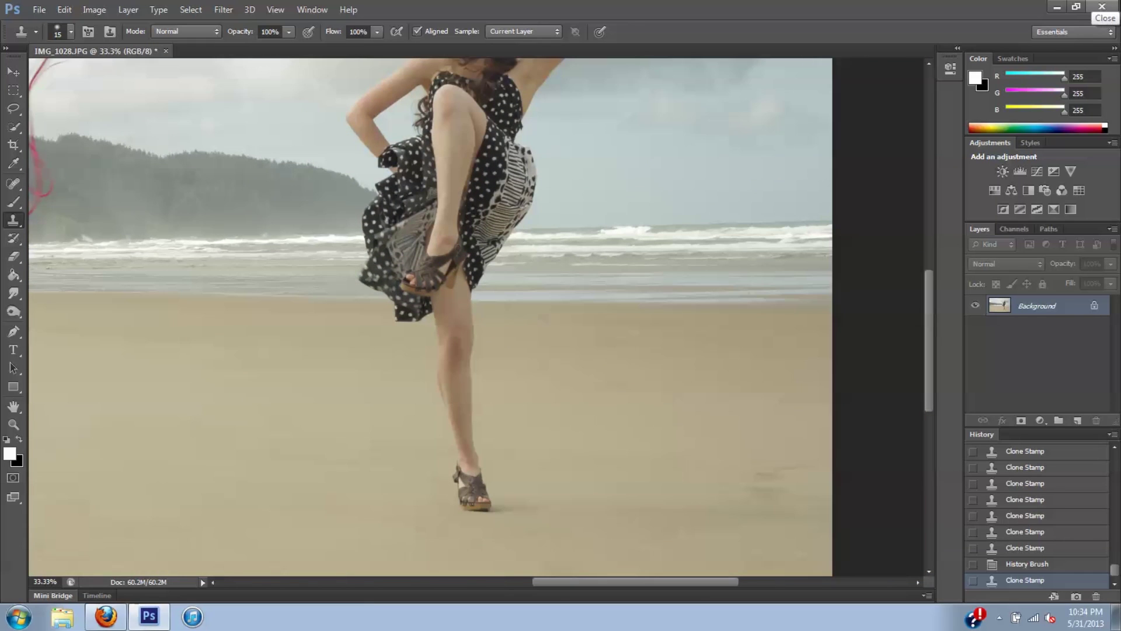
pyautogui.hotkey('ctrl', '-')
pyautogui.hotkey('ctrl', '-')
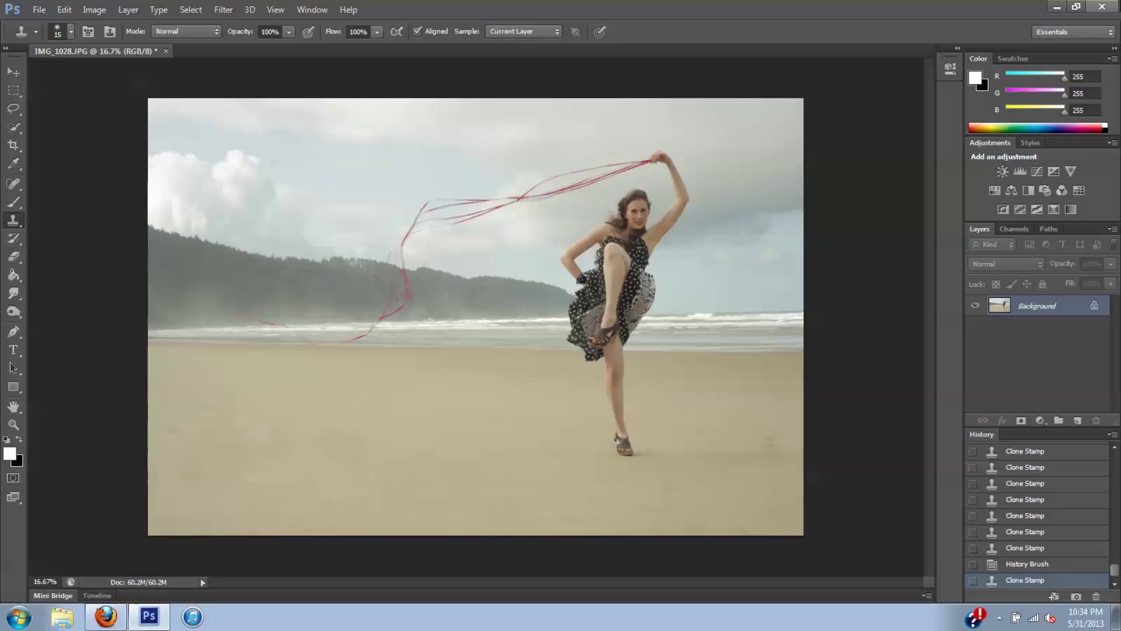
pyautogui.hotkey('ctrl', '+')
pyautogui.hotkey('ctrl', '+')
pyautogui.hotkey('ctrl', '+')
pyautogui.hotkey('ctrl', '+')
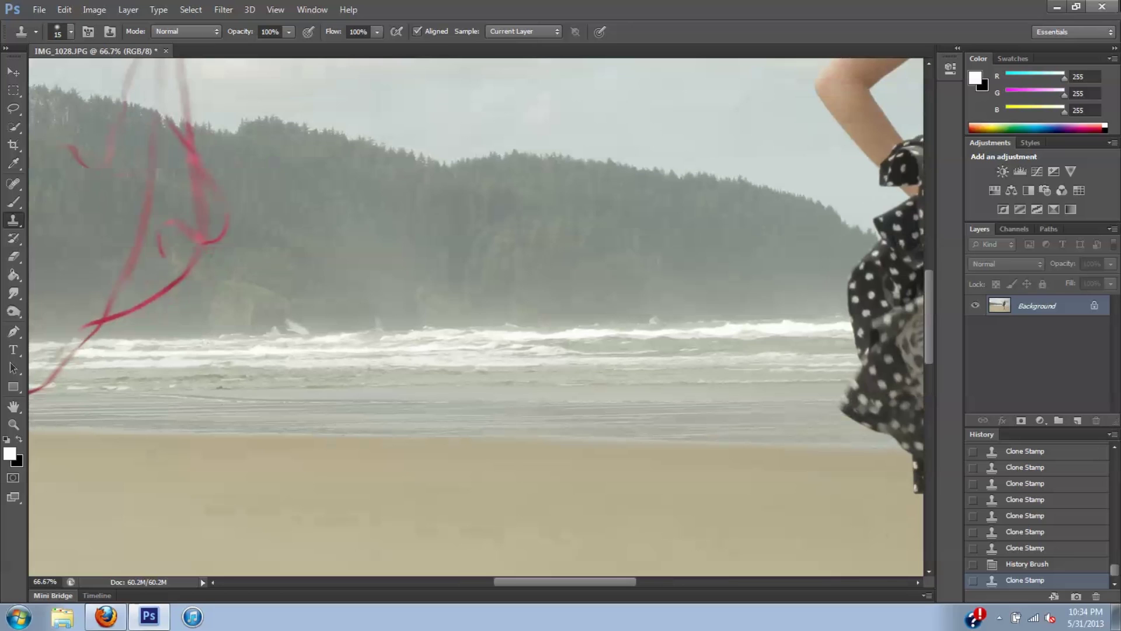
pyautogui.hotkey('ctrl', '-')
pyautogui.hotkey('ctrl', '-')
pyautogui.hotkey('ctrl', '-')
pyautogui.hotkey('ctrl', '-')
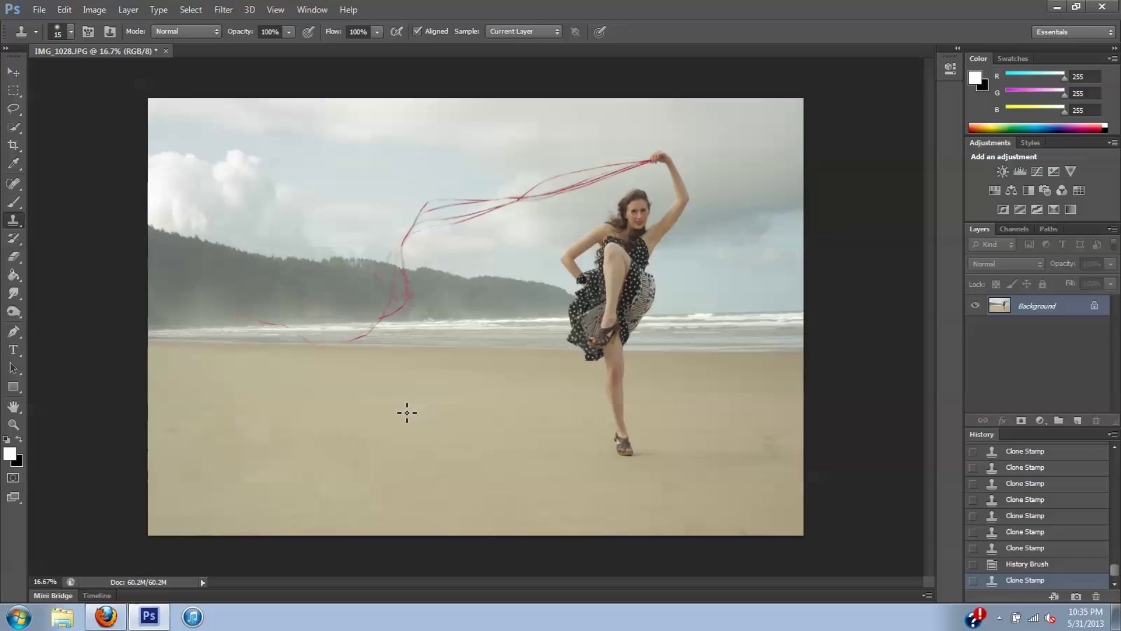
# Step: Set the Clone Stamp brush size to 500 px and its opacity to 50%
pyautogui.press(']')
pyautogui.press(']')
pyautogui.press(']')
pyautogui.press(']')
pyautogui.press(']')
pyautogui.press(']')
pyautogui.press(']')
pyautogui.press(']')
pyautogui.press(']')
pyautogui.press(']')
pyautogui.press(']')
pyautogui.press(']')
pyautogui.press(']')
pyautogui.press(']')
pyautogui.press(']')
pyautogui.press(']')
pyautogui.click(289, 33)
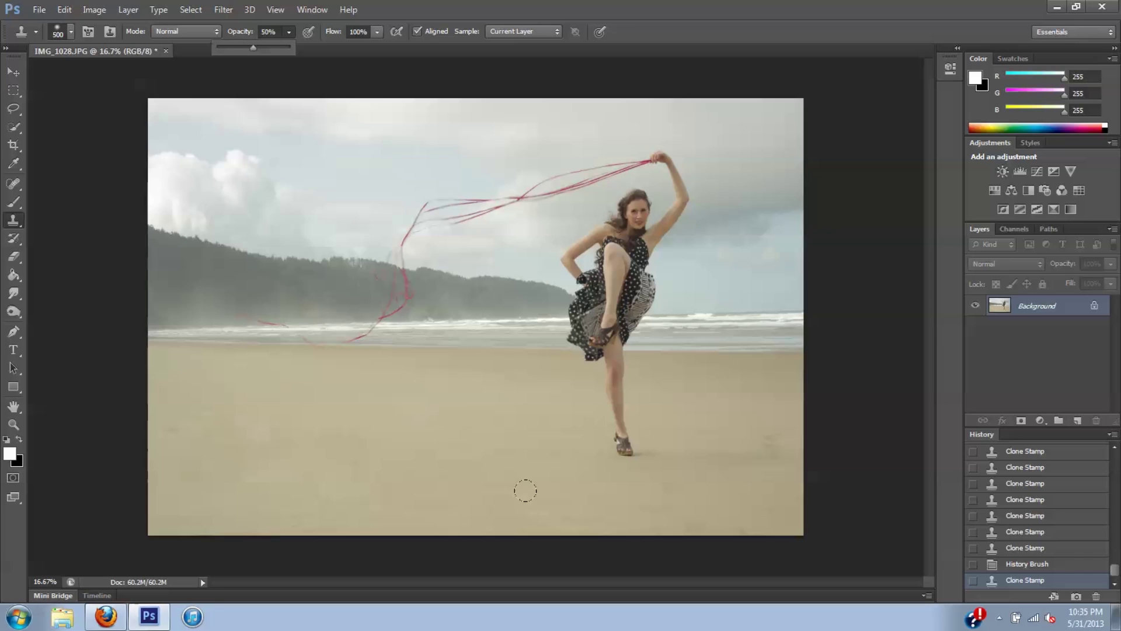
# Step: Clone smooth sand over the blotchy areas in the left part of the beach
pyautogui.click(403, 399)
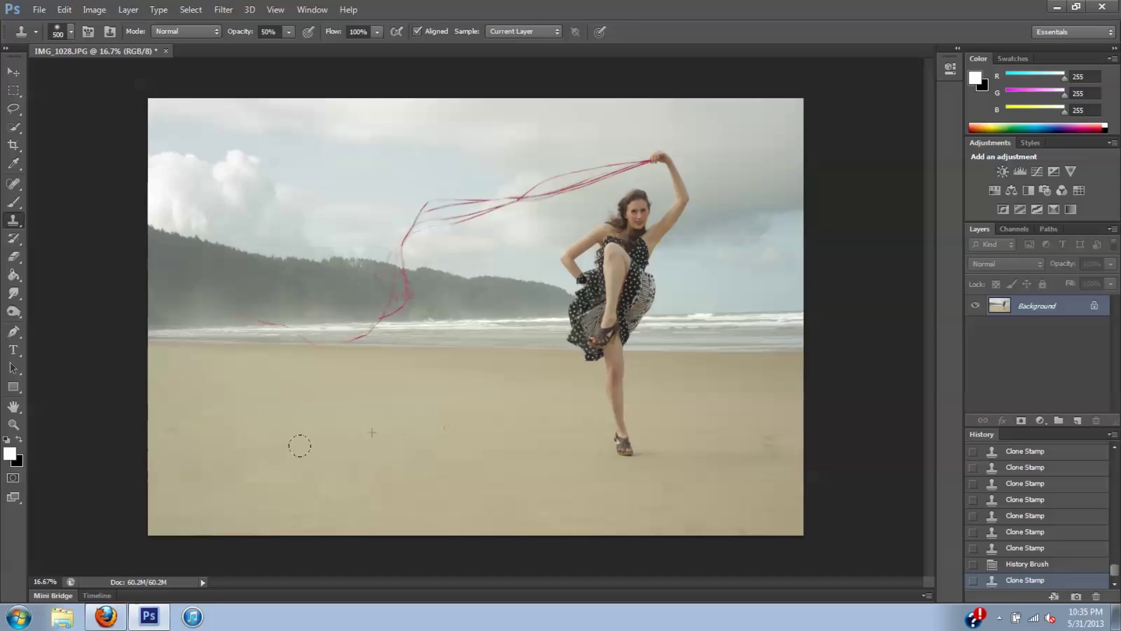
pyautogui.click(310, 461)
pyautogui.click(327, 443)
pyautogui.keyDown('alt'); pyautogui.click(334, 414); pyautogui.keyUp('alt')
pyautogui.moveTo(171, 418); pyautogui.dragTo(171, 429)
pyautogui.keyDown('alt'); pyautogui.click(256, 422); pyautogui.keyUp('alt')
pyautogui.moveTo(178, 390)
pyautogui.mouseDown()
pyautogui.moveTo(165, 417)
pyautogui.moveTo(251, 454)
pyautogui.mouseUp()
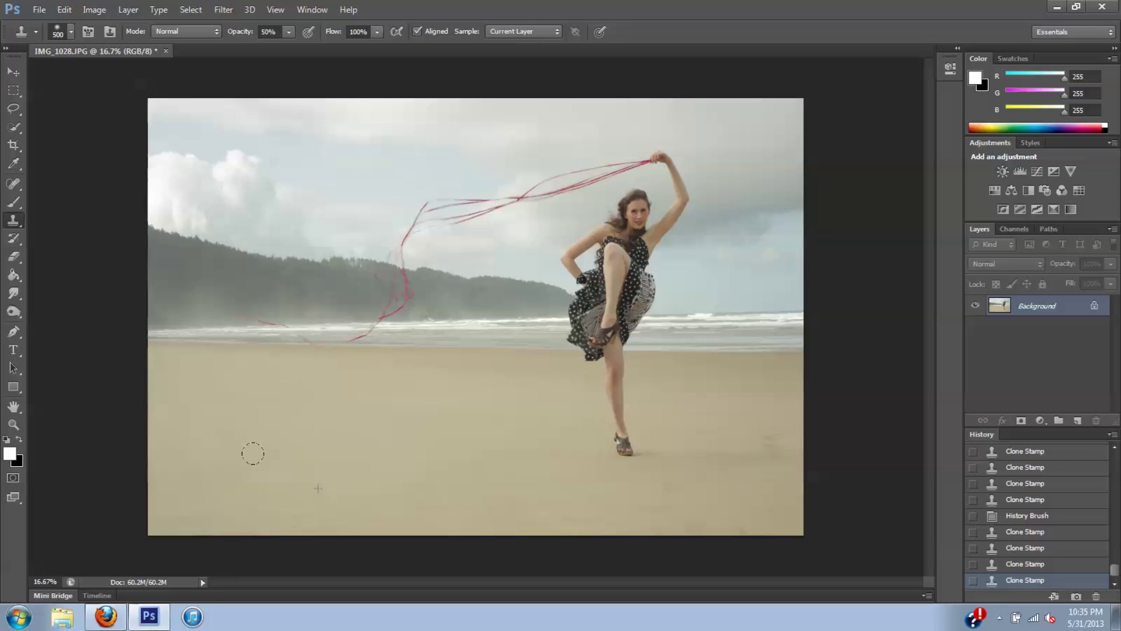
# Step: Clone smooth sand over the uneven foreground between the beach's centre and the sandal, and step back one stroke
pyautogui.click(501, 493)
pyautogui.click(491, 466)
pyautogui.click(532, 469)
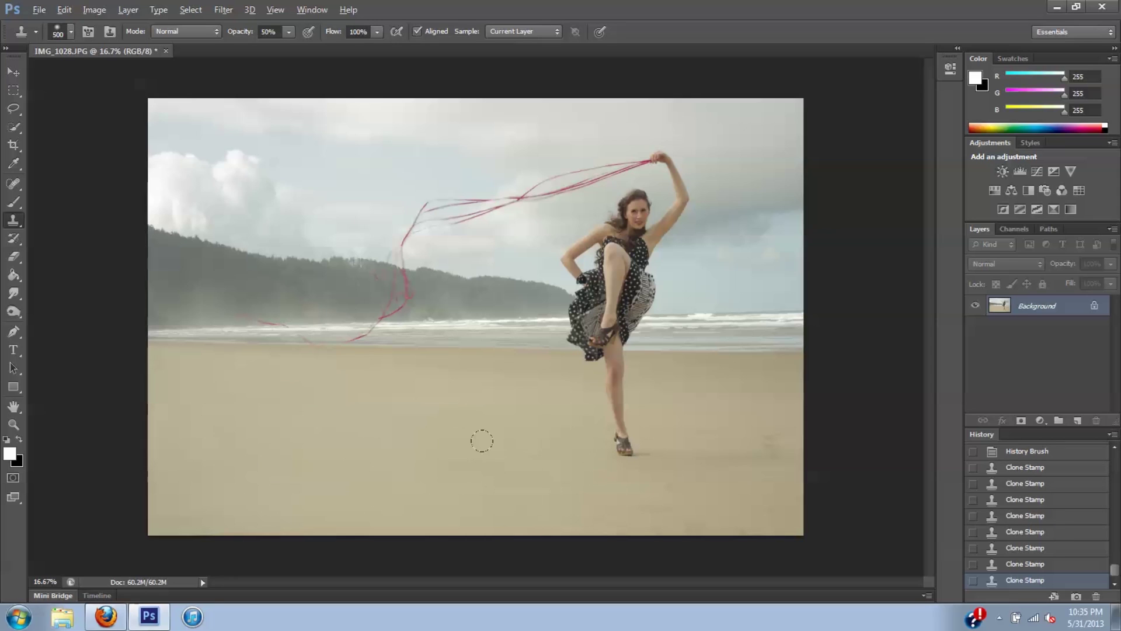
pyautogui.click(727, 497)
pyautogui.click(1052, 565)
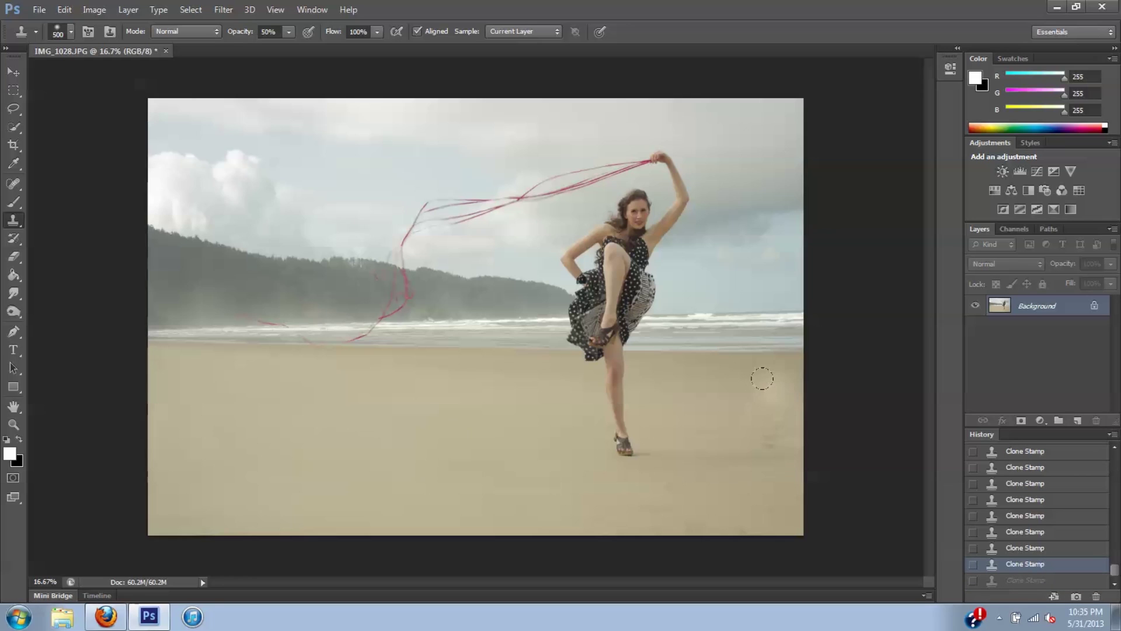
# Step: Clone smooth sand over the patches on the beach to the right of the woman, stepping back an unwanted stroke
pyautogui.moveTo(698, 380)
pyautogui.mouseDown()
pyautogui.moveTo(689, 380)
pyautogui.moveTo(736, 430)
pyautogui.moveTo(772, 449)
pyautogui.moveTo(771, 434)
pyautogui.moveTo(662, 466)
pyautogui.moveTo(670, 478)
pyautogui.moveTo(795, 483)
pyautogui.moveTo(755, 492)
pyautogui.mouseUp()
pyautogui.keyDown('alt'); pyautogui.click(466, 420); pyautogui.keyUp('alt')
pyautogui.click(1027, 565)
pyautogui.click(576, 504)
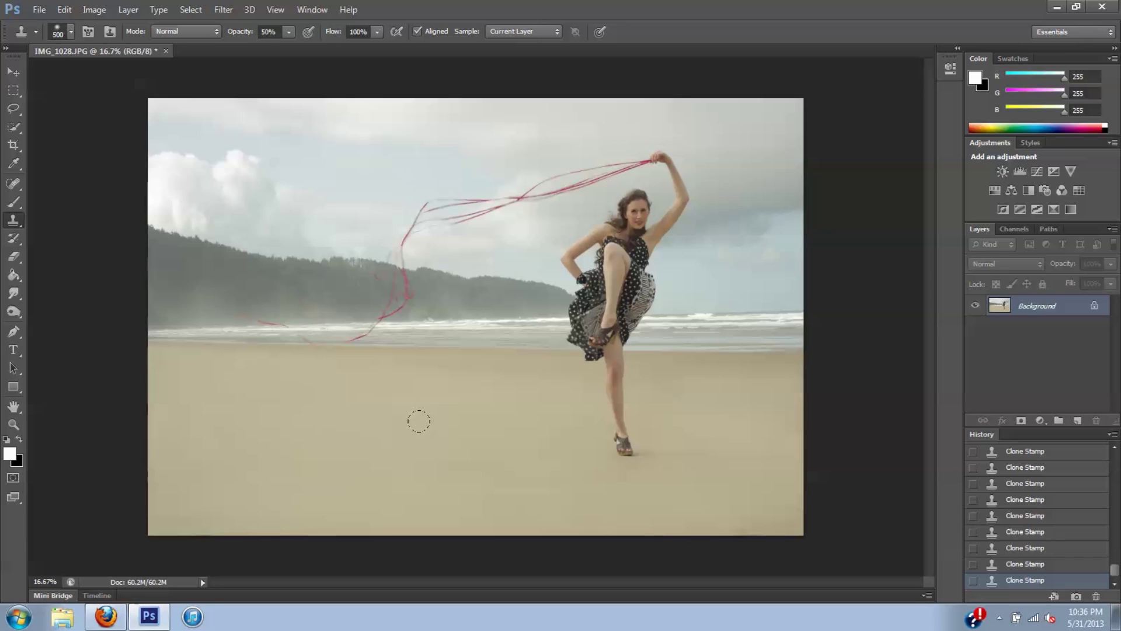
# Step: Reduce the Clone Stamp brush to 200 px and smooth the sand on both sides of the lower leg
pyautogui.press('c')
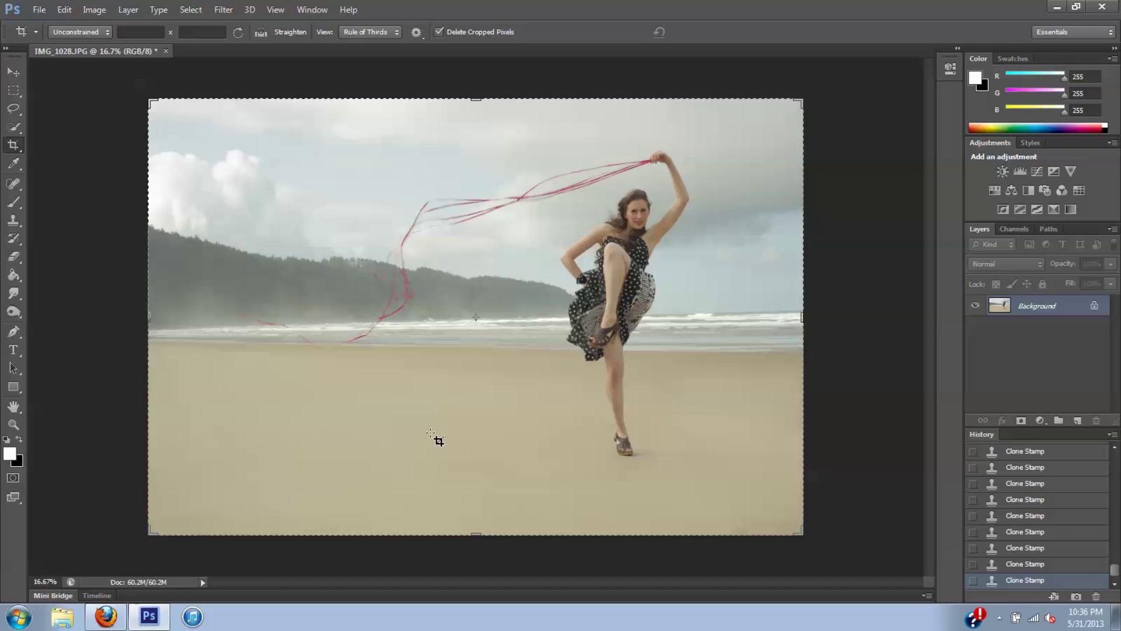
pyautogui.click(13, 221)
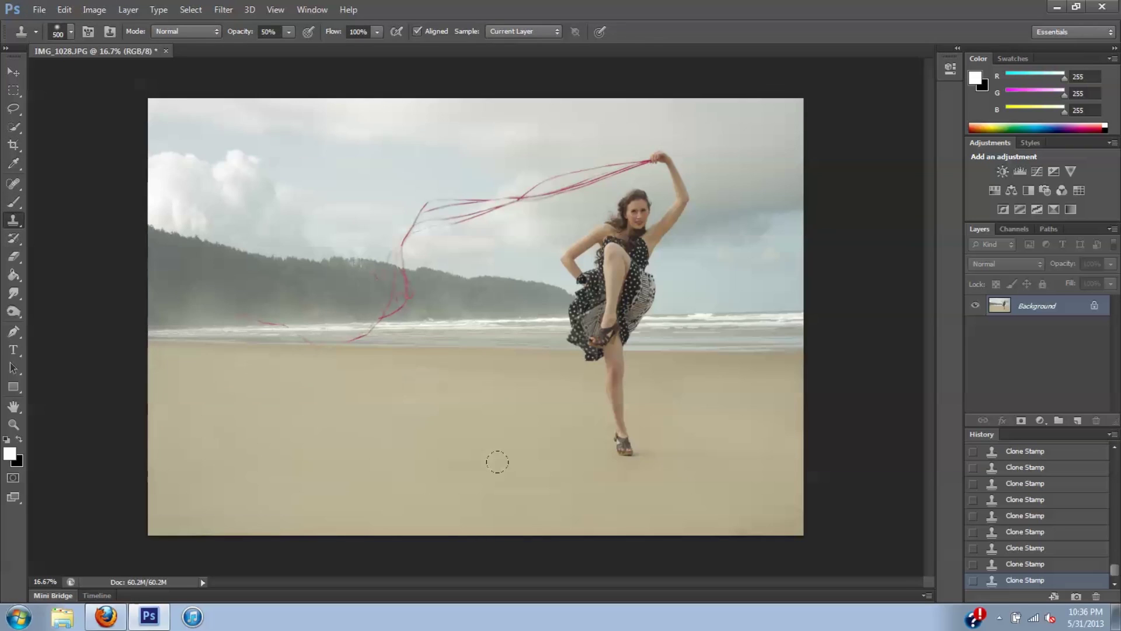
pyautogui.press('alt')
pyautogui.press('[')
pyautogui.press('[')
pyautogui.keyDown('alt'); pyautogui.click(523, 421); pyautogui.keyUp('alt')
pyautogui.moveTo(603, 426); pyautogui.dragTo(600, 438)
pyautogui.moveTo(638, 421); pyautogui.dragTo(648, 435)
# Step: Compare the original IMG_1028.JPG snapshot with the retouched photo and return to the latest history state
pyautogui.moveTo(1115, 575); pyautogui.dragTo(1115, 455)
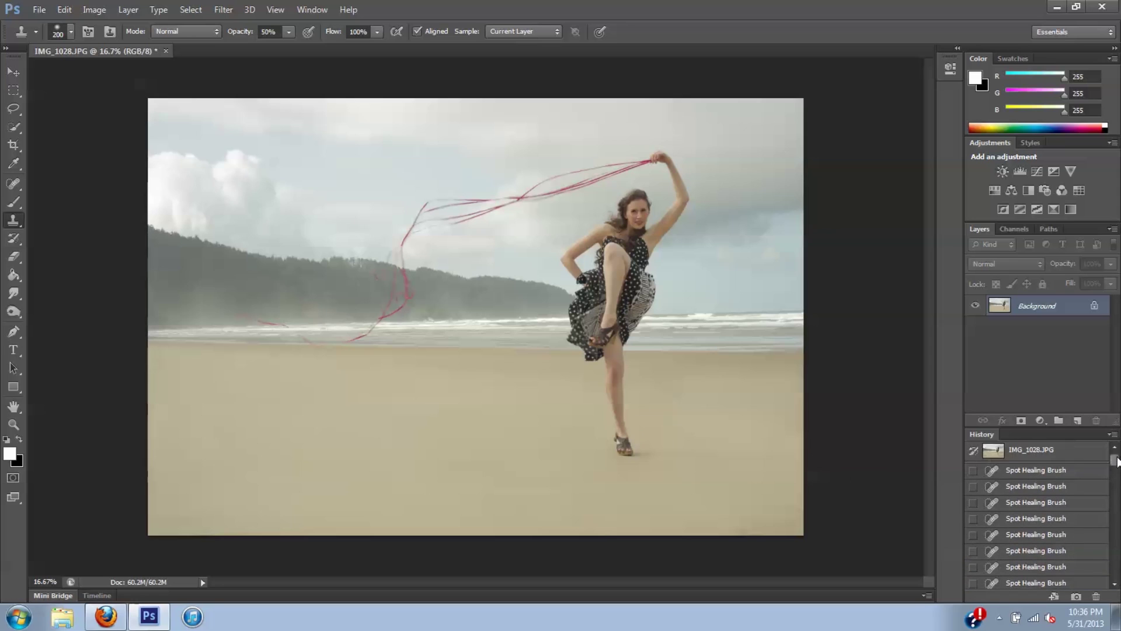
pyautogui.click(1060, 451)
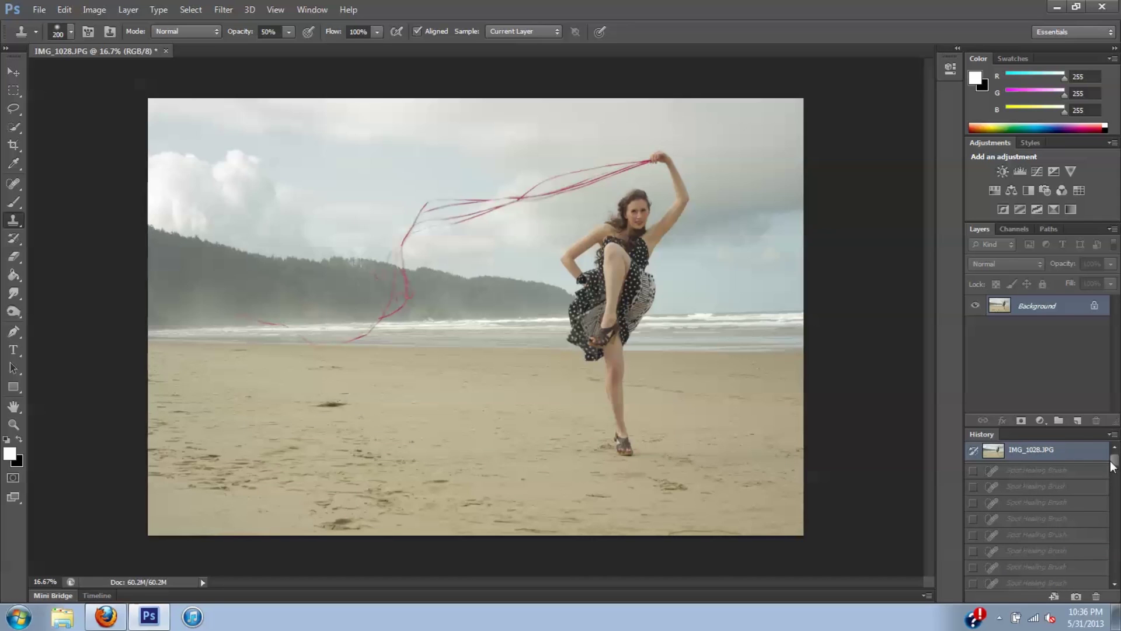
pyautogui.moveTo(1115, 461); pyautogui.dragTo(1115, 569)
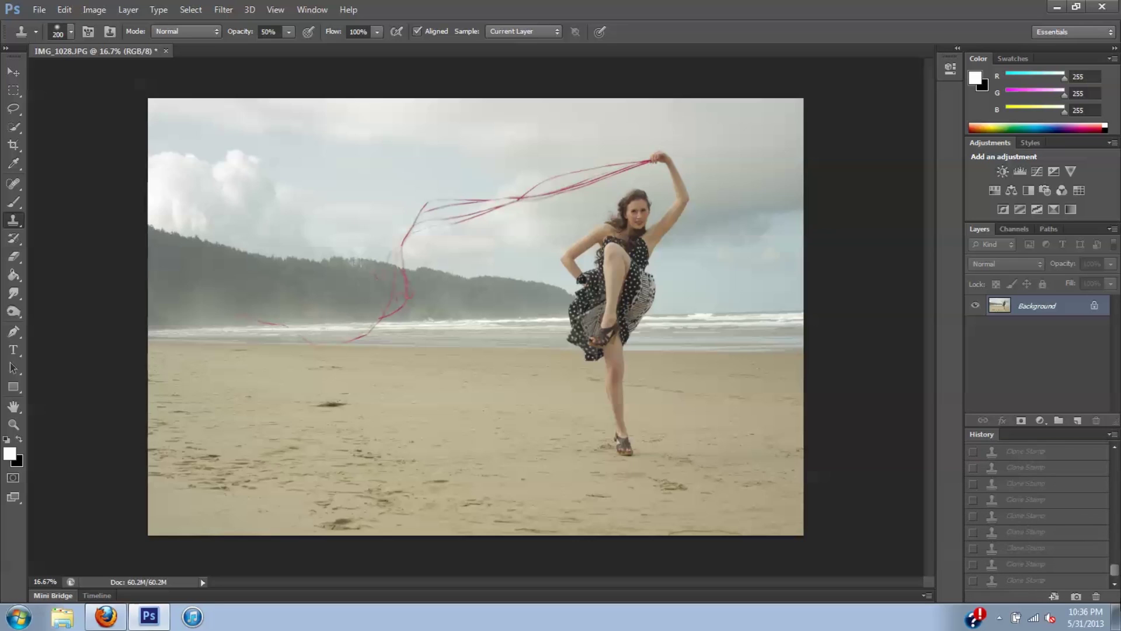
pyautogui.click(1045, 581)
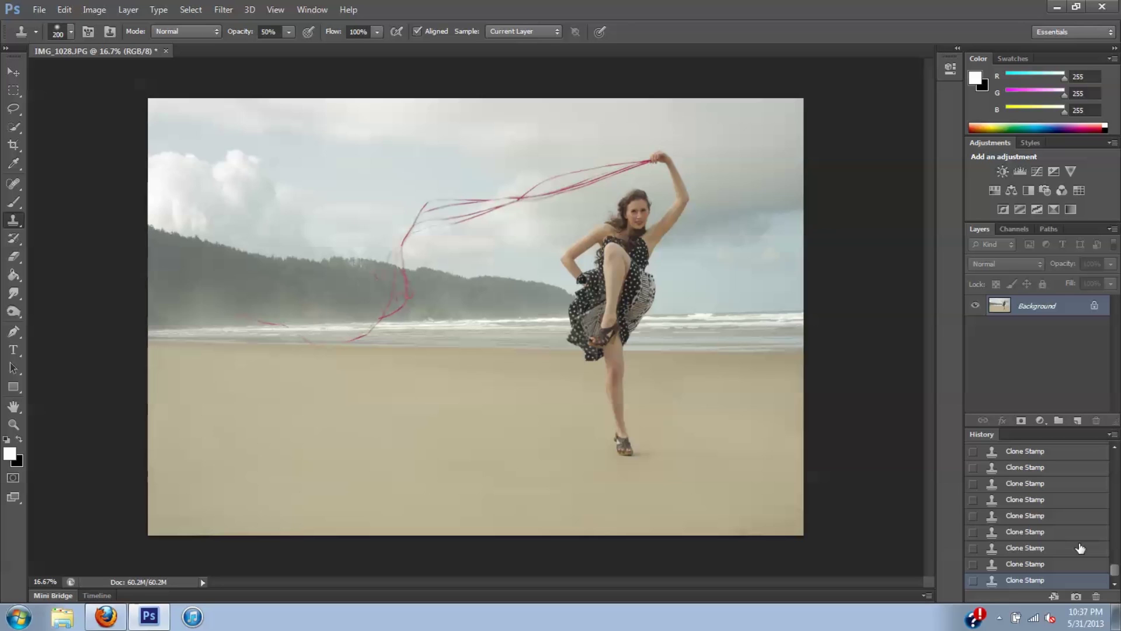
# Step: Inspect the surf, the hillside and the sky along the photo's left side at 200% zoom
pyautogui.hotkey('ctrl', '+')
pyautogui.hotkey('ctrl', '+')
pyautogui.hotkey('ctrl', '+')
pyautogui.hotkey('ctrl', '+')
pyautogui.hotkey('ctrl', '+')
pyautogui.hotkey('ctrl', '+')
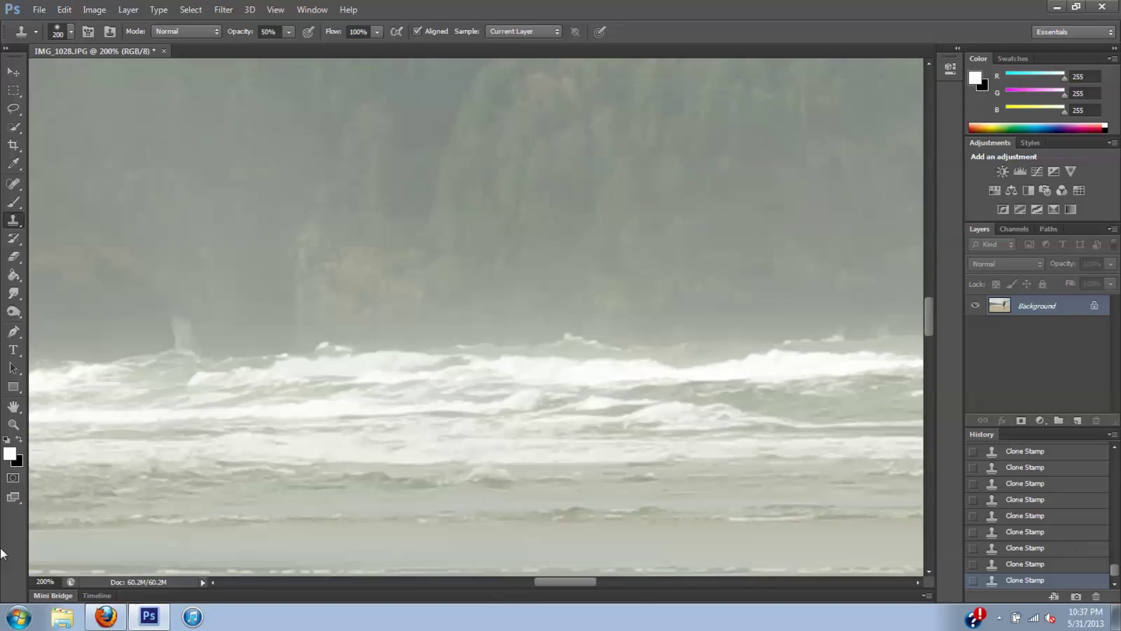
pyautogui.moveTo(559, 584); pyautogui.dragTo(299, 544)
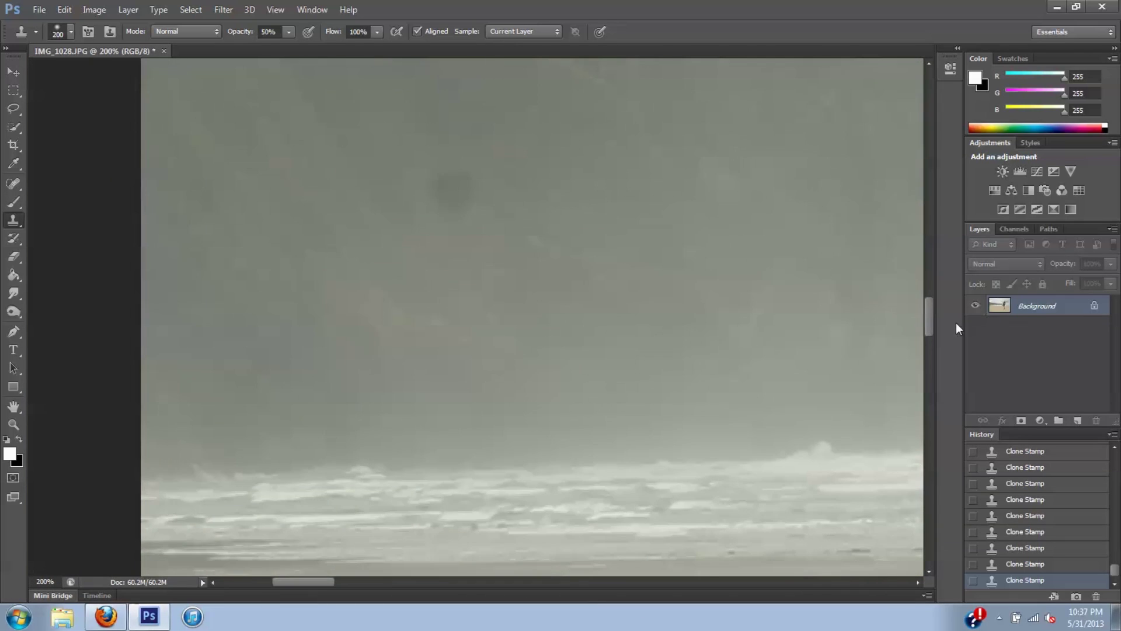
pyautogui.moveTo(928, 314); pyautogui.dragTo(931, 123)
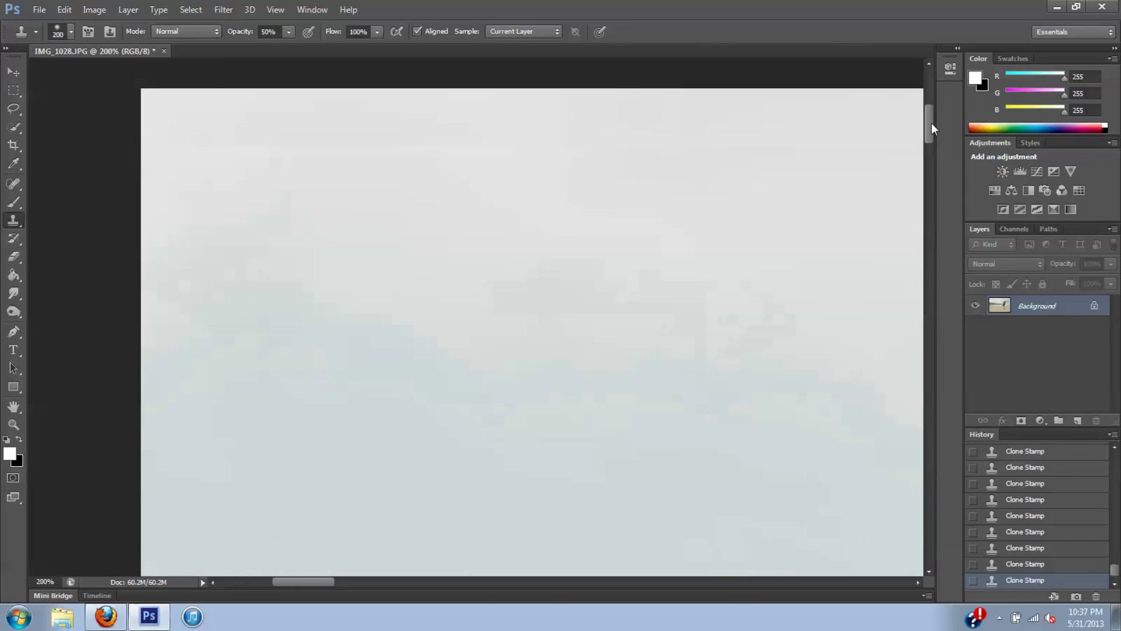
# Step: Heal the dark smudge in the upper sky to the right of the clouds with the Spot Healing Brush at 15 px
pyautogui.click(14, 183)
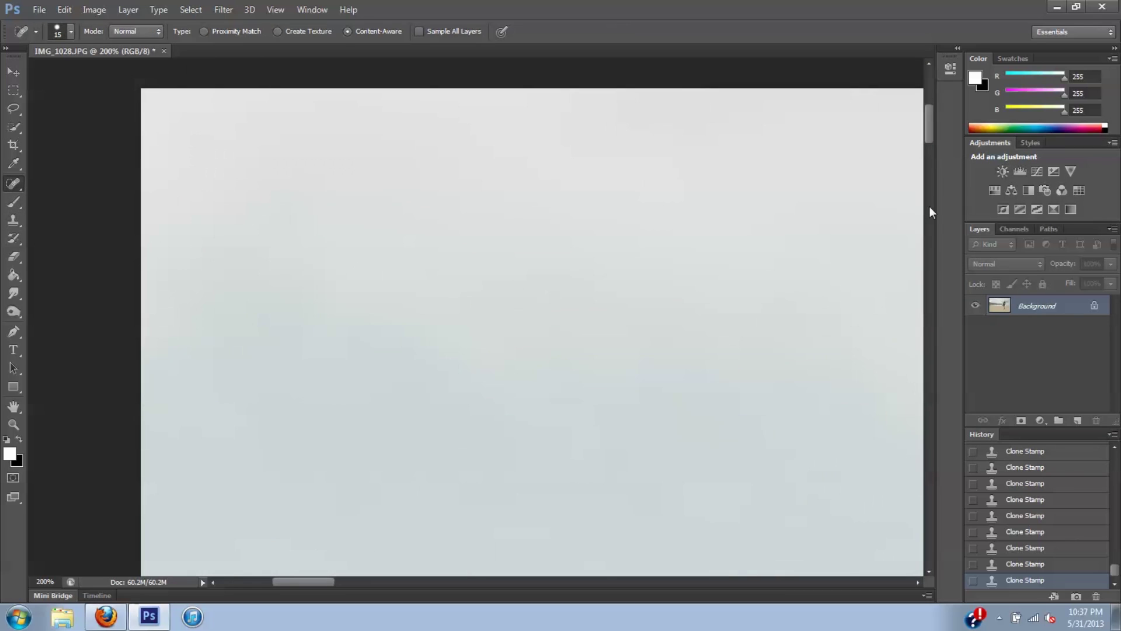
pyautogui.moveTo(929, 124); pyautogui.dragTo(931, 124)
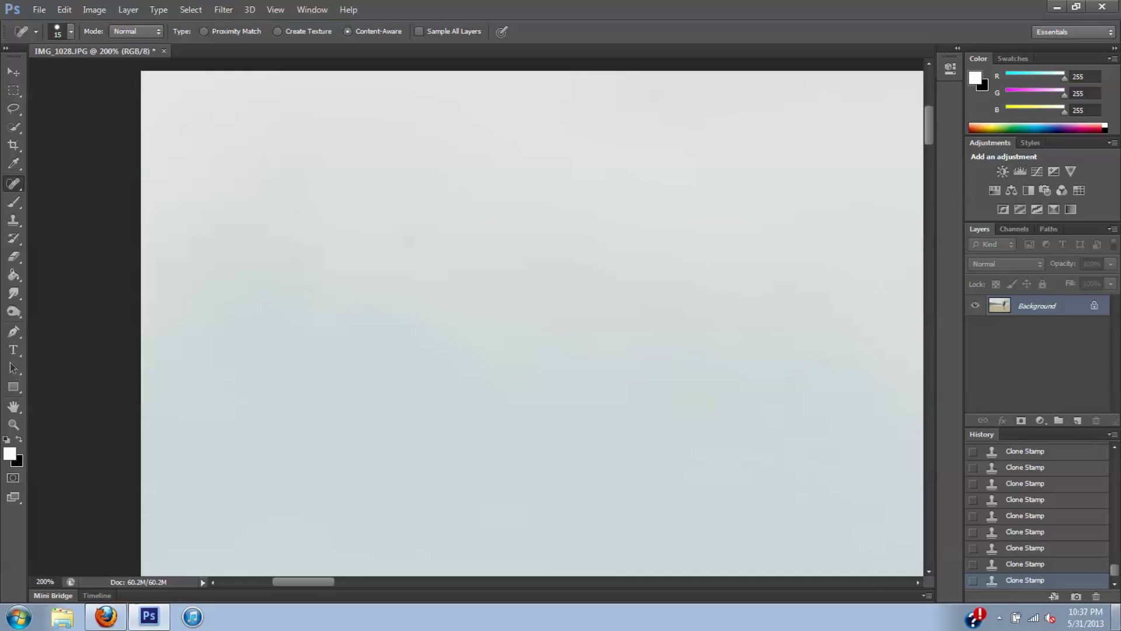
pyautogui.hotkey('ctrl', '-')
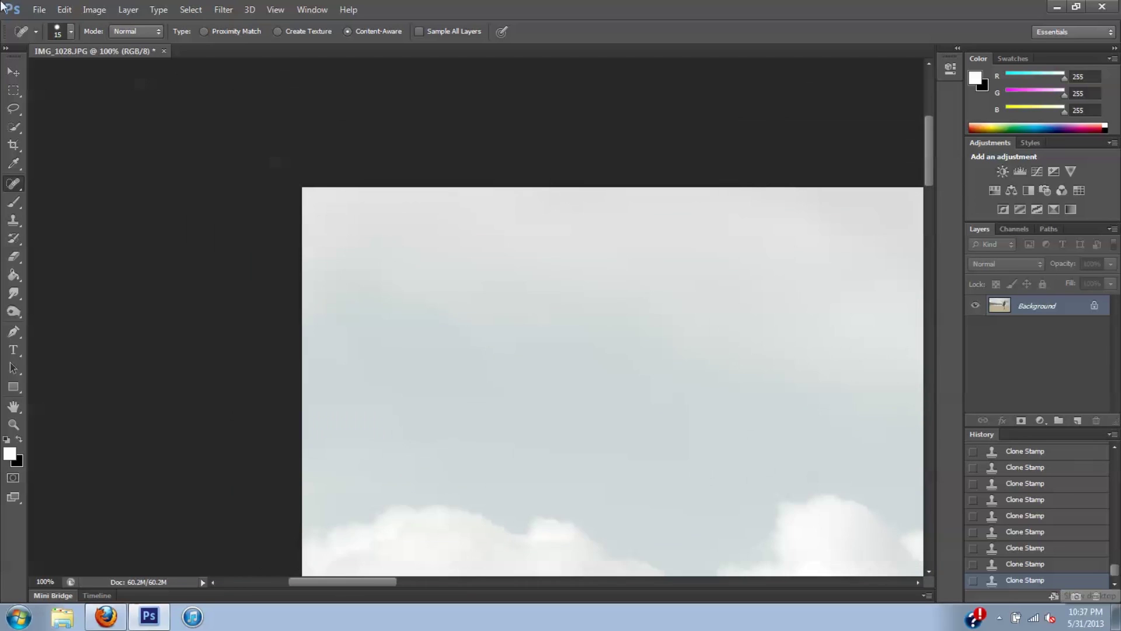
pyautogui.hscroll(5, 504, 531)
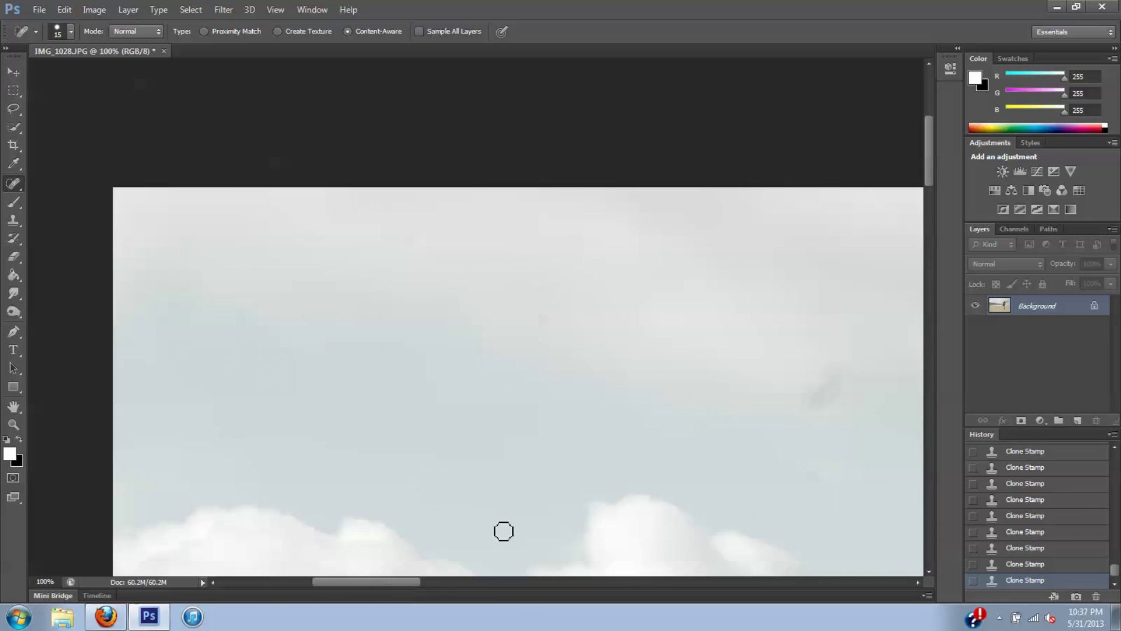
pyautogui.moveTo(934, 151)
pyautogui.mouseDown()
pyautogui.moveTo(931, 175)
pyautogui.moveTo(931, 164)
pyautogui.mouseUp()
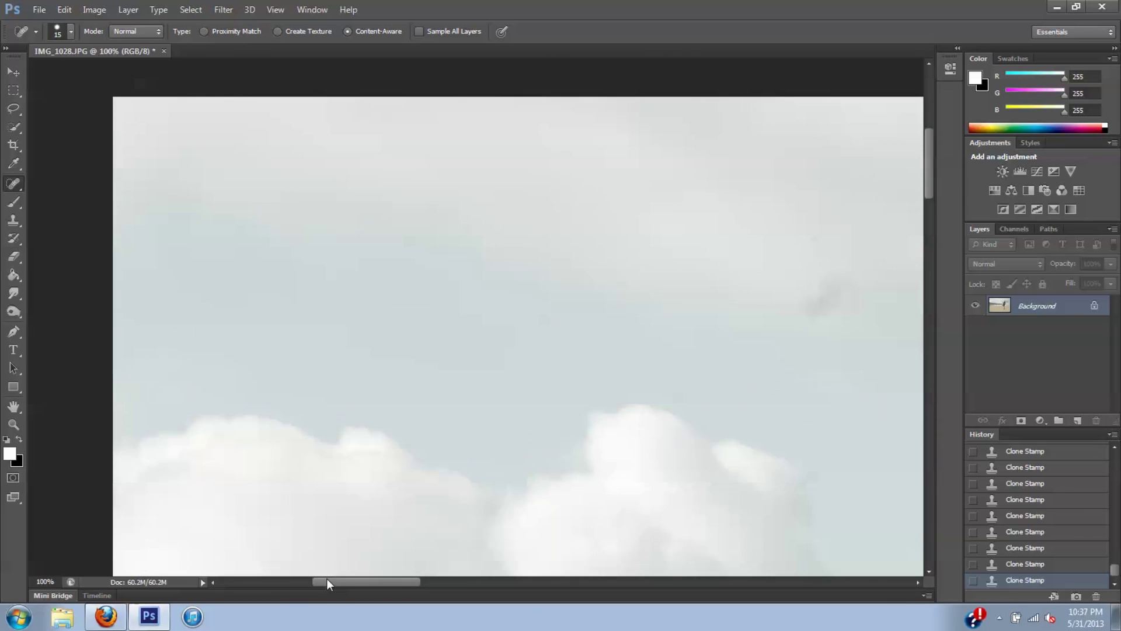
pyautogui.moveTo(327, 581); pyautogui.dragTo(387, 593)
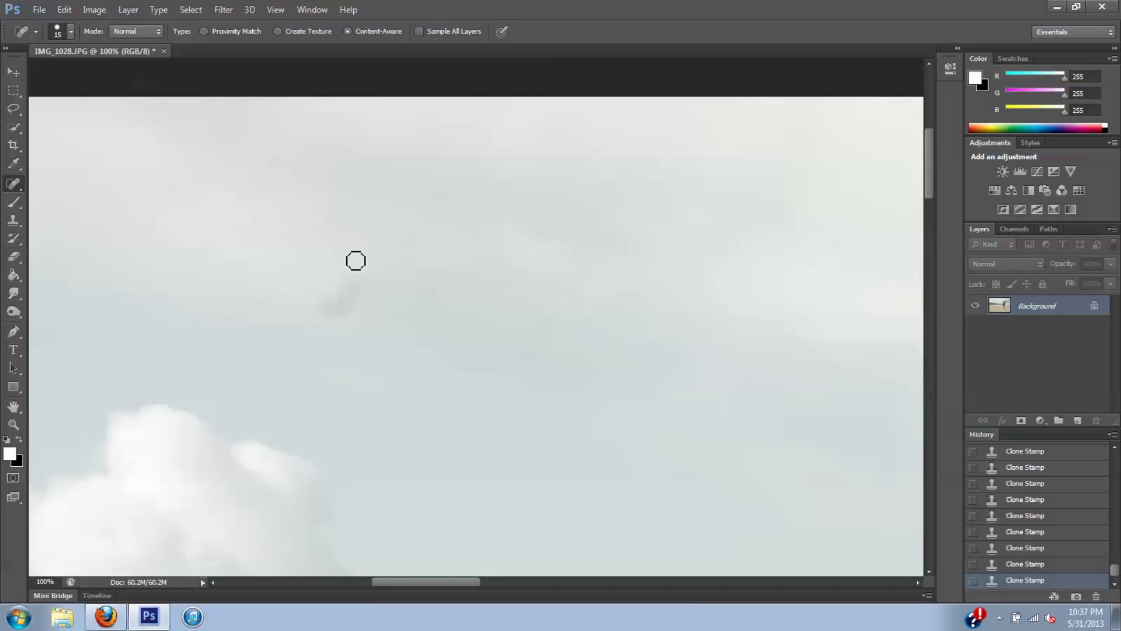
pyautogui.moveTo(319, 305)
pyautogui.mouseDown()
pyautogui.moveTo(365, 277)
pyautogui.moveTo(367, 298)
pyautogui.moveTo(331, 322)
pyautogui.moveTo(359, 285)
pyautogui.moveTo(347, 313)
pyautogui.mouseUp()
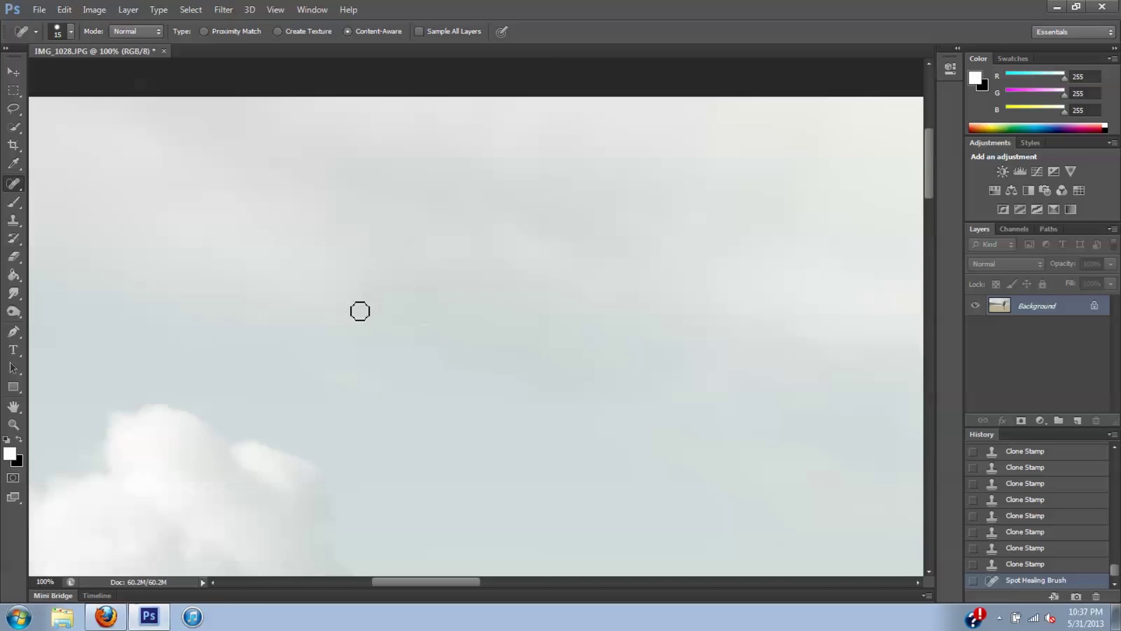
# Step: Enlarge the Spot Healing Brush to 45 px and heal the faint spot near the upper middle of the sky
pyautogui.moveTo(437, 581); pyautogui.dragTo(531, 586)
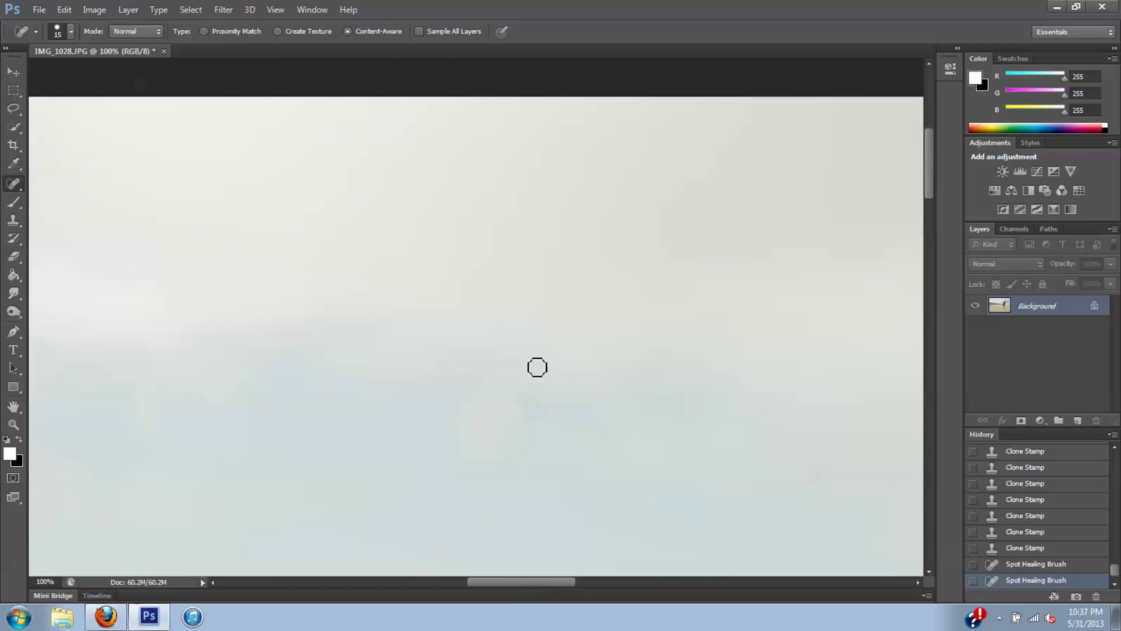
pyautogui.press(']')
pyautogui.click(524, 409)
# Step: Heal the faint spots in the sky above the loose part of the red ribbons
pyautogui.moveTo(522, 580); pyautogui.dragTo(637, 594)
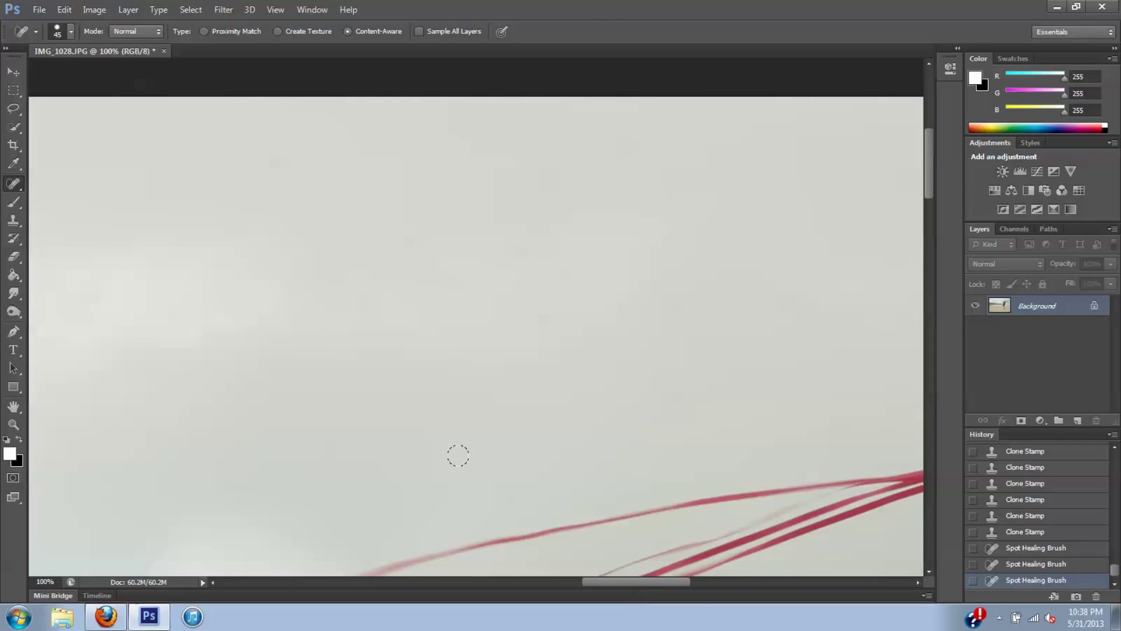
pyautogui.click(361, 301)
pyautogui.click(511, 244)
pyautogui.click(568, 274)
pyautogui.click(628, 142)
pyautogui.click(656, 258)
pyautogui.click(652, 240)
# Step: Heal the remaining sky spots just above the ribbons, to the left of the raised hand
pyautogui.moveTo(673, 584); pyautogui.dragTo(707, 585)
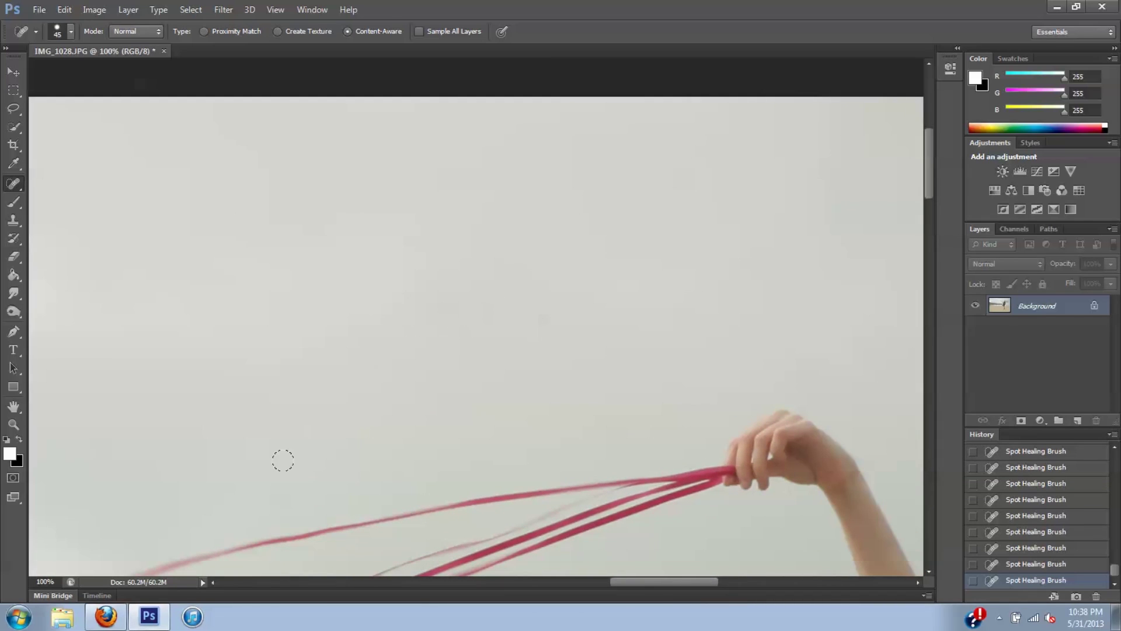
pyautogui.click(280, 490)
pyautogui.click(438, 393)
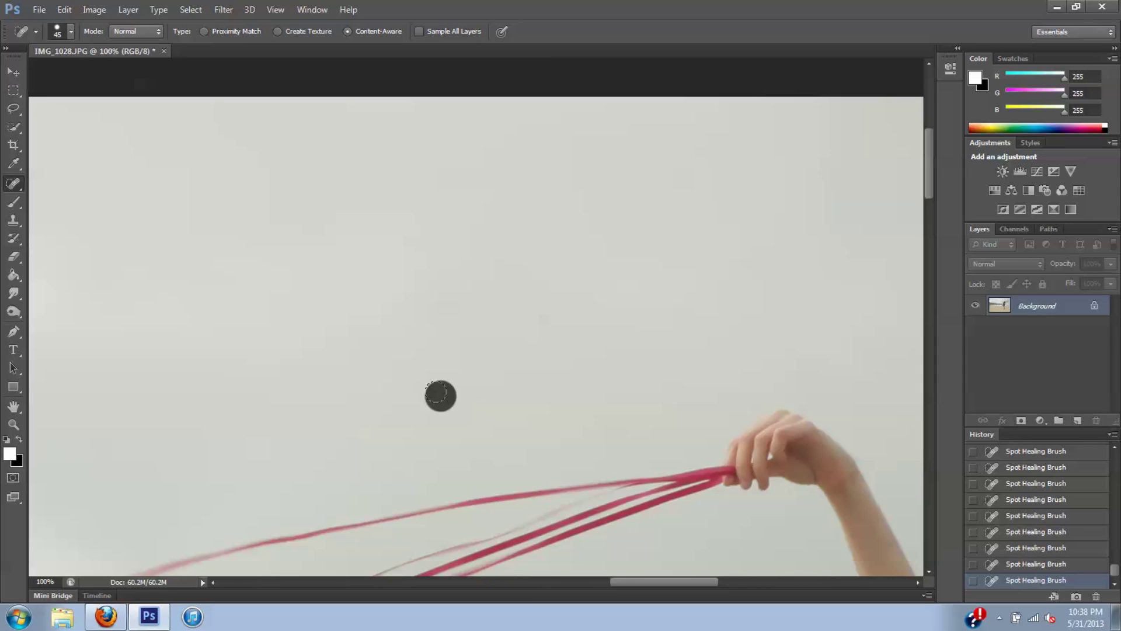
pyautogui.click(440, 302)
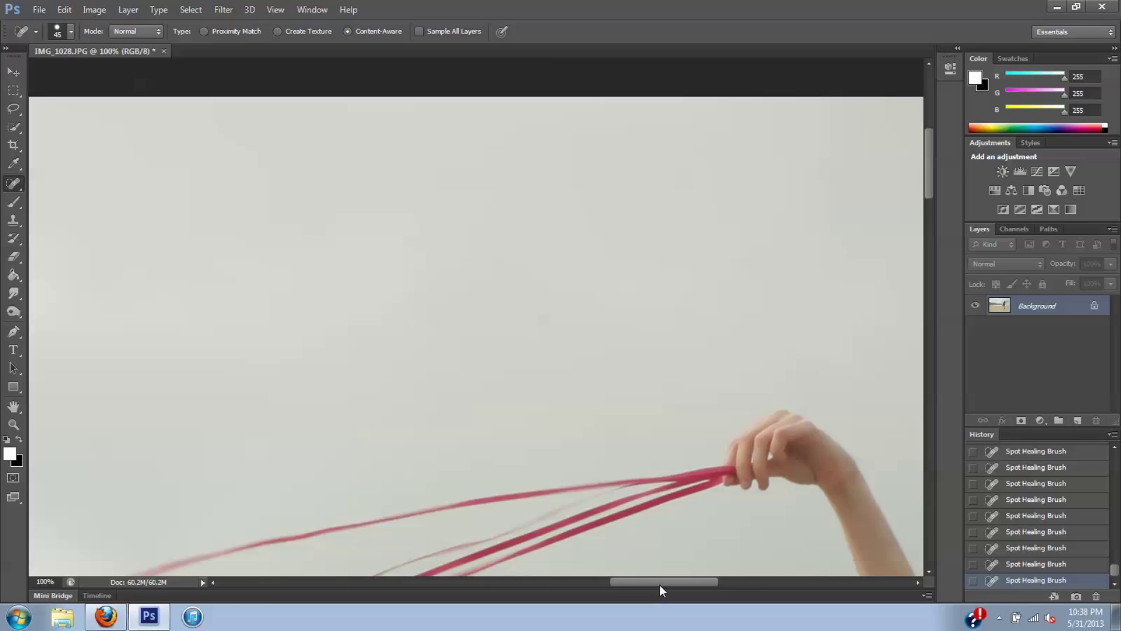
# Step: Heal the spots in the sky to the right of the raised hand, up to the photo's edge
pyautogui.moveTo(660, 582); pyautogui.dragTo(707, 570)
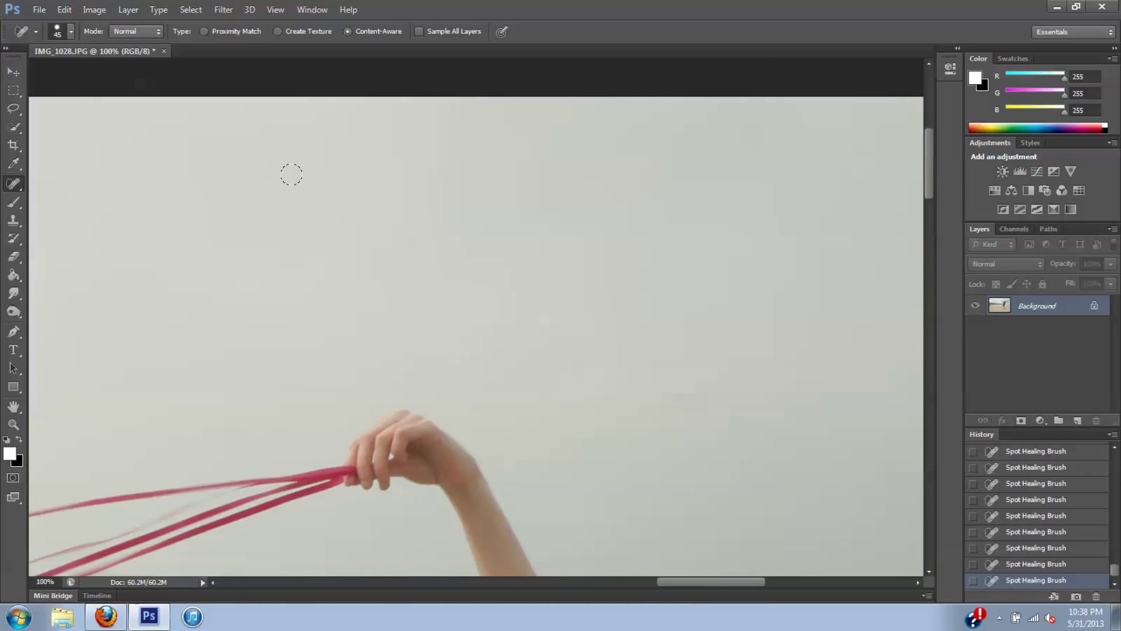
pyautogui.moveTo(691, 583); pyautogui.dragTo(745, 582)
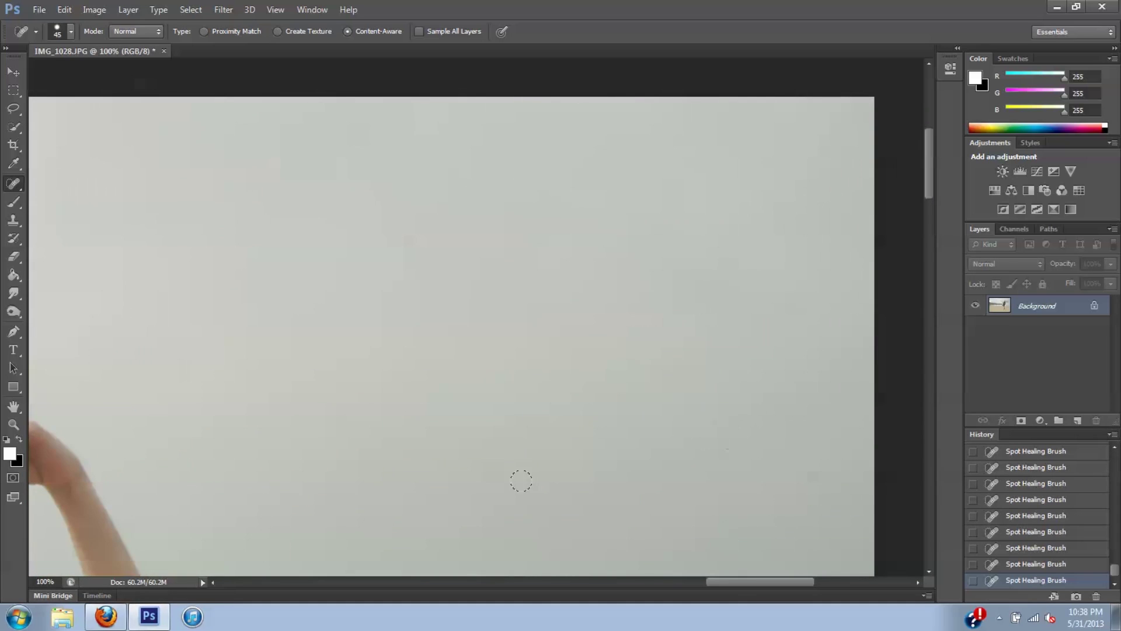
pyautogui.click(493, 460)
pyautogui.moveTo(335, 411); pyautogui.dragTo(332, 401)
pyautogui.moveTo(182, 363); pyautogui.dragTo(182, 371)
pyautogui.moveTo(674, 233); pyautogui.dragTo(626, 229)
pyautogui.click(570, 169)
pyautogui.click(792, 308)
# Step: Check the lower sky and heal the dark spot on the misty hillside above the surf near the photo's left edge
pyautogui.moveTo(930, 180); pyautogui.dragTo(931, 234)
pyautogui.moveTo(717, 580); pyautogui.dragTo(366, 546)
pyautogui.scroll(-2, 927, 244)
pyautogui.moveTo(926, 244); pyautogui.dragTo(918, 288)
pyautogui.moveTo(366, 582)
pyautogui.mouseDown()
pyautogui.moveTo(611, 591)
pyautogui.moveTo(765, 628)
pyautogui.mouseUp()
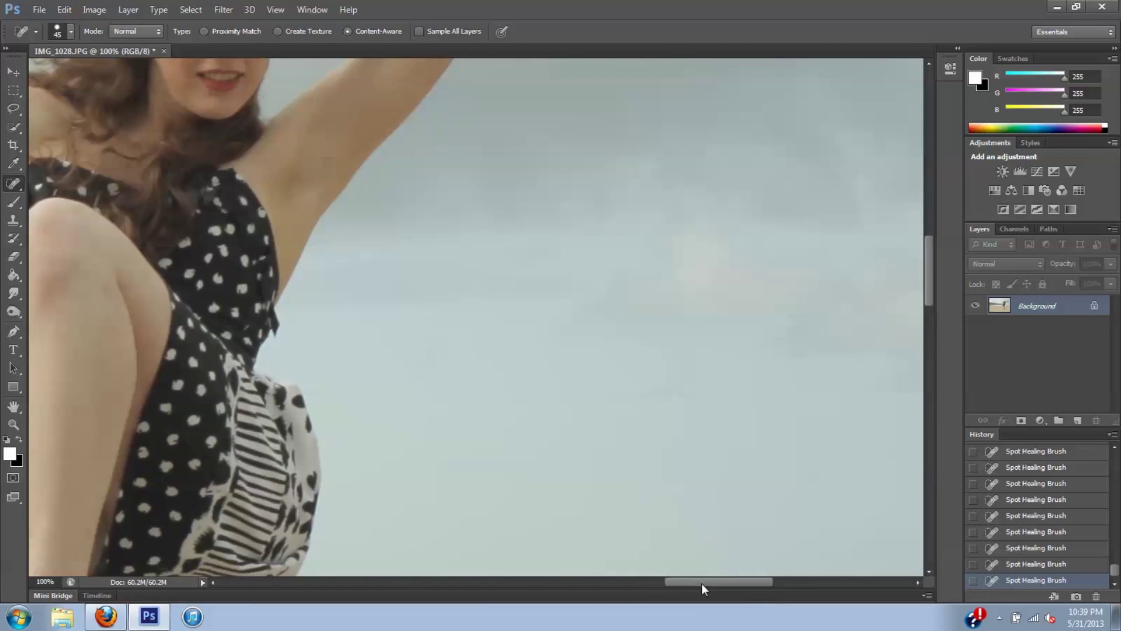
pyautogui.moveTo(702, 583); pyautogui.dragTo(749, 583)
pyautogui.moveTo(929, 268); pyautogui.dragTo(927, 321)
pyautogui.moveTo(759, 582); pyautogui.dragTo(352, 516)
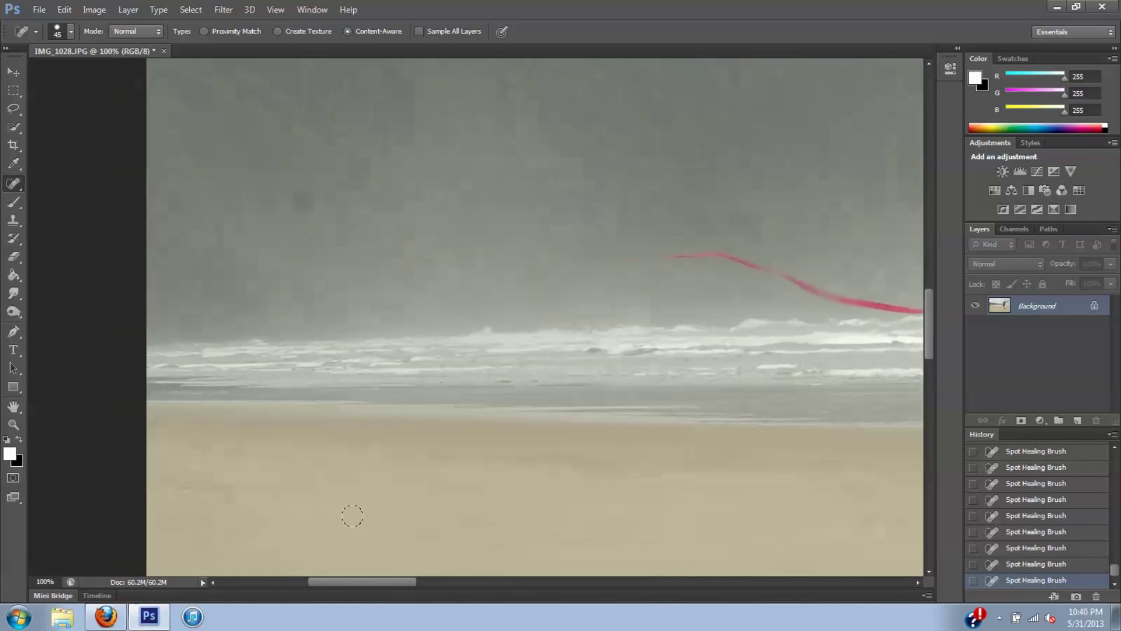
pyautogui.click(295, 197)
# Step: Examine the hillside and the whole photo for remaining spots
pyautogui.moveTo(931, 310); pyautogui.dragTo(882, 257)
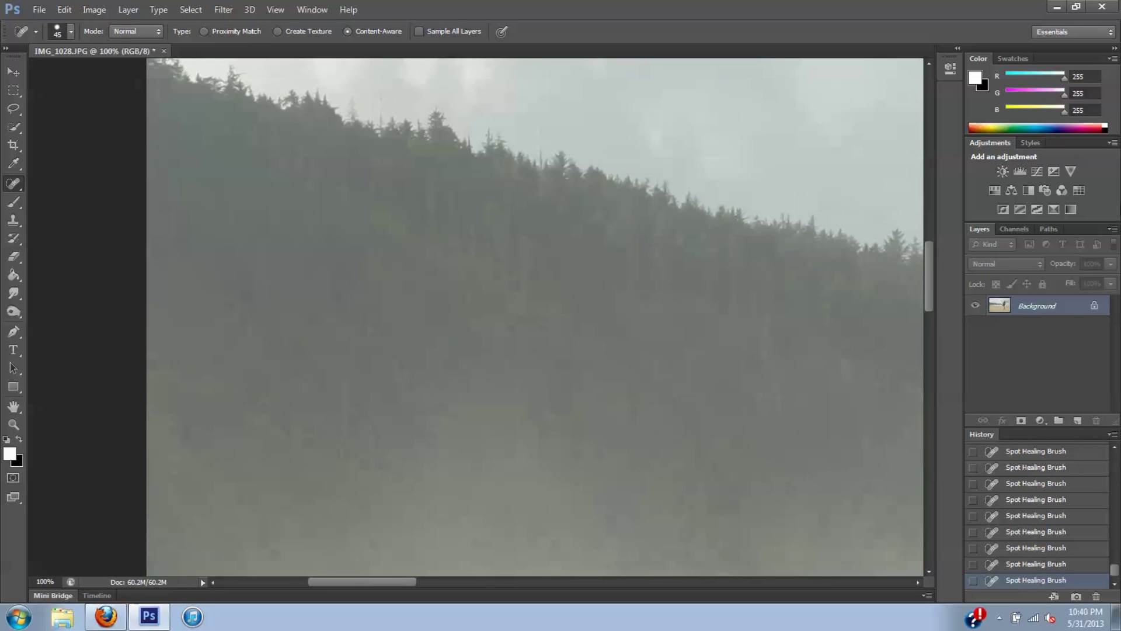
pyautogui.hotkey('ctrl', '-')
pyautogui.hotkey('ctrl', '-')
pyautogui.hotkey('ctrl', '-')
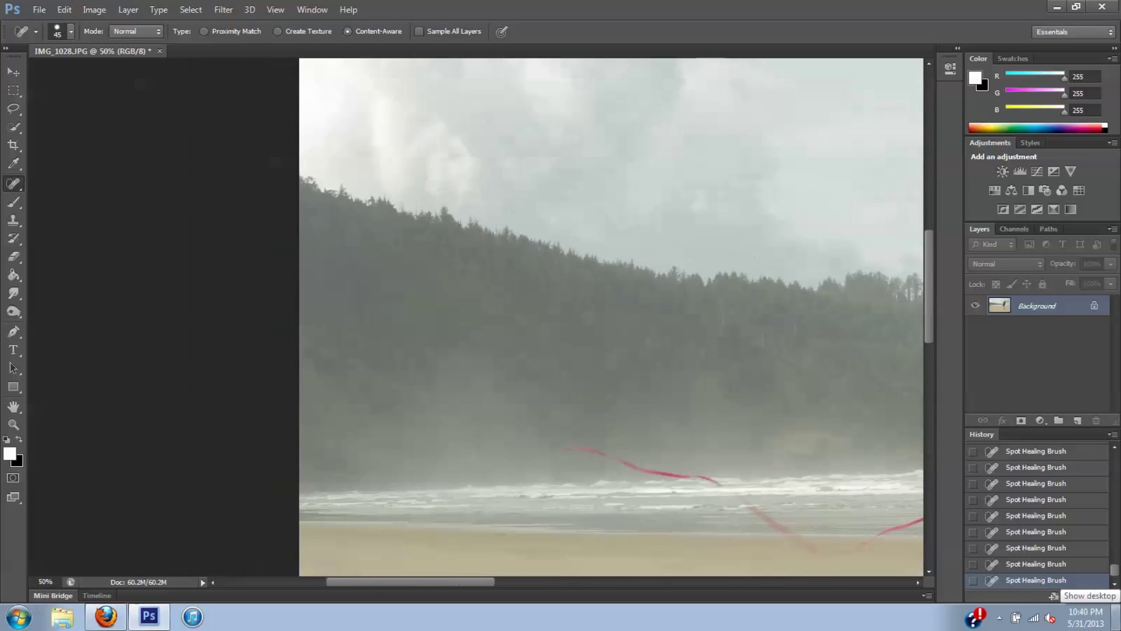
pyautogui.hotkey('ctrl', '-')
pyautogui.hotkey('ctrl', '-')
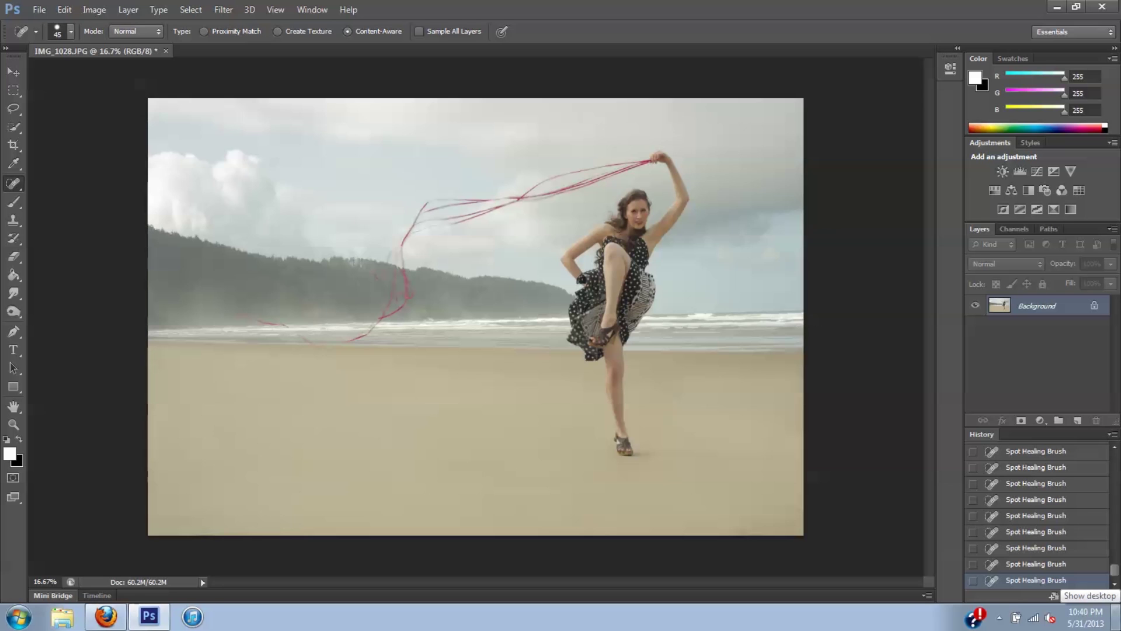
# Step: Reduce the Spot Healing Brush to 15 px and heal the blemishes on the raised leg's upper shin at 300% zoom
pyautogui.hotkey('ctrl', '+')
pyautogui.hotkey('ctrl', '+')
pyautogui.hotkey('ctrl', '+')
pyautogui.hotkey('ctrl', '+')
pyautogui.hotkey('ctrl', '+')
pyautogui.hotkey('ctrl', '+')
pyautogui.hotkey('ctrl', '+')
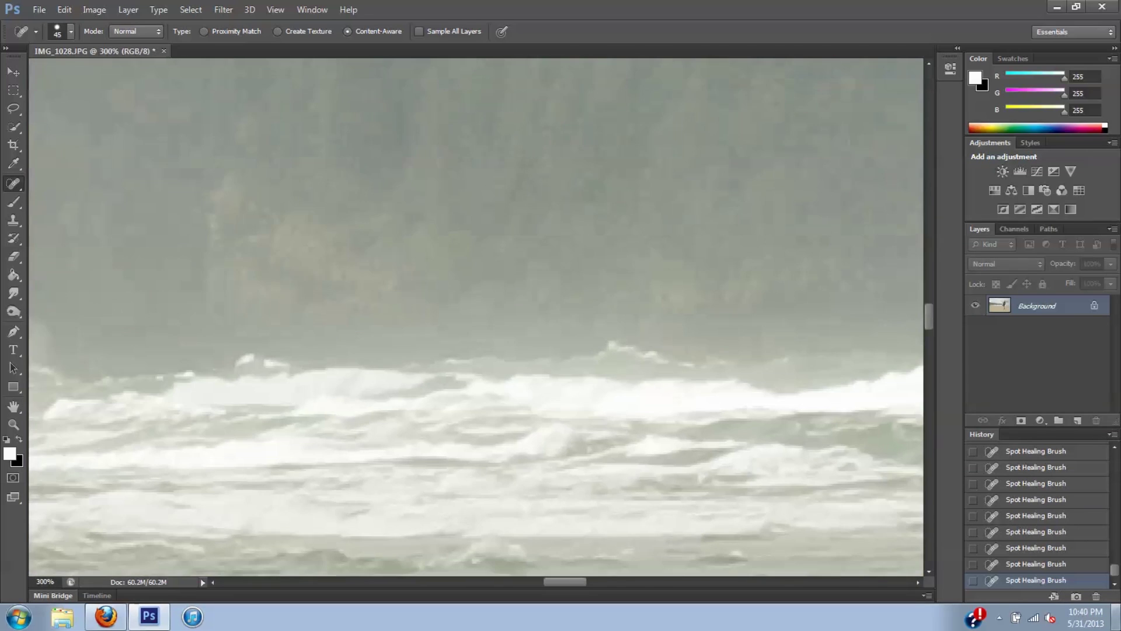
pyautogui.moveTo(569, 581); pyautogui.dragTo(689, 552)
pyautogui.moveTo(929, 320); pyautogui.dragTo(930, 291)
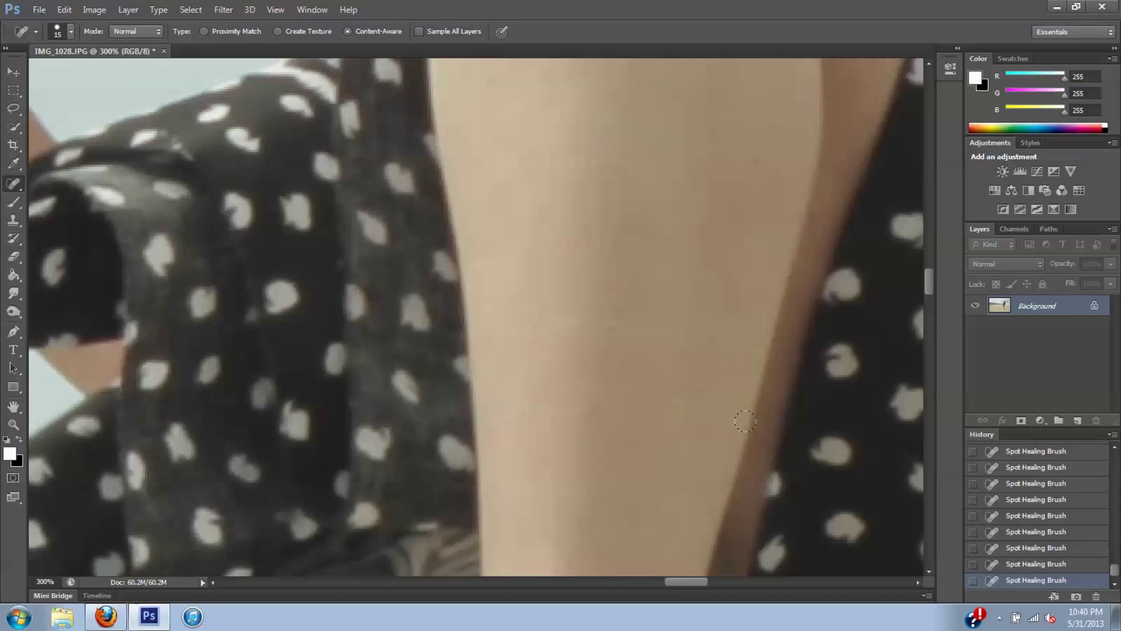
pyautogui.moveTo(589, 348)
pyautogui.mouseDown()
pyautogui.moveTo(593, 358)
pyautogui.moveTo(623, 335)
pyautogui.mouseUp()
pyautogui.click(597, 410)
pyautogui.click(752, 163)
pyautogui.moveTo(505, 186); pyautogui.dragTo(491, 198)
pyautogui.click(657, 147)
pyautogui.click(601, 291)
# Step: Heal the marks on the raised leg's lower shin and ankle, reducing the brush to 8 px along the way
pyautogui.moveTo(933, 286); pyautogui.dragTo(933, 304)
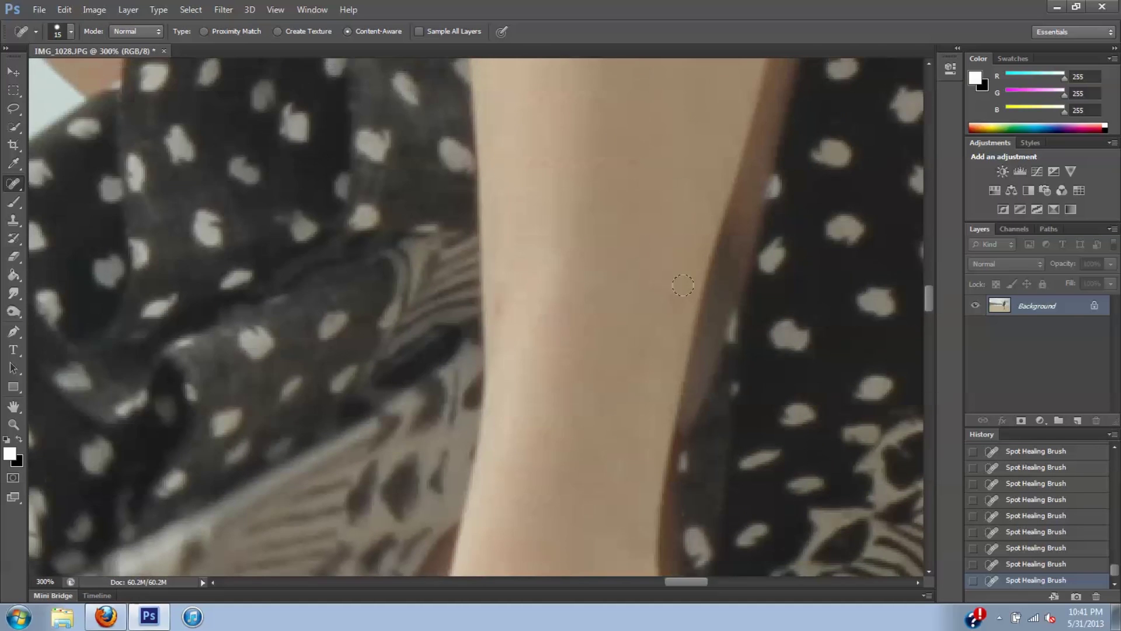
pyautogui.moveTo(682, 303); pyautogui.dragTo(675, 330)
pyautogui.moveTo(501, 303); pyautogui.dragTo(501, 325)
pyautogui.scroll(-2, 931, 298)
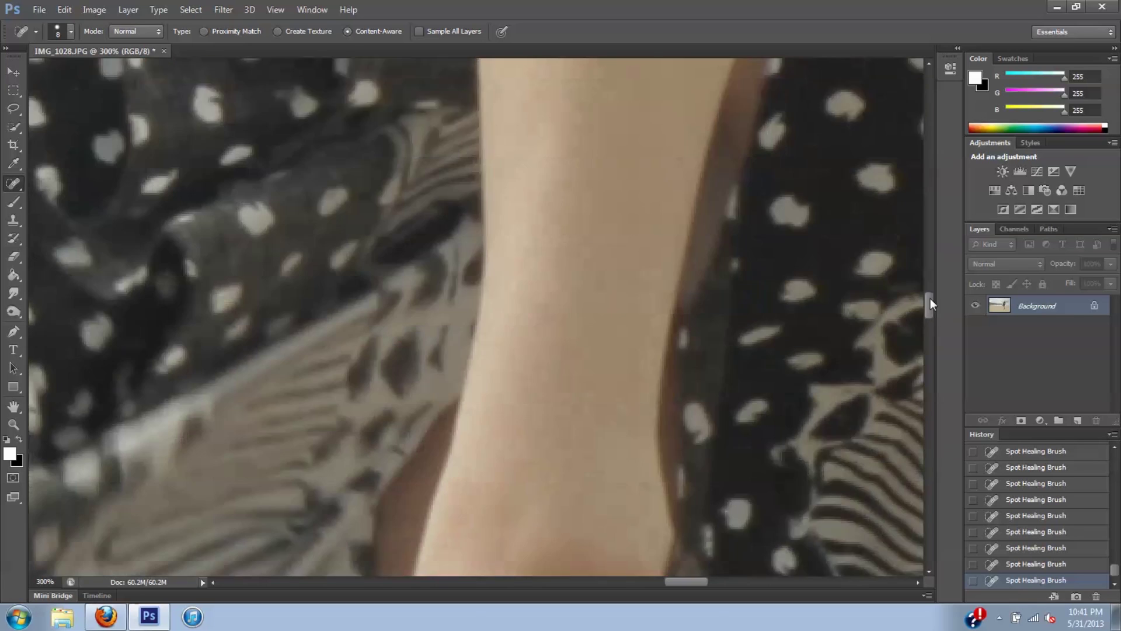
pyautogui.moveTo(588, 325); pyautogui.dragTo(591, 321)
pyautogui.moveTo(511, 301); pyautogui.dragTo(540, 308)
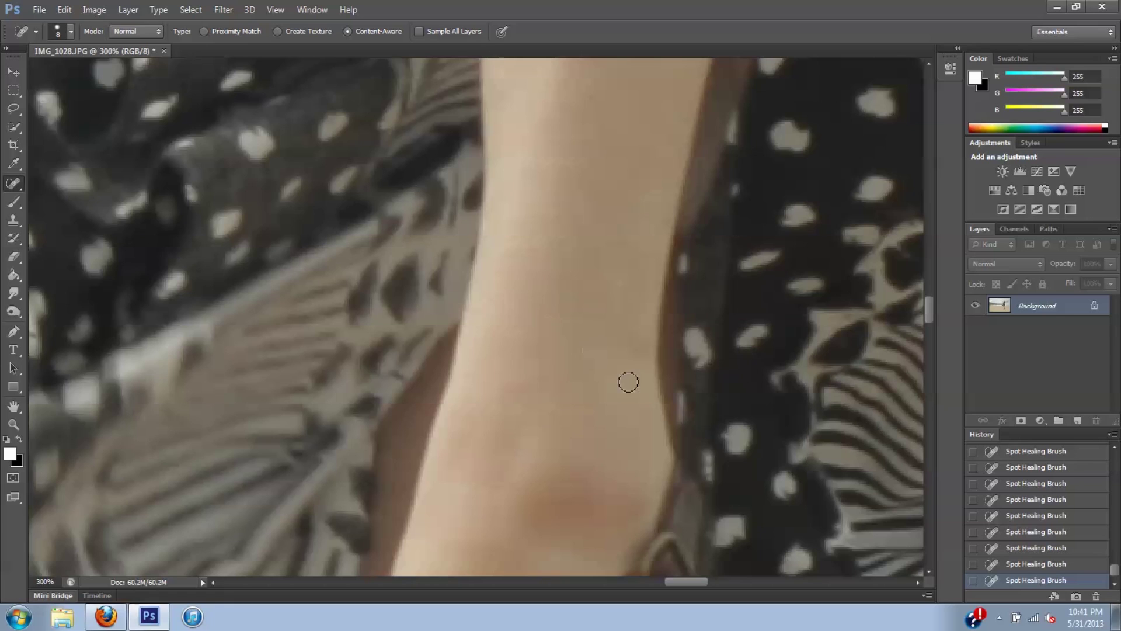
pyautogui.moveTo(636, 343); pyautogui.dragTo(636, 356)
pyautogui.moveTo(643, 418); pyautogui.dragTo(641, 422)
# Step: Heal the skin marks below and around the raised knee and on the adjoining thigh with the 8 px brush
pyautogui.moveTo(927, 317)
pyautogui.mouseDown()
pyautogui.moveTo(924, 347)
pyautogui.moveTo(921, 267)
pyautogui.mouseUp()
pyautogui.moveTo(758, 304); pyautogui.dragTo(761, 308)
pyautogui.moveTo(726, 220)
pyautogui.mouseDown()
pyautogui.moveTo(728, 248)
pyautogui.moveTo(737, 240)
pyautogui.mouseUp()
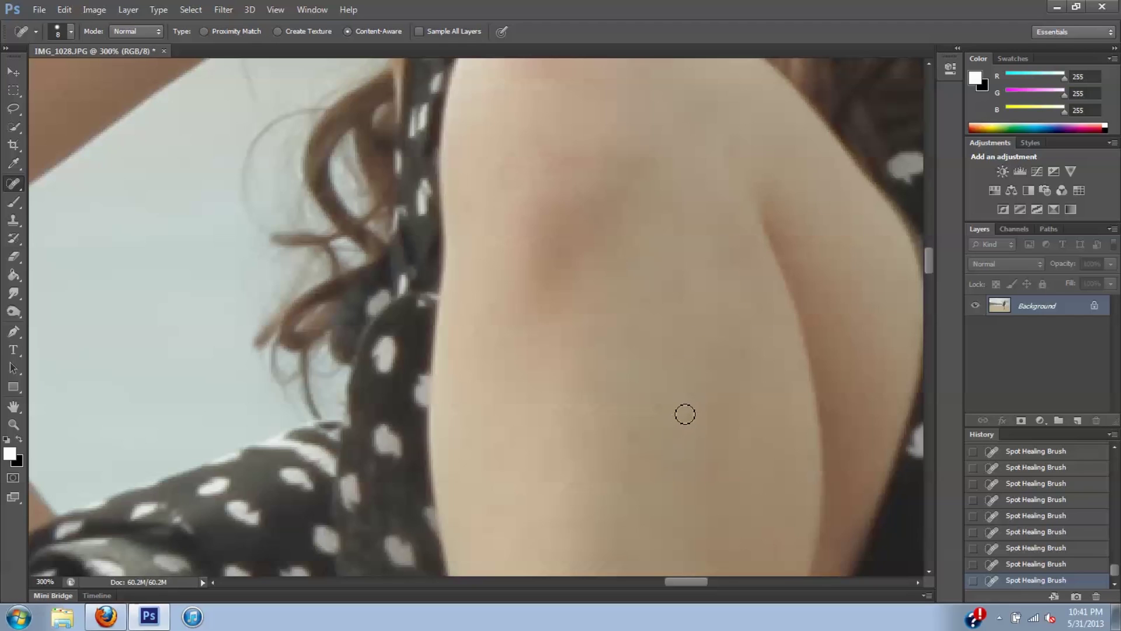
pyautogui.moveTo(630, 438); pyautogui.dragTo(663, 437)
pyautogui.moveTo(485, 153)
pyautogui.mouseDown()
pyautogui.moveTo(509, 166)
pyautogui.moveTo(482, 173)
pyautogui.mouseUp()
pyautogui.moveTo(726, 133); pyautogui.dragTo(730, 153)
pyautogui.moveTo(857, 280); pyautogui.dragTo(862, 292)
# Step: Heal the skin marks around the underarm and upper part of the raised arm
pyautogui.moveTo(931, 259); pyautogui.dragTo(931, 250)
pyautogui.moveTo(693, 581); pyautogui.dragTo(730, 581)
pyautogui.moveTo(931, 268); pyautogui.dragTo(927, 240)
pyautogui.moveTo(601, 393)
pyautogui.mouseDown()
pyautogui.moveTo(621, 375)
pyautogui.moveTo(638, 382)
pyautogui.moveTo(665, 339)
pyautogui.mouseUp()
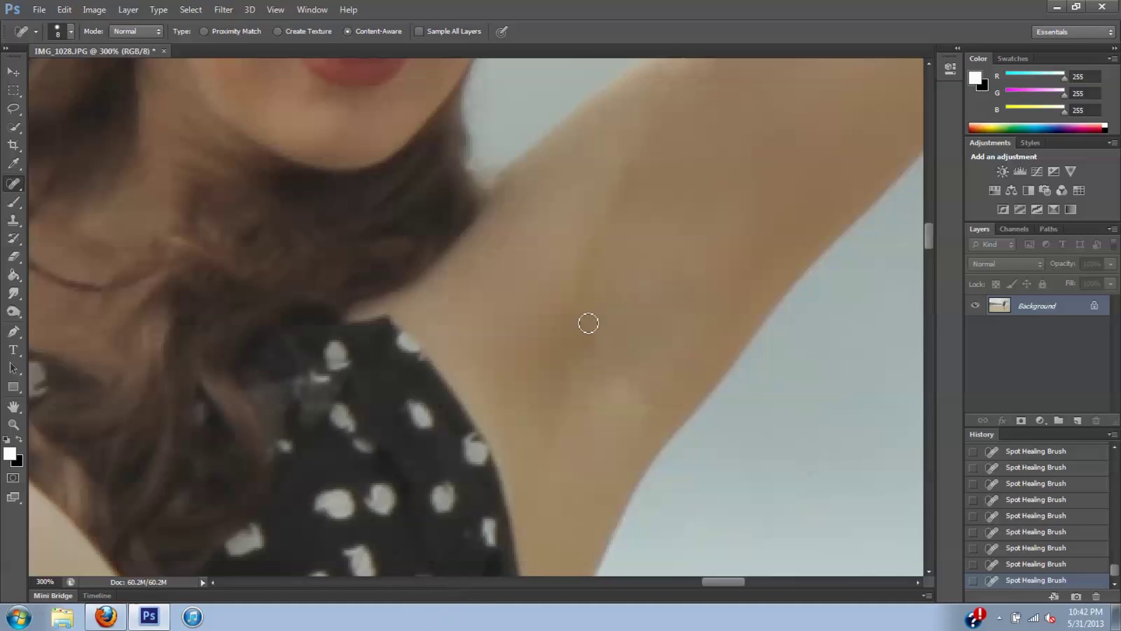
pyautogui.moveTo(628, 263); pyautogui.dragTo(636, 263)
pyautogui.moveTo(605, 298); pyautogui.dragTo(605, 282)
# Step: Check the raised arm and hand, then heal the blemishes on the woman's forehead with the brush reduced to 4 px
pyautogui.moveTo(931, 240); pyautogui.dragTo(928, 223)
pyautogui.moveTo(720, 581); pyautogui.dragTo(745, 583)
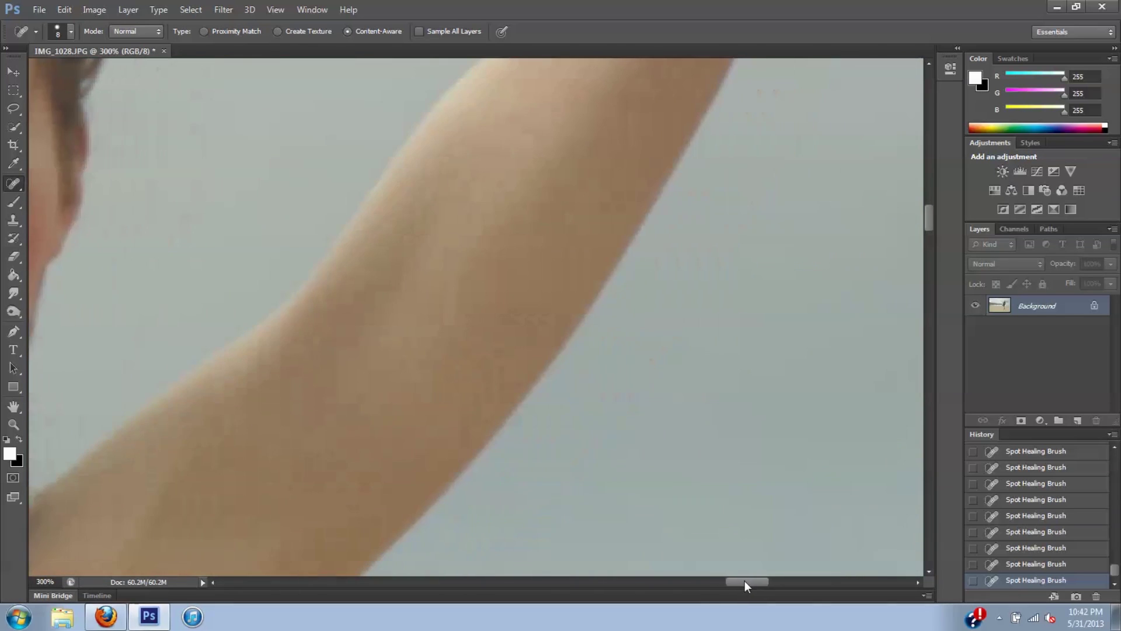
pyautogui.moveTo(927, 222); pyautogui.dragTo(917, 166)
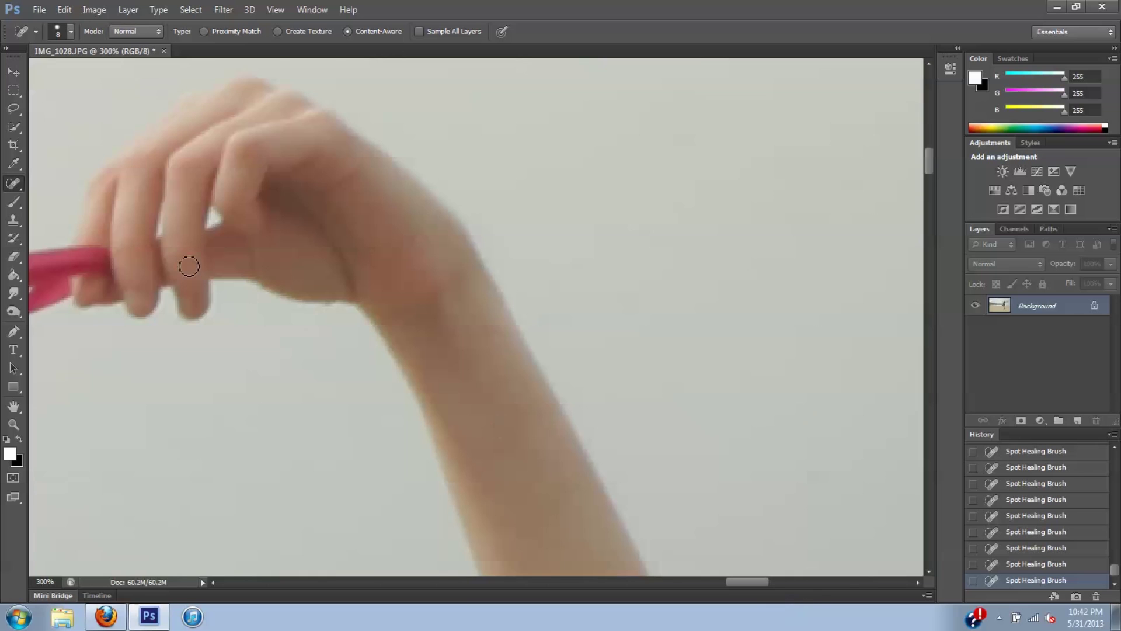
pyautogui.press('[')
pyautogui.press('[')
pyautogui.press('[')
pyautogui.moveTo(748, 581); pyautogui.dragTo(721, 578)
pyautogui.moveTo(929, 161); pyautogui.dragTo(924, 204)
pyautogui.moveTo(549, 253)
pyautogui.mouseDown()
pyautogui.moveTo(555, 263)
pyautogui.moveTo(543, 248)
pyautogui.mouseUp()
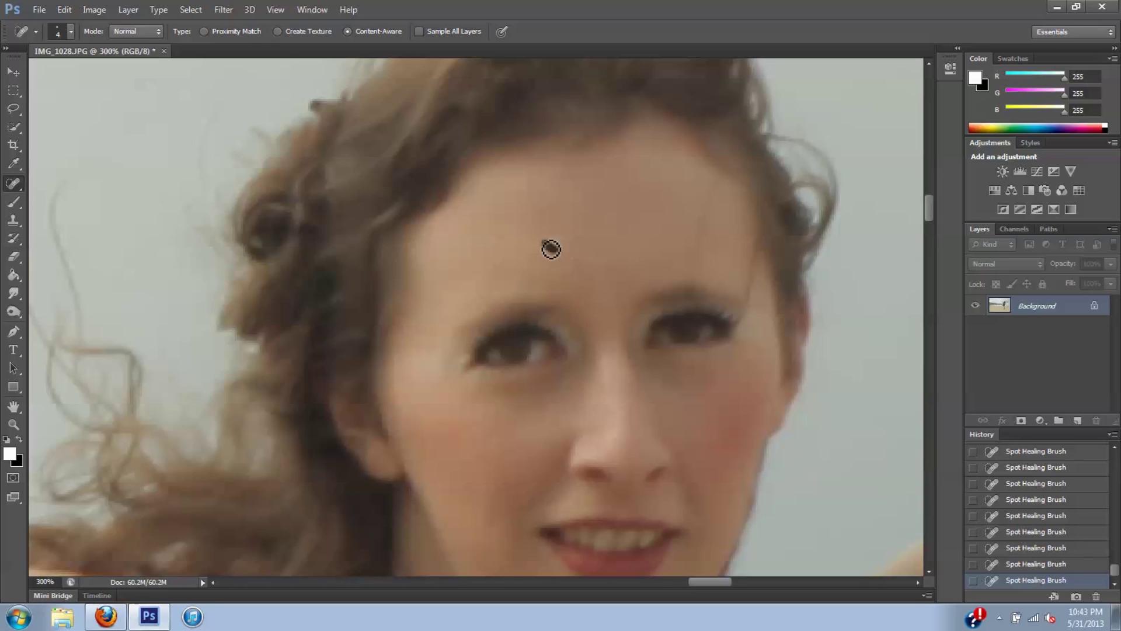
pyautogui.moveTo(469, 228); pyautogui.dragTo(491, 224)
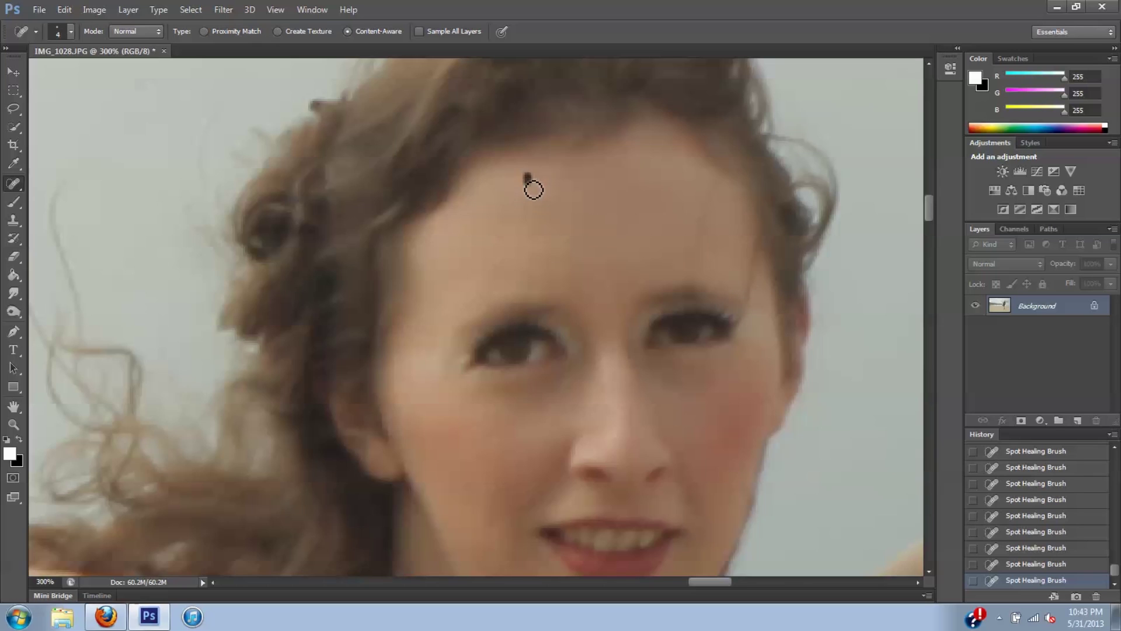
pyautogui.moveTo(571, 181)
pyautogui.mouseDown()
pyautogui.moveTo(601, 188)
pyautogui.moveTo(583, 230)
pyautogui.mouseUp()
pyautogui.click(595, 225)
pyautogui.click(540, 218)
# Step: Heal the small blemishes on the shoulder and upper part of the bent arm with the 4 px brush
pyautogui.scroll(-3, 593, 313)
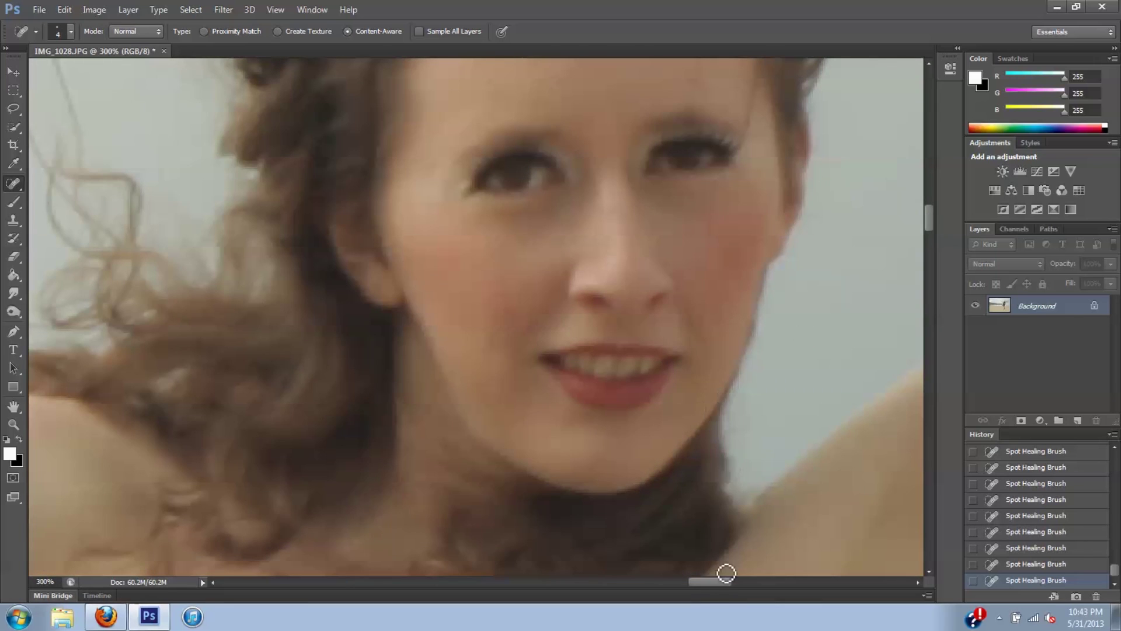
pyautogui.moveTo(714, 581); pyautogui.dragTo(689, 579)
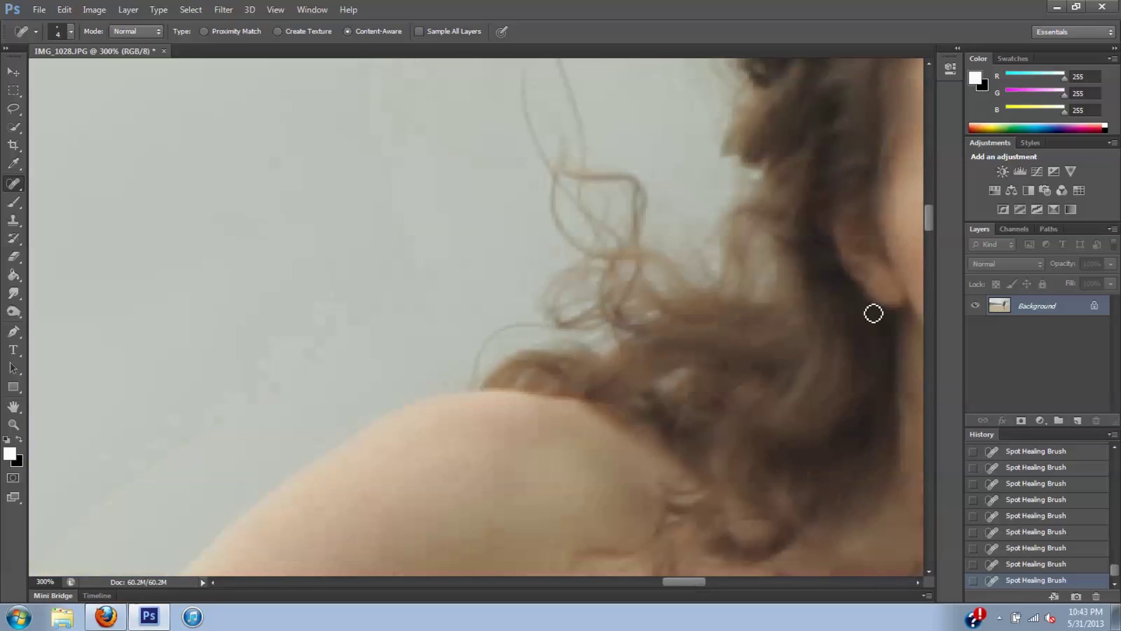
pyautogui.moveTo(929, 215); pyautogui.dragTo(927, 230)
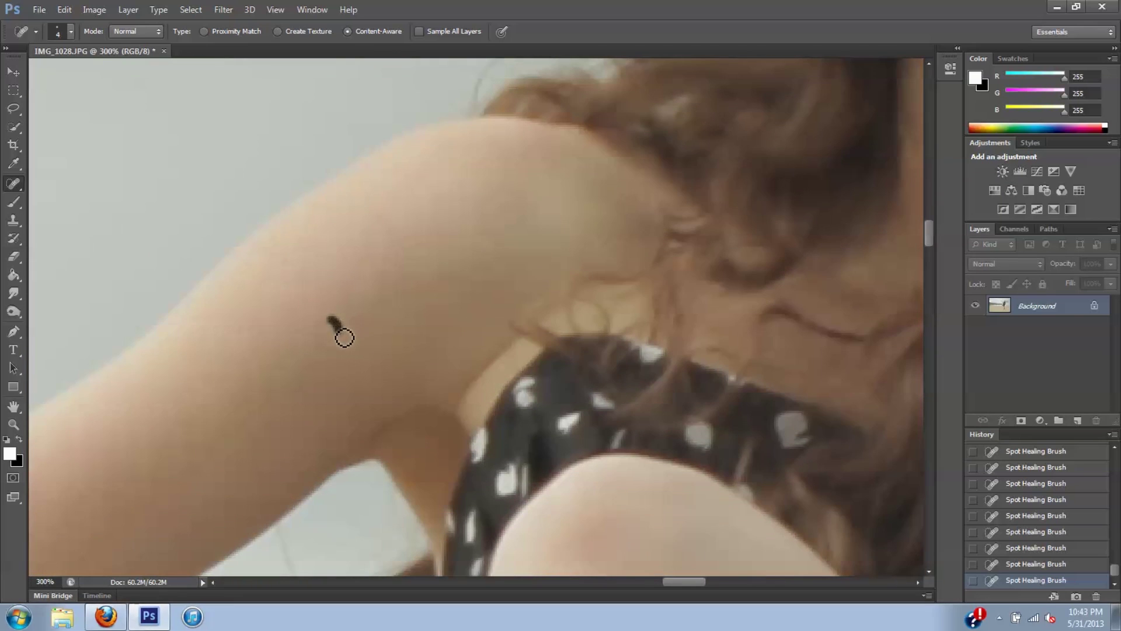
pyautogui.click(340, 289)
pyautogui.click(383, 225)
pyautogui.click(397, 194)
pyautogui.moveTo(412, 182); pyautogui.dragTo(430, 178)
# Step: Heal the mark on the knee of the standing leg with an enlarged healing brush
pyautogui.moveTo(675, 581); pyautogui.dragTo(663, 580)
pyautogui.moveTo(930, 233); pyautogui.dragTo(925, 259)
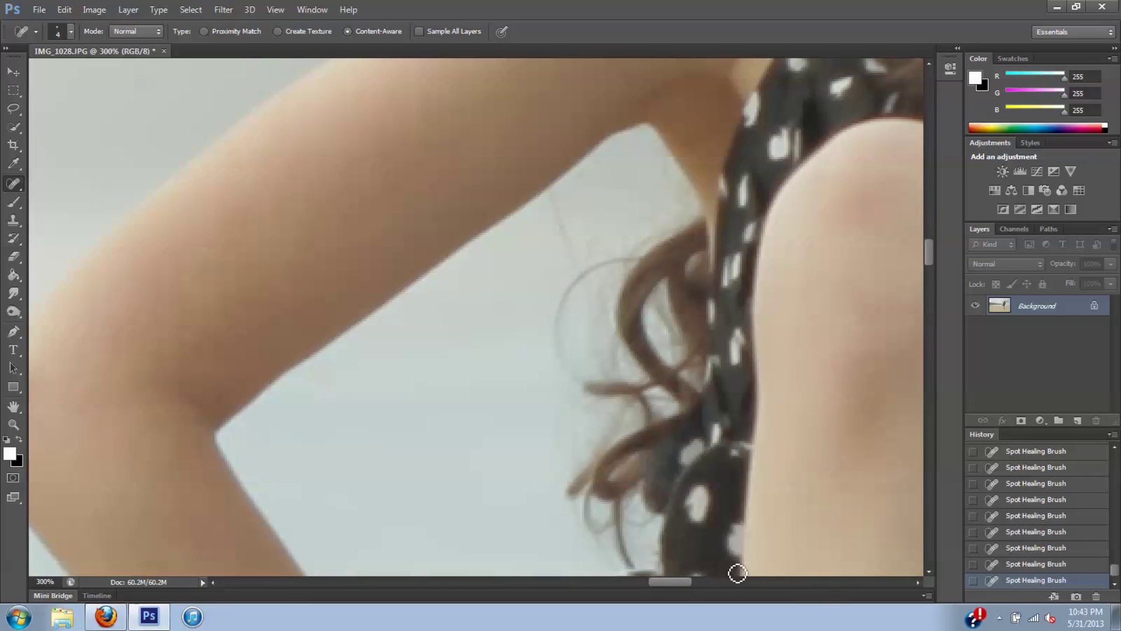
pyautogui.moveTo(686, 584); pyautogui.dragTo(677, 580)
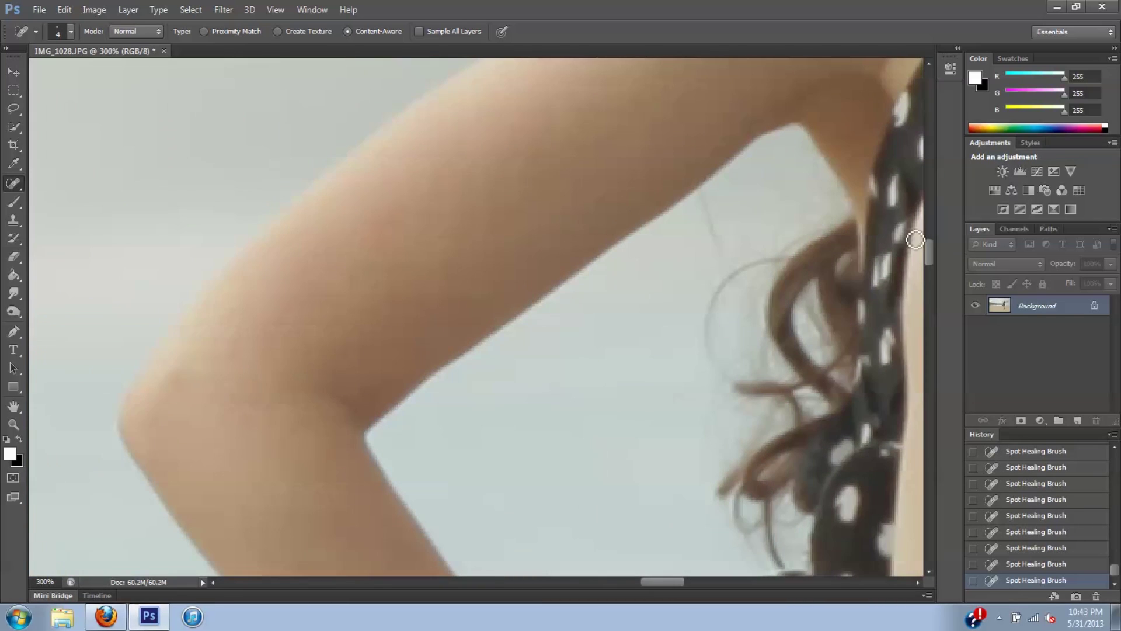
pyautogui.moveTo(931, 248); pyautogui.dragTo(918, 326)
pyautogui.moveTo(671, 582); pyautogui.dragTo(703, 582)
pyautogui.moveTo(927, 324); pyautogui.dragTo(926, 365)
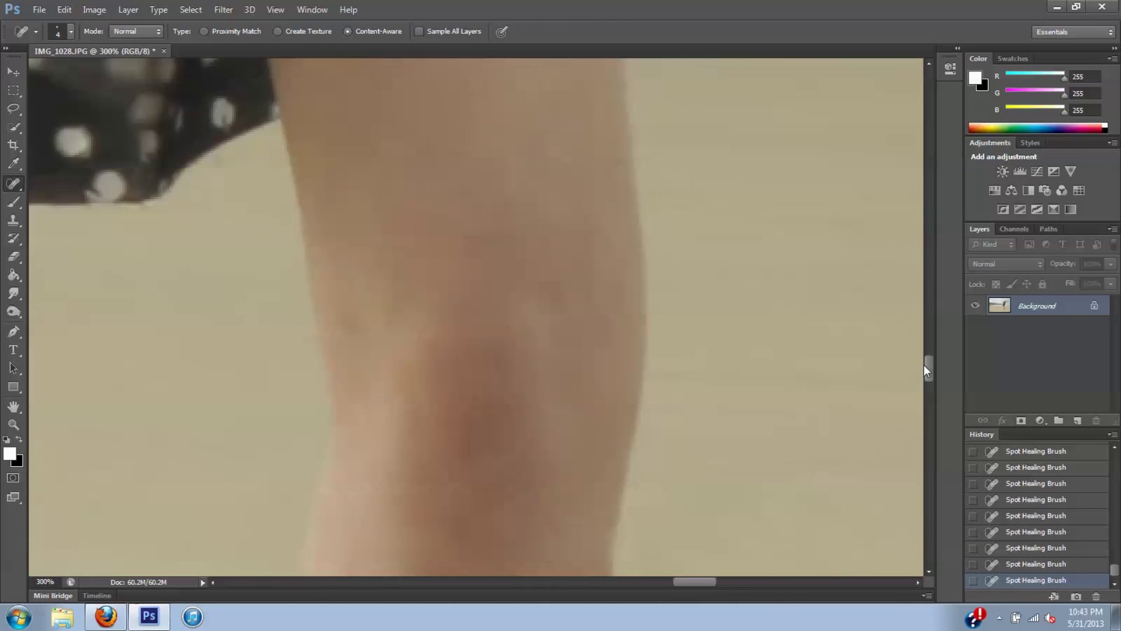
pyautogui.press(']')
pyautogui.press(']')
pyautogui.press(']')
pyautogui.press(']')
pyautogui.press(']')
pyautogui.press(']')
pyautogui.press(']')
pyautogui.click(500, 358)
# Step: Heal the skin marks on the thigh of the standing leg with a 9 px brush
pyautogui.press('[')
pyautogui.scroll(3, 925, 369)
pyautogui.click(383, 185)
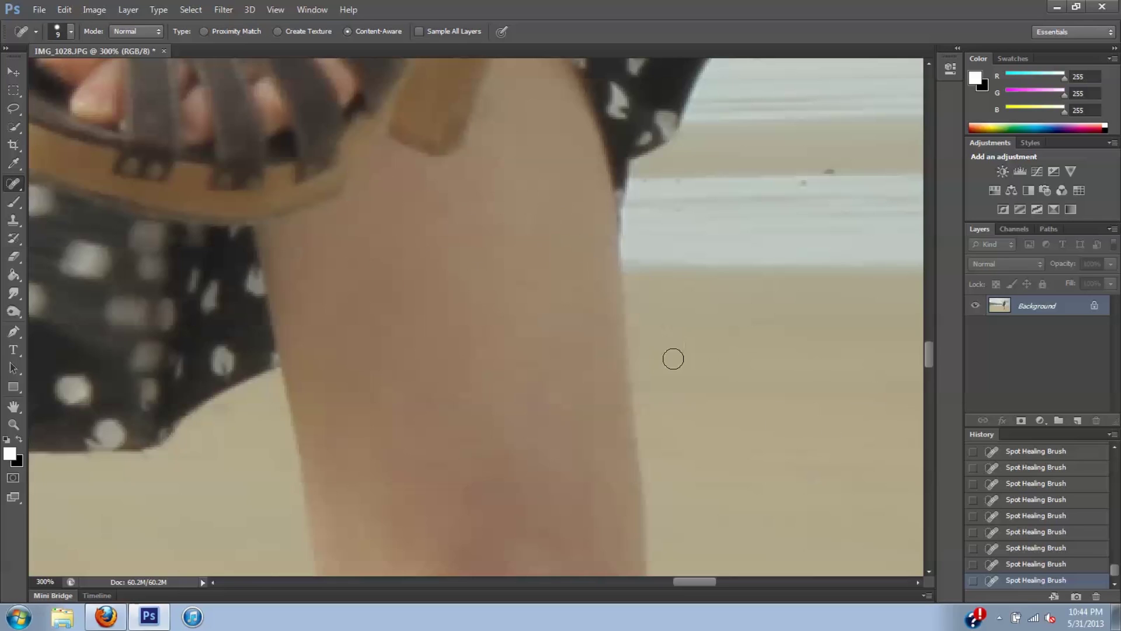
pyautogui.moveTo(369, 275); pyautogui.dragTo(396, 292)
pyautogui.click(438, 343)
pyautogui.click(508, 401)
# Step: Heal the mark just above the standing knee and the uneven skin along the calf below it
pyautogui.scroll(-5, 931, 354)
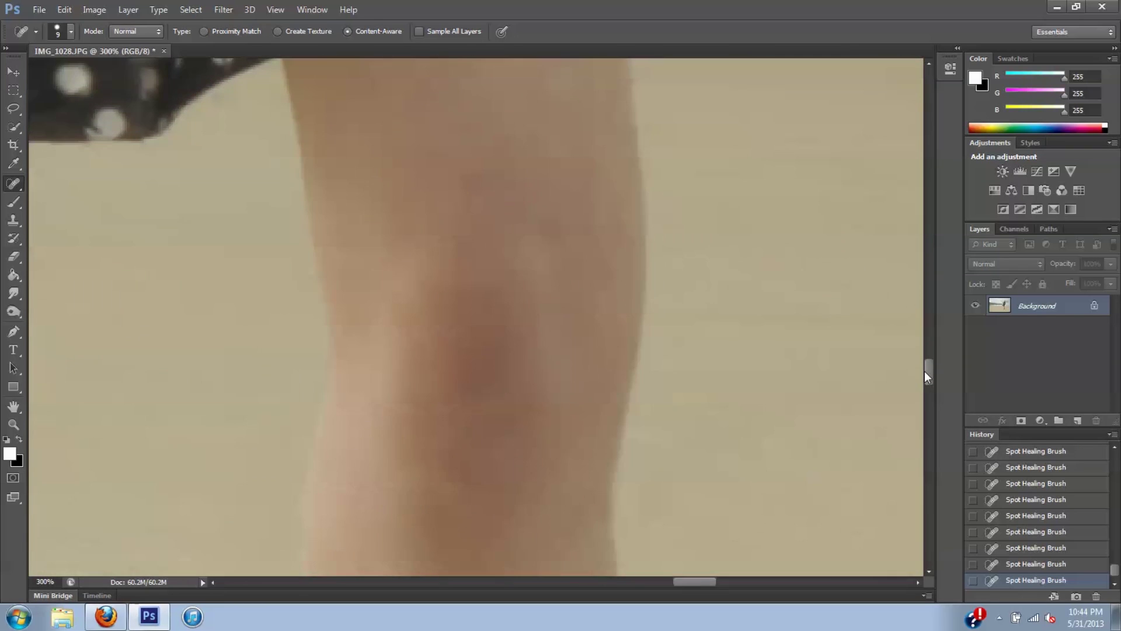
pyautogui.scroll(1, 925, 375)
pyautogui.click(395, 253)
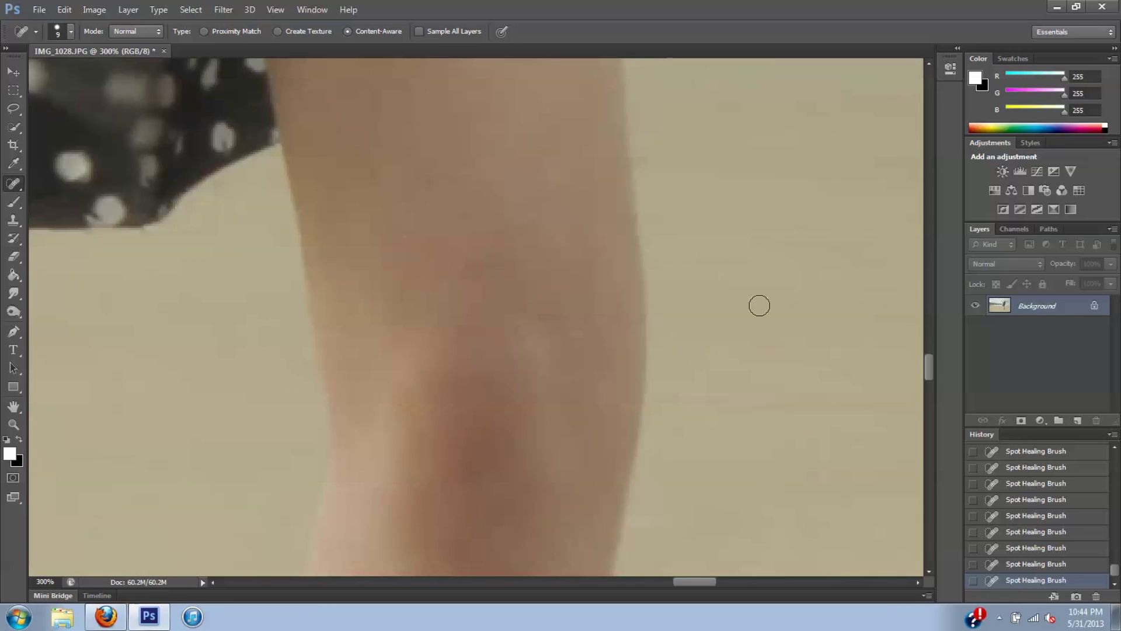
pyautogui.scroll(-4, 927, 381)
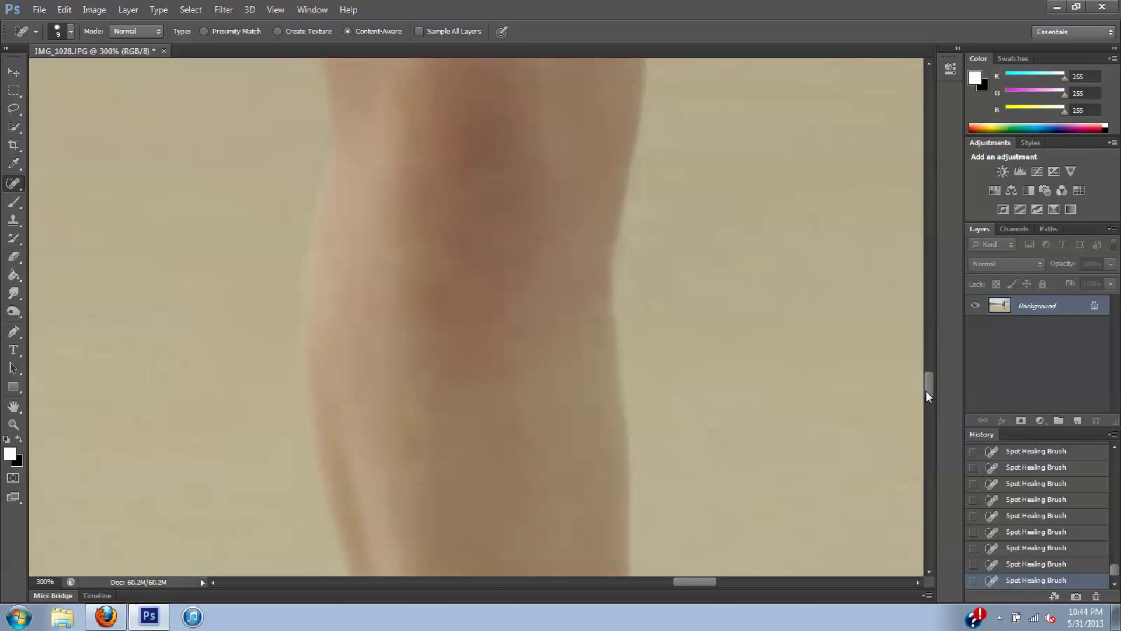
pyautogui.scroll(3, 924, 388)
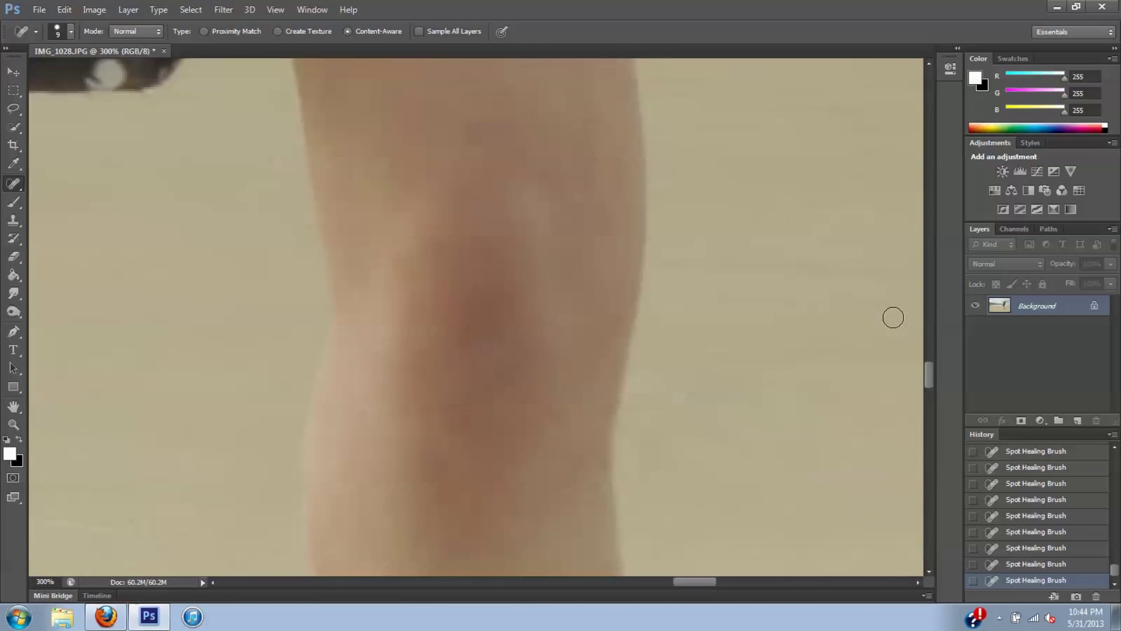
pyautogui.moveTo(932, 372); pyautogui.dragTo(928, 377)
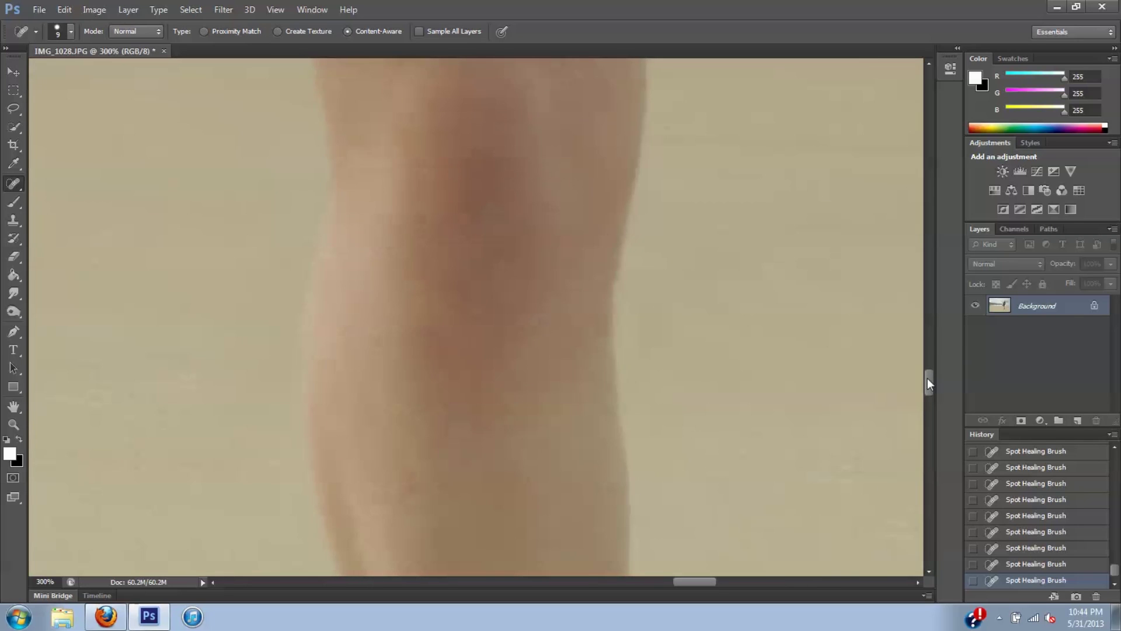
pyautogui.moveTo(362, 384); pyautogui.dragTo(432, 495)
# Step: Heal the skin marks down the shin of the standing leg with an 8 px brush
pyautogui.moveTo(929, 379); pyautogui.dragTo(926, 399)
pyautogui.moveTo(440, 290); pyautogui.dragTo(466, 329)
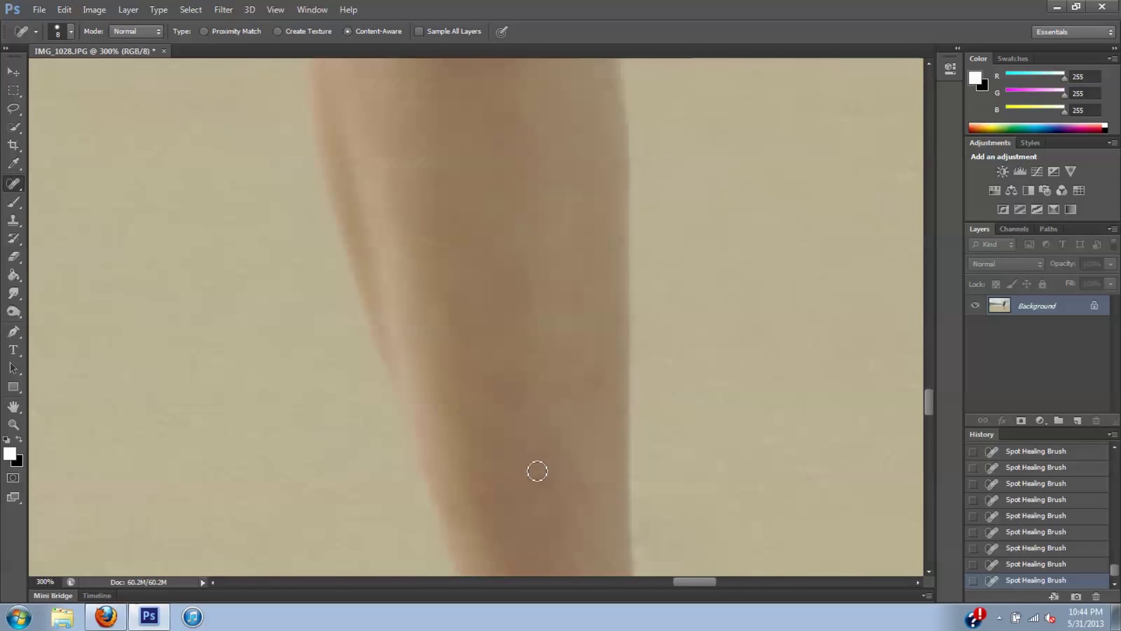
pyautogui.click(449, 511)
pyautogui.moveTo(932, 400); pyautogui.dragTo(930, 411)
pyautogui.moveTo(586, 301); pyautogui.dragTo(584, 321)
pyautogui.click(608, 417)
pyautogui.click(612, 444)
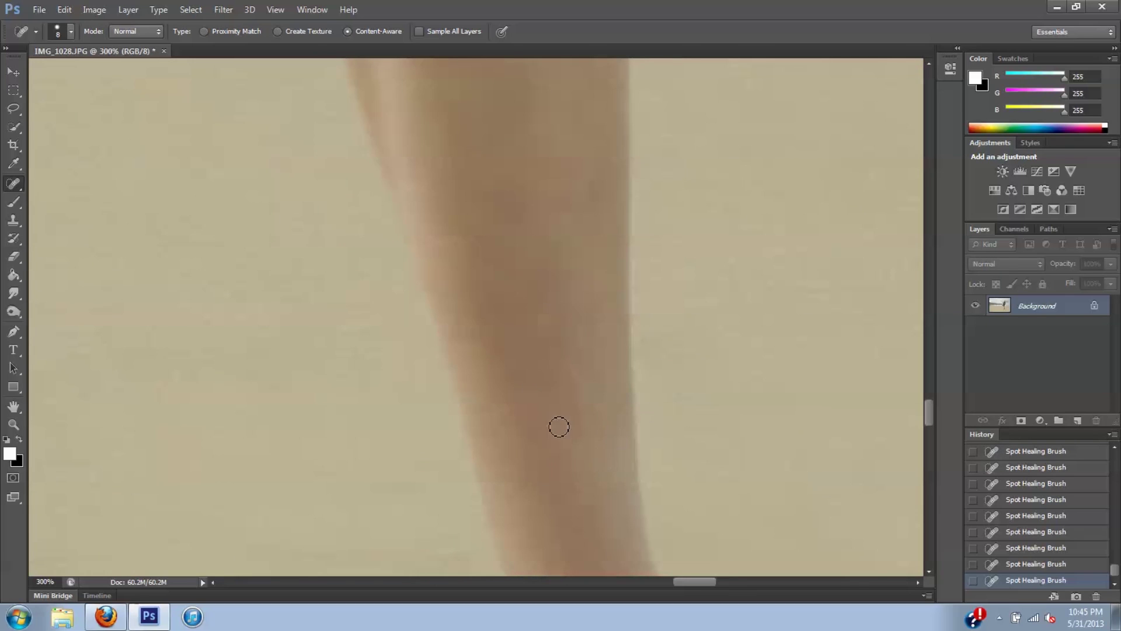
pyautogui.moveTo(506, 352); pyautogui.dragTo(508, 380)
# Step: Heal the marks on the lower shin and ankle, reducing the brush to 7 px for the ankle
pyautogui.moveTo(929, 412); pyautogui.dragTo(929, 424)
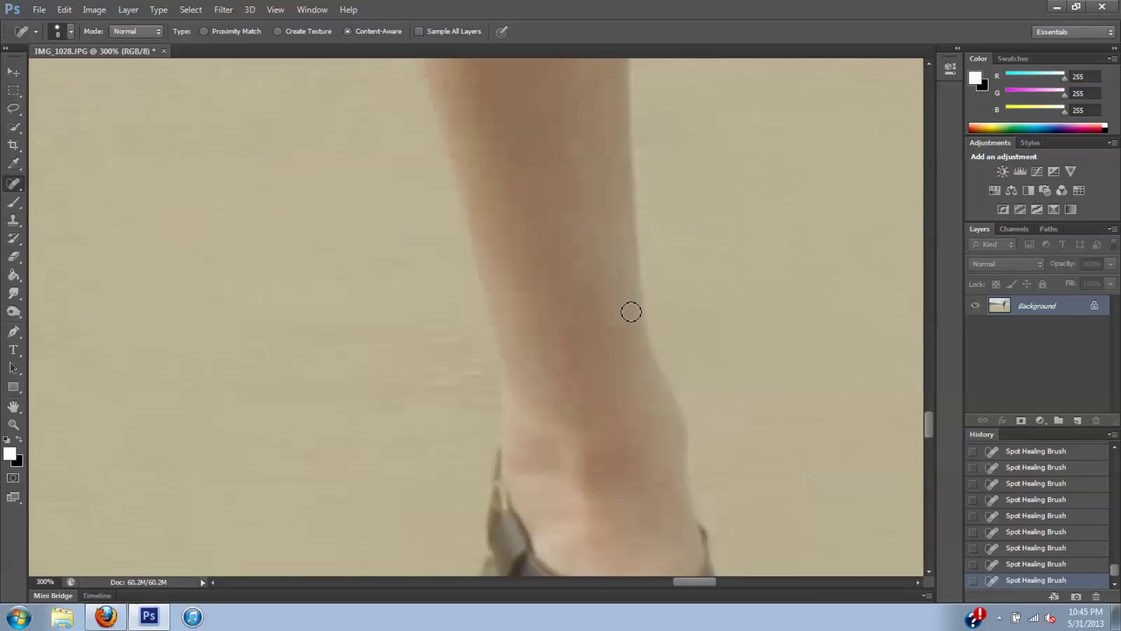
pyautogui.moveTo(532, 226)
pyautogui.mouseDown()
pyautogui.moveTo(548, 222)
pyautogui.moveTo(570, 258)
pyautogui.moveTo(549, 233)
pyautogui.mouseUp()
pyautogui.moveTo(929, 416); pyautogui.dragTo(929, 428)
pyautogui.hotkey('ctrl', 'z')
pyautogui.hotkey('ctrl', 'z')
pyautogui.press('[')
pyautogui.hotkey('ctrl', 'z')
pyautogui.moveTo(596, 358); pyautogui.dragTo(593, 365)
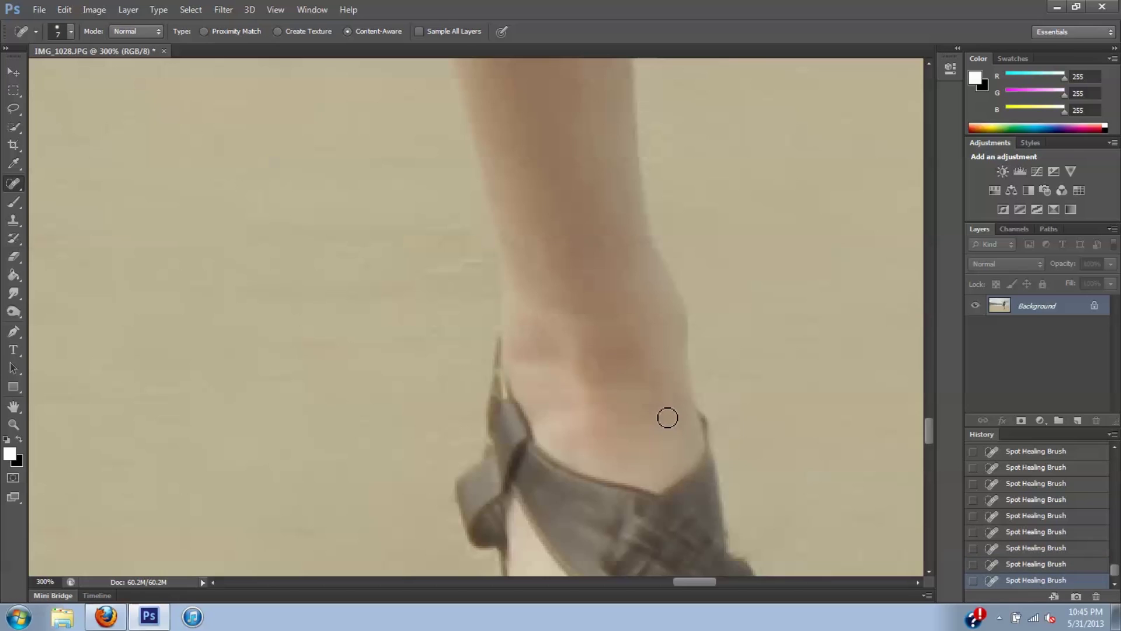
# Step: Undo the last ankle stroke and heal the same spot with a 4 px brush
pyautogui.click(1071, 567)
pyautogui.press('[')
pyautogui.press('[')
pyautogui.moveTo(598, 358)
pyautogui.mouseDown()
pyautogui.moveTo(624, 371)
pyautogui.moveTo(604, 360)
pyautogui.moveTo(642, 402)
pyautogui.moveTo(594, 336)
pyautogui.moveTo(606, 358)
pyautogui.mouseUp()
pyautogui.scroll(-4, 498, 351)
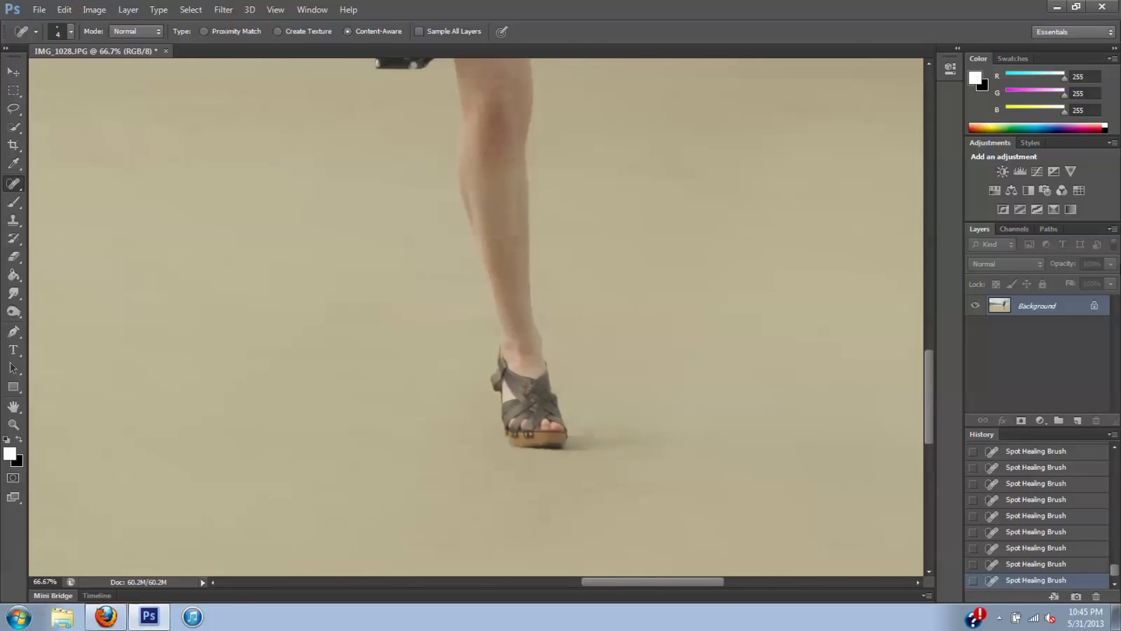
pyautogui.scroll(-3, 498, 351)
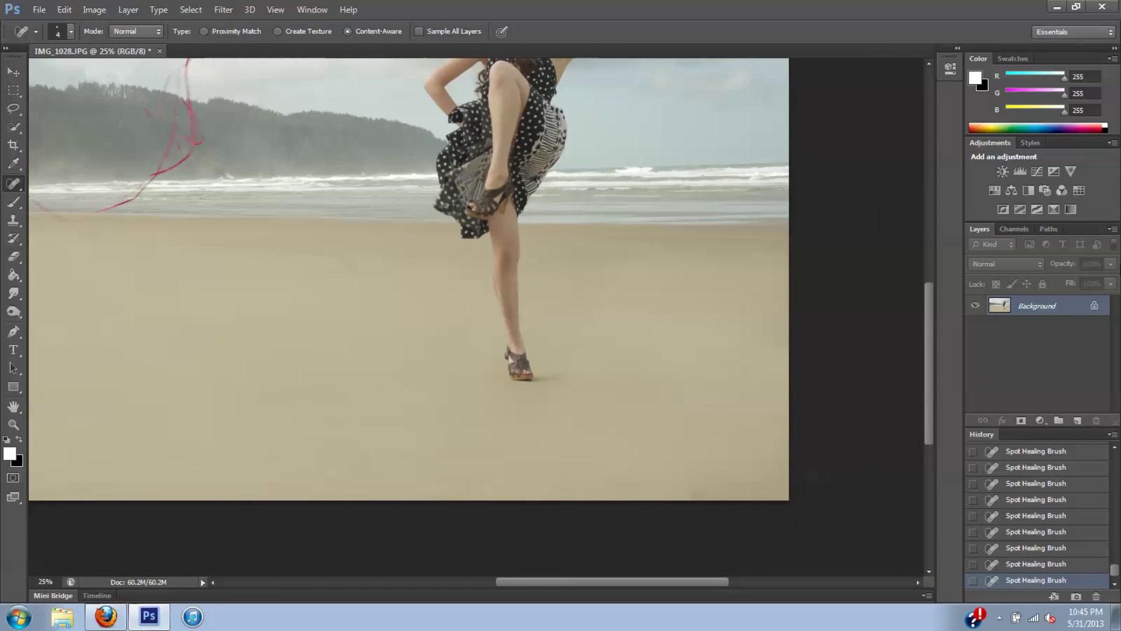
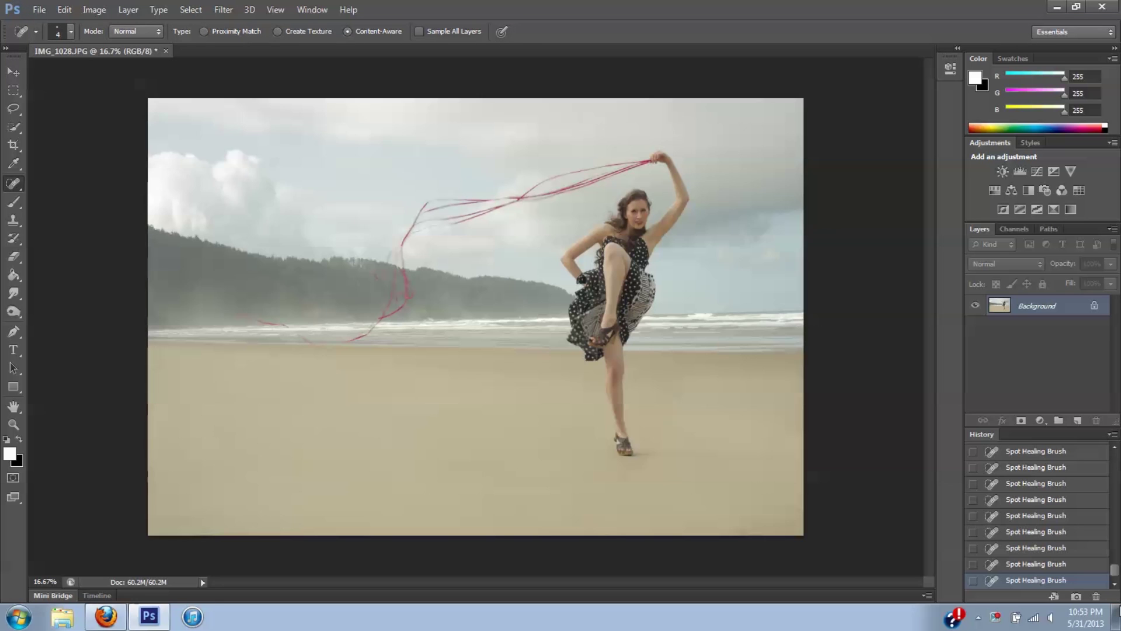
# Step: Choose the Burn tool for darkening details on the woman's face
pyautogui.hotkey('ctrl', '+')
pyautogui.hotkey('ctrl', '+')
pyautogui.hotkey('ctrl', '+')
pyautogui.hotkey('ctrl', '+')
pyautogui.hotkey('ctrl', '+')
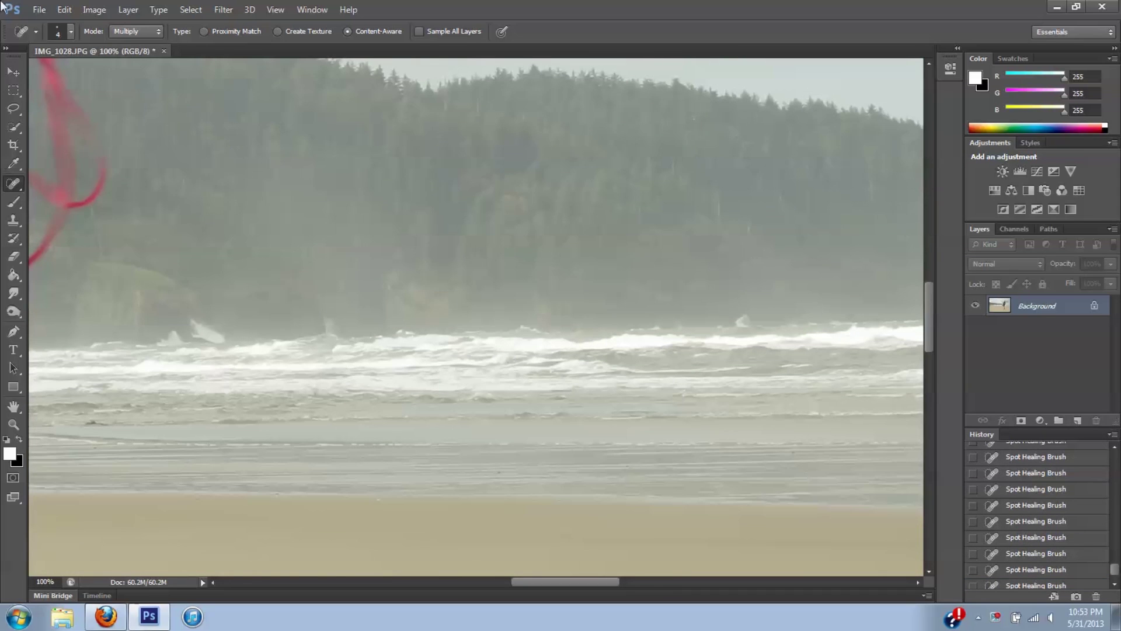
pyautogui.moveTo(524, 583); pyautogui.dragTo(623, 581)
pyautogui.moveTo(933, 299); pyautogui.dragTo(921, 217)
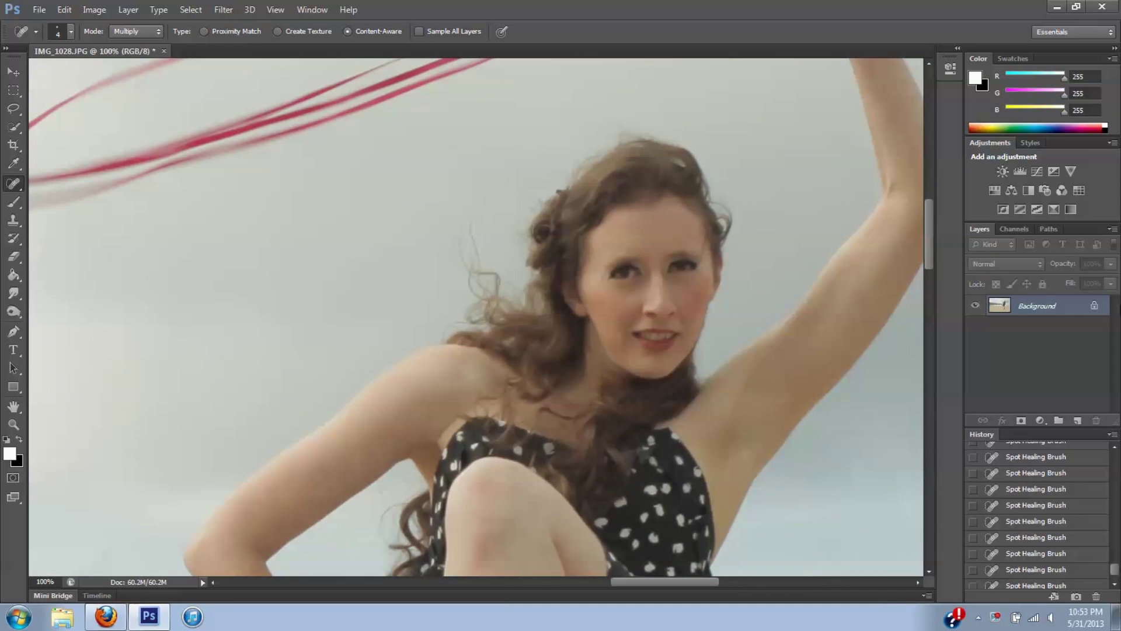
pyautogui.hotkey('shift', '+')
pyautogui.hotkey('ctrl', '+')
pyautogui.hotkey('ctrl', '+')
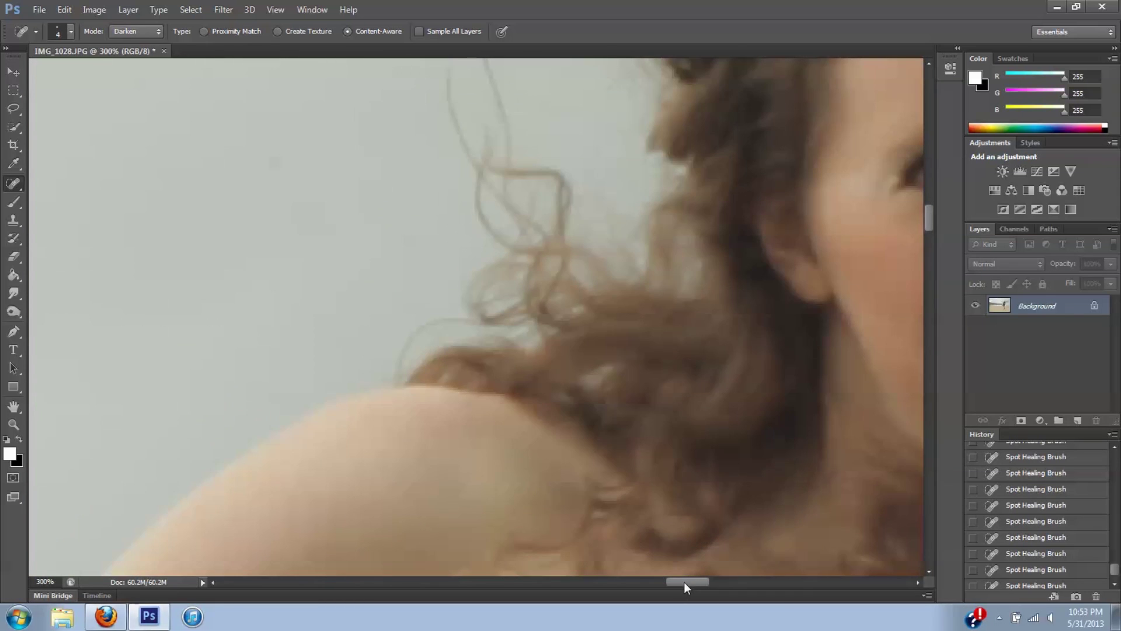
pyautogui.moveTo(684, 582); pyautogui.dragTo(706, 582)
pyautogui.moveTo(927, 222); pyautogui.dragTo(927, 215)
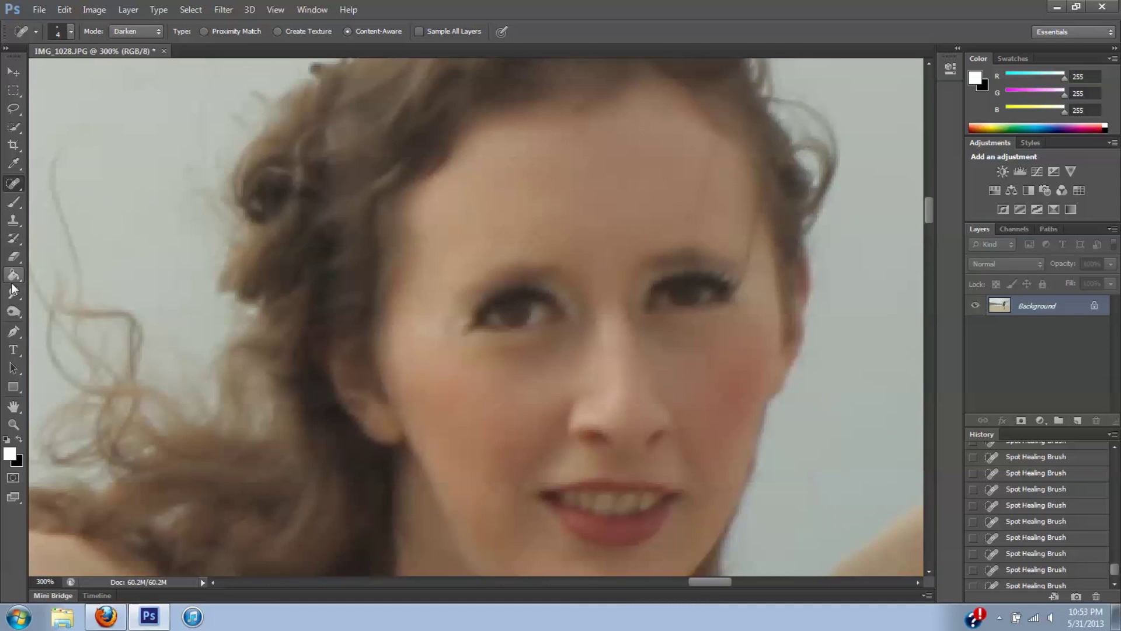
pyautogui.click(12, 312)
pyautogui.click(12, 315)
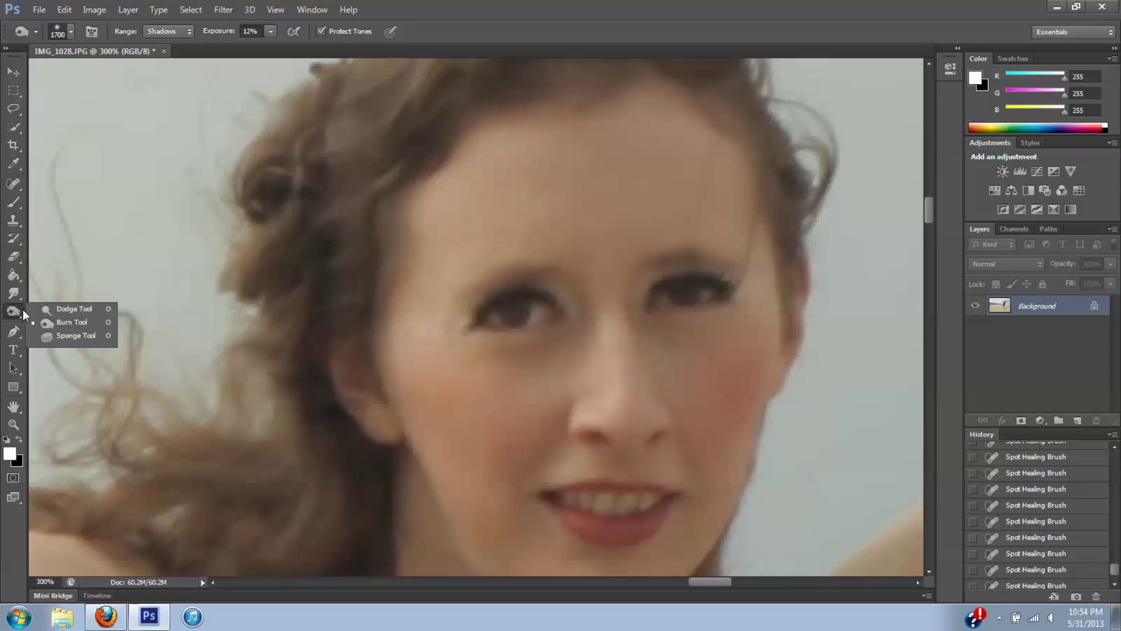
pyautogui.click(41, 322)
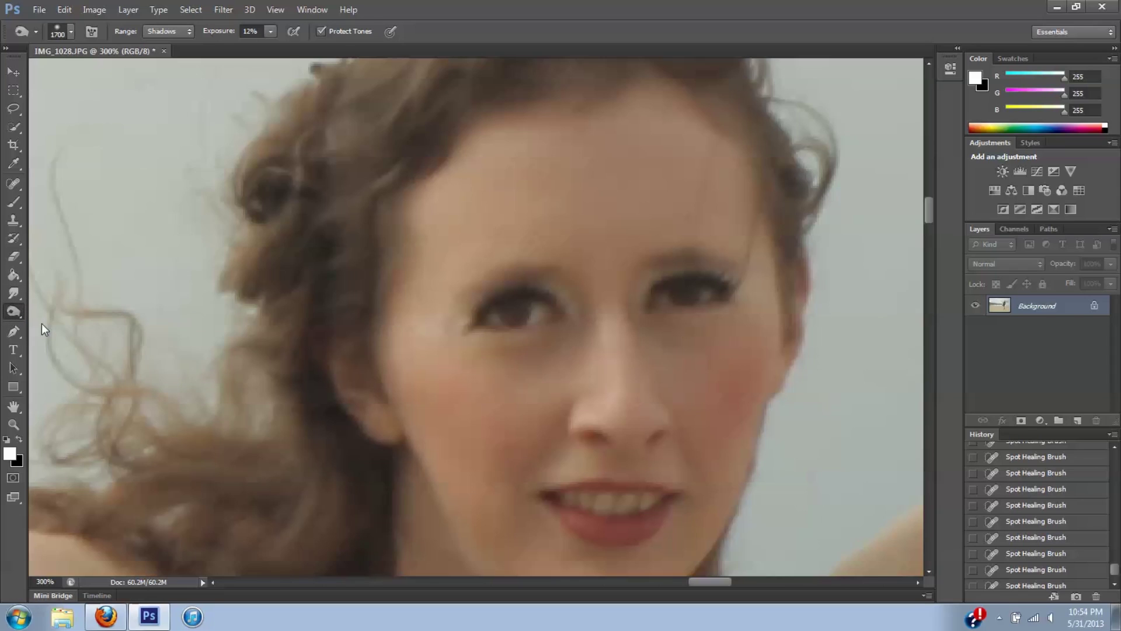
# Step: Set the Burn tool to the Midtones range at 8% exposure with a 10 px brush
pyautogui.click(188, 32)
pyautogui.click(180, 31)
pyautogui.click(188, 30)
pyautogui.click(169, 56)
pyautogui.click(271, 32)
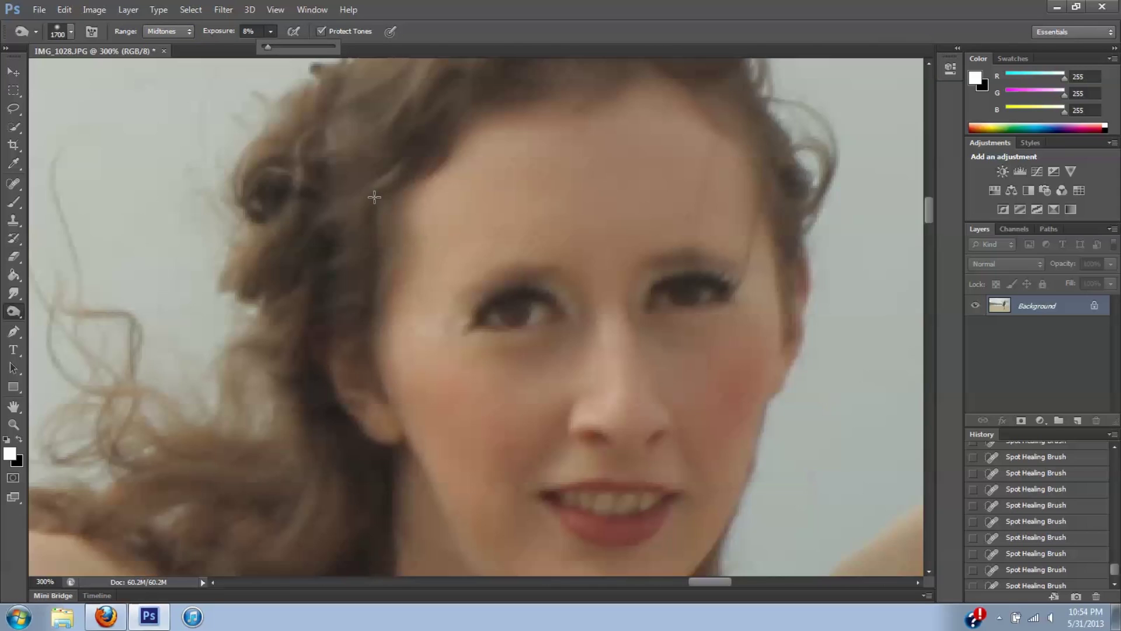
pyautogui.click(19, 539)
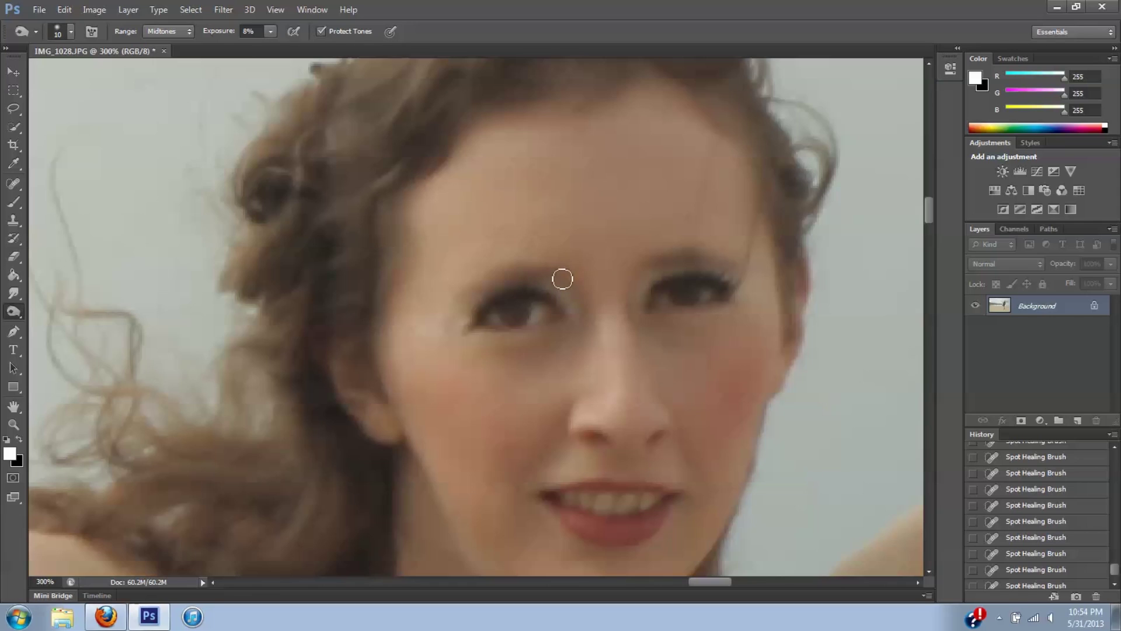
# Step: Darken the eyebrow on the raised-arm side of the face with a slightly smaller Burn brush
pyautogui.press('[')
pyautogui.moveTo(653, 266); pyautogui.dragTo(652, 331)
pyautogui.moveTo(653, 269)
pyautogui.mouseDown()
pyautogui.moveTo(678, 253)
pyautogui.moveTo(734, 268)
pyautogui.moveTo(703, 253)
pyautogui.moveTo(760, 281)
pyautogui.mouseUp()
# Step: Darken and extend the eyebrow on the bent-arm side of the face with a 7 px Burn brush
pyautogui.press('[')
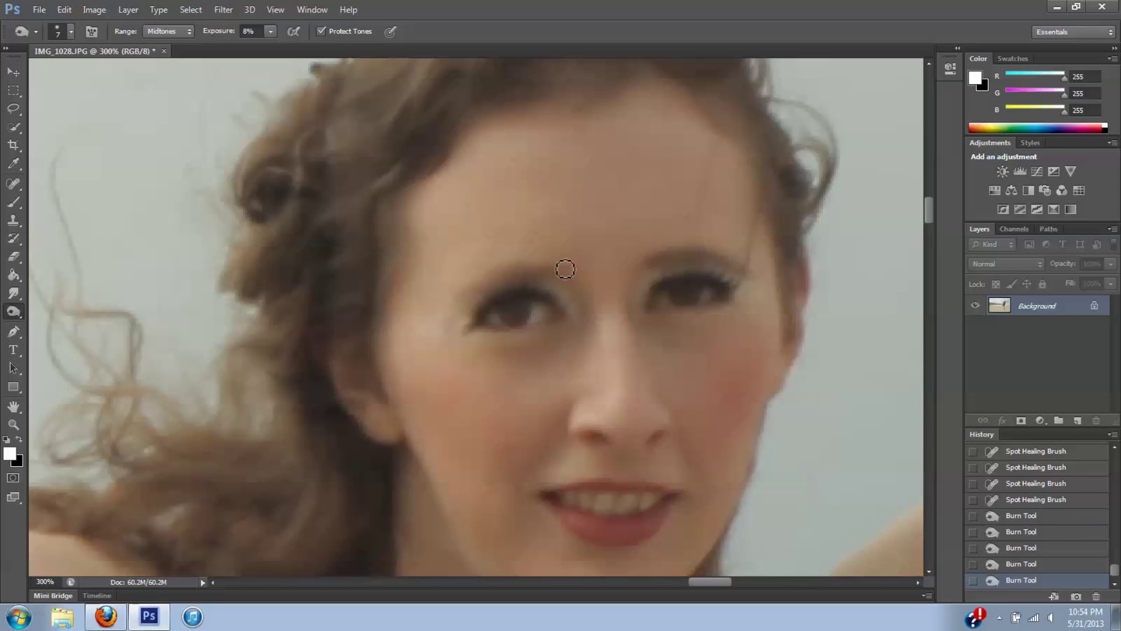
pyautogui.moveTo(531, 279)
pyautogui.mouseDown()
pyautogui.moveTo(475, 284)
pyautogui.moveTo(558, 278)
pyautogui.moveTo(526, 268)
pyautogui.moveTo(569, 275)
pyautogui.moveTo(500, 275)
pyautogui.moveTo(451, 308)
pyautogui.mouseUp()
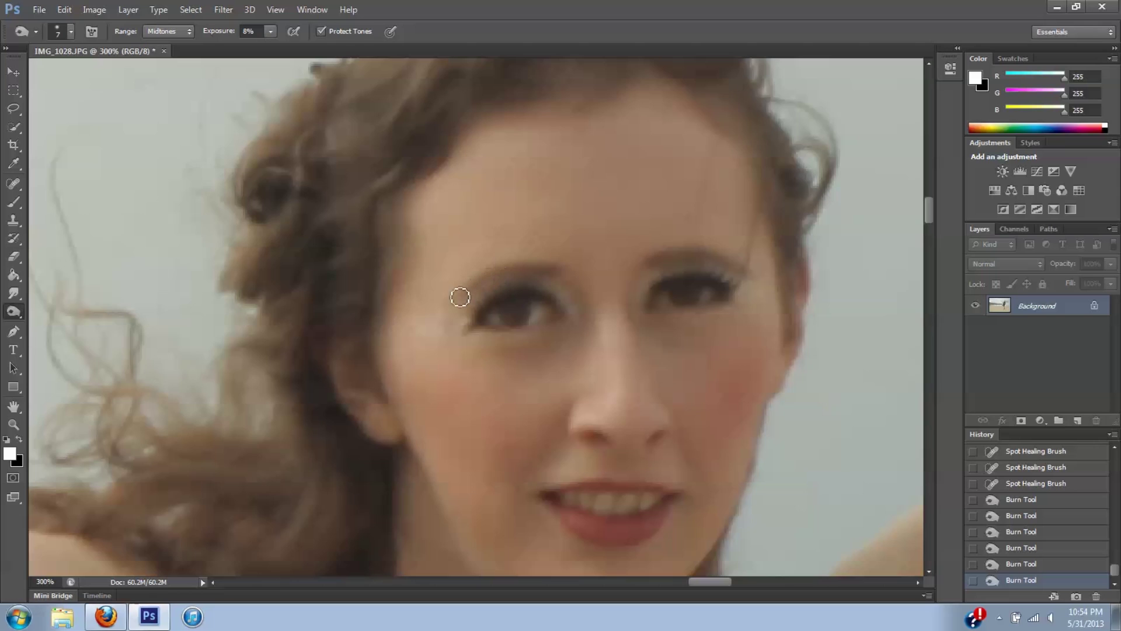
pyautogui.moveTo(491, 279)
pyautogui.mouseDown()
pyautogui.moveTo(552, 272)
pyautogui.moveTo(519, 275)
pyautogui.moveTo(507, 310)
pyautogui.moveTo(570, 469)
pyautogui.moveTo(504, 340)
pyautogui.moveTo(492, 286)
pyautogui.moveTo(448, 306)
pyautogui.mouseUp()
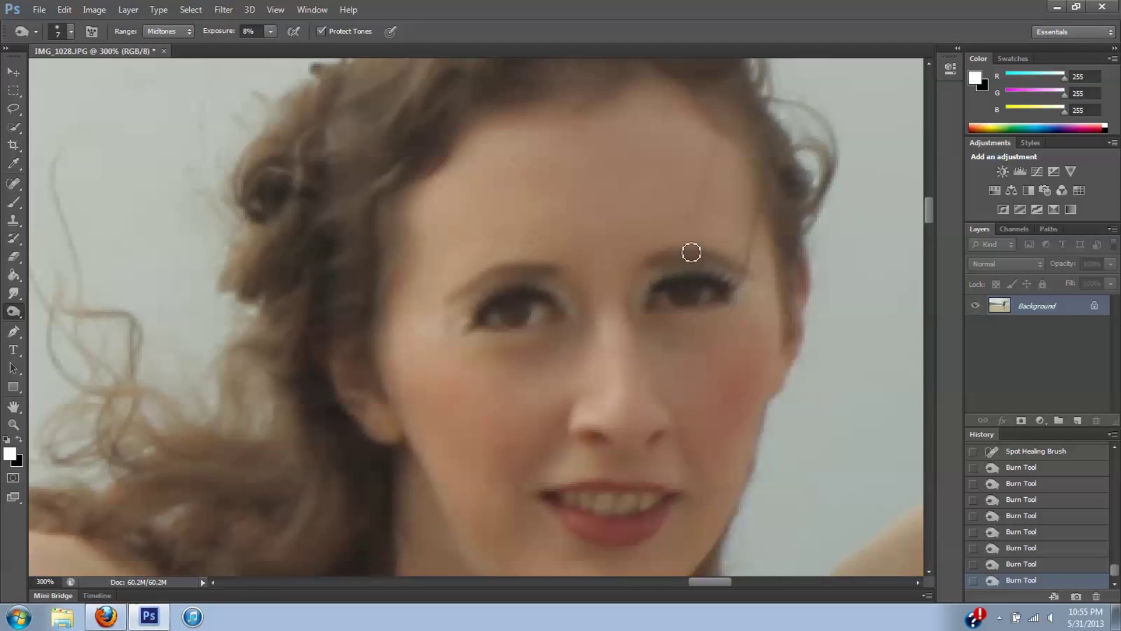
# Step: Set the Burn tool's range to Shadows and undo the last burn stroke
pyautogui.click(169, 31)
pyautogui.click(164, 40)
pyautogui.click(622, 338)
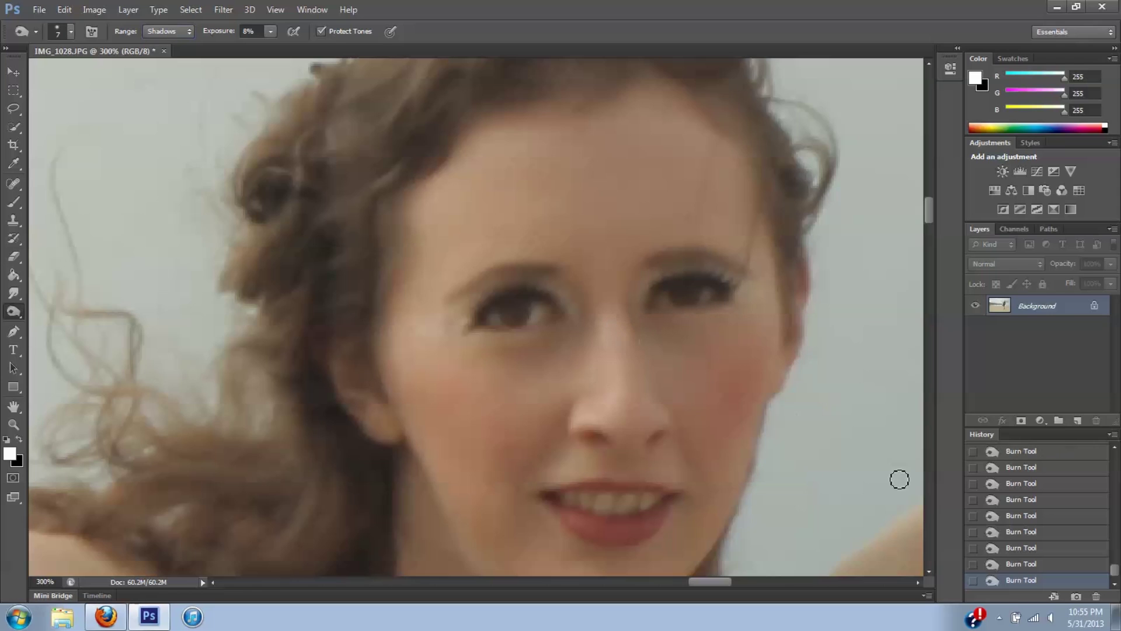
pyautogui.click(1034, 565)
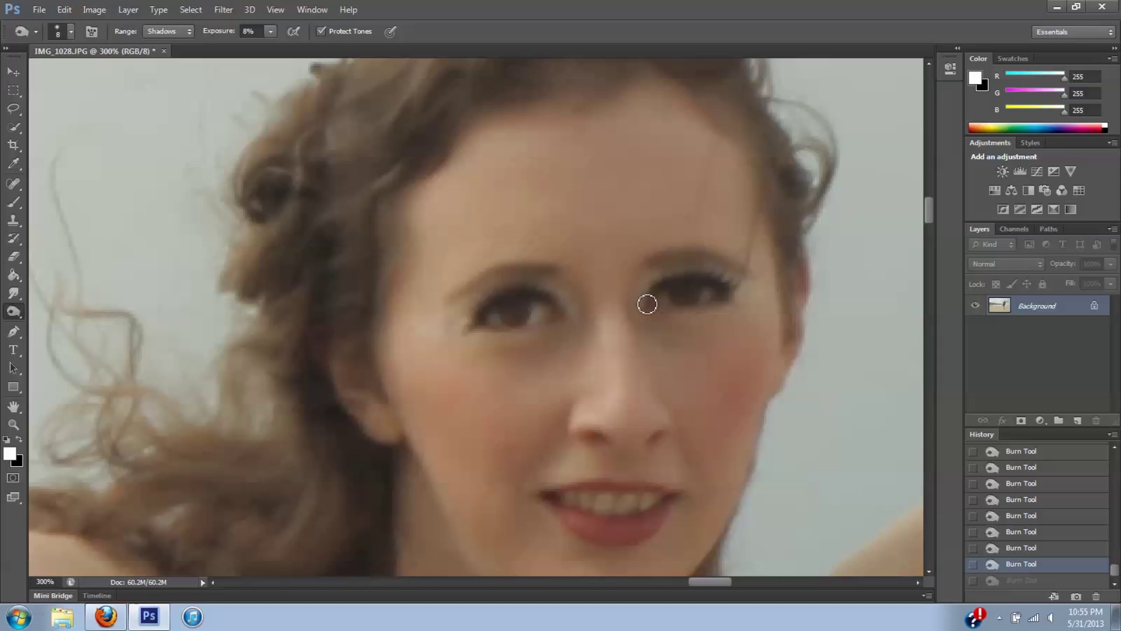
# Step: Darken the upper lash line of the eye on the raised-arm side with a 10 px Burn brush
pyautogui.press(']')
pyautogui.press('p')
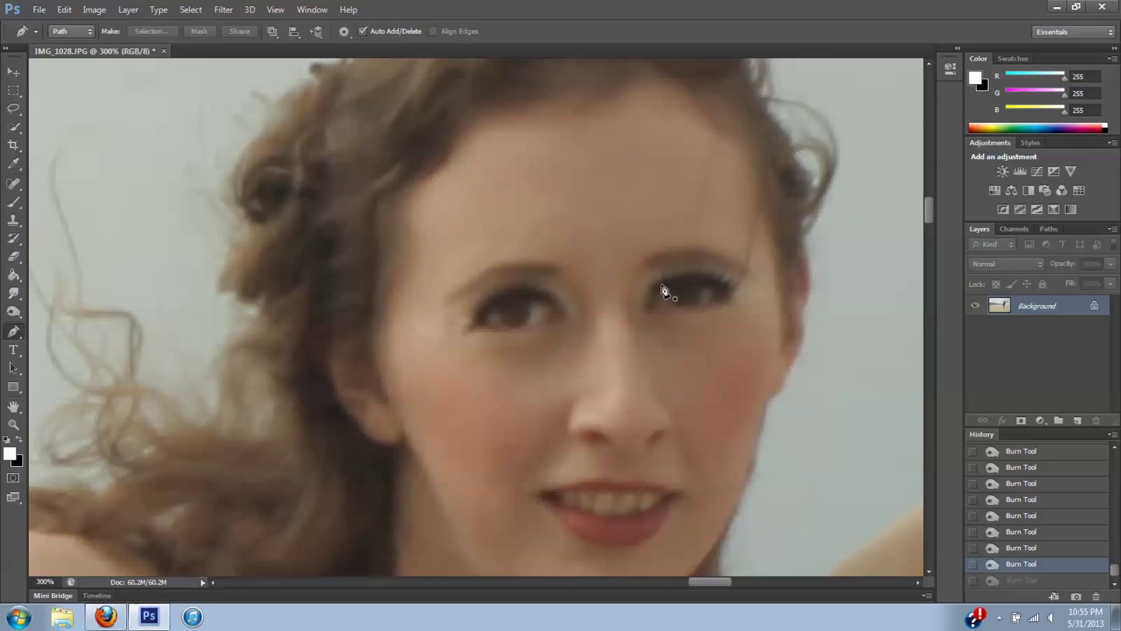
pyautogui.click(11, 202)
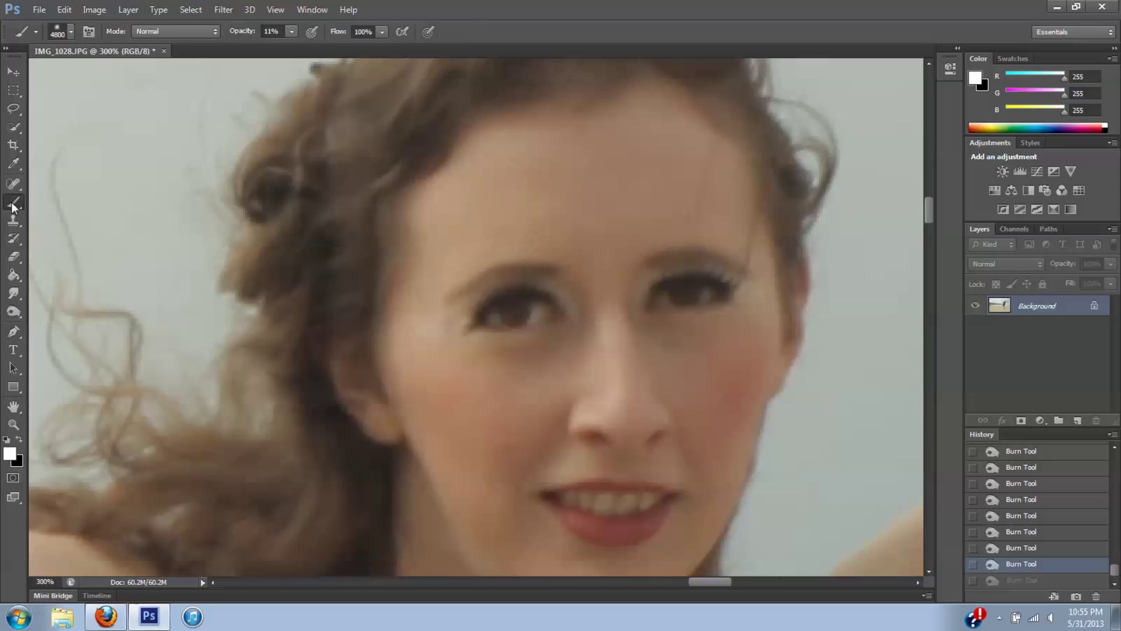
pyautogui.click(13, 311)
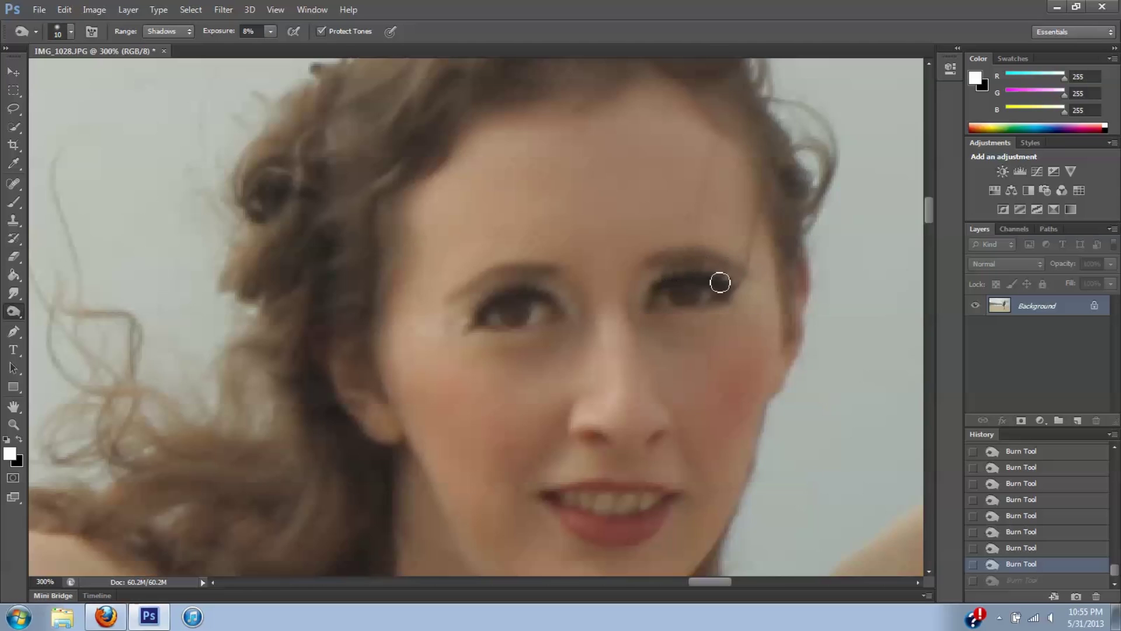
pyautogui.moveTo(720, 283); pyautogui.dragTo(758, 302)
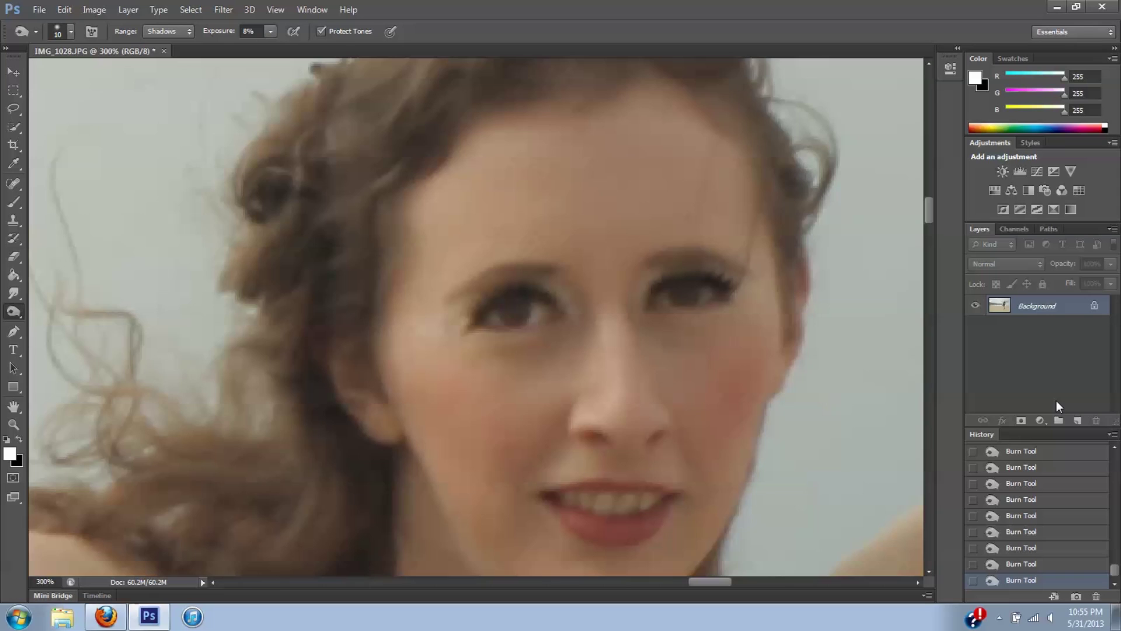
# Step: Step back one burn stroke and darken the upper lash line of the eye on the bent-arm side
pyautogui.click(1045, 564)
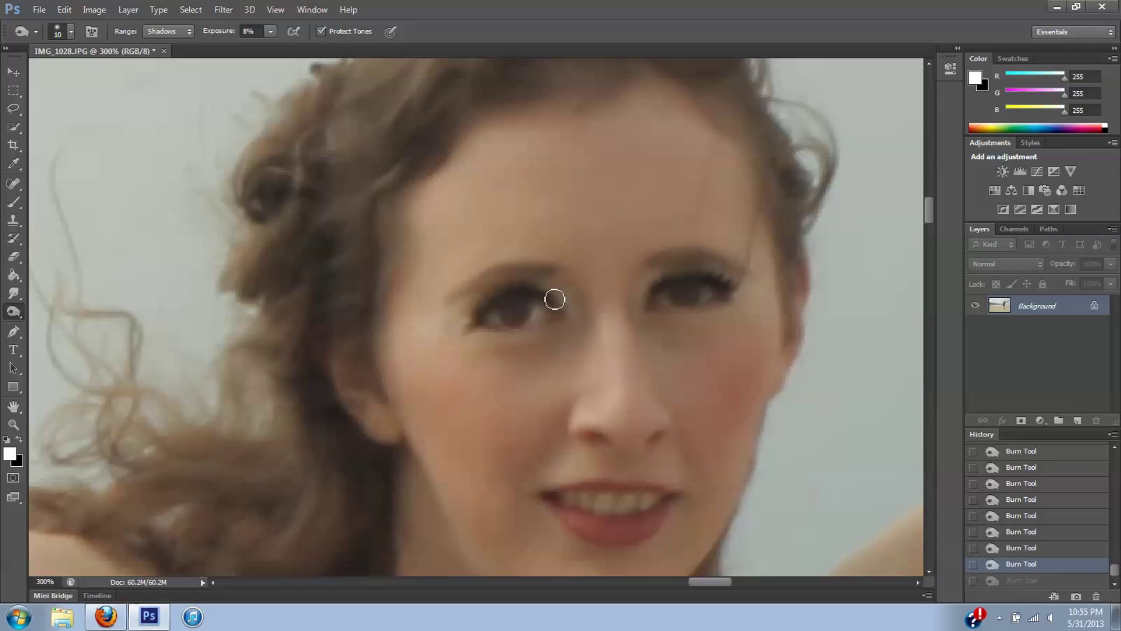
pyautogui.moveTo(554, 301)
pyautogui.mouseDown()
pyautogui.moveTo(514, 290)
pyautogui.moveTo(475, 313)
pyautogui.moveTo(465, 338)
pyautogui.mouseUp()
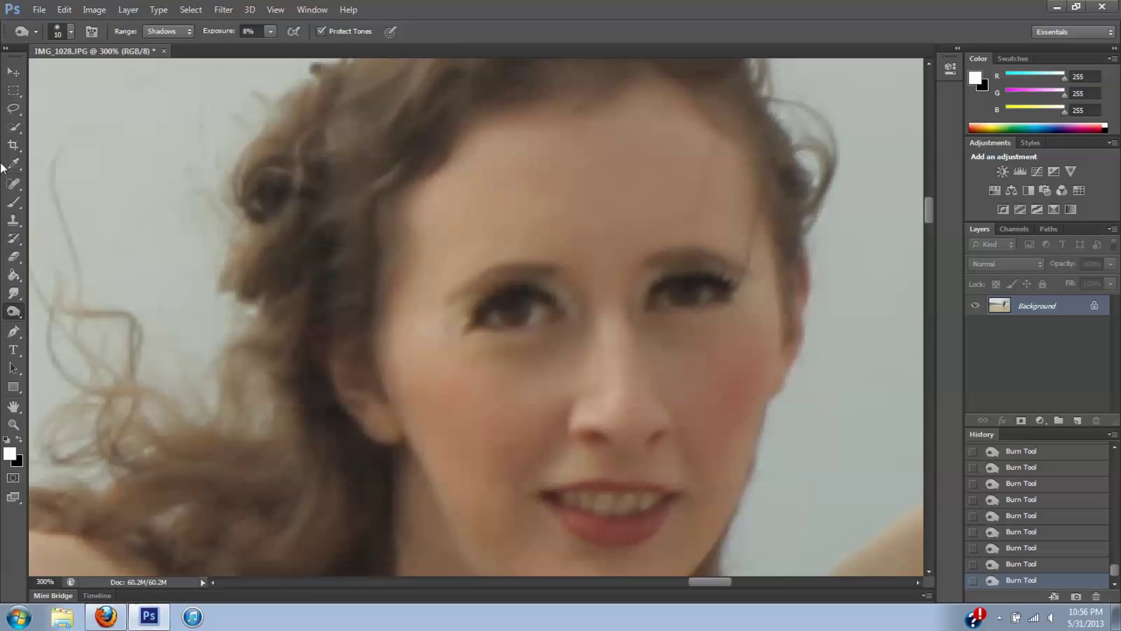
# Step: Lighten both eyes with a 6 px Dodge brush set to Midtones, stepping back the first 8 px stroke
pyautogui.click(14, 313)
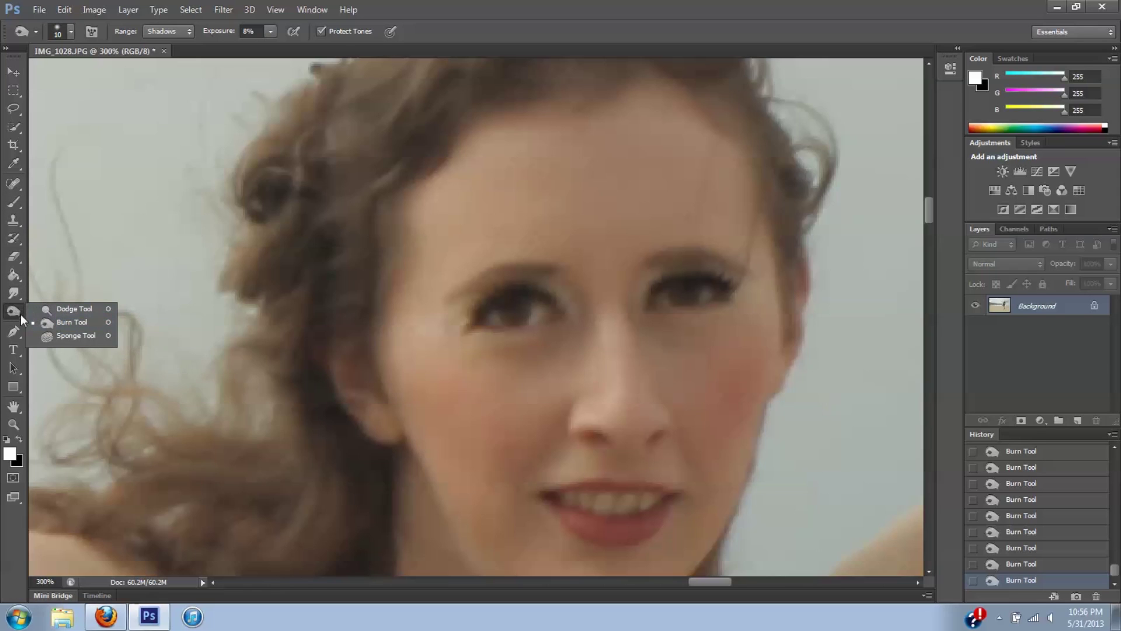
pyautogui.click(66, 308)
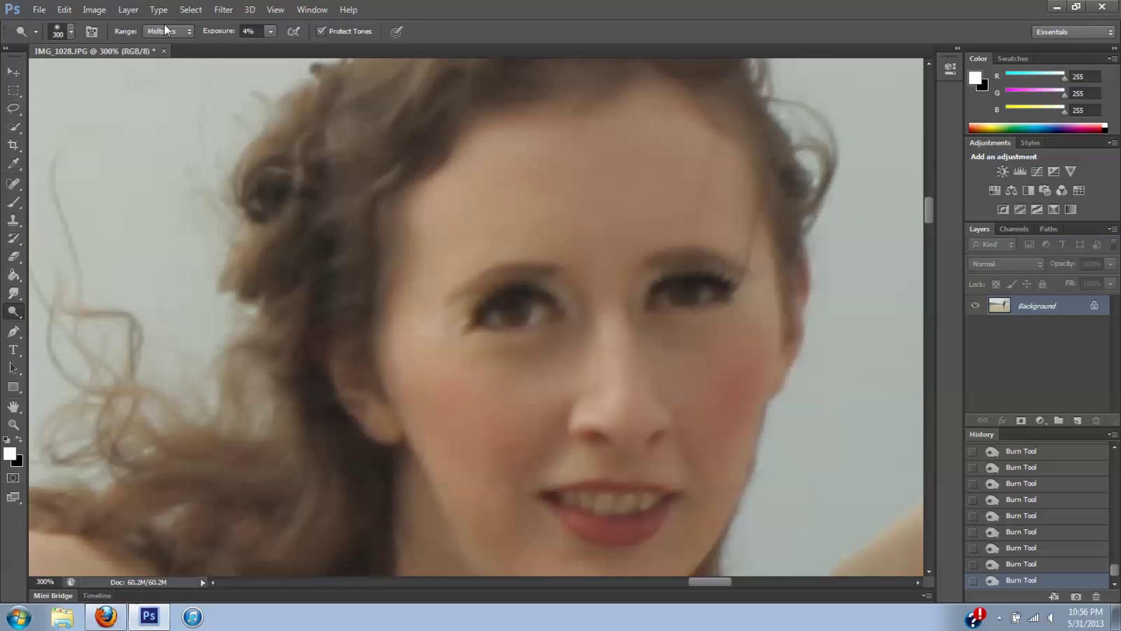
pyautogui.click(182, 31)
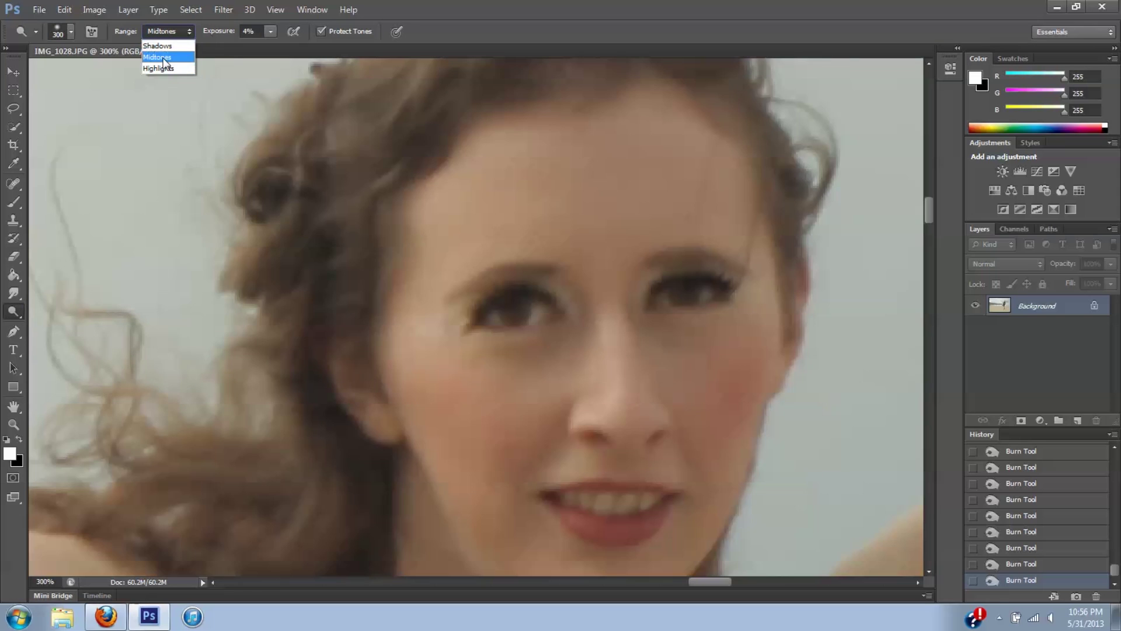
pyautogui.click(164, 58)
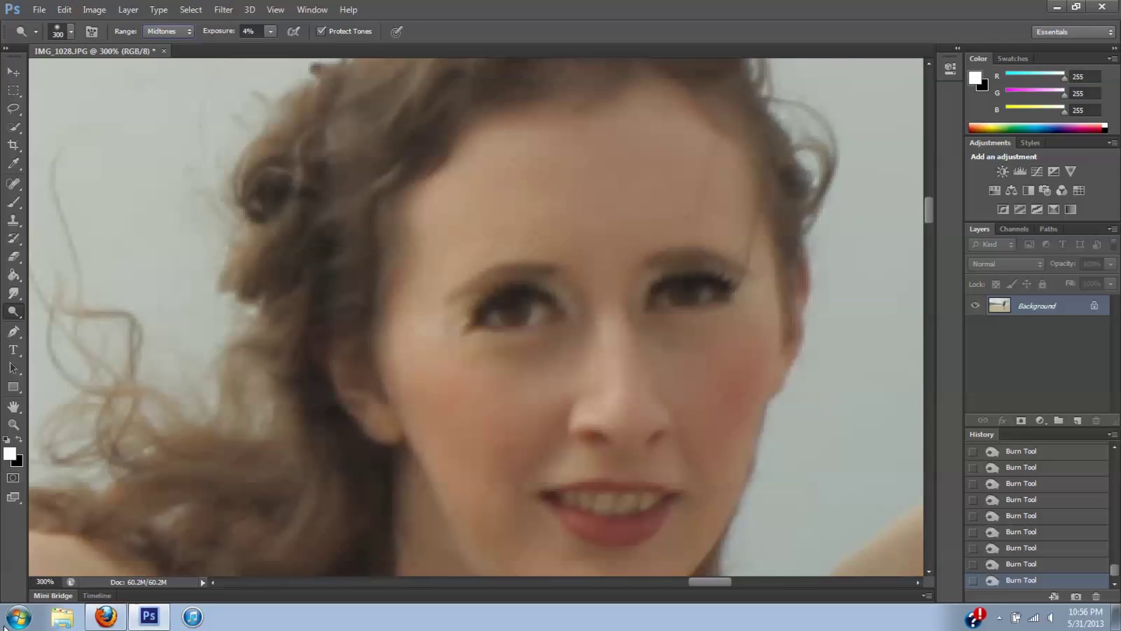
pyautogui.click(169, 60)
pyautogui.press('[')
pyautogui.click(1015, 565)
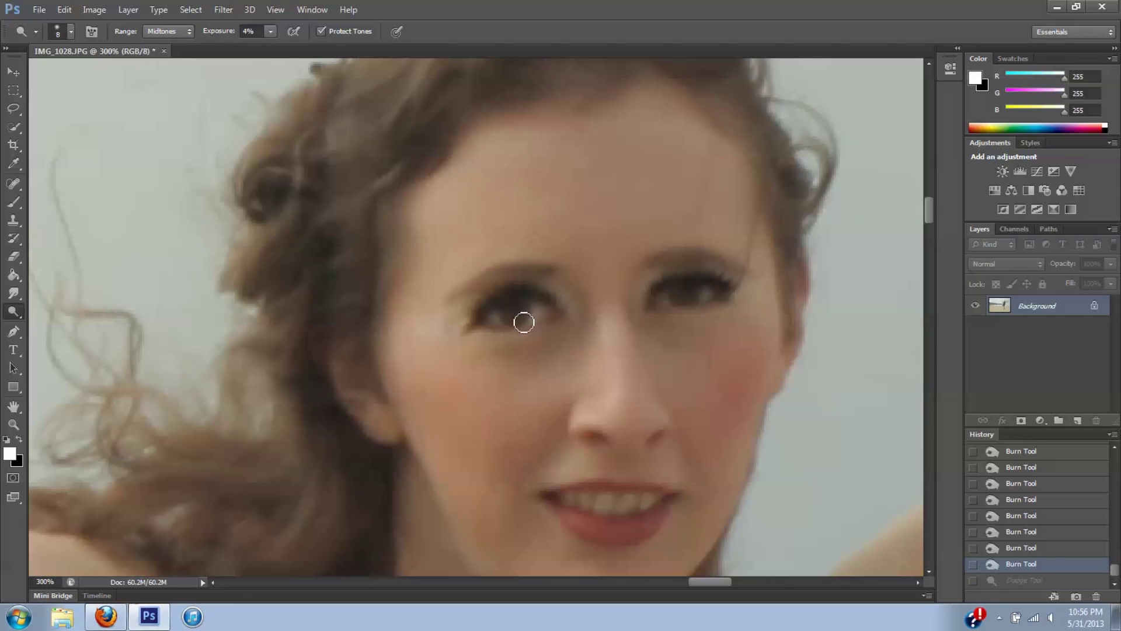
pyautogui.press('[')
pyautogui.moveTo(513, 323)
pyautogui.mouseDown()
pyautogui.moveTo(531, 318)
pyautogui.moveTo(511, 324)
pyautogui.mouseUp()
pyautogui.moveTo(656, 333)
pyautogui.mouseDown()
pyautogui.moveTo(679, 305)
pyautogui.moveTo(693, 311)
pyautogui.mouseUp()
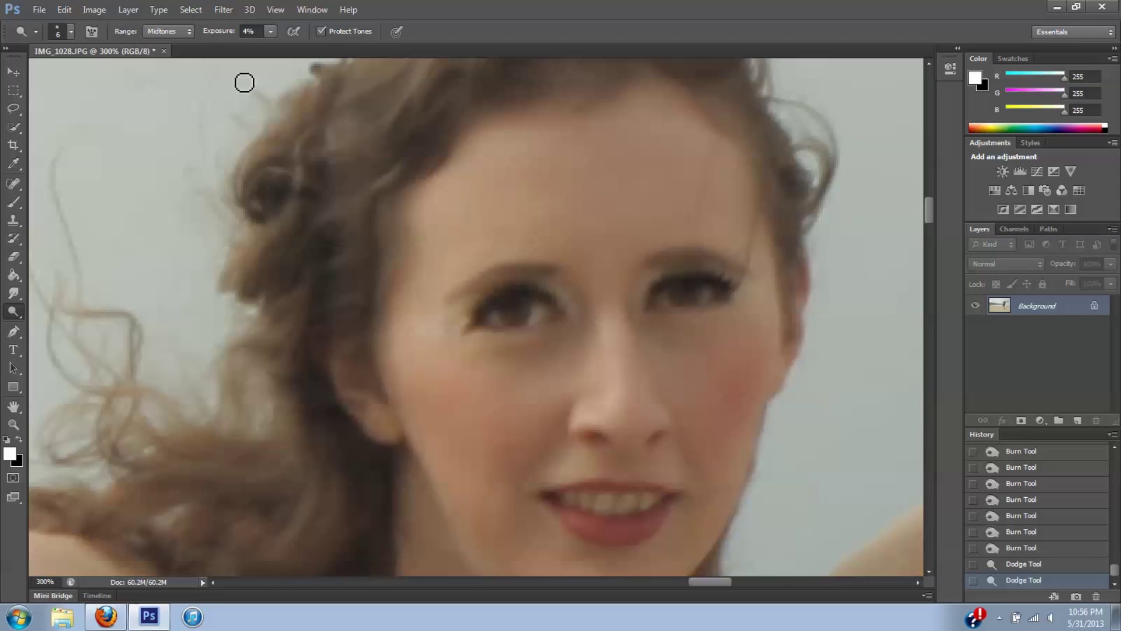
# Step: Set the Dodge tool's range to Highlights and brighten the light areas in both eyes
pyautogui.click(173, 30)
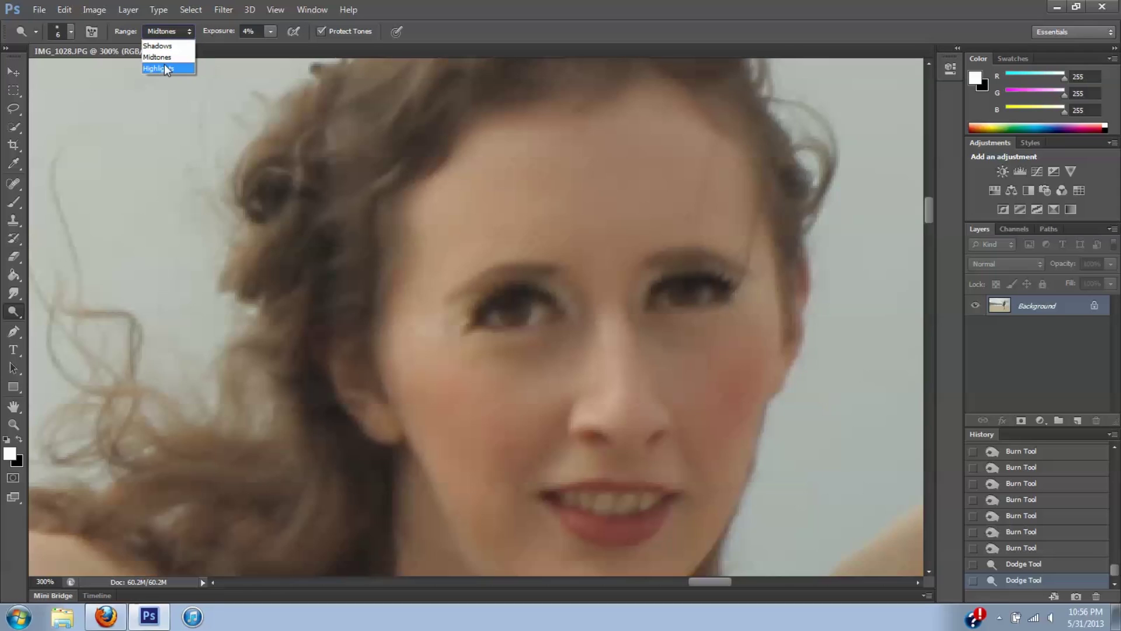
pyautogui.click(167, 69)
pyautogui.moveTo(510, 322); pyautogui.dragTo(534, 330)
pyautogui.moveTo(682, 301)
pyautogui.mouseDown()
pyautogui.moveTo(701, 298)
pyautogui.moveTo(683, 302)
pyautogui.mouseUp()
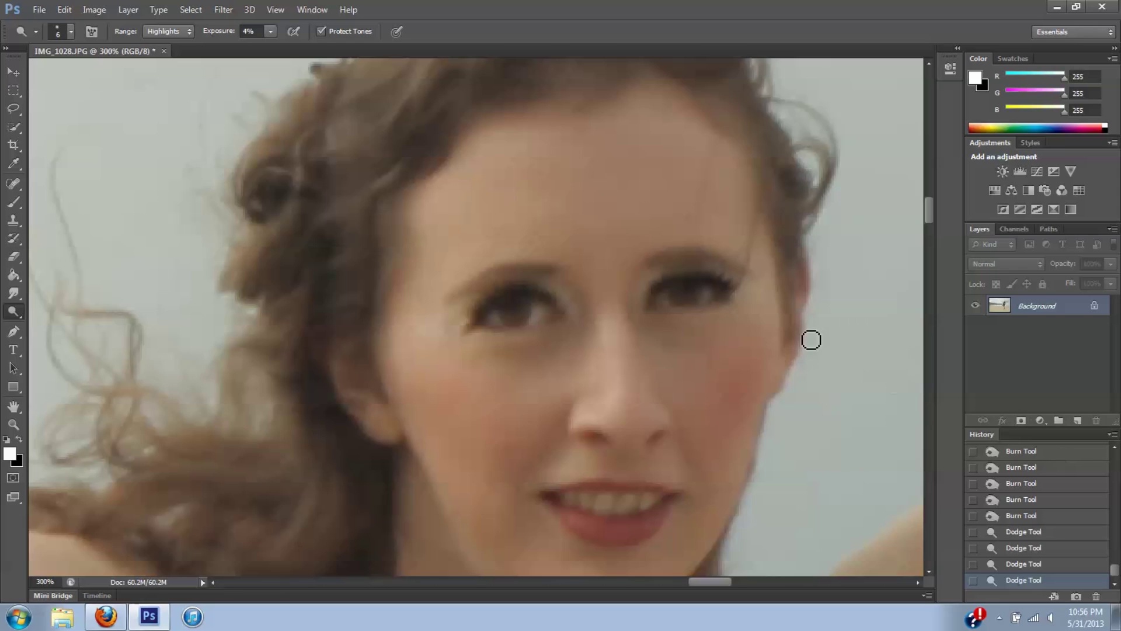
# Step: Compare the face with the history state before the burn strokes, then return to the latest dodge state
pyautogui.scroll(5, 1051, 508)
pyautogui.scroll(2, 1052, 508)
pyautogui.click(1049, 505)
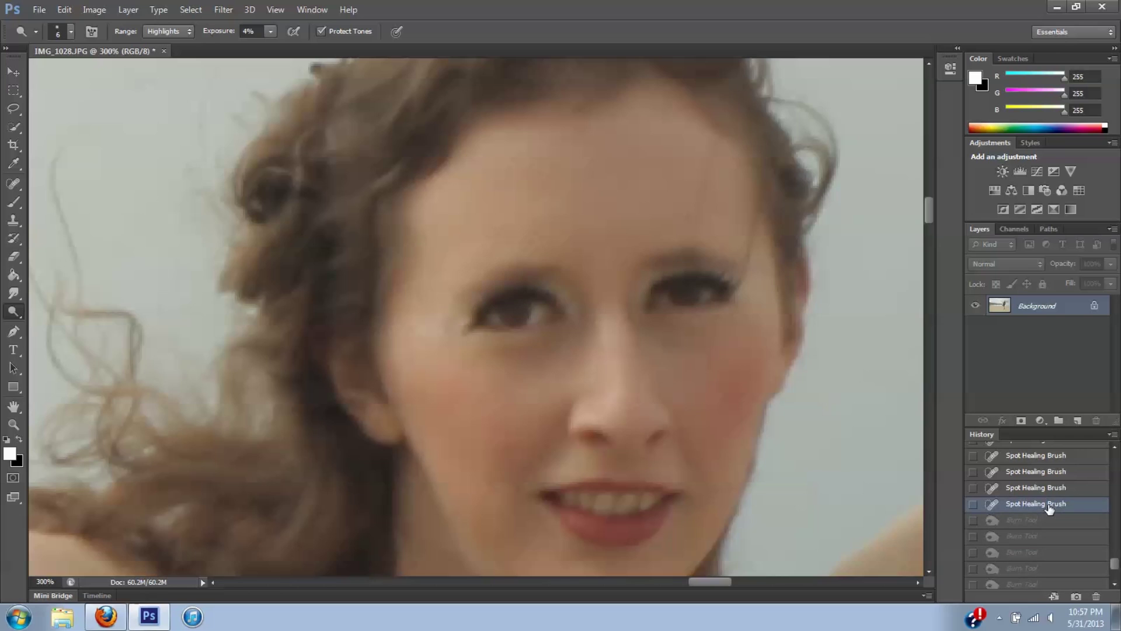
pyautogui.scroll(-4, 1049, 508)
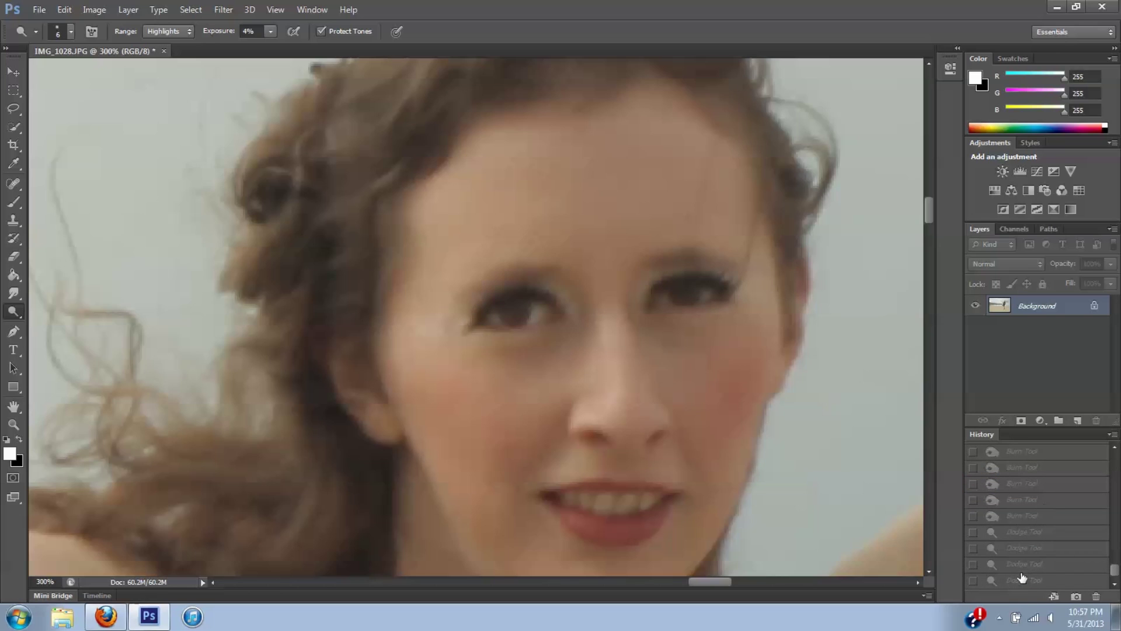
pyautogui.click(1026, 582)
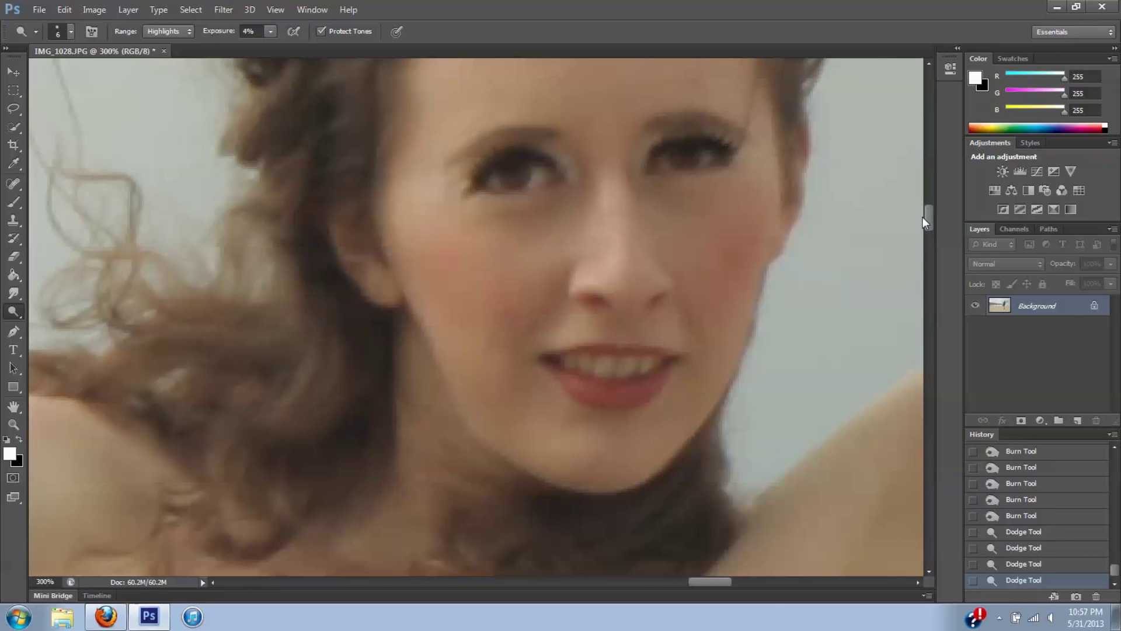
# Step: Sample the dark red of the upper lip with the Eyedropper as the foreground color
pyautogui.scroll(1, 923, 216)
pyautogui.click(10, 455)
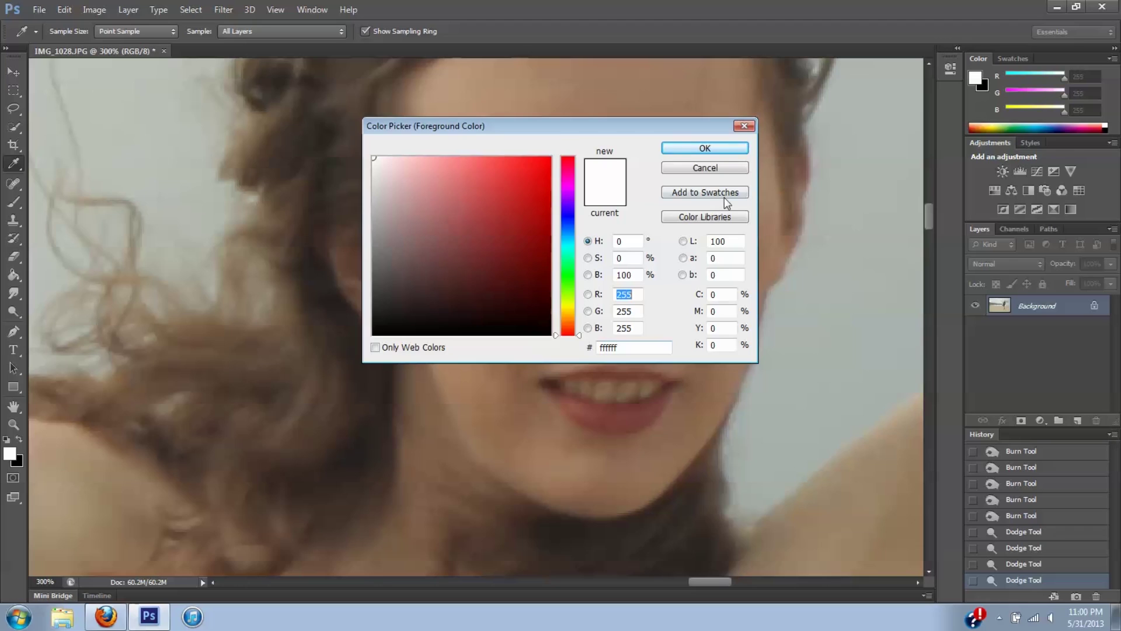
pyautogui.click(705, 148)
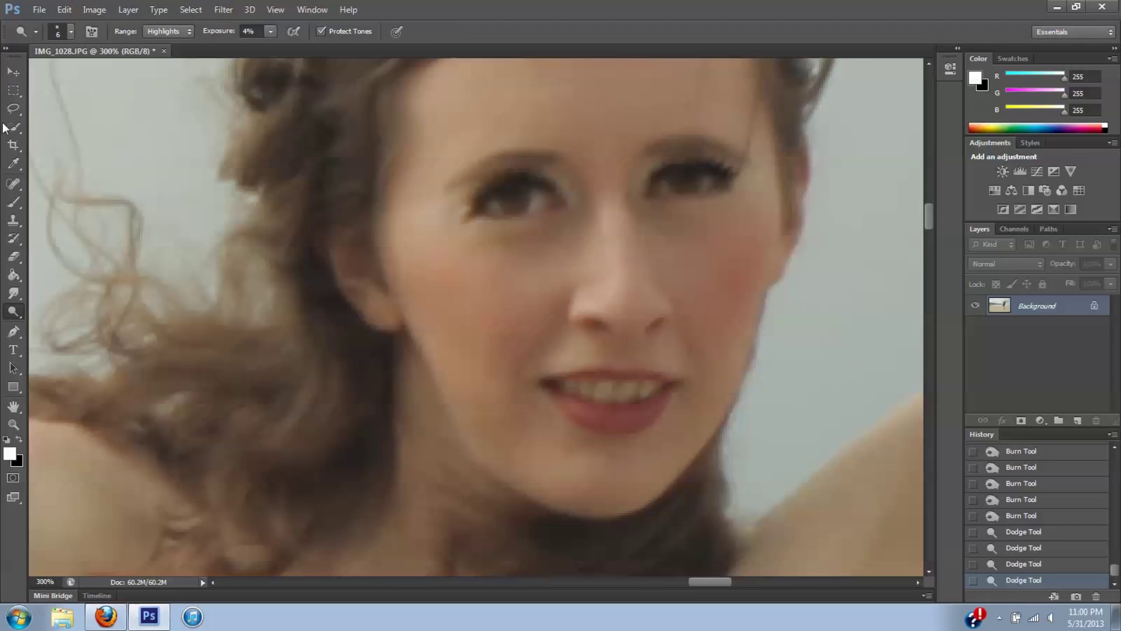
pyautogui.click(13, 163)
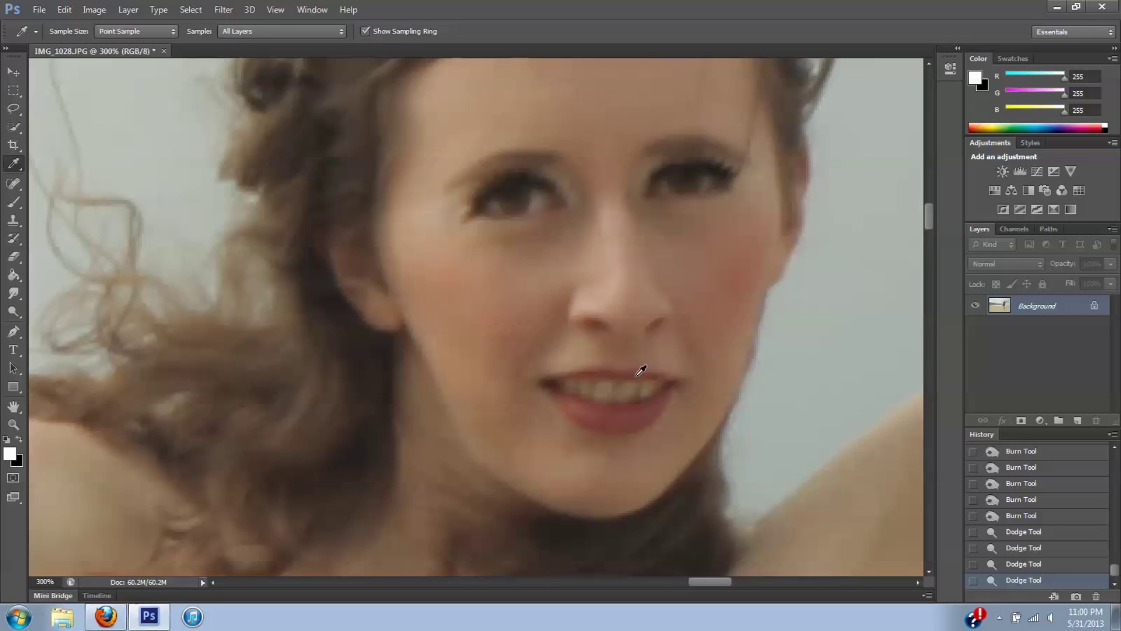
pyautogui.click(602, 372)
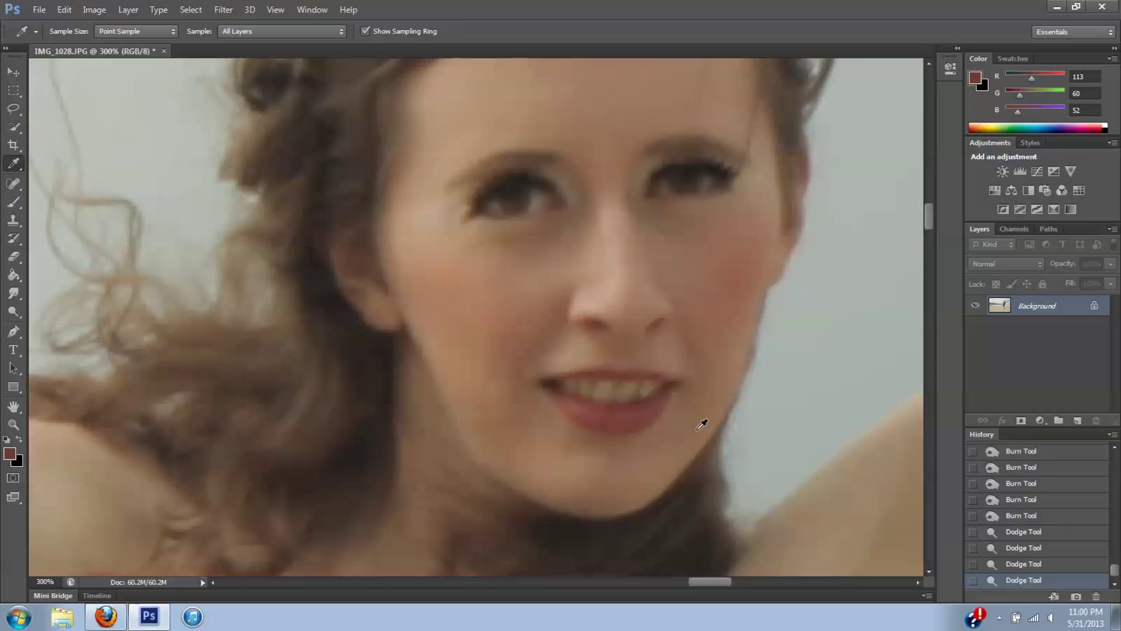
# Step: Set up a round Brush with 64% hardness and reduce its size to 7 px
pyautogui.click(14, 203)
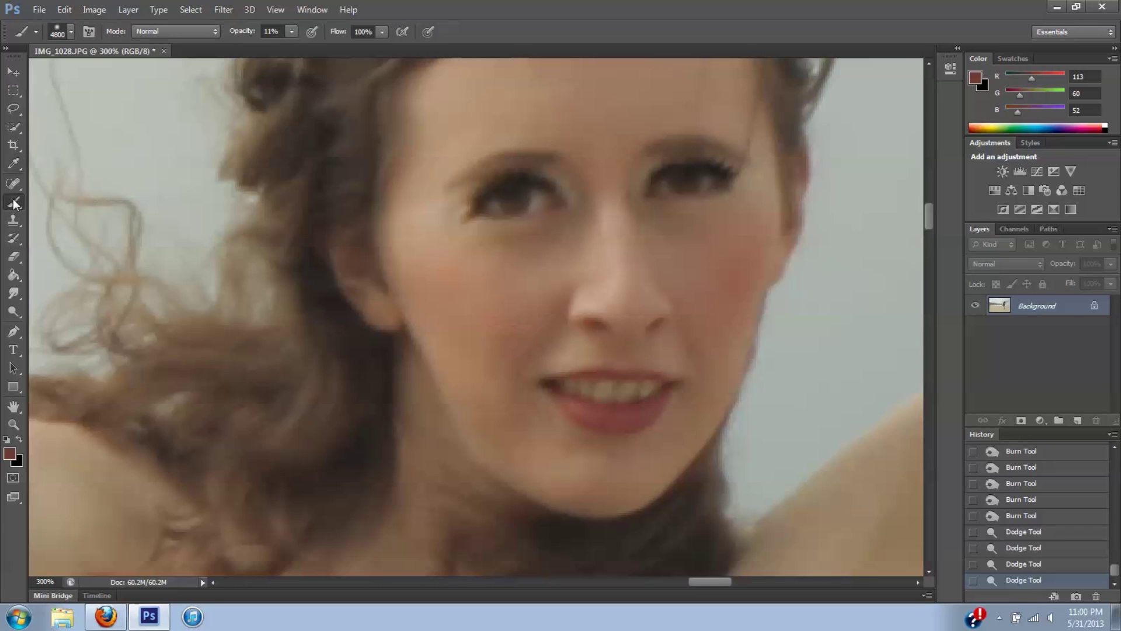
pyautogui.click(70, 32)
pyautogui.click(52, 139)
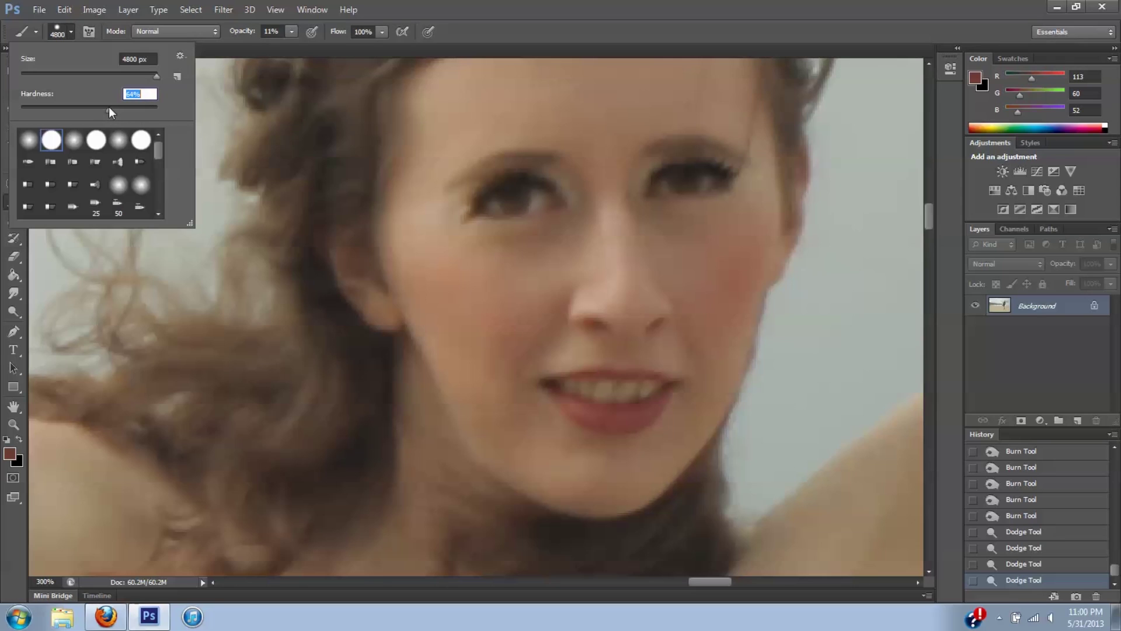
pyautogui.press('Return')
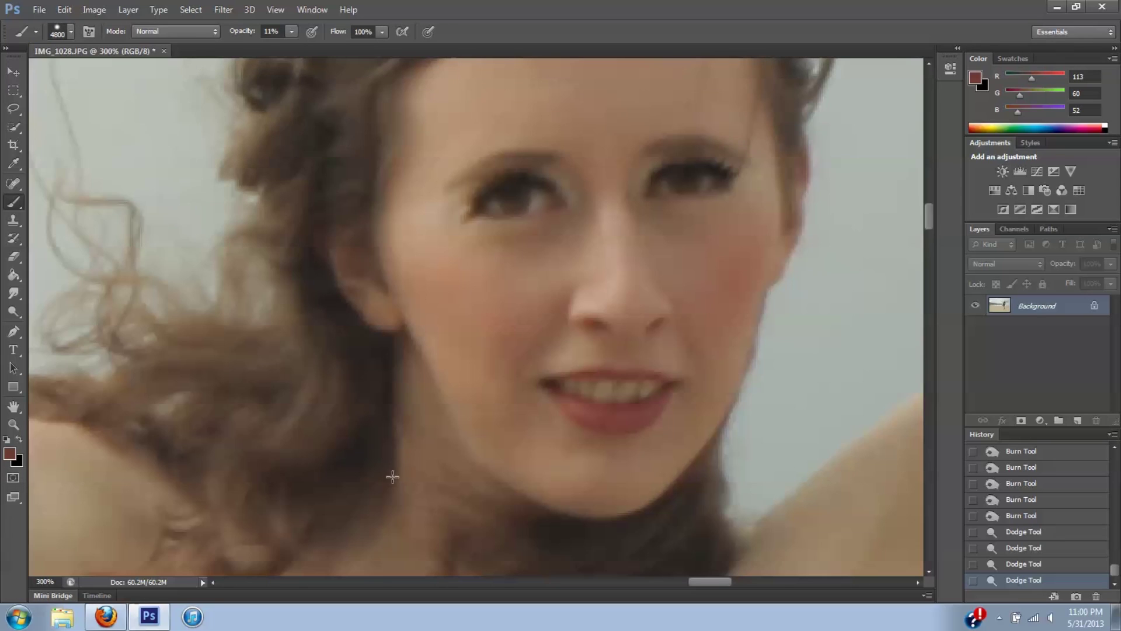
pyautogui.press('[')
pyautogui.press('[')
pyautogui.press('[')
pyautogui.press('[')
pyautogui.press('[')
pyautogui.press('[')
pyautogui.press('[')
pyautogui.press('[')
pyautogui.press('[')
pyautogui.press('[')
pyautogui.press('[')
pyautogui.press('[')
pyautogui.press('[')
pyautogui.press('[')
pyautogui.press('[')
pyautogui.press('[')
pyautogui.press('[')
pyautogui.press('[')
pyautogui.press('[')
pyautogui.press('[')
pyautogui.press('[')
pyautogui.press('[')
pyautogui.press('[')
pyautogui.press('[')
pyautogui.press('[')
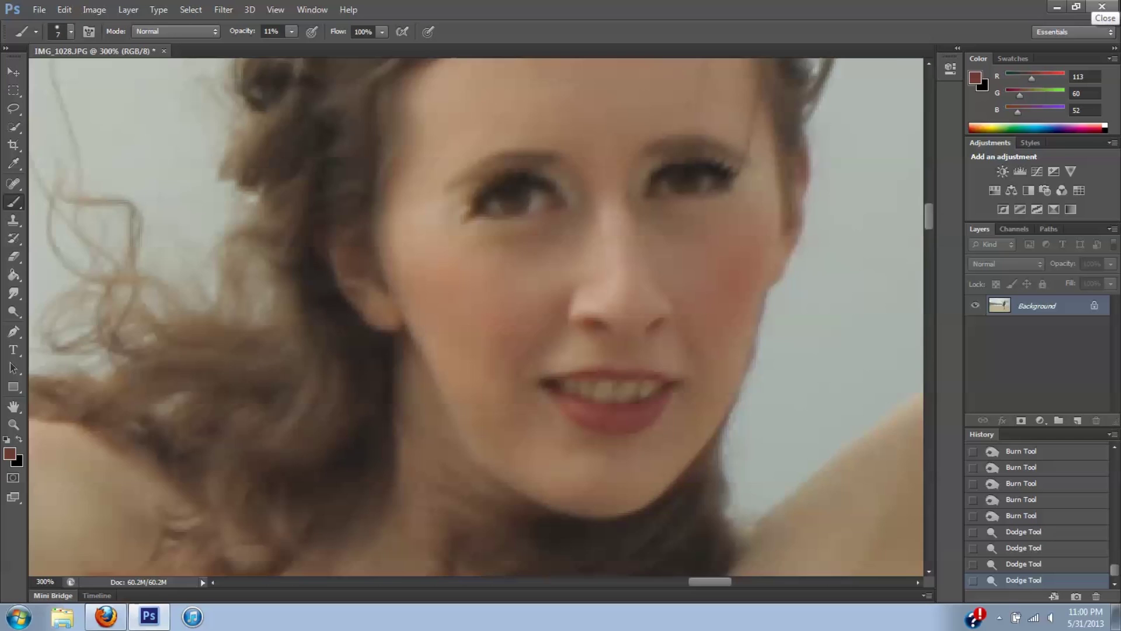
# Step: Paint the sampled lip color along the upper lip's raised-arm side with a 5 px brush at 11% opacity
pyautogui.hotkey('ctrl', '=')
pyautogui.hotkey('ctrl', '=')
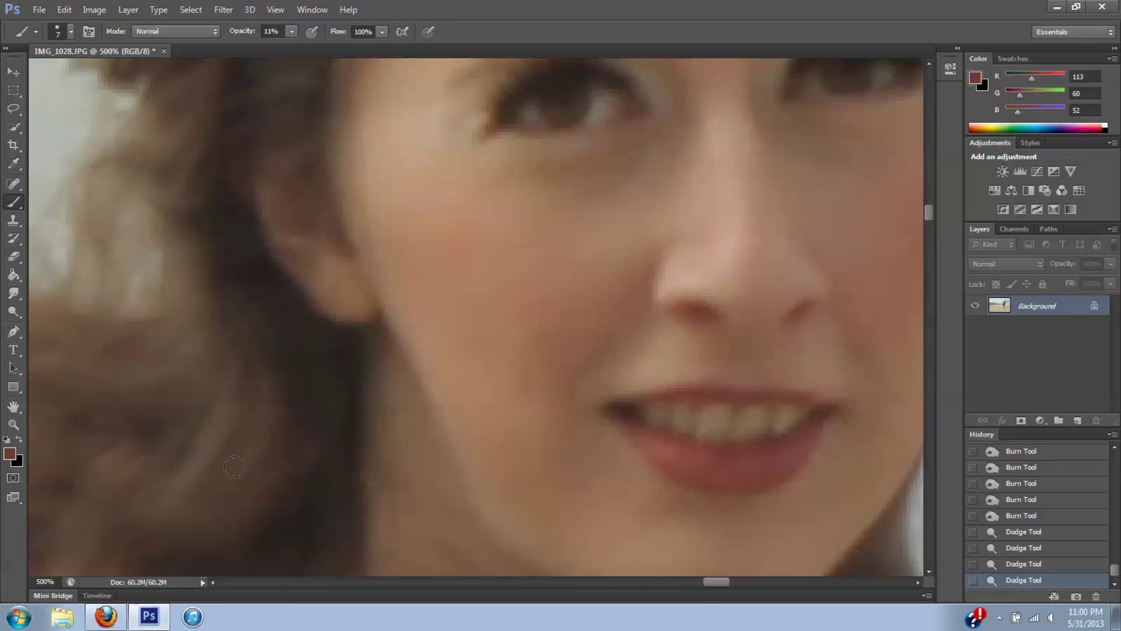
pyautogui.moveTo(709, 583); pyautogui.dragTo(725, 582)
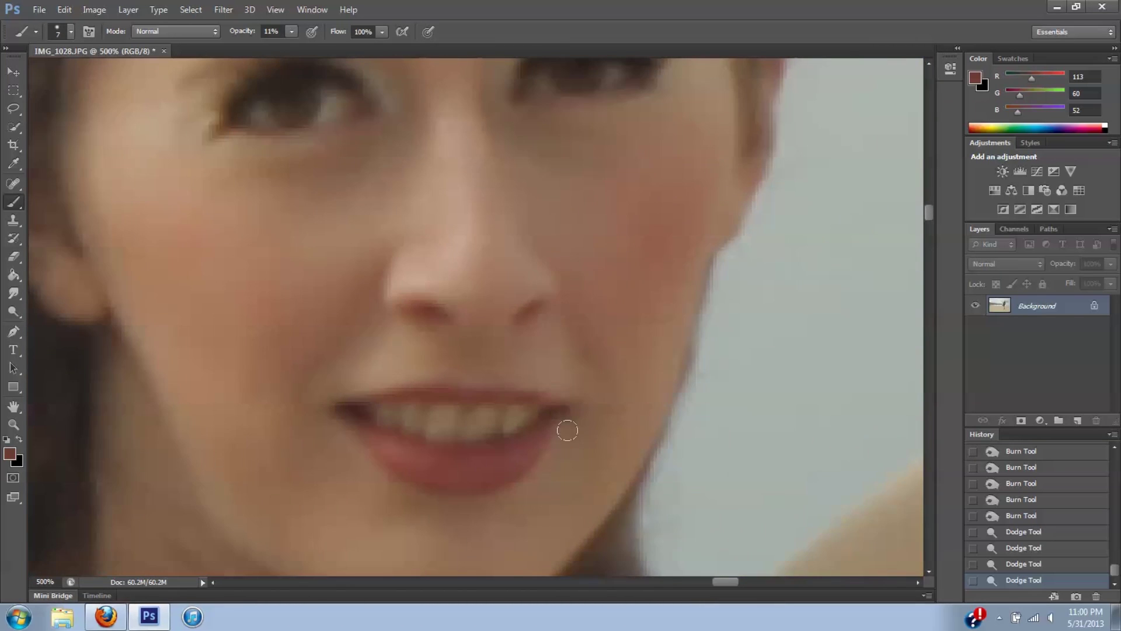
pyautogui.click(483, 392)
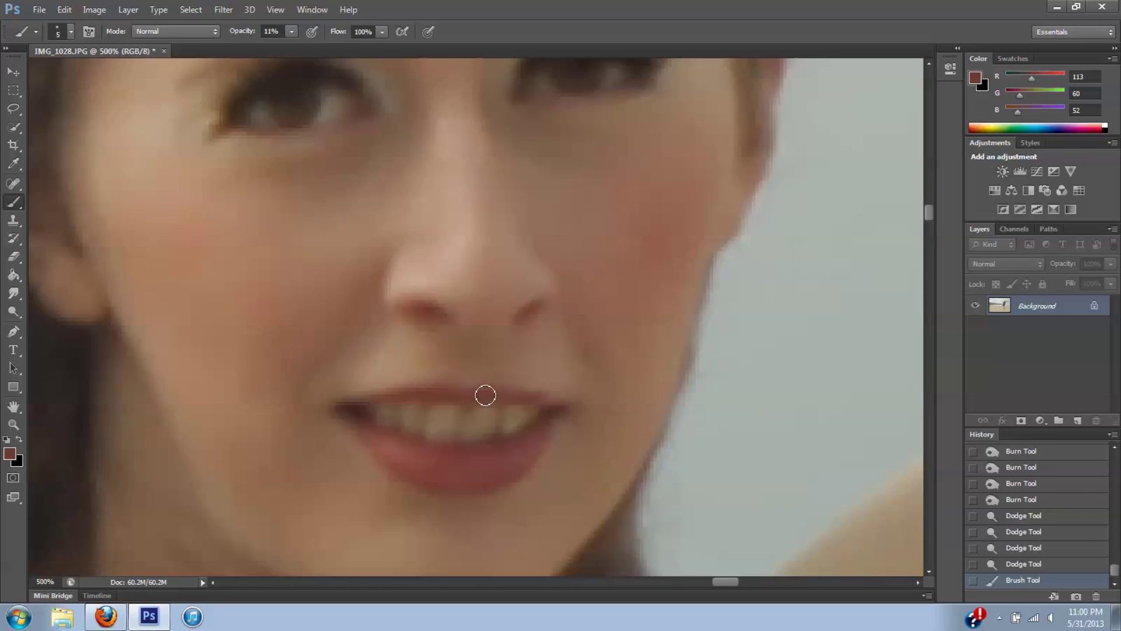
pyautogui.click(493, 392)
pyautogui.click(498, 396)
pyautogui.click(509, 392)
pyautogui.click(512, 392)
pyautogui.click(518, 392)
# Step: Raise the brush opacity to 41% and paint a fuller upper lip along its whole edge
pyautogui.click(291, 32)
pyautogui.moveTo(292, 46); pyautogui.dragTo(314, 47)
pyautogui.click(23, 569)
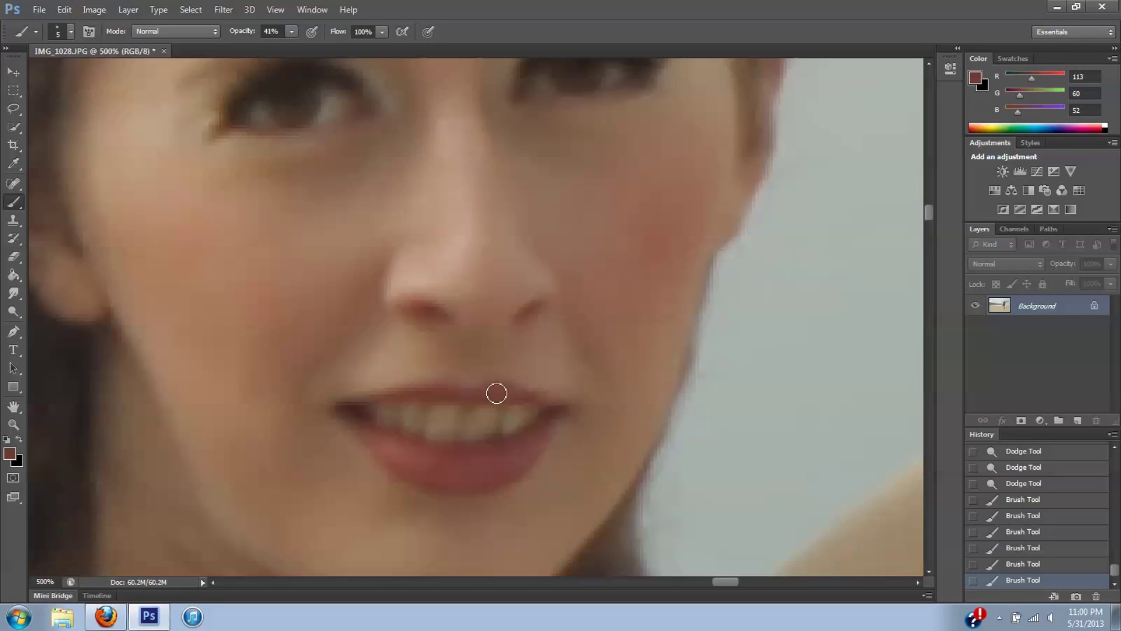
pyautogui.click(514, 394)
pyautogui.moveTo(461, 391); pyautogui.dragTo(433, 392)
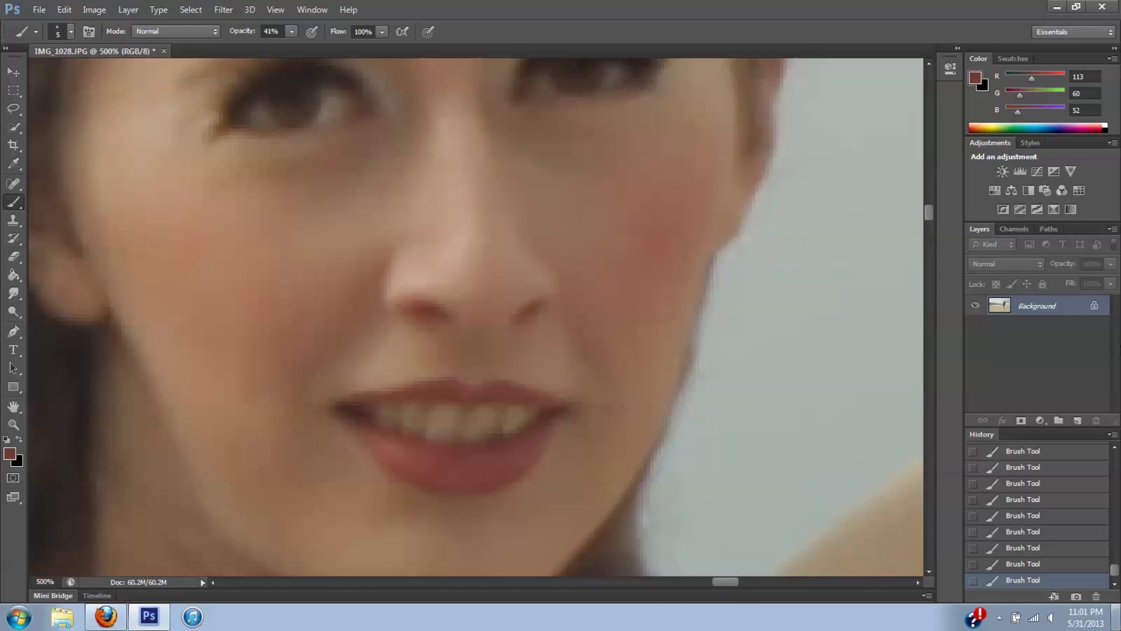
# Step: Desaturate the teeth with a 10 px Sponge brush set to Desaturate at 9% flow
pyautogui.hotkey('ctrl', '-')
pyautogui.hotkey('ctrl', '-')
pyautogui.hotkey('ctrl', '-')
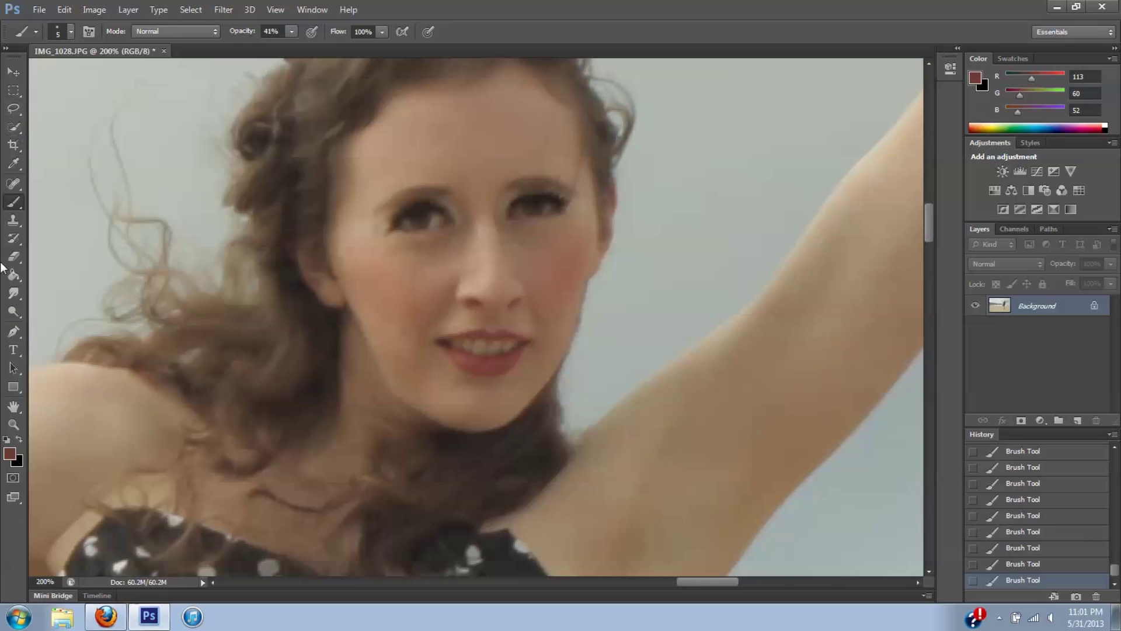
pyautogui.click(13, 310)
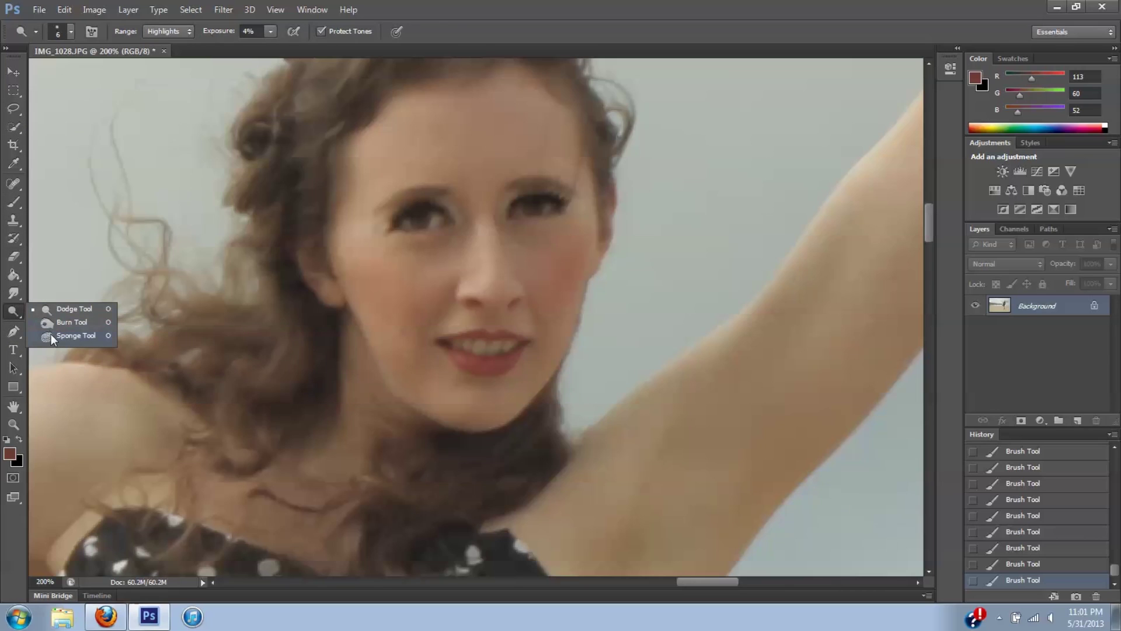
pyautogui.click(51, 335)
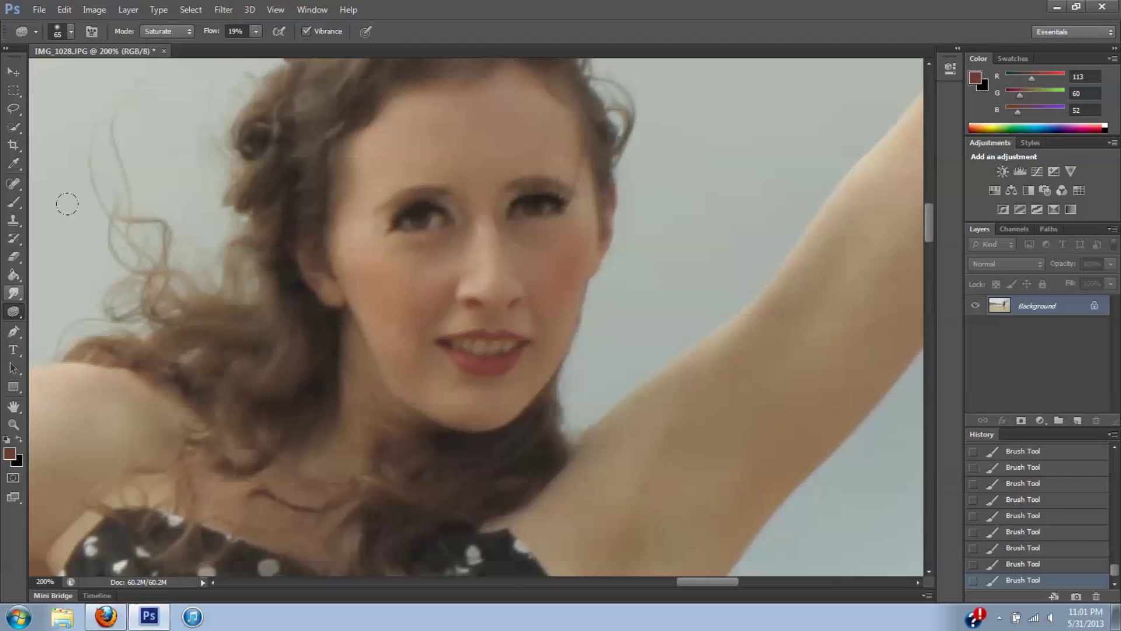
pyautogui.click(189, 30)
pyautogui.click(256, 32)
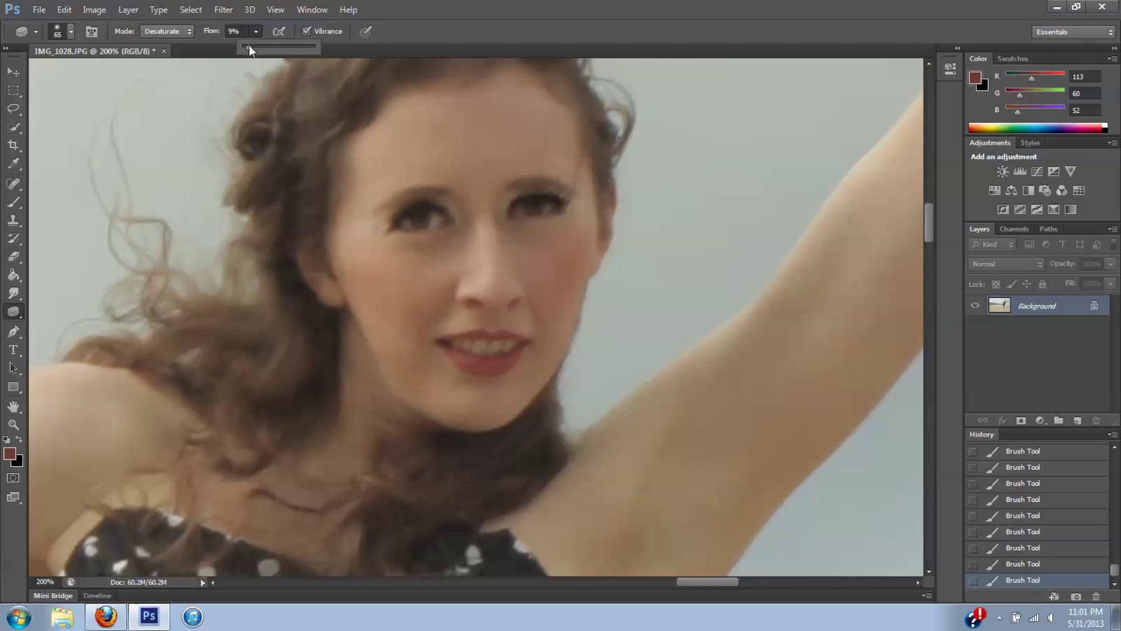
pyautogui.click(13, 542)
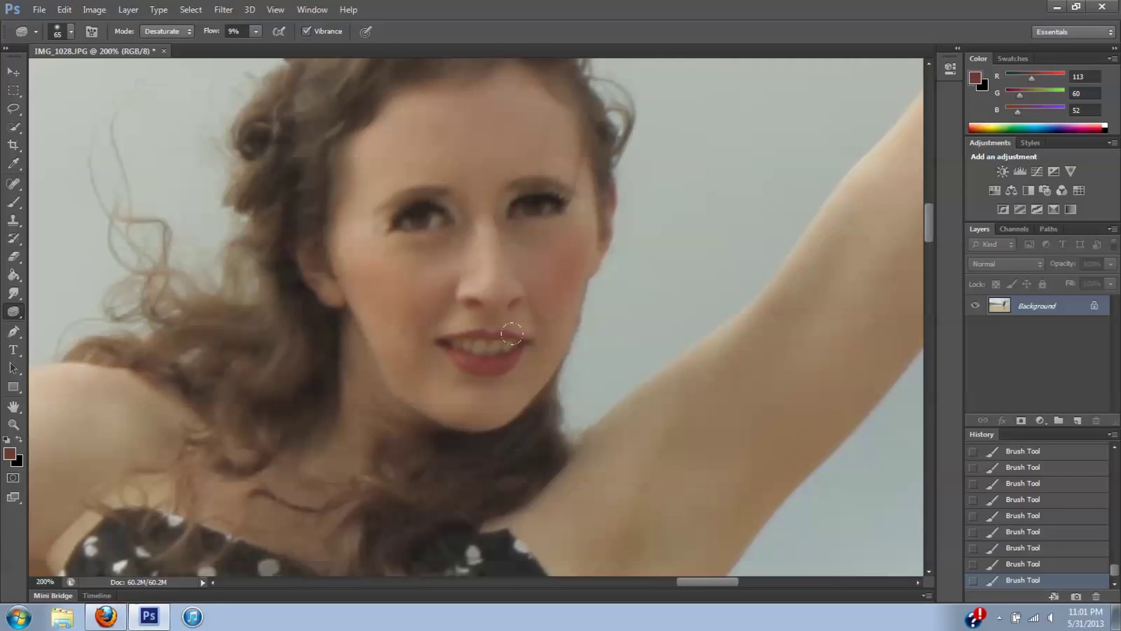
pyautogui.press('[')
pyautogui.press('[')
pyautogui.press('[')
pyautogui.press('[')
pyautogui.press('[')
pyautogui.moveTo(495, 354)
pyautogui.mouseDown()
pyautogui.moveTo(506, 348)
pyautogui.moveTo(461, 350)
pyautogui.moveTo(518, 350)
pyautogui.moveTo(511, 362)
pyautogui.mouseUp()
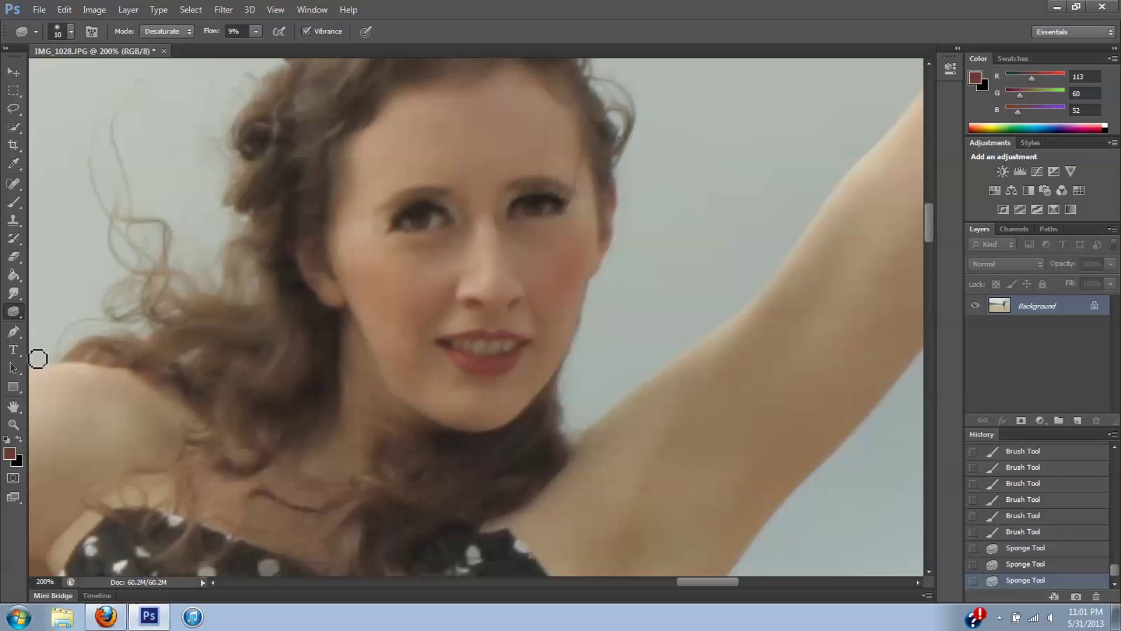
# Step: Brighten the teeth with the 6 px Dodge brush set to Midtones at 4% exposure
pyautogui.click(14, 314)
pyautogui.click(59, 308)
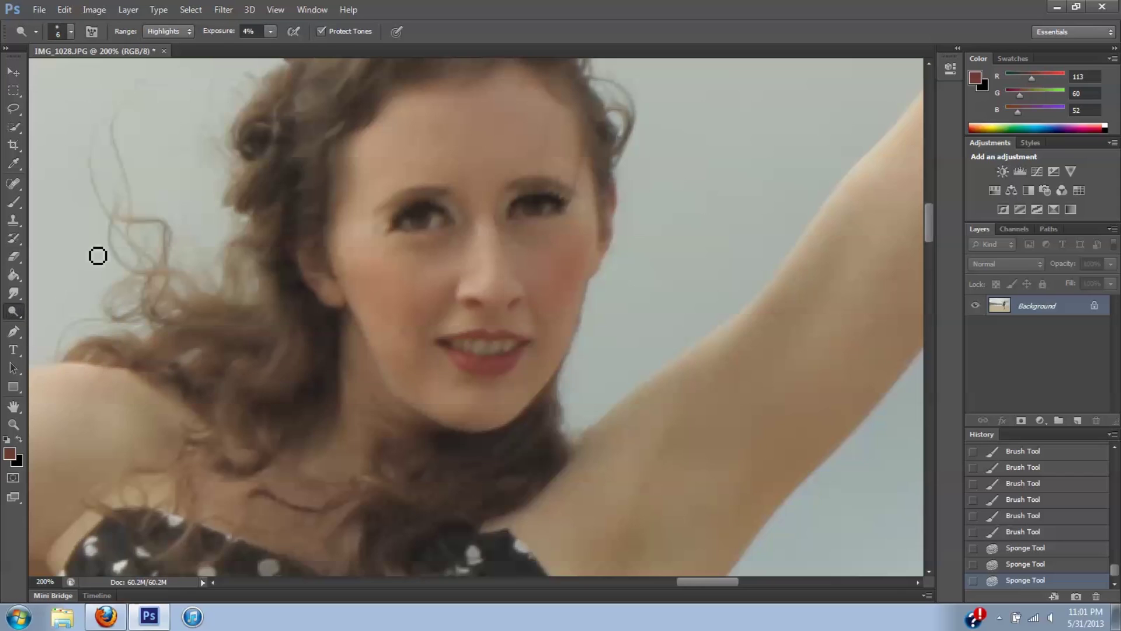
pyautogui.click(187, 32)
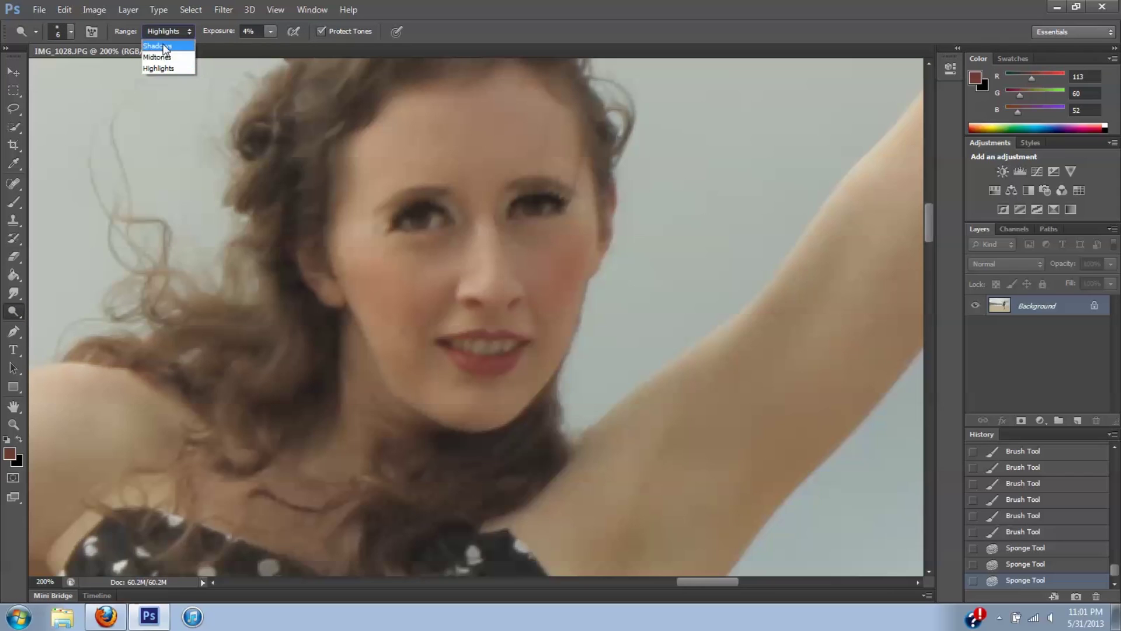
pyautogui.click(158, 45)
pyautogui.click(170, 31)
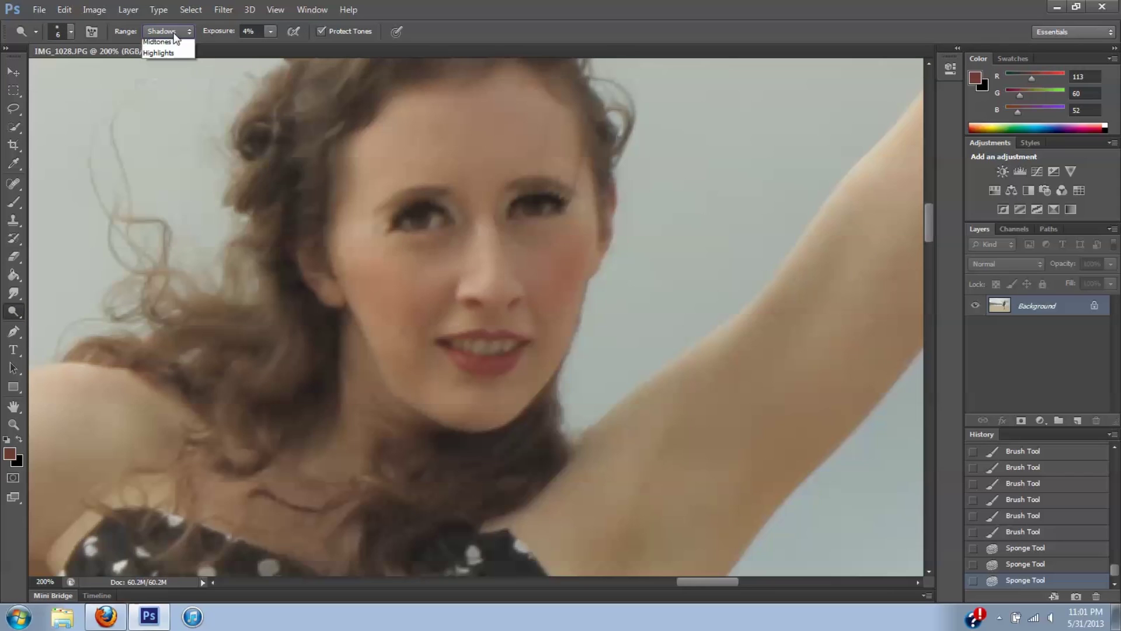
pyautogui.click(157, 58)
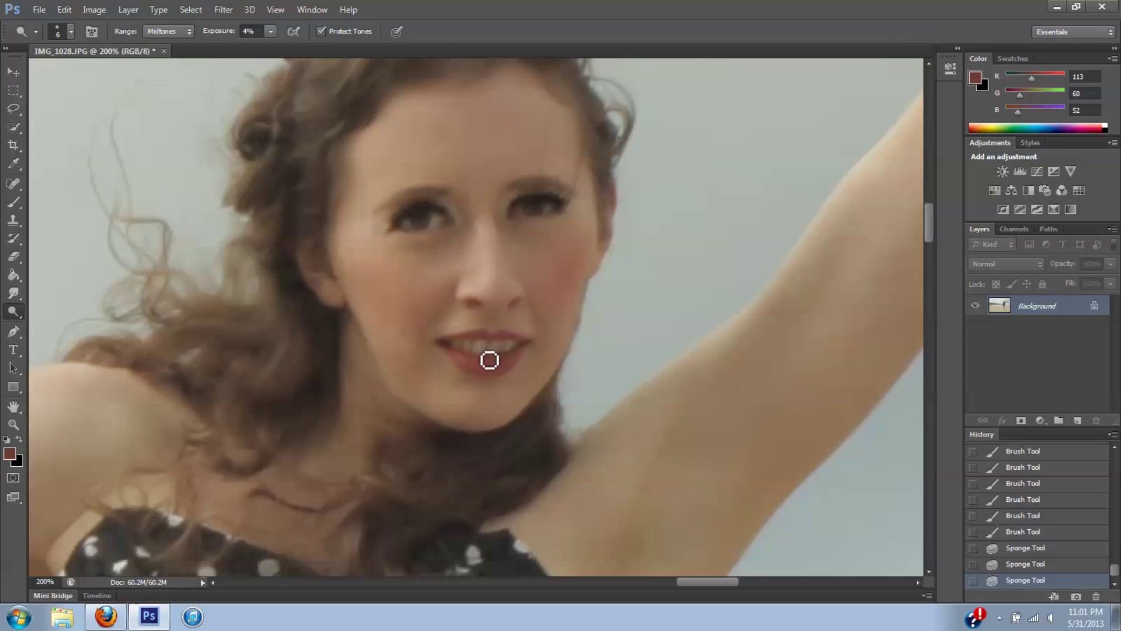
pyautogui.moveTo(487, 355); pyautogui.dragTo(500, 356)
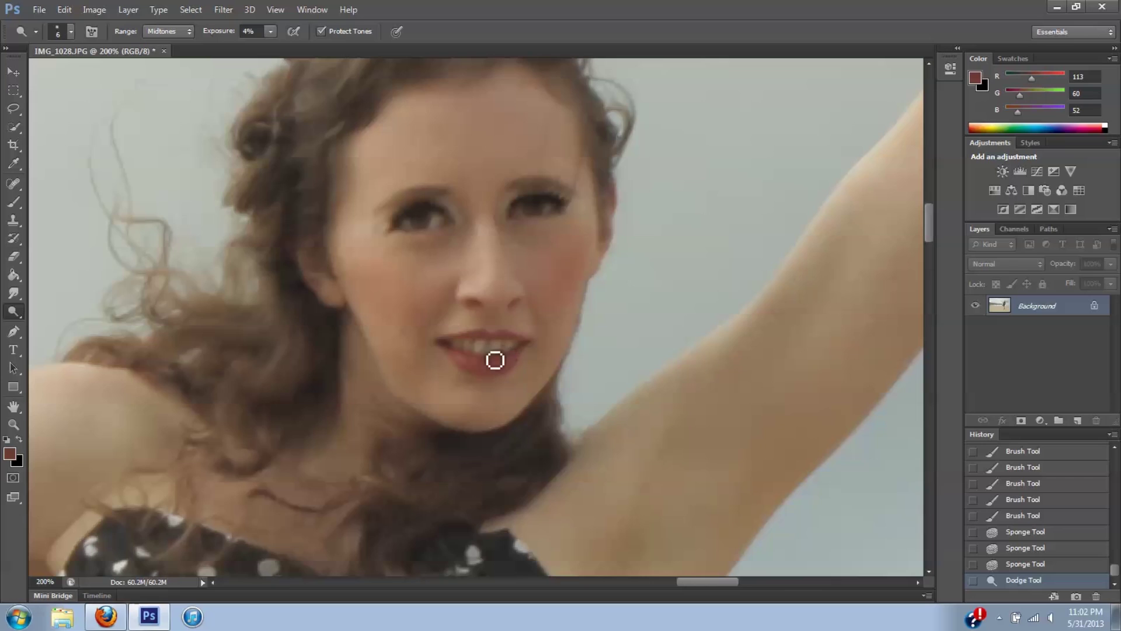
# Step: Finish whitening the remaining teeth with further Dodge strokes on Midtones at 4% exposure
pyautogui.moveTo(501, 356)
pyautogui.mouseDown()
pyautogui.moveTo(465, 353)
pyautogui.moveTo(520, 350)
pyautogui.moveTo(549, 374)
pyautogui.moveTo(492, 353)
pyautogui.moveTo(520, 354)
pyautogui.moveTo(468, 354)
pyautogui.moveTo(508, 355)
pyautogui.mouseUp()
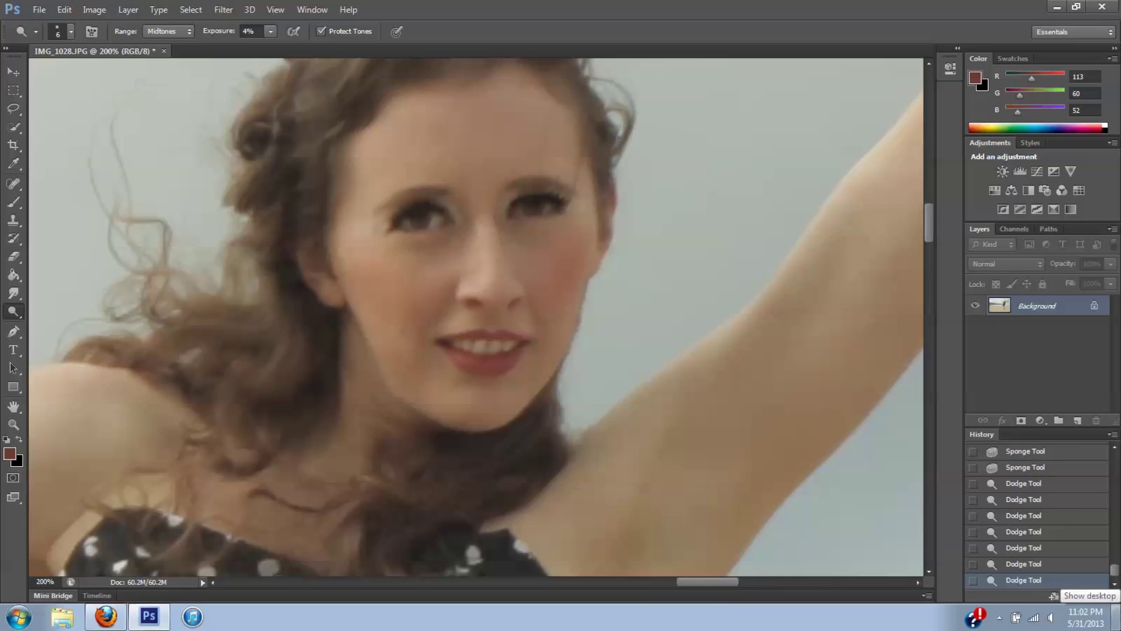
pyautogui.hotkey('ctrl', '-')
pyautogui.hotkey('ctrl', '-')
pyautogui.hotkey('ctrl', '-')
pyautogui.hotkey('ctrl', '-')
pyautogui.hotkey('ctrl', '-')
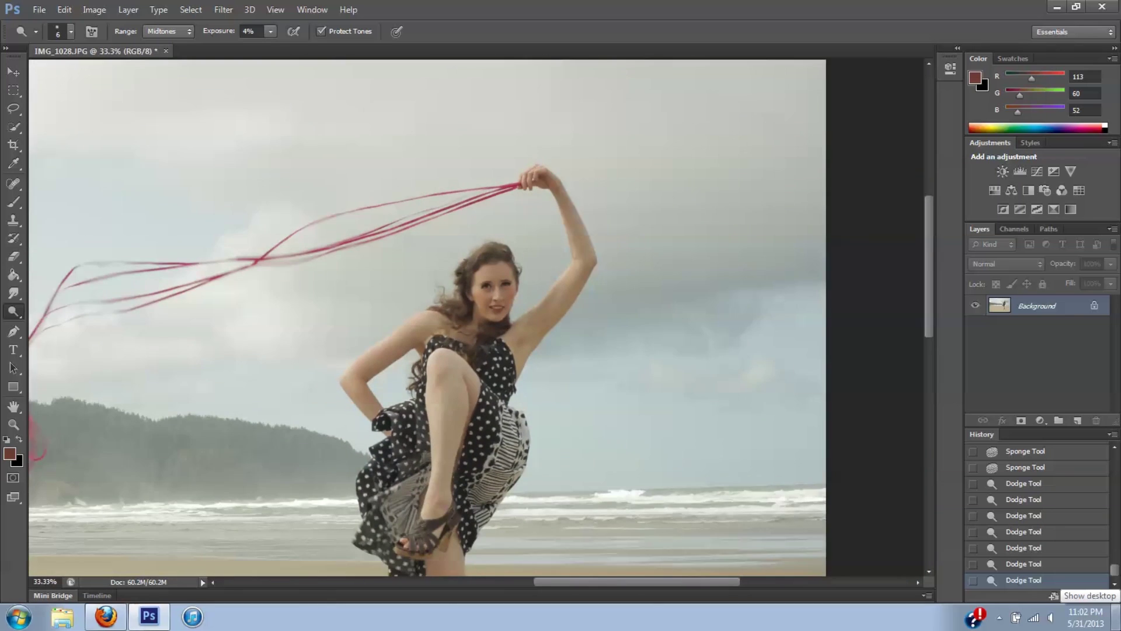
pyautogui.hotkey('ctrl', '-')
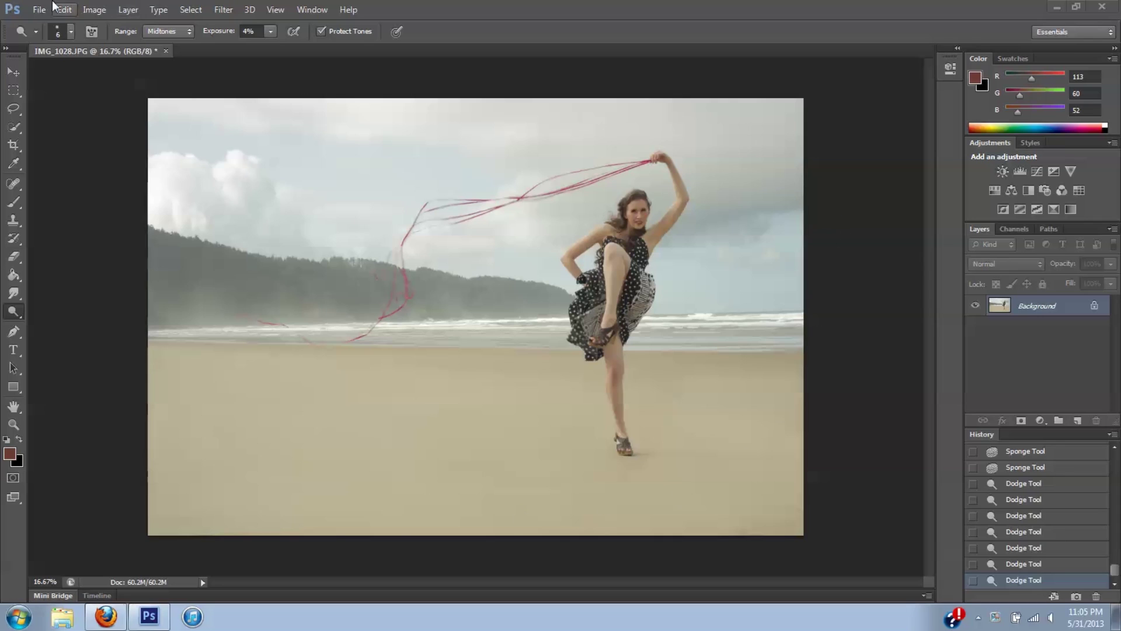
# Step: Start a Shadows/Highlights adjustment with Shadows Amount 52%, Tonal Width 66% and Radius 333 px
pyautogui.click(93, 10)
pyautogui.moveTo(138, 46)
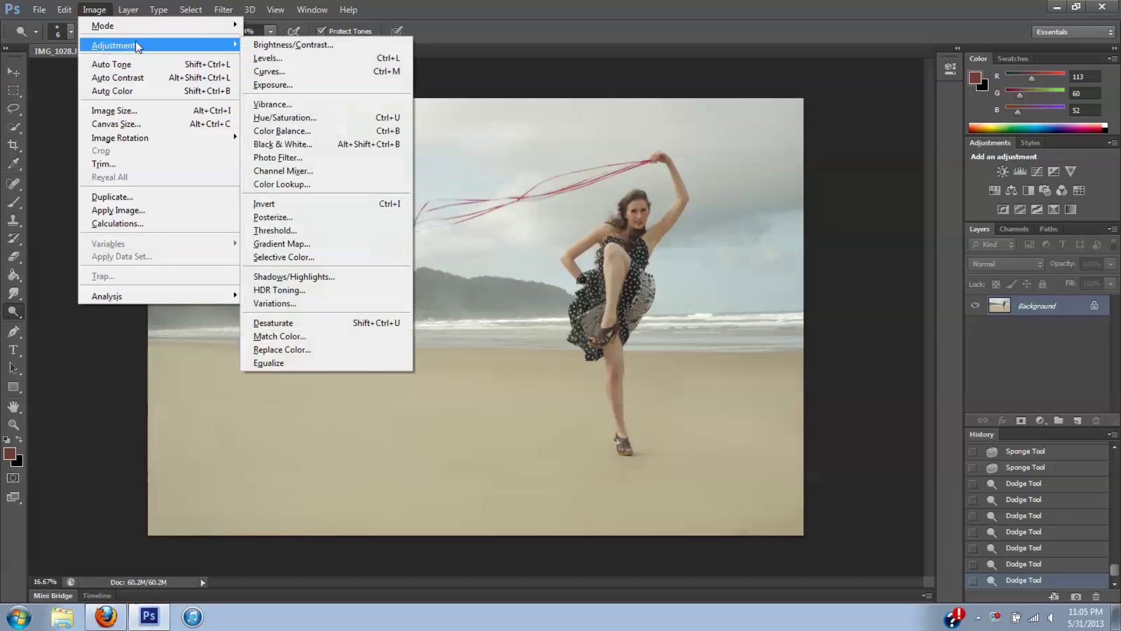
pyautogui.click(307, 278)
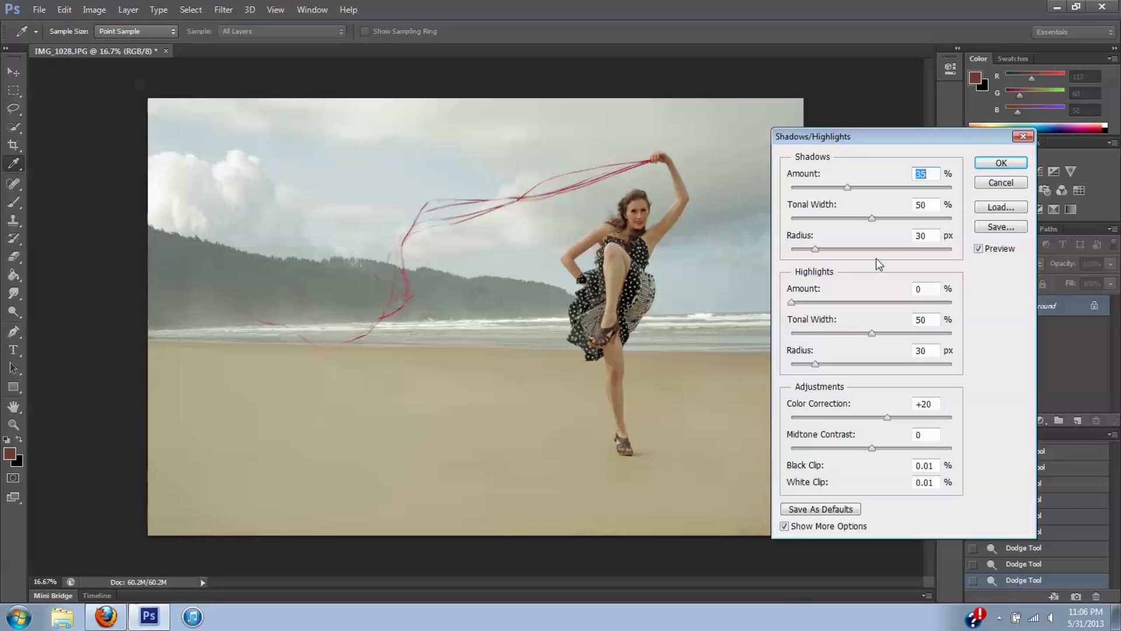
pyautogui.click(939, 255)
pyautogui.moveTo(939, 255); pyautogui.dragTo(922, 248)
pyautogui.moveTo(847, 187); pyautogui.dragTo(905, 221)
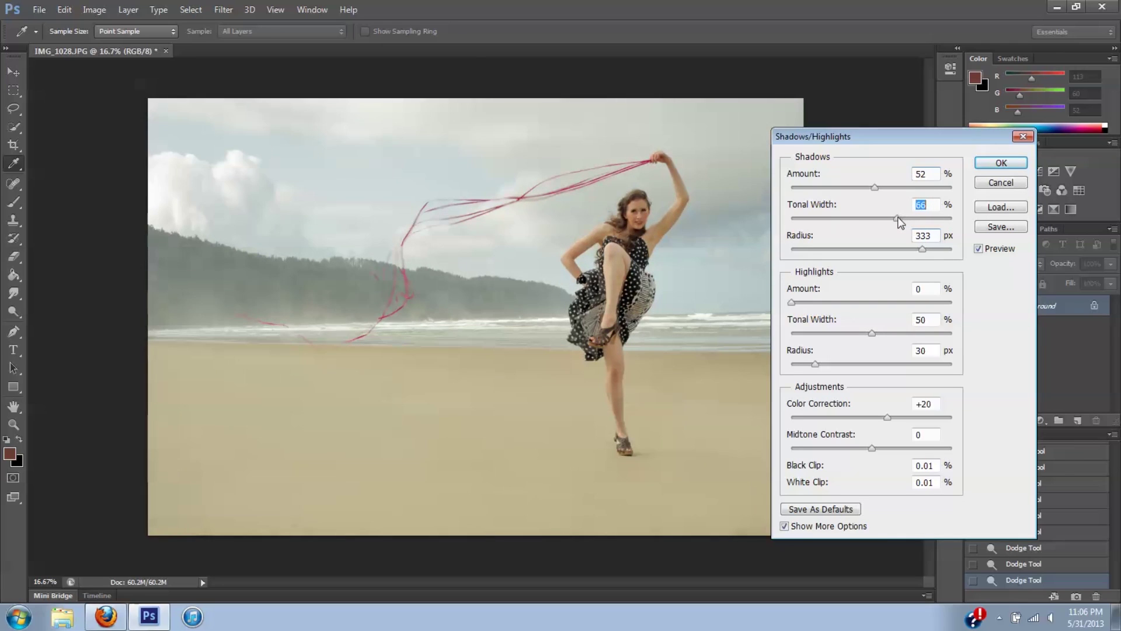
# Step: Set the Shadows/Highlights Color Correction to +7 and Midtone Contrast to +7
pyautogui.moveTo(886, 417); pyautogui.dragTo(872, 418)
pyautogui.moveTo(872, 418); pyautogui.dragTo(877, 452)
pyautogui.moveTo(877, 454); pyautogui.dragTo(877, 454)
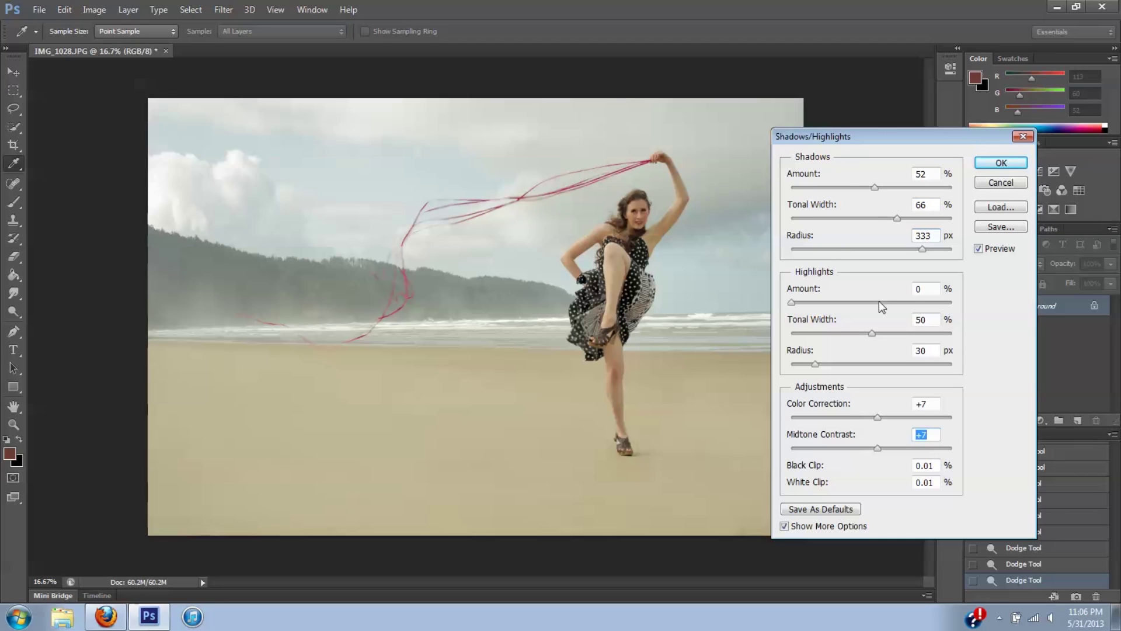
# Step: Refine the Shadows settings to Amount 57%, Tonal Width 77% and Radius 351 px
pyautogui.moveTo(875, 188); pyautogui.dragTo(920, 248)
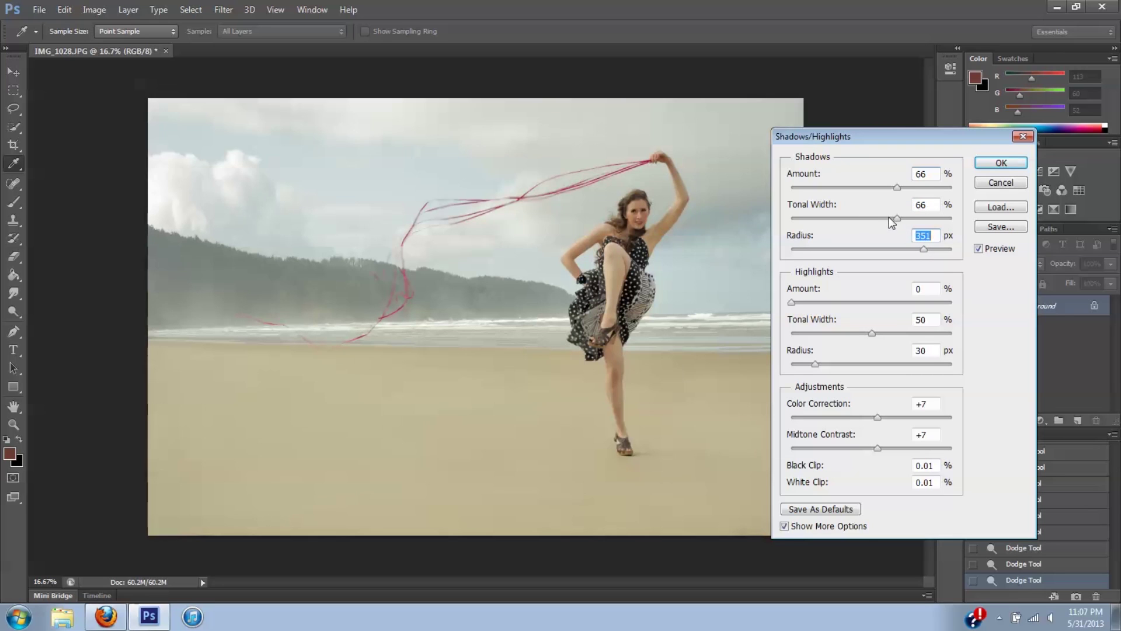
pyautogui.moveTo(895, 225)
pyautogui.mouseDown()
pyautogui.moveTo(873, 220)
pyautogui.moveTo(935, 227)
pyautogui.moveTo(912, 232)
pyautogui.mouseUp()
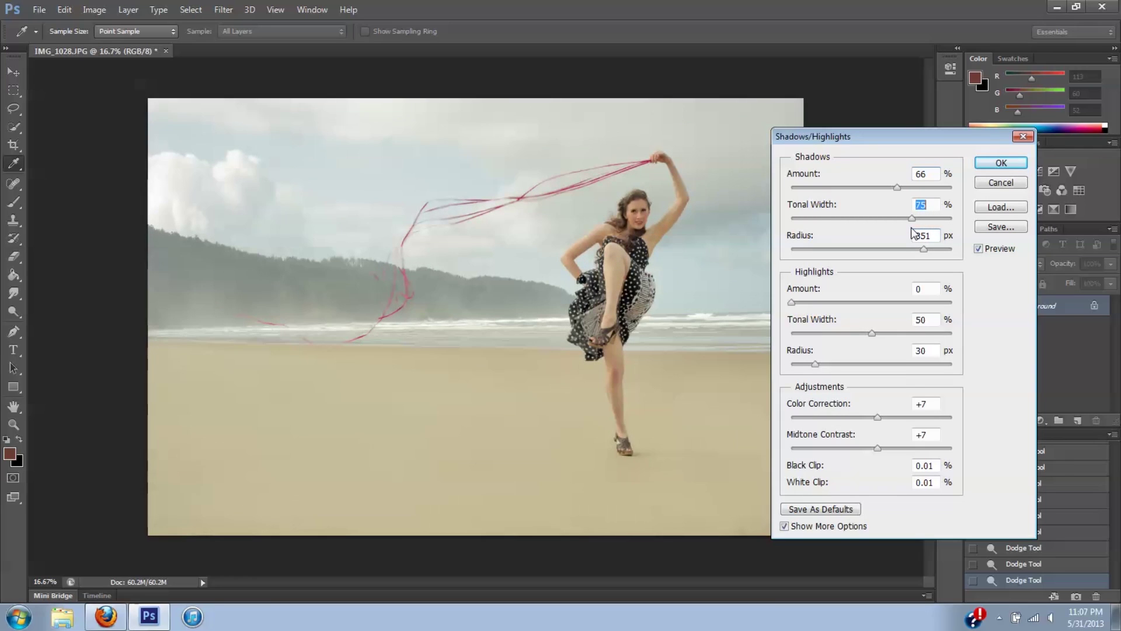
pyautogui.moveTo(913, 233); pyautogui.dragTo(915, 233)
pyautogui.moveTo(896, 188)
pyautogui.mouseDown()
pyautogui.moveTo(879, 189)
pyautogui.moveTo(928, 188)
pyautogui.moveTo(933, 199)
pyautogui.moveTo(882, 191)
pyautogui.mouseUp()
# Step: Try a Highlights Amount of 17% with Radius 0 px, and return the Amount to 0%
pyautogui.click(829, 303)
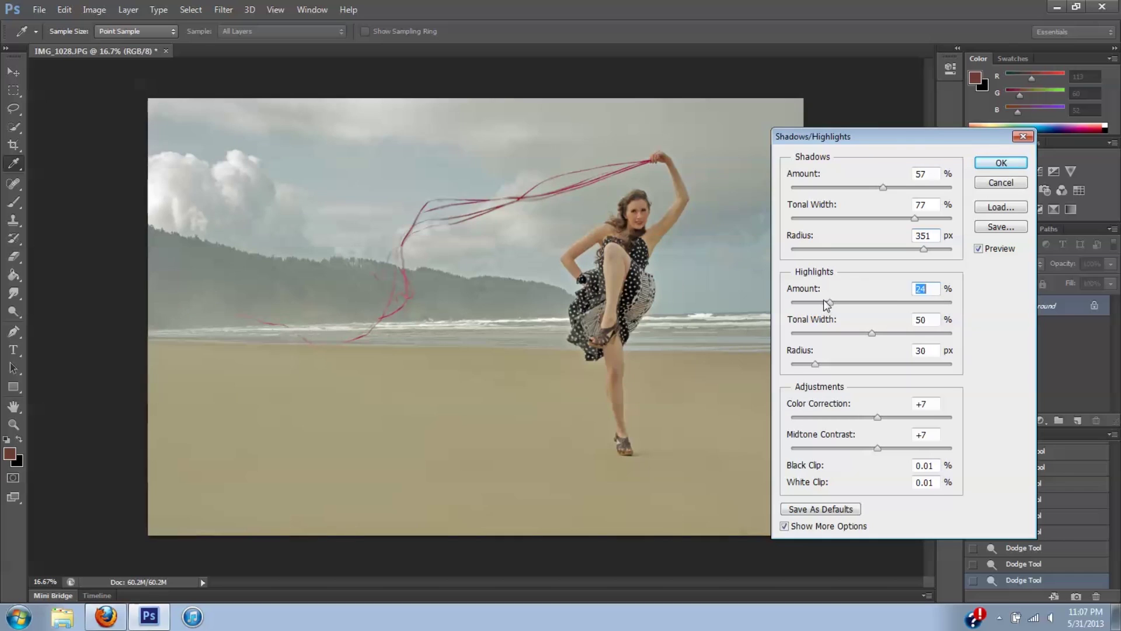
pyautogui.moveTo(829, 301); pyautogui.dragTo(819, 301)
pyautogui.moveTo(815, 364); pyautogui.dragTo(774, 362)
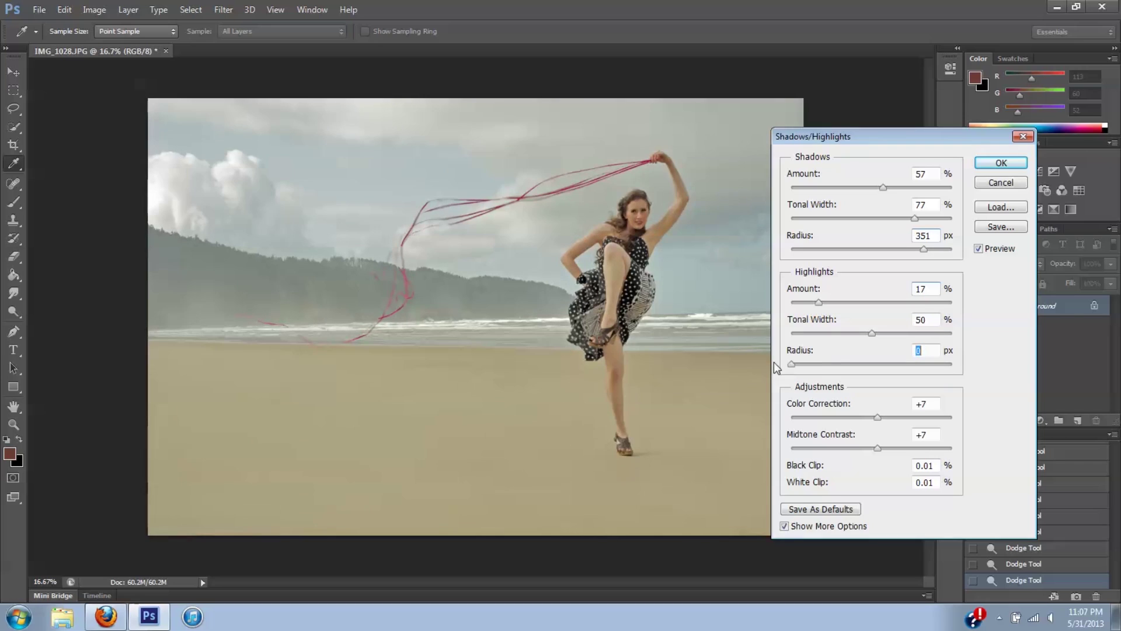
pyautogui.moveTo(819, 303); pyautogui.dragTo(748, 297)
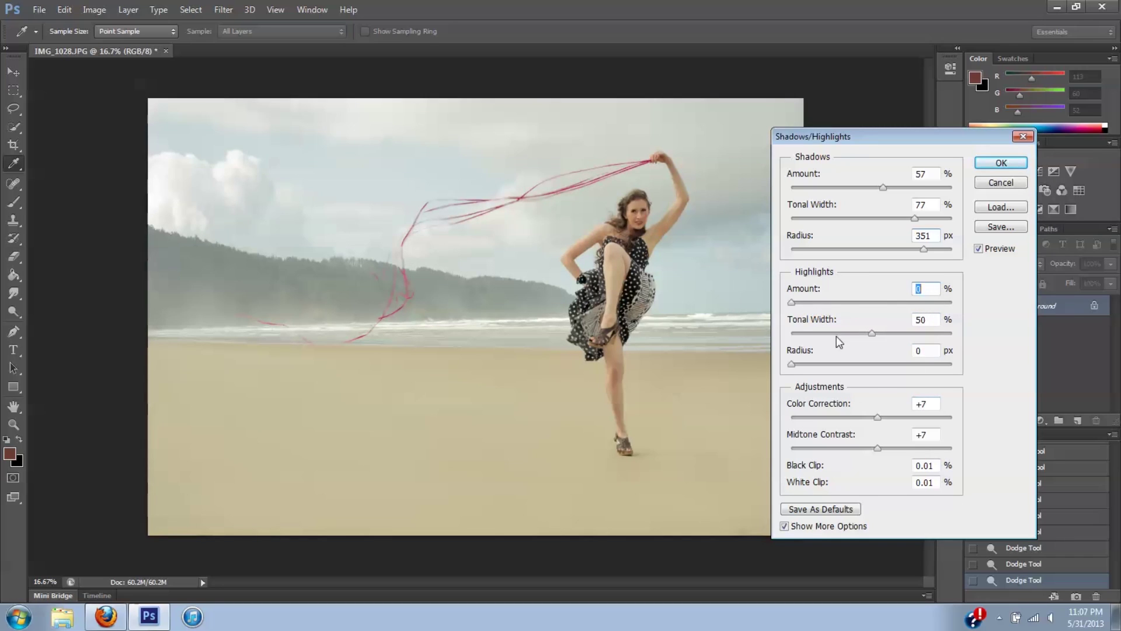
# Step: Set Color Correction to +10 and Midtone Contrast to +9, compare against the unadjusted photo, and apply Shadows/Highlights
pyautogui.click(979, 248)
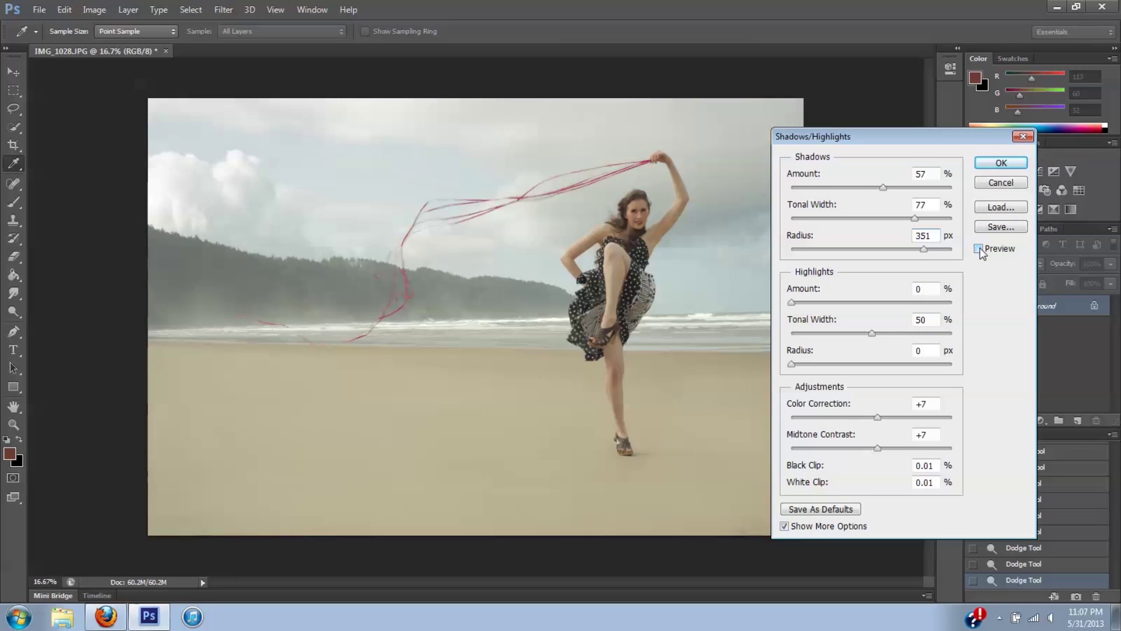
pyautogui.click(979, 249)
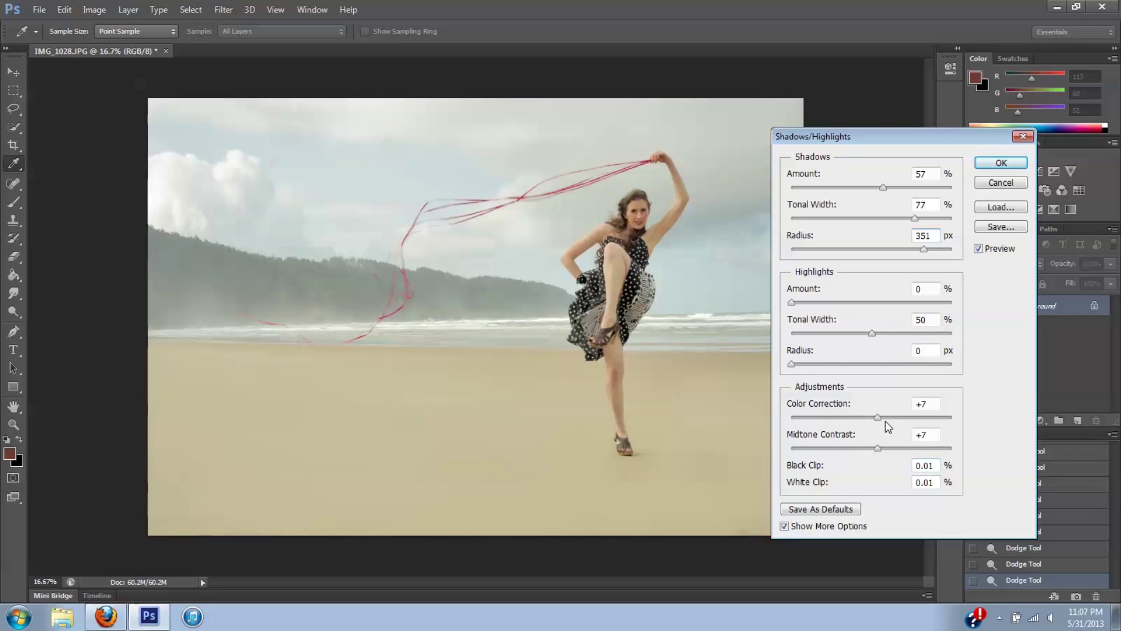
pyautogui.moveTo(880, 418); pyautogui.dragTo(915, 404)
pyautogui.moveTo(915, 407); pyautogui.dragTo(880, 408)
pyautogui.moveTo(876, 448)
pyautogui.mouseDown()
pyautogui.moveTo(897, 448)
pyautogui.moveTo(857, 448)
pyautogui.moveTo(893, 447)
pyautogui.moveTo(878, 447)
pyautogui.mouseUp()
pyautogui.click(980, 249)
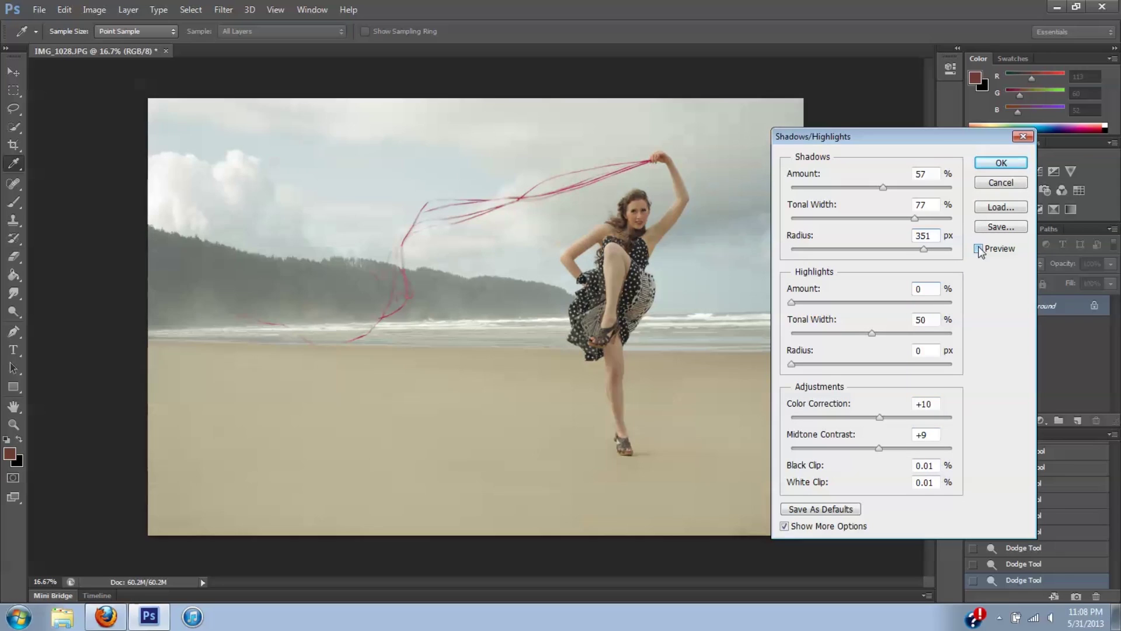
pyautogui.click(979, 249)
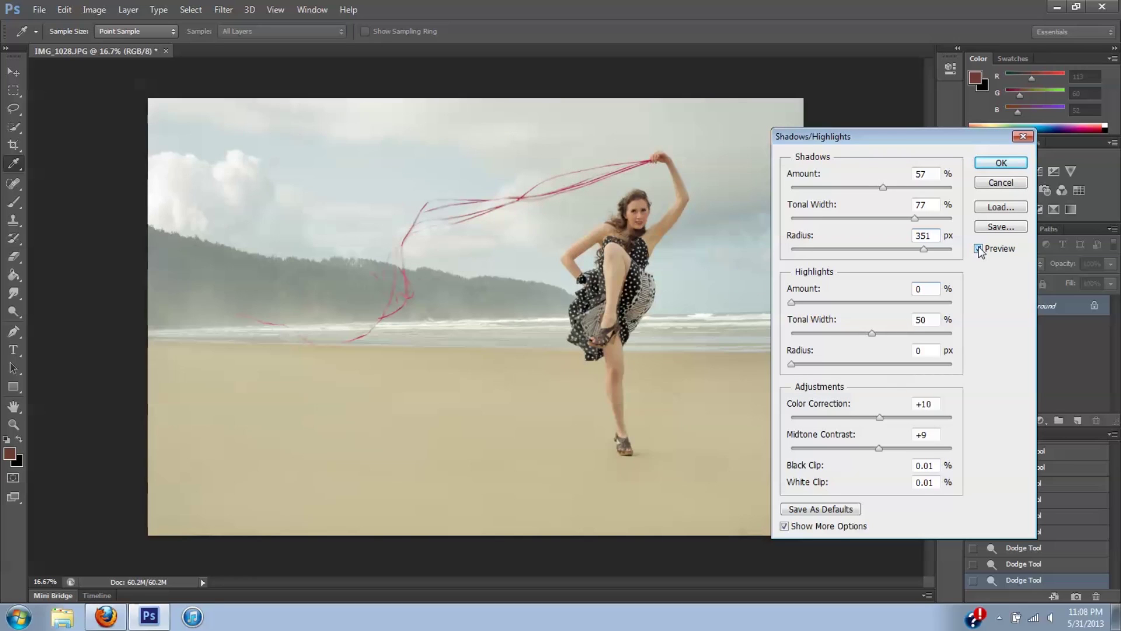
pyautogui.click(995, 165)
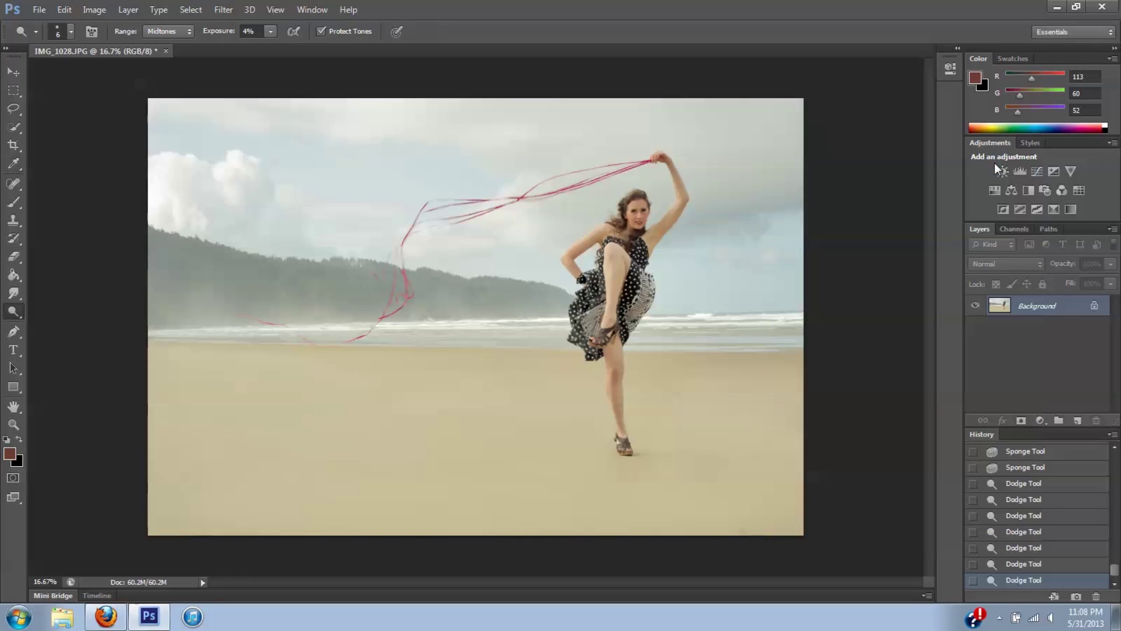
# Step: Brighten the photo slightly with an RGB Curves midtone point at input 114, output 126, and apply it
pyautogui.click(95, 10)
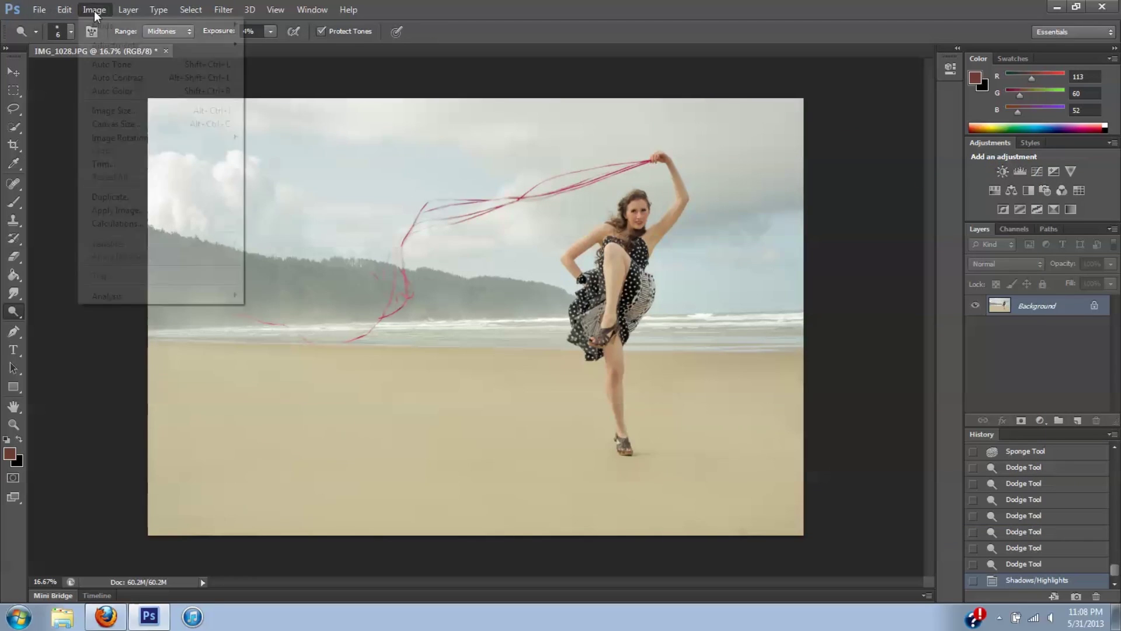
pyautogui.moveTo(103, 42)
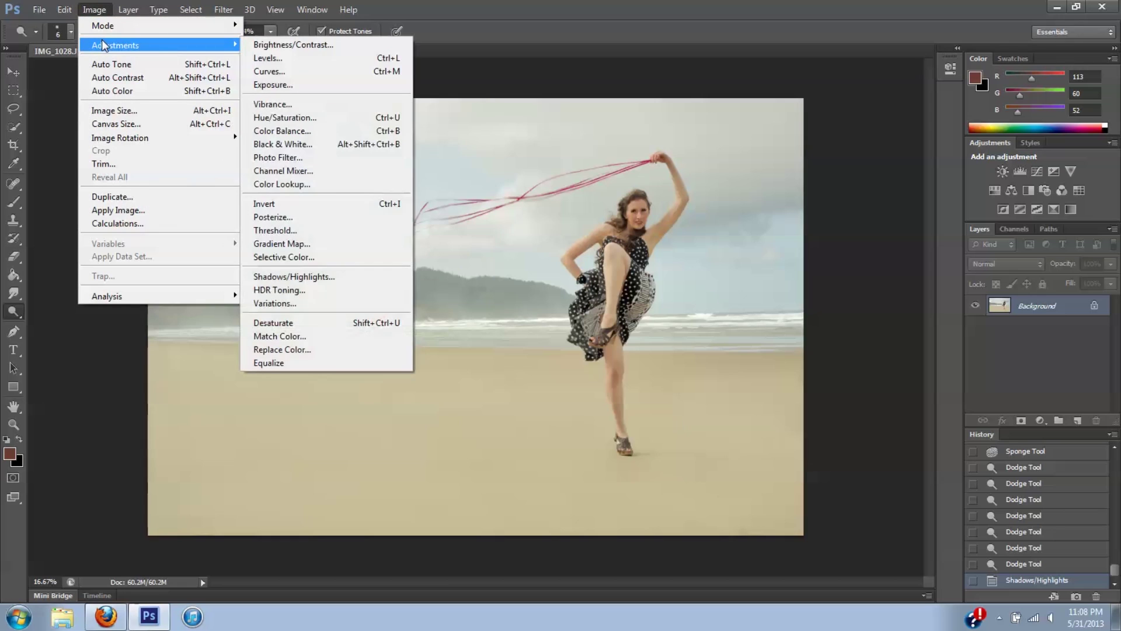
pyautogui.click(266, 73)
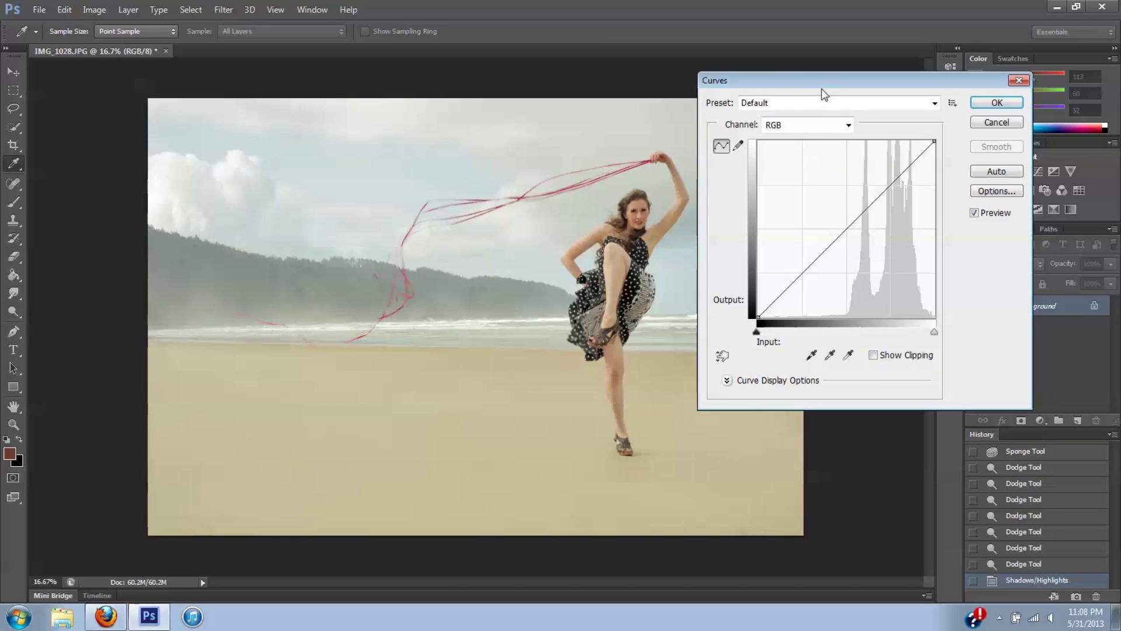
pyautogui.moveTo(820, 81); pyautogui.dragTo(859, 83)
pyautogui.click(879, 232)
pyautogui.moveTo(879, 231); pyautogui.dragTo(875, 226)
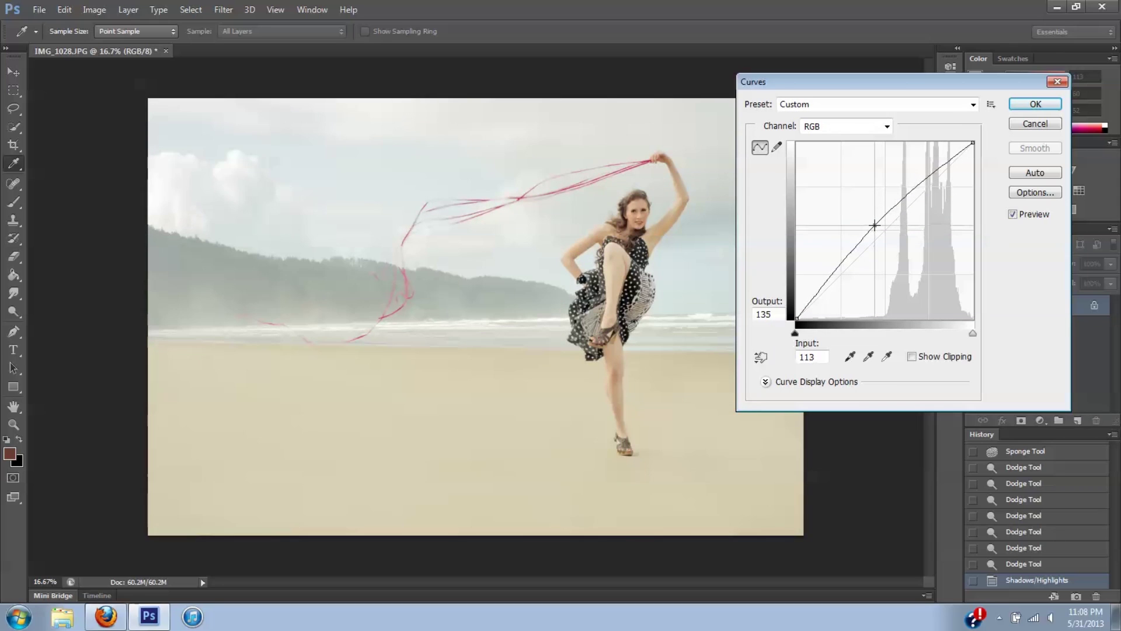
pyautogui.click(834, 274)
pyautogui.moveTo(834, 274); pyautogui.dragTo(875, 233)
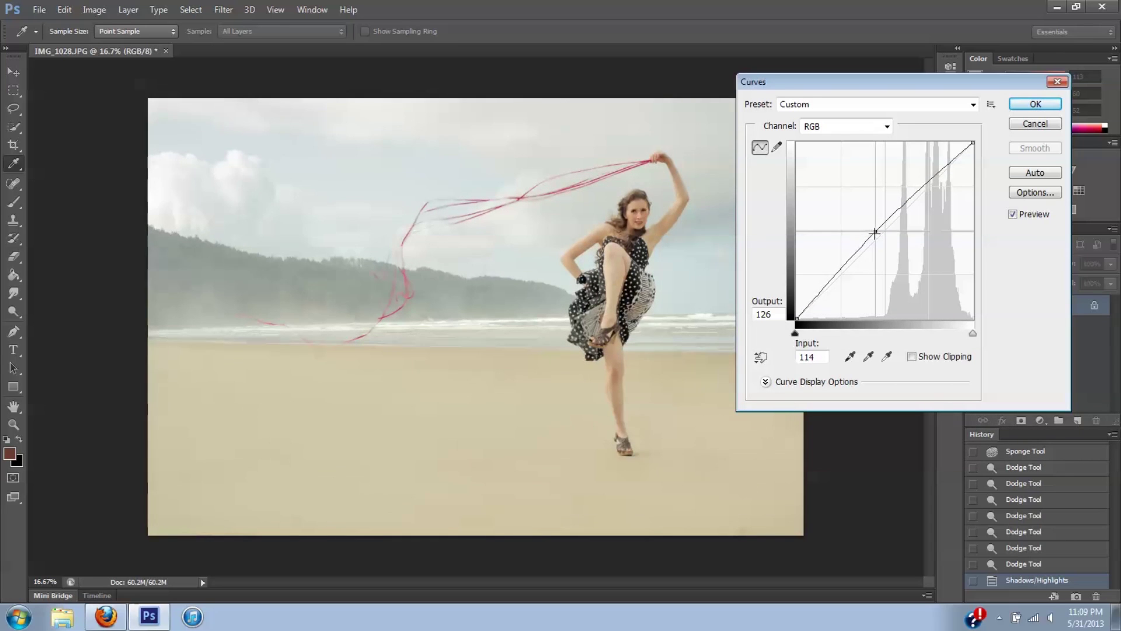
pyautogui.click(1049, 106)
# Step: Apply a Levels adjustment with the midtone input at 1.21 and the black input at 21, comparing before and after
pyautogui.click(93, 10)
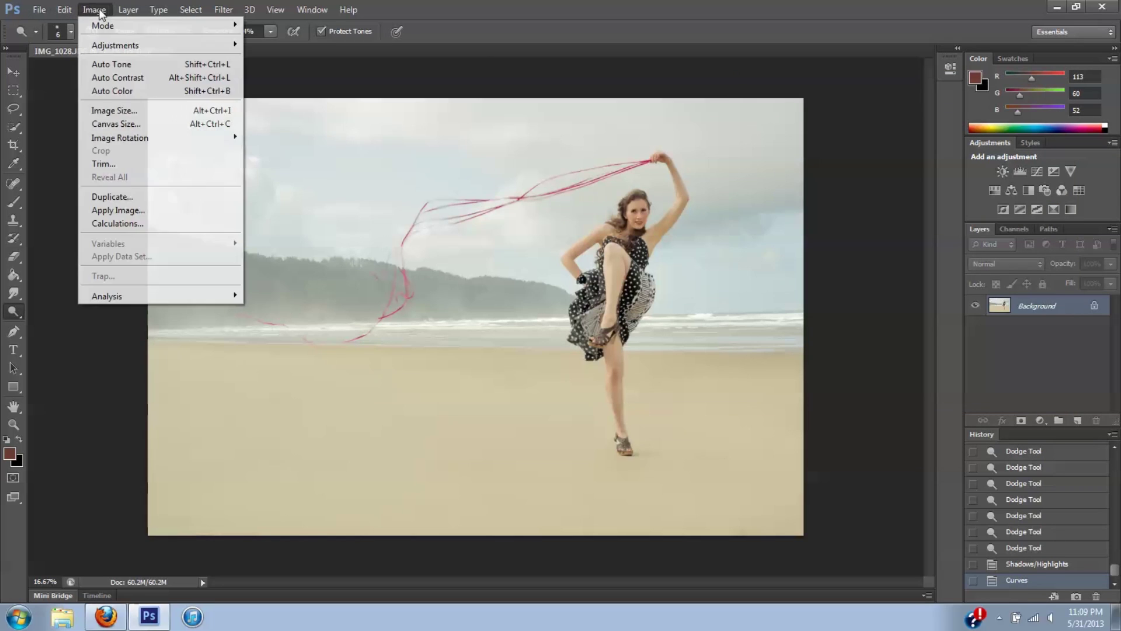
pyautogui.moveTo(118, 44)
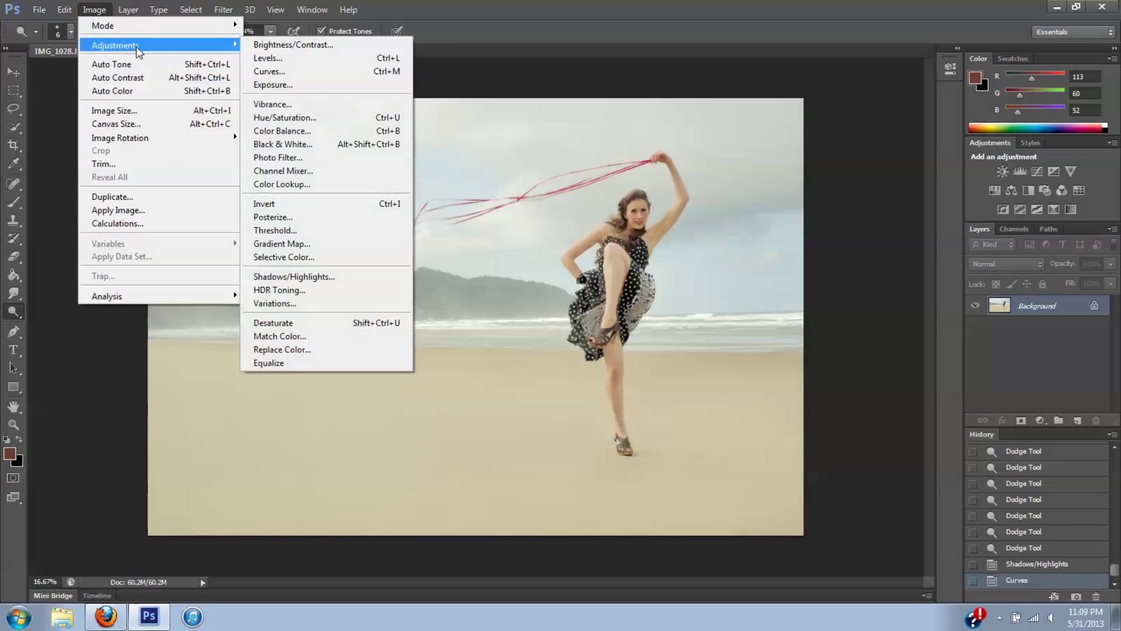
pyautogui.click(272, 59)
pyautogui.moveTo(845, 216); pyautogui.dragTo(835, 219)
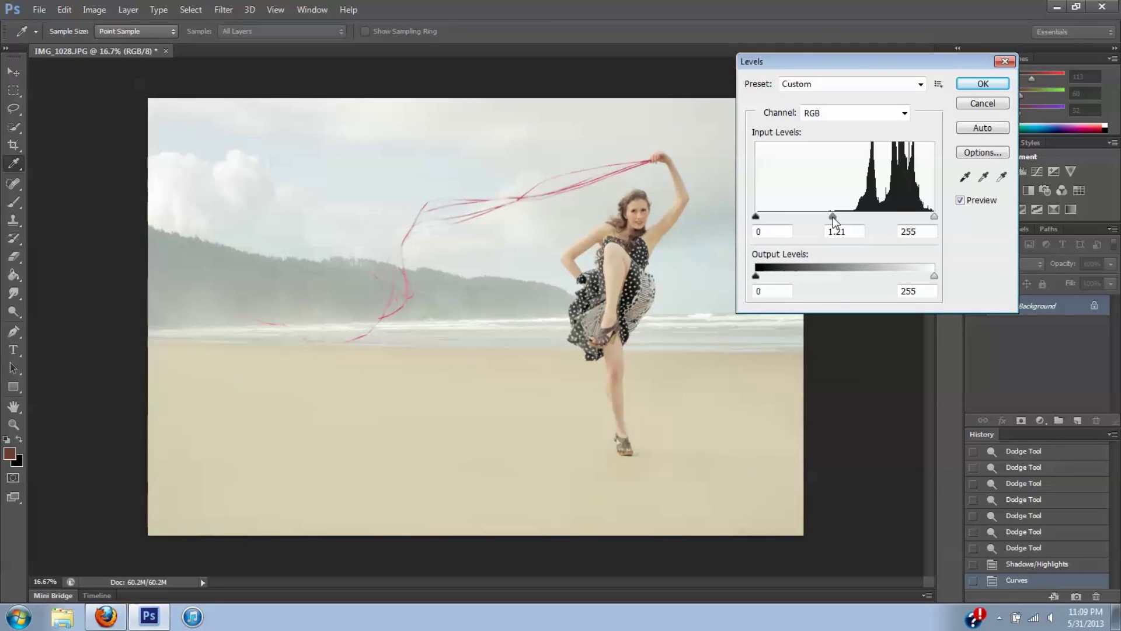
pyautogui.moveTo(758, 218); pyautogui.dragTo(771, 220)
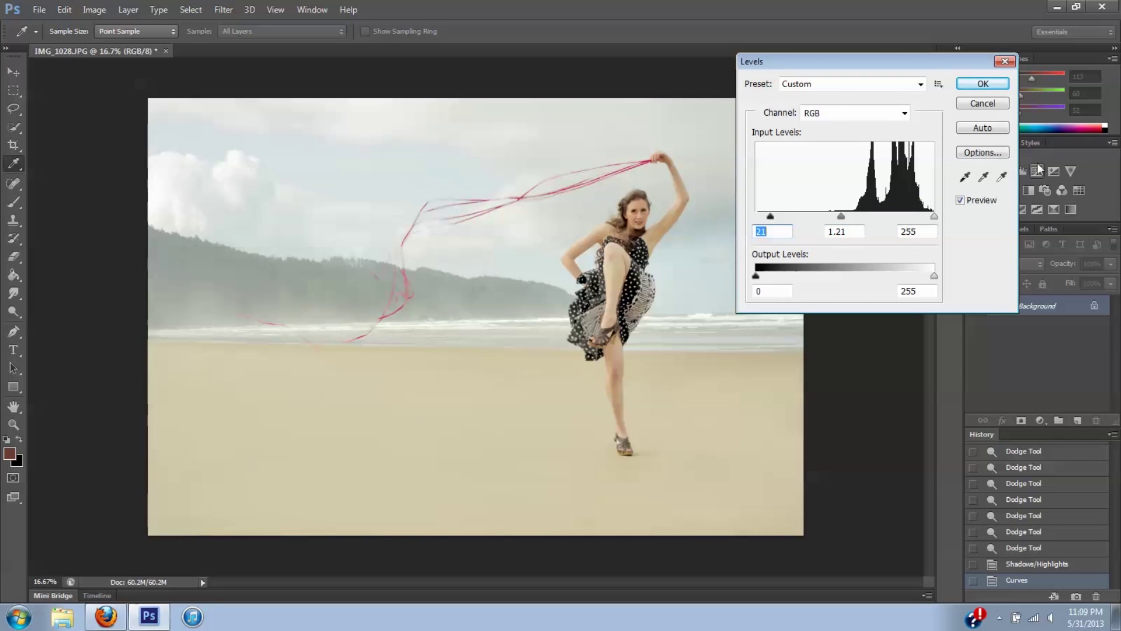
pyautogui.click(960, 201)
pyautogui.click(960, 201)
pyautogui.click(979, 84)
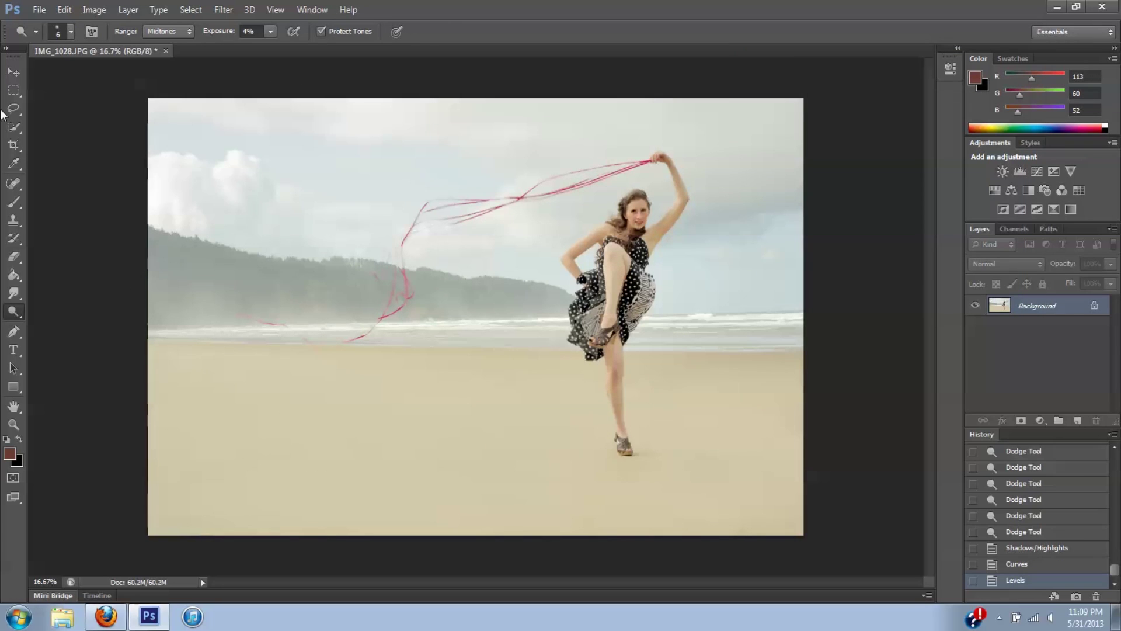
# Step: Start a Selective Color adjustment on the Reds and slightly reduce their Yellow amount
pyautogui.click(85, 10)
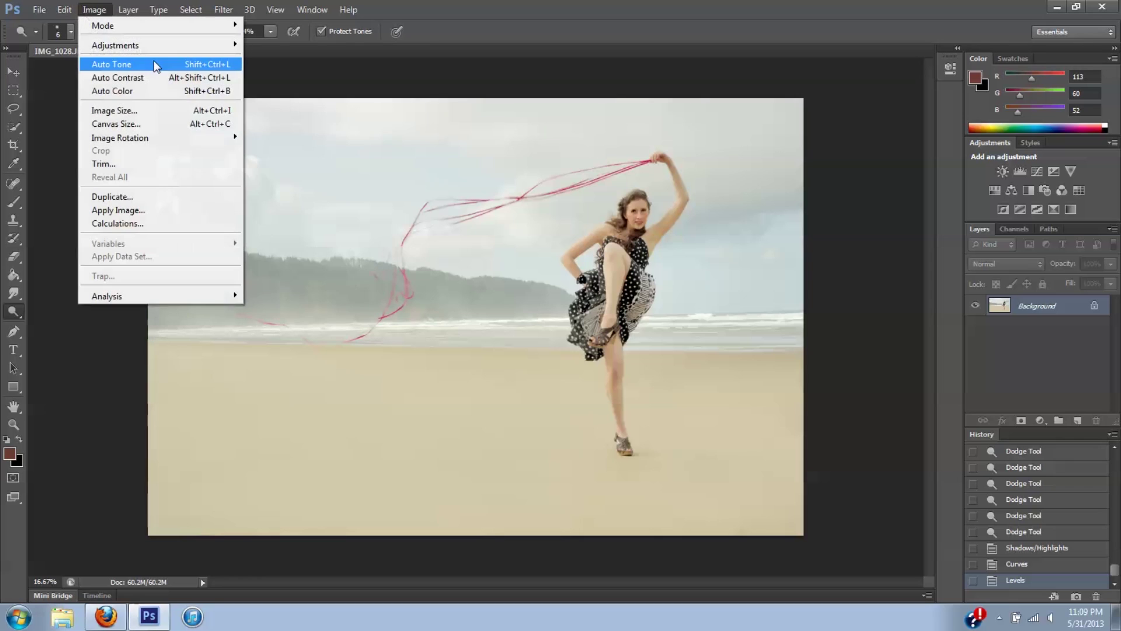
pyautogui.moveTo(170, 47)
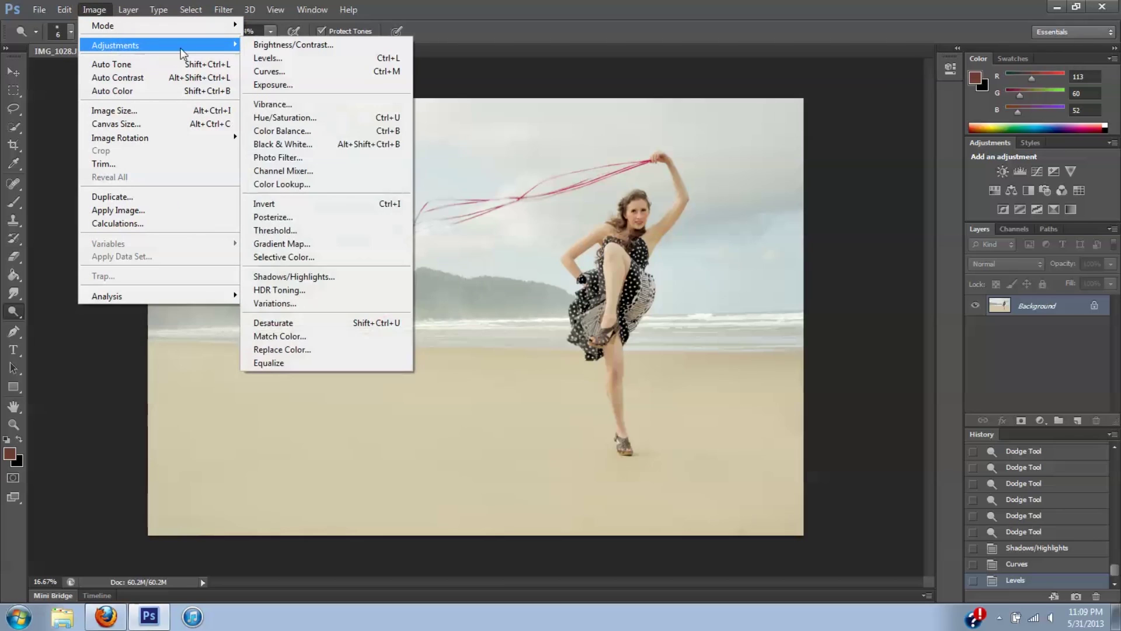
pyautogui.click(290, 257)
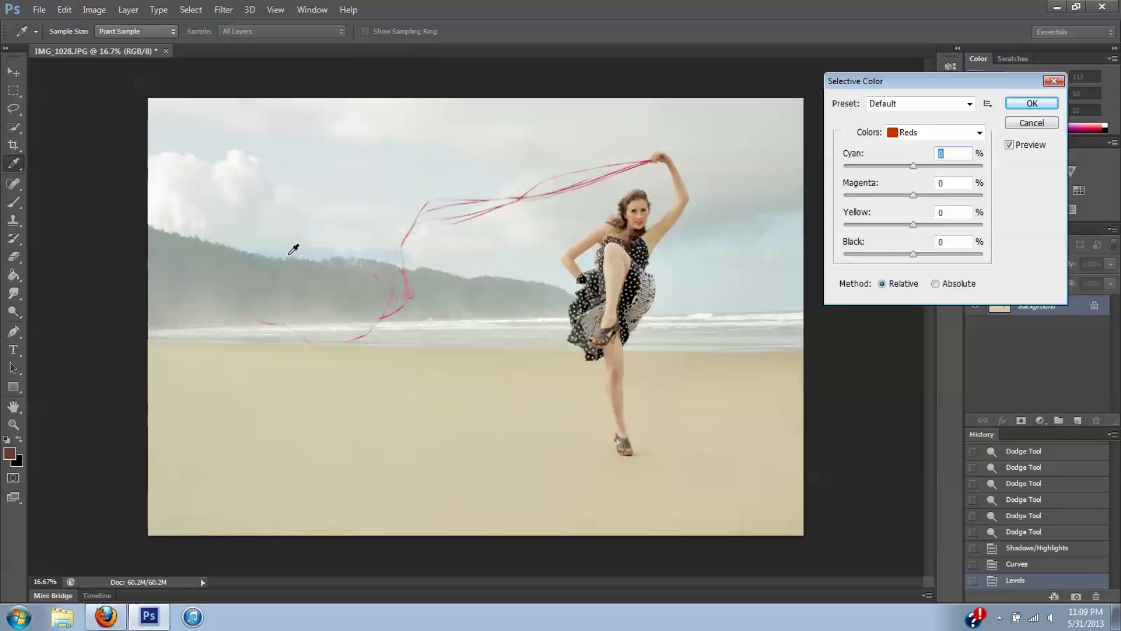
pyautogui.click(981, 133)
pyautogui.click(982, 135)
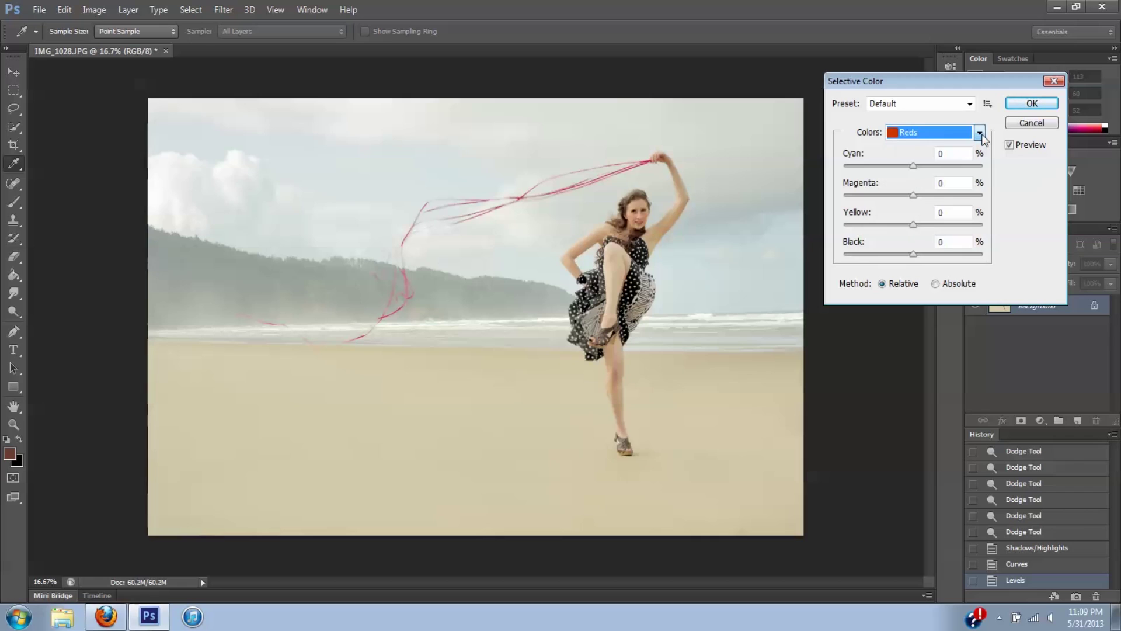
pyautogui.moveTo(913, 227); pyautogui.dragTo(903, 225)
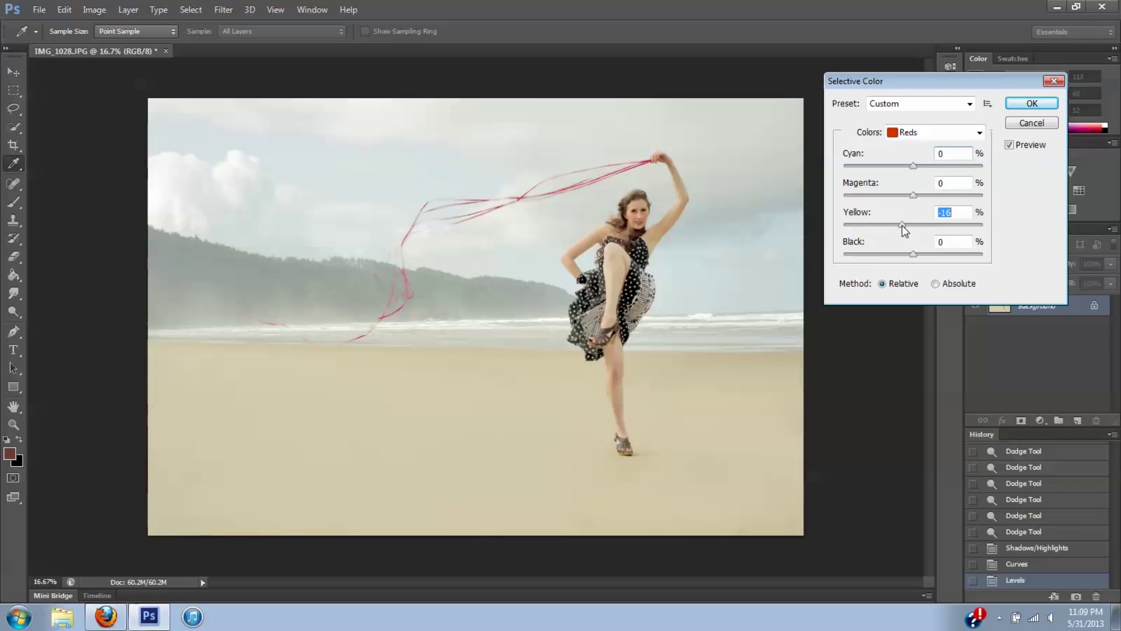
pyautogui.moveTo(887, 226); pyautogui.dragTo(916, 228)
pyautogui.moveTo(914, 226); pyautogui.dragTo(889, 227)
pyautogui.moveTo(892, 223); pyautogui.dragTo(903, 225)
# Step: Fine-tune the Magenta, Cyan and Black amounts of the Reds in Selective Color
pyautogui.moveTo(913, 195)
pyautogui.mouseDown()
pyautogui.moveTo(890, 195)
pyautogui.moveTo(914, 195)
pyautogui.mouseUp()
pyautogui.moveTo(914, 166)
pyautogui.mouseDown()
pyautogui.moveTo(901, 169)
pyautogui.moveTo(920, 173)
pyautogui.mouseUp()
pyautogui.press('Up')
pyautogui.press('Up')
pyautogui.press('Up')
pyautogui.moveTo(913, 255); pyautogui.dragTo(974, 256)
pyautogui.moveTo(911, 258); pyautogui.dragTo(914, 258)
# Step: Try adjusting the Yellow, Magenta and Black amounts of the Yellows in Selective Color, returning each to 0%
pyautogui.click(979, 133)
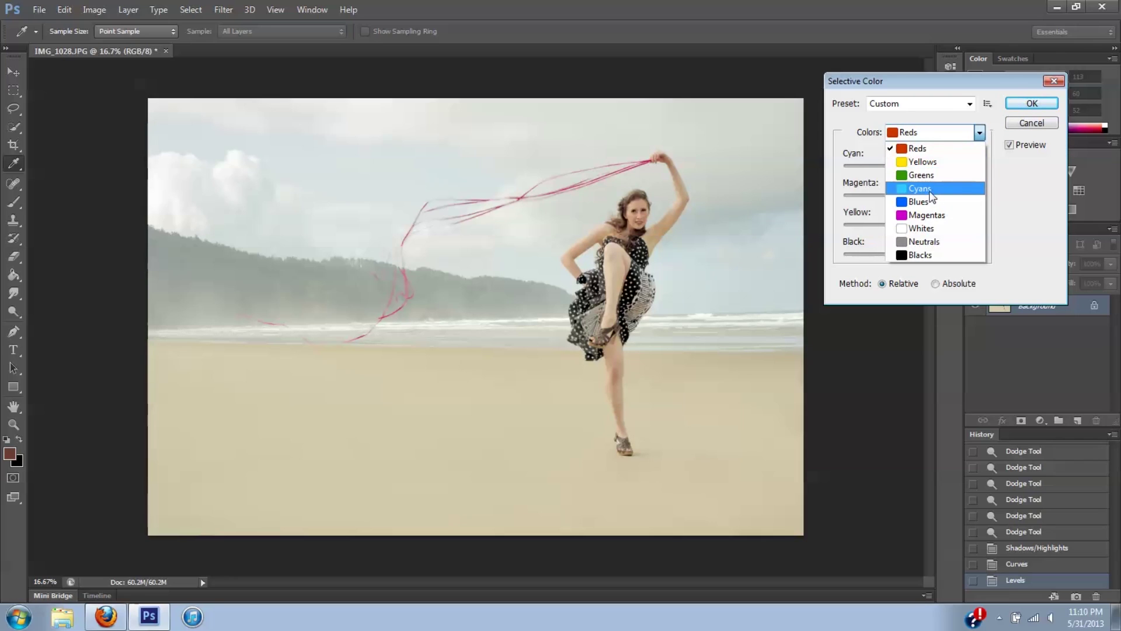
pyautogui.click(928, 161)
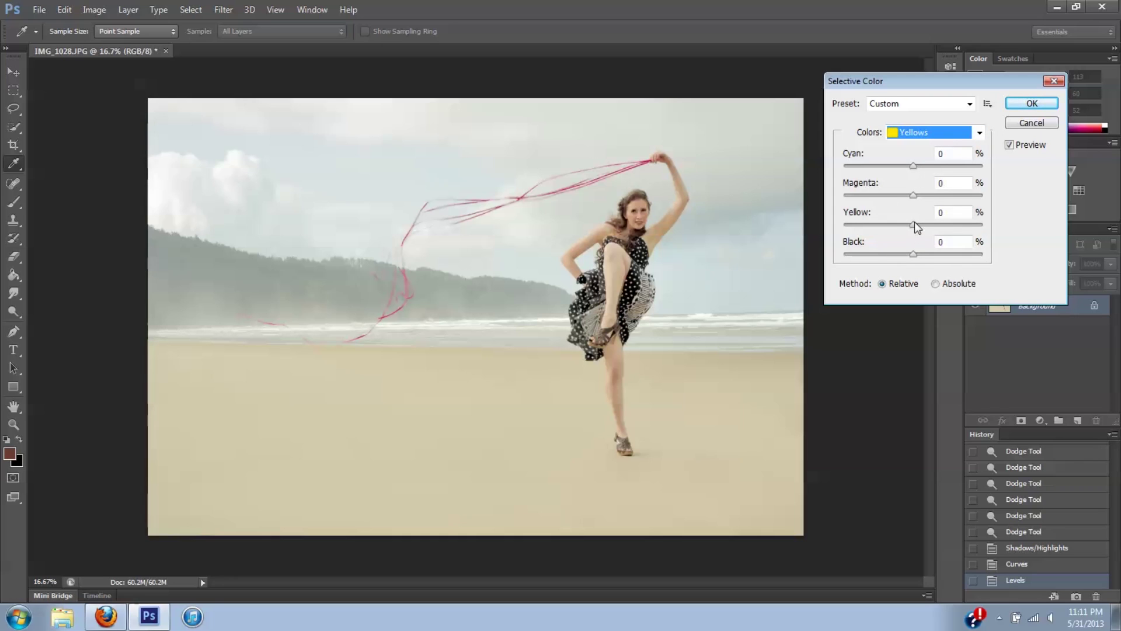
pyautogui.moveTo(914, 224)
pyautogui.mouseDown()
pyautogui.moveTo(982, 225)
pyautogui.moveTo(1022, 243)
pyautogui.moveTo(855, 231)
pyautogui.moveTo(1000, 243)
pyautogui.moveTo(895, 243)
pyautogui.moveTo(914, 234)
pyautogui.mouseUp()
pyautogui.click(914, 195)
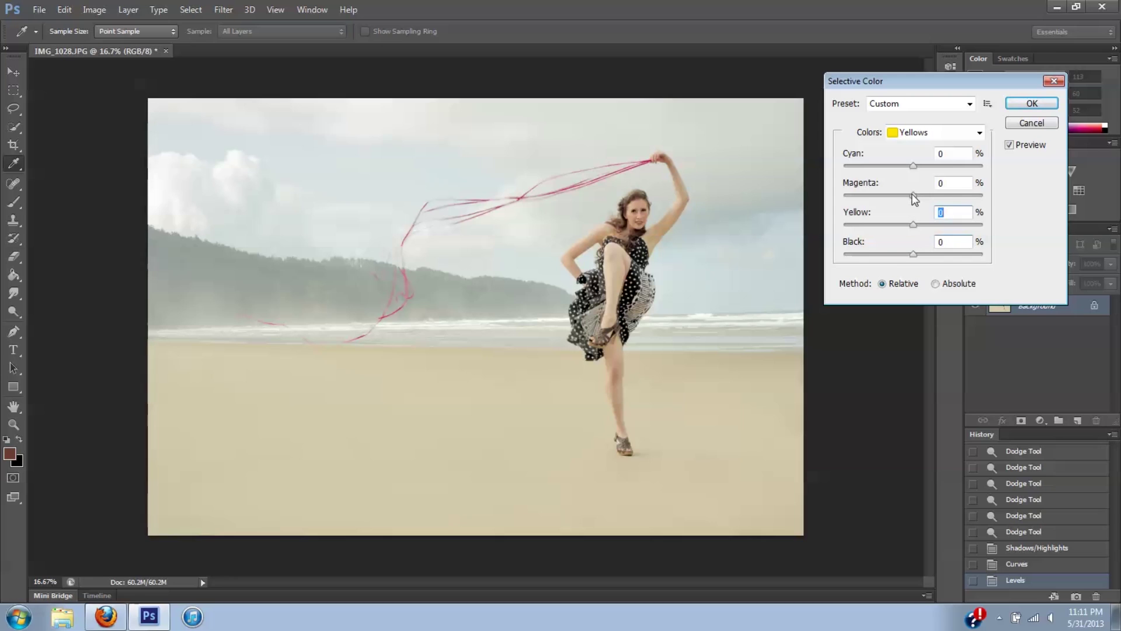
pyautogui.moveTo(915, 195)
pyautogui.mouseDown()
pyautogui.moveTo(929, 195)
pyautogui.moveTo(906, 194)
pyautogui.moveTo(915, 194)
pyautogui.mouseUp()
pyautogui.moveTo(915, 257); pyautogui.dragTo(891, 258)
pyautogui.moveTo(929, 251)
pyautogui.mouseDown()
pyautogui.moveTo(828, 252)
pyautogui.moveTo(915, 265)
pyautogui.mouseUp()
pyautogui.moveTo(916, 266); pyautogui.dragTo(917, 267)
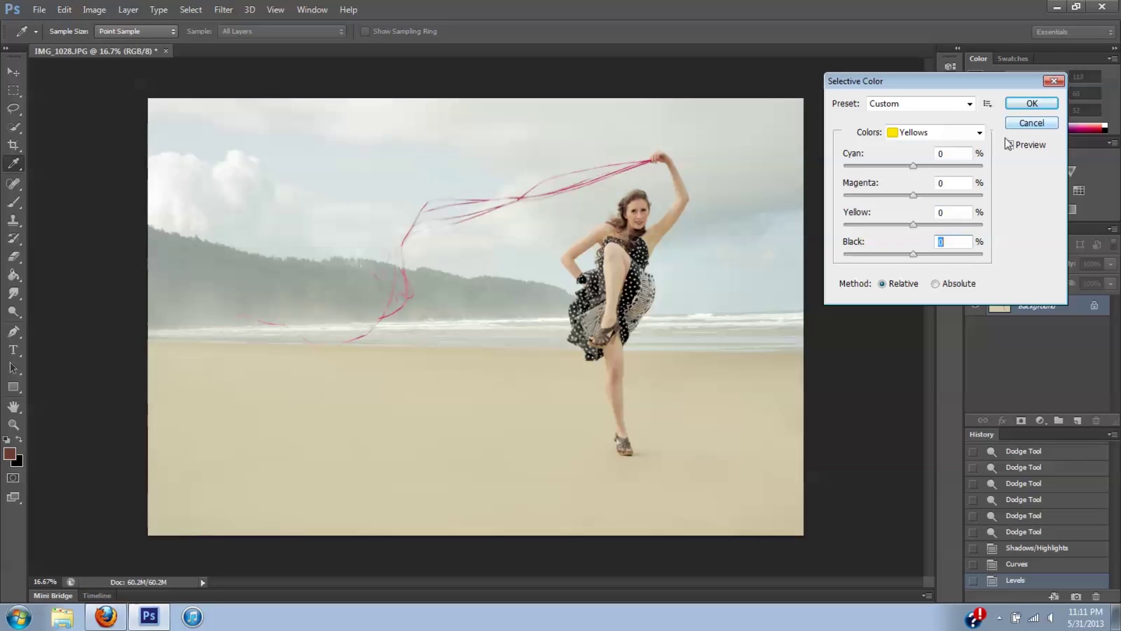
# Step: Set the Cyans in Selective Color to Cyan +100%, Magenta +100%, Yellow -100% and a strongly raised Black amount
pyautogui.click(980, 133)
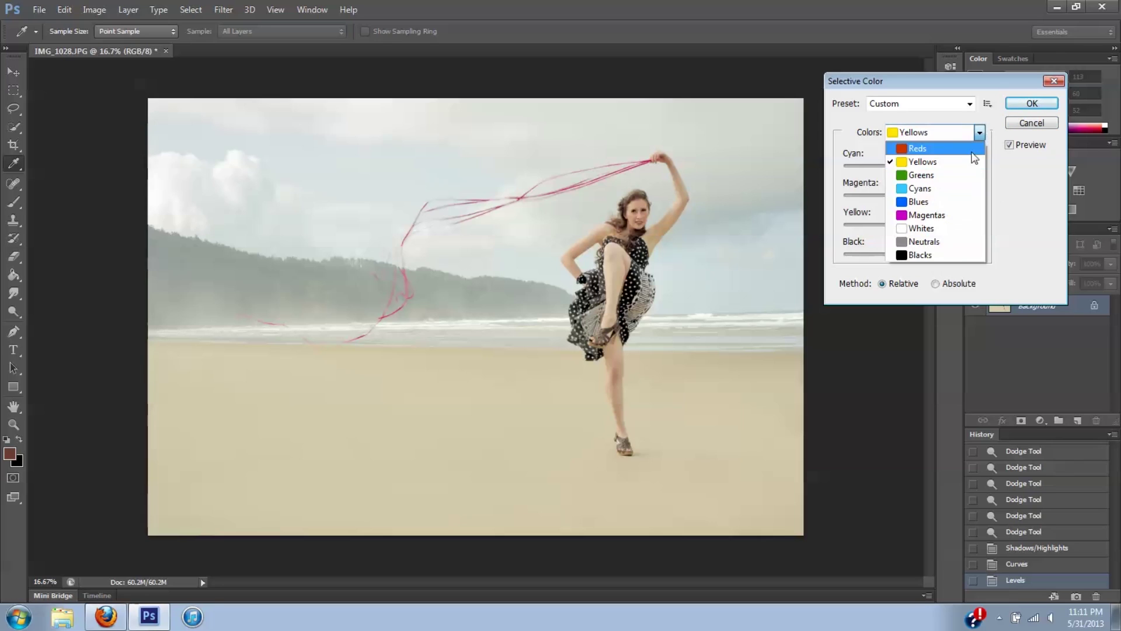
pyautogui.click(917, 188)
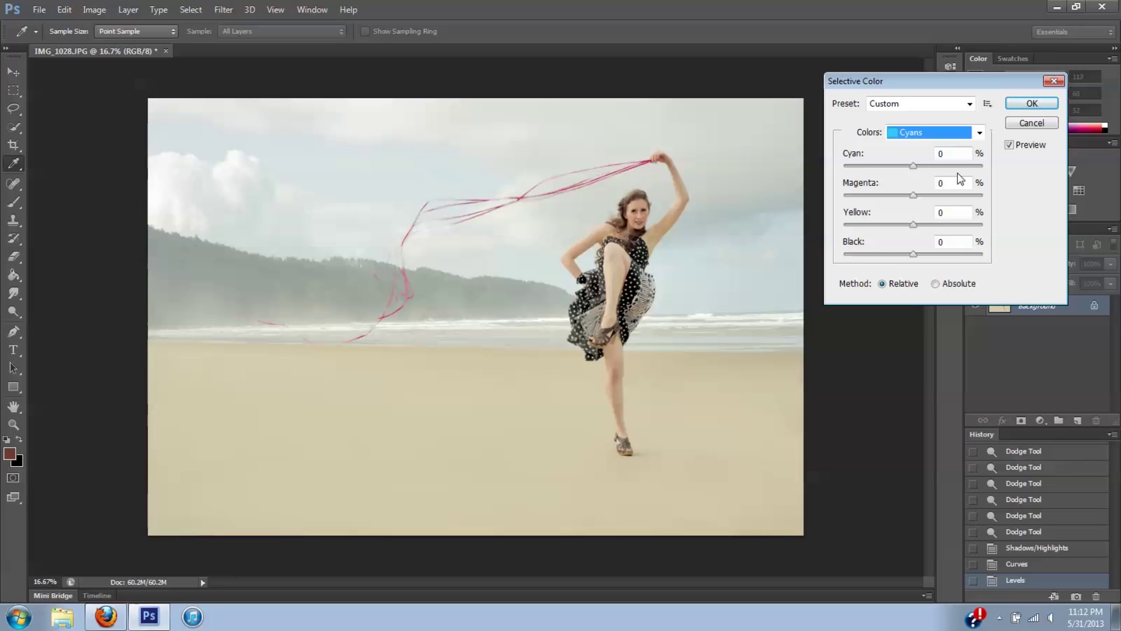
pyautogui.moveTo(914, 226); pyautogui.dragTo(734, 212)
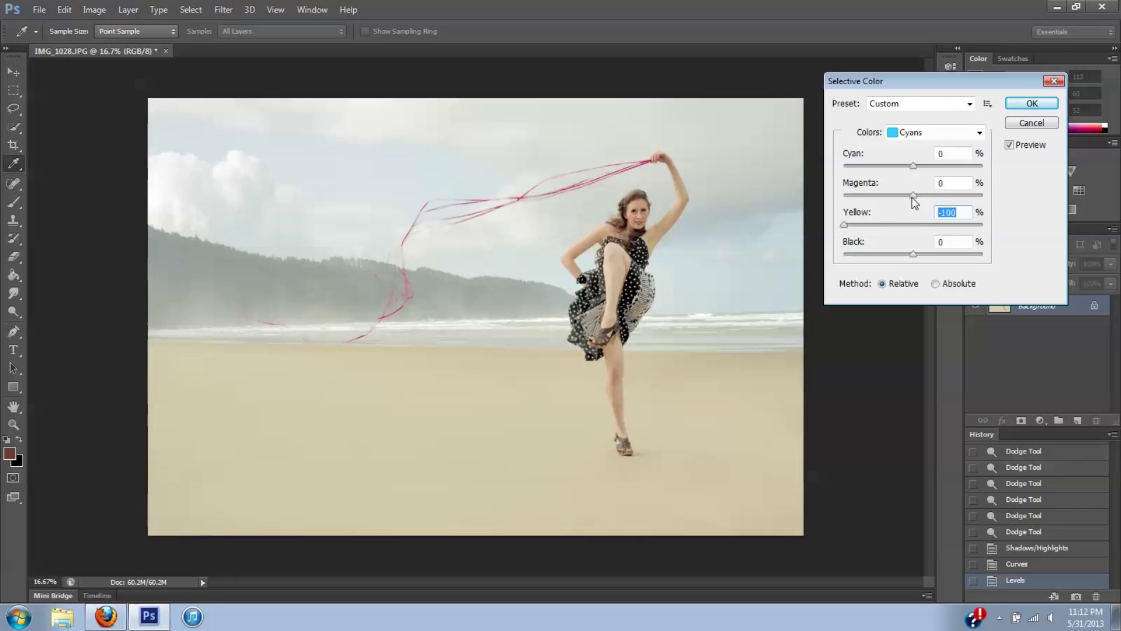
pyautogui.moveTo(913, 197); pyautogui.dragTo(984, 195)
pyautogui.moveTo(915, 166); pyautogui.dragTo(1084, 173)
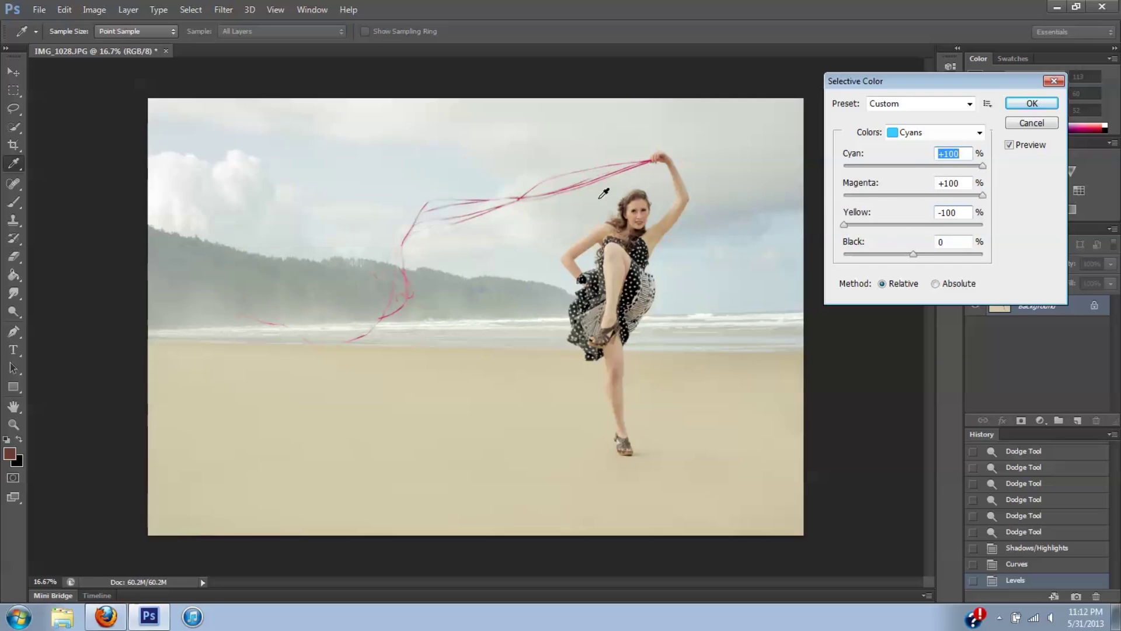
pyautogui.click(1010, 146)
pyautogui.moveTo(913, 254); pyautogui.dragTo(1002, 271)
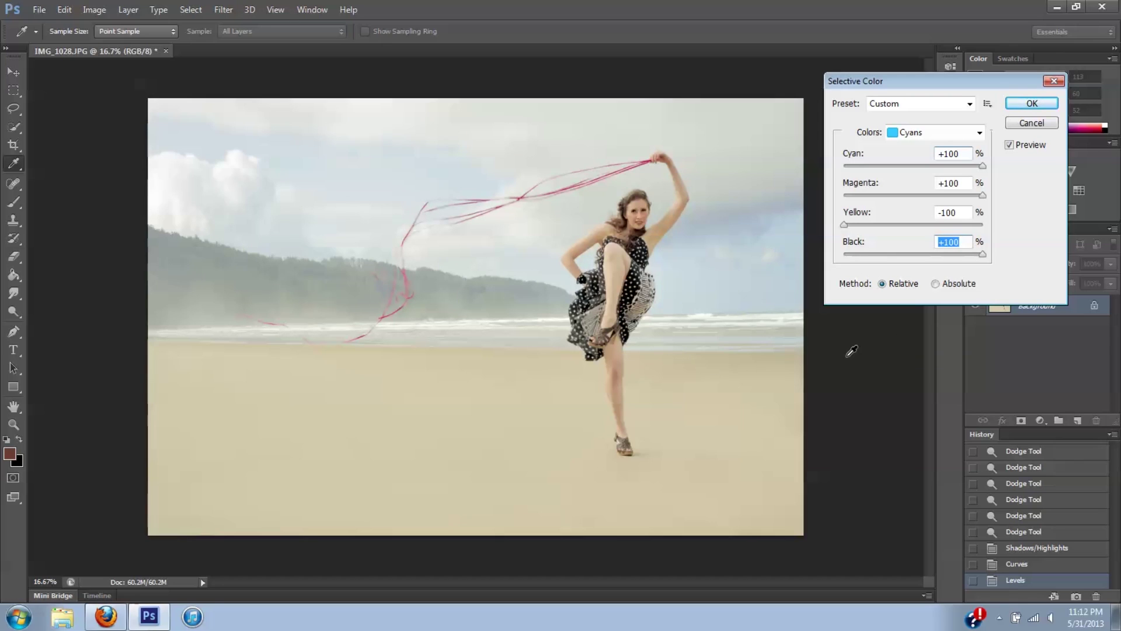
pyautogui.moveTo(982, 254); pyautogui.dragTo(964, 263)
# Step: Adjust the Whites in Selective Color to Cyan -8% and Yellow +10%, keeping Magenta at 0%
pyautogui.click(979, 134)
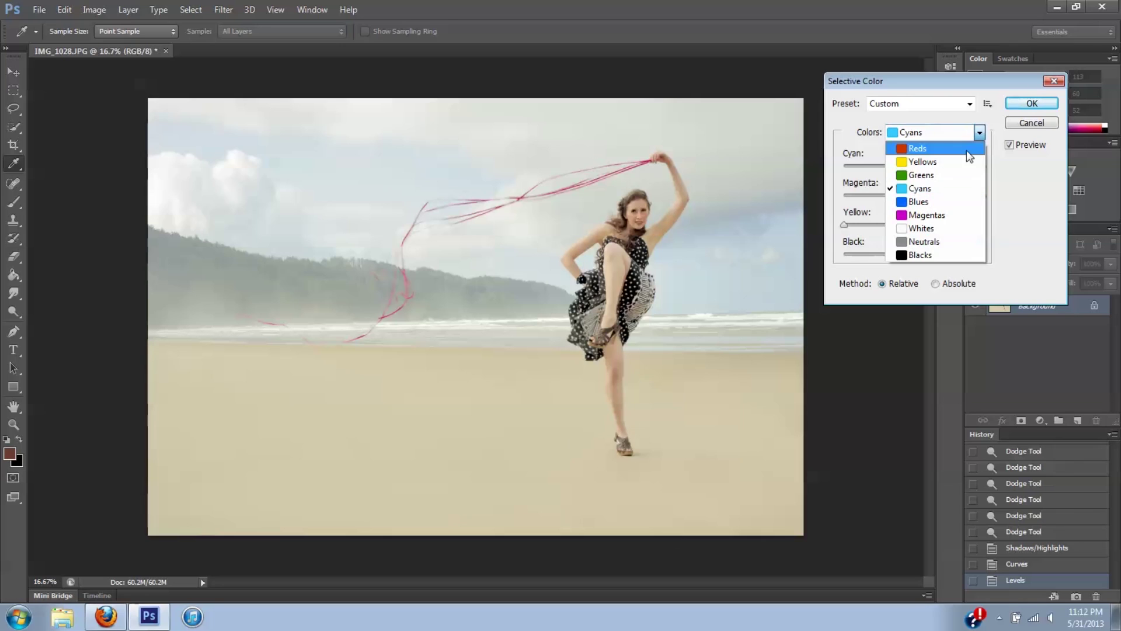
pyautogui.click(923, 228)
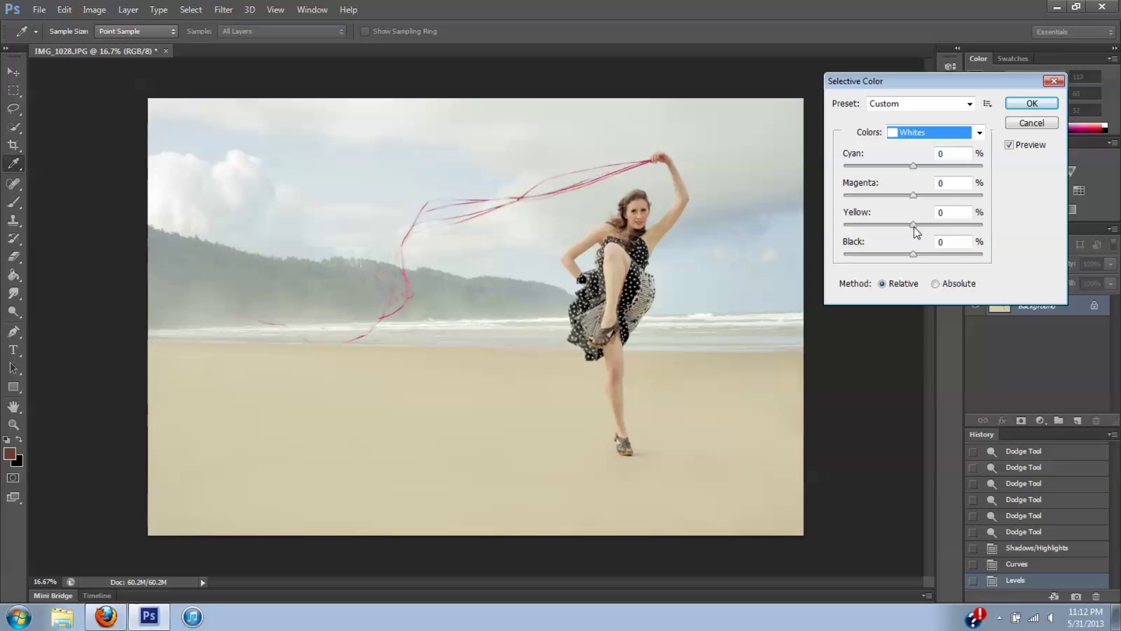
pyautogui.click(914, 227)
pyautogui.moveTo(929, 226); pyautogui.dragTo(906, 228)
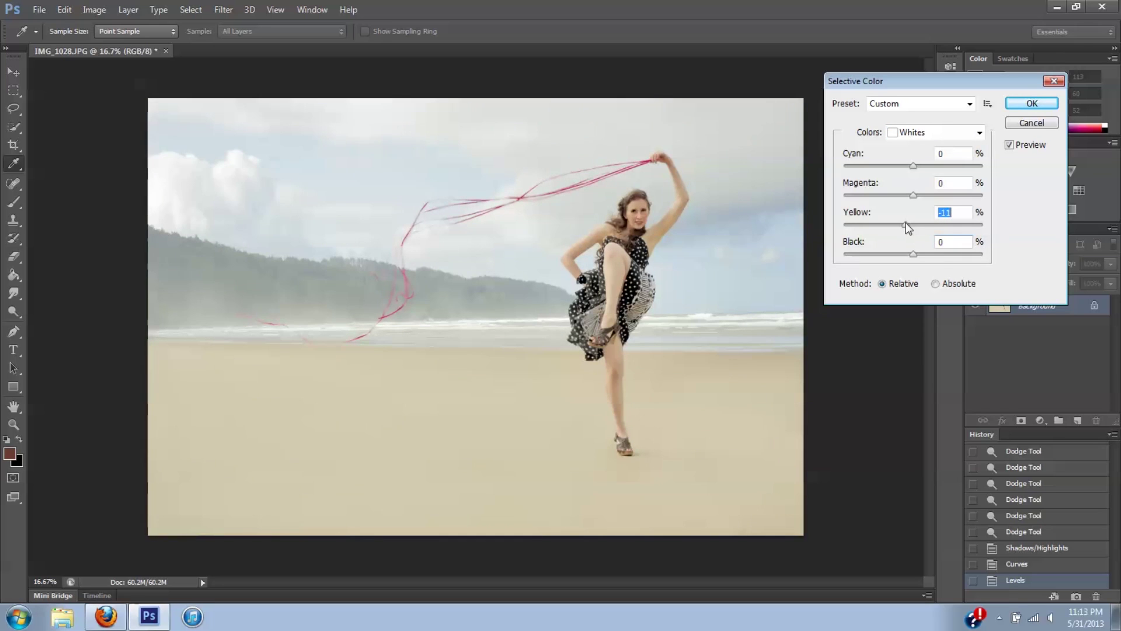
pyautogui.moveTo(907, 228); pyautogui.dragTo(934, 233)
pyautogui.moveTo(933, 227); pyautogui.dragTo(861, 226)
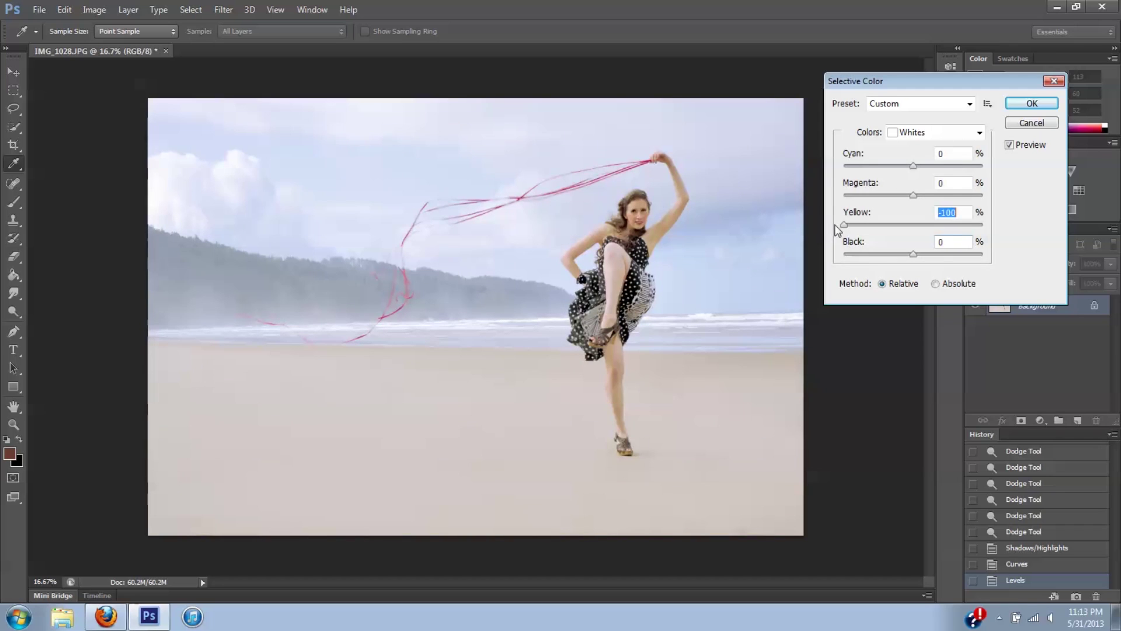
pyautogui.moveTo(843, 225); pyautogui.dragTo(920, 226)
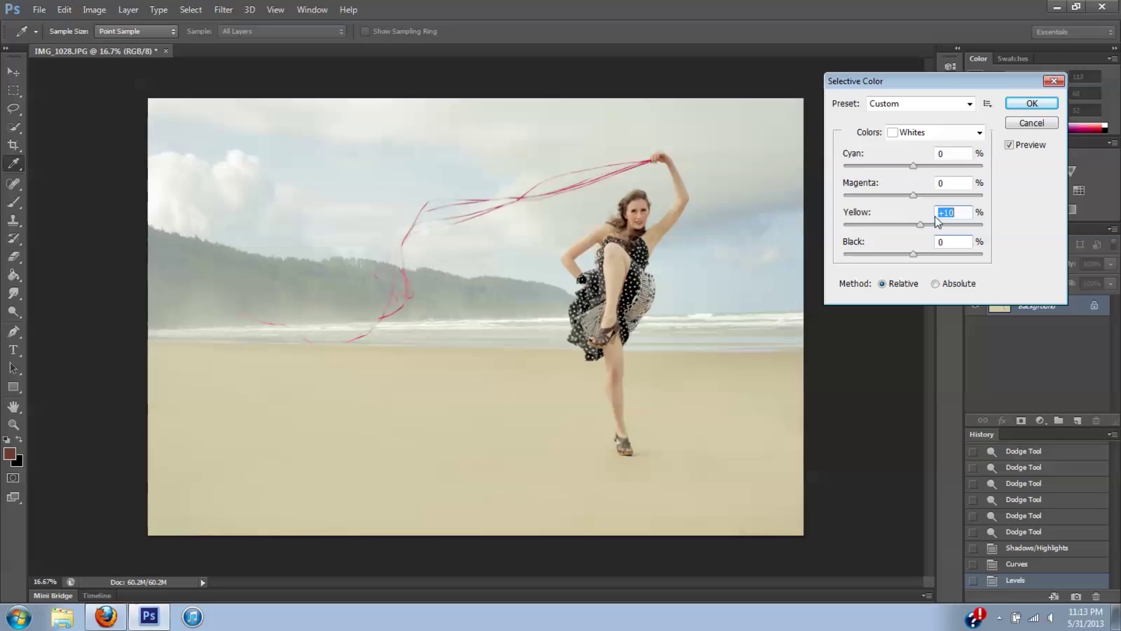
pyautogui.moveTo(914, 196)
pyautogui.mouseDown()
pyautogui.moveTo(929, 198)
pyautogui.moveTo(898, 199)
pyautogui.moveTo(914, 199)
pyautogui.mouseUp()
pyautogui.moveTo(915, 166)
pyautogui.mouseDown()
pyautogui.moveTo(932, 166)
pyautogui.moveTo(908, 162)
pyautogui.mouseUp()
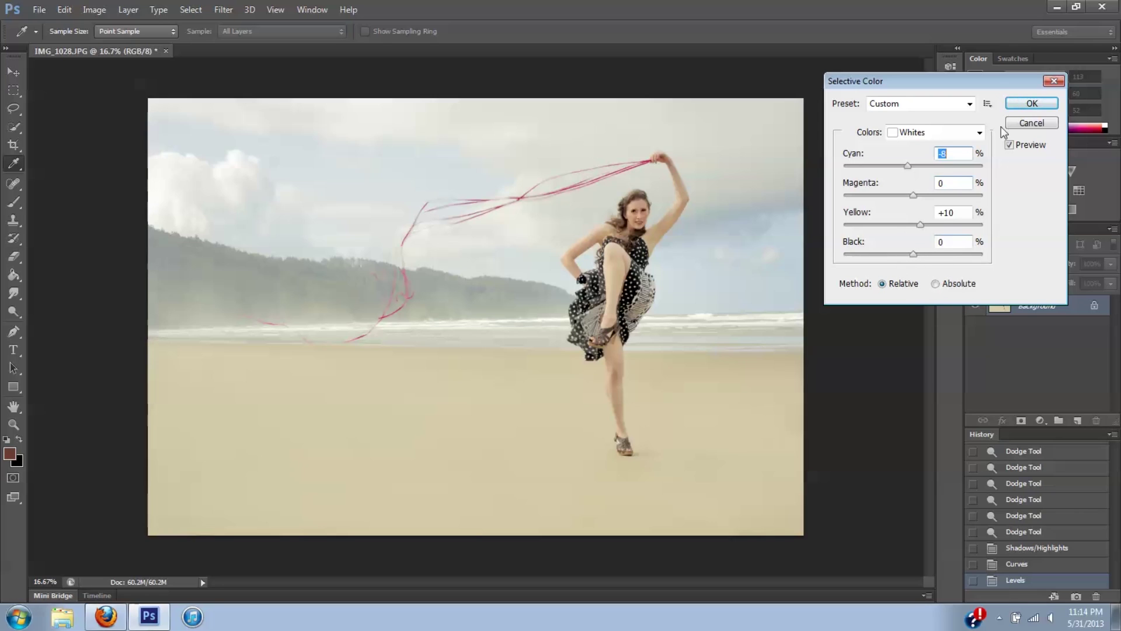
# Step: Adjust the Neutrals in Selective Color to Cyan -1%, Magenta +1%, Yellow -11% and Black -1%
pyautogui.click(979, 133)
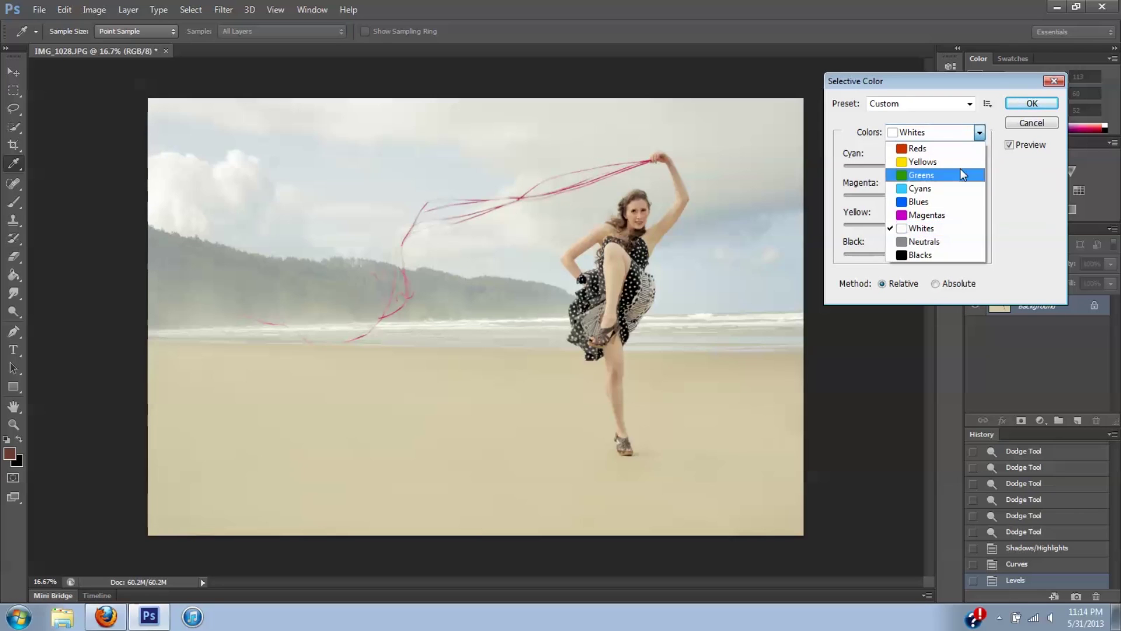
pyautogui.click(934, 241)
pyautogui.moveTo(915, 227); pyautogui.dragTo(912, 222)
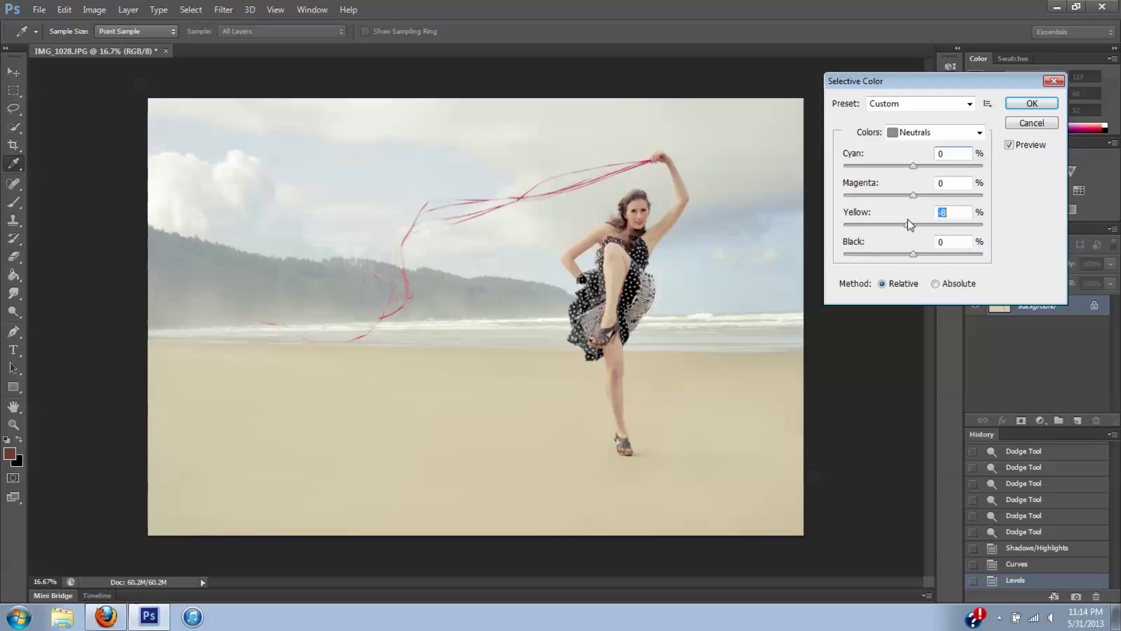
pyautogui.click(1010, 144)
pyautogui.click(1010, 145)
pyautogui.moveTo(910, 225); pyautogui.dragTo(913, 196)
pyautogui.moveTo(914, 168); pyautogui.dragTo(907, 166)
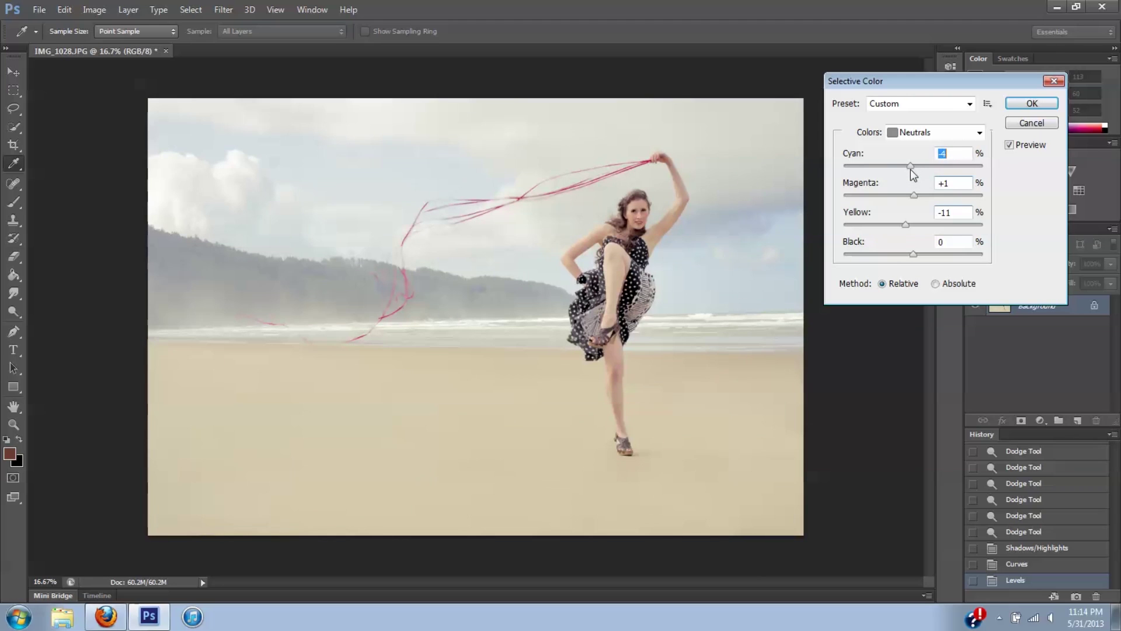
pyautogui.moveTo(915, 174); pyautogui.dragTo(912, 169)
pyautogui.moveTo(915, 254); pyautogui.dragTo(913, 253)
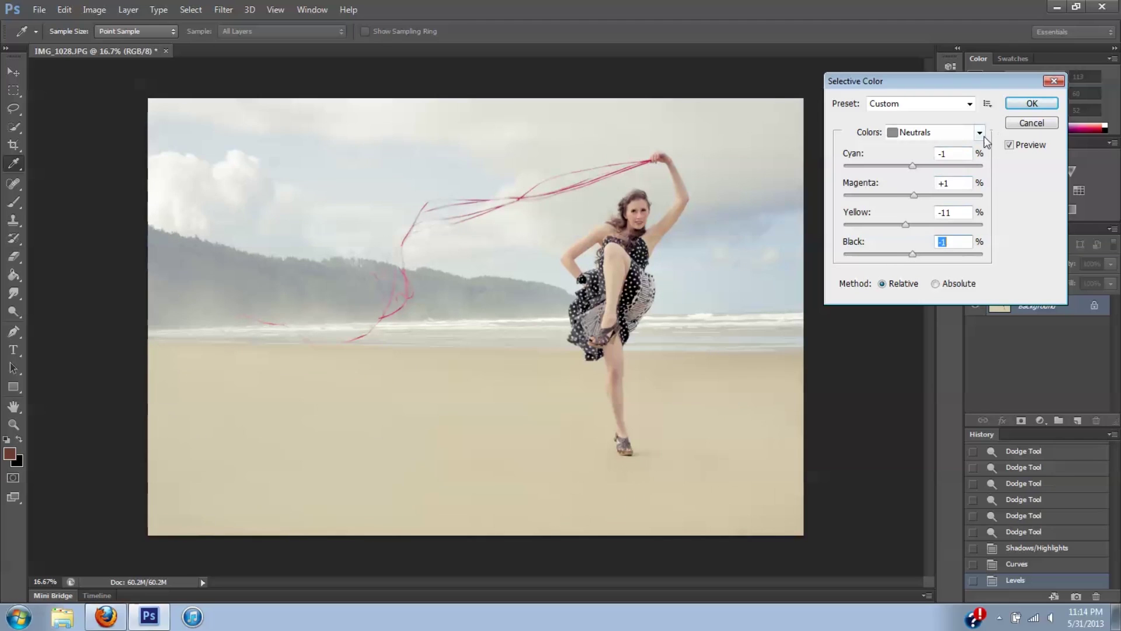
# Step: Set the Blacks to Magenta +10%, Yellow -10% and Black +2%, compare before and after, and apply the Selective Color adjustment
pyautogui.click(979, 133)
pyautogui.click(918, 254)
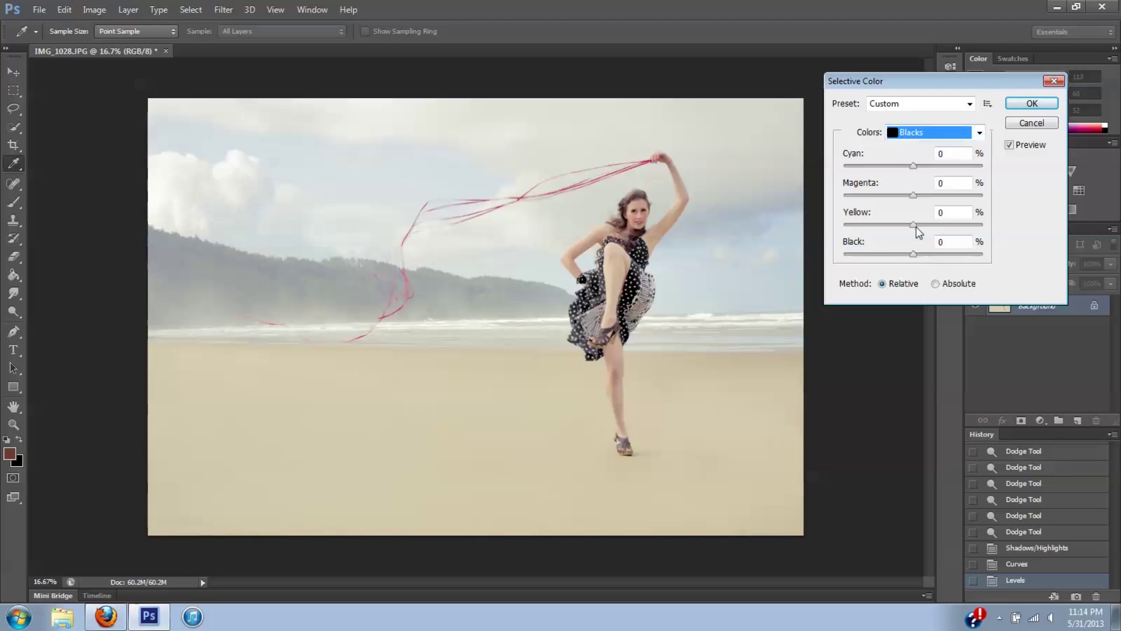
pyautogui.moveTo(915, 256)
pyautogui.mouseDown()
pyautogui.moveTo(926, 259)
pyautogui.moveTo(916, 258)
pyautogui.mouseUp()
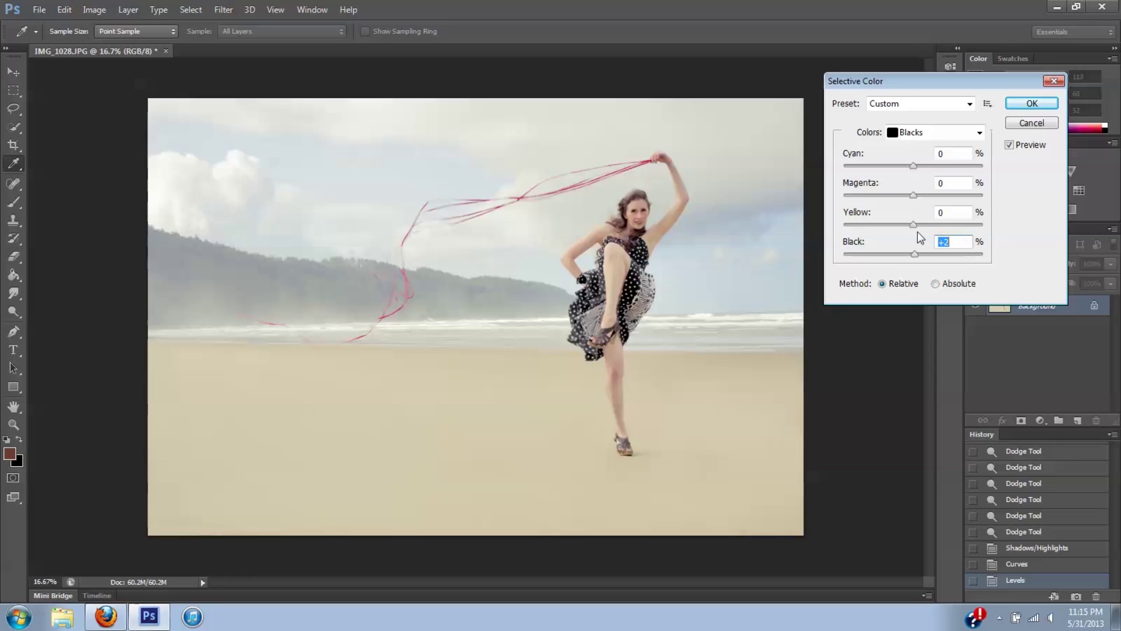
pyautogui.moveTo(915, 227); pyautogui.dragTo(920, 202)
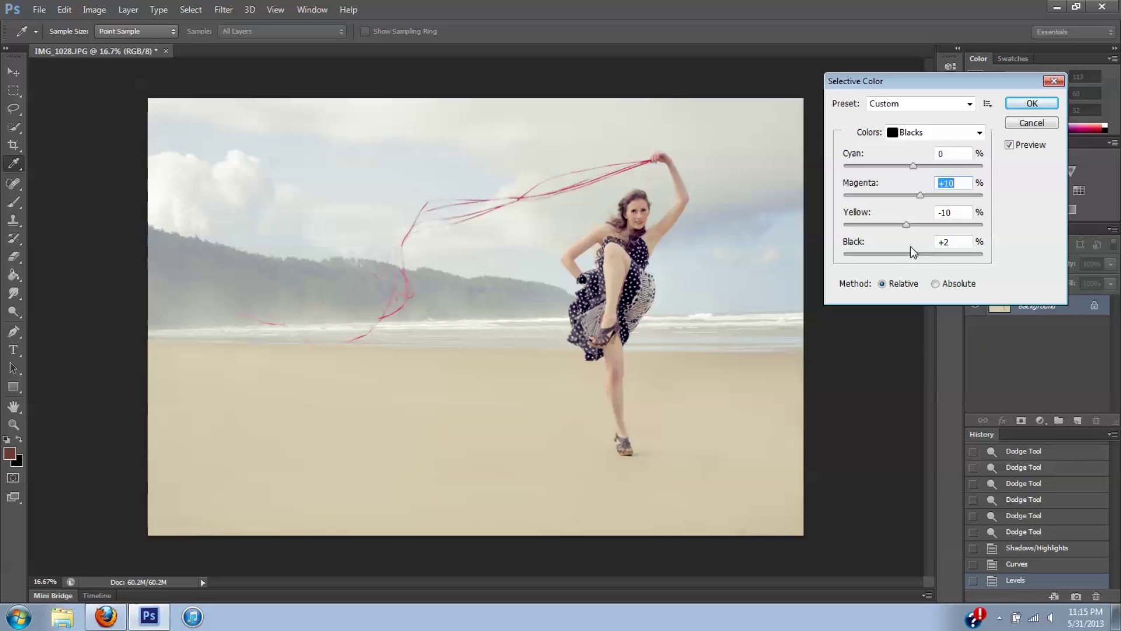
pyautogui.click(1009, 145)
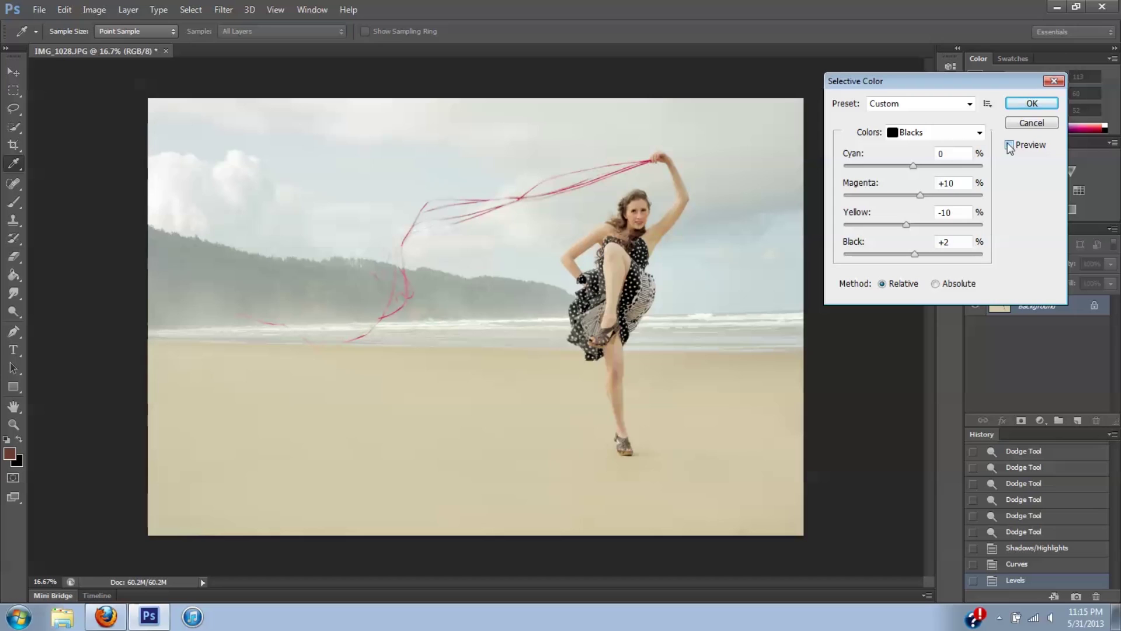
pyautogui.click(1010, 145)
pyautogui.click(1033, 103)
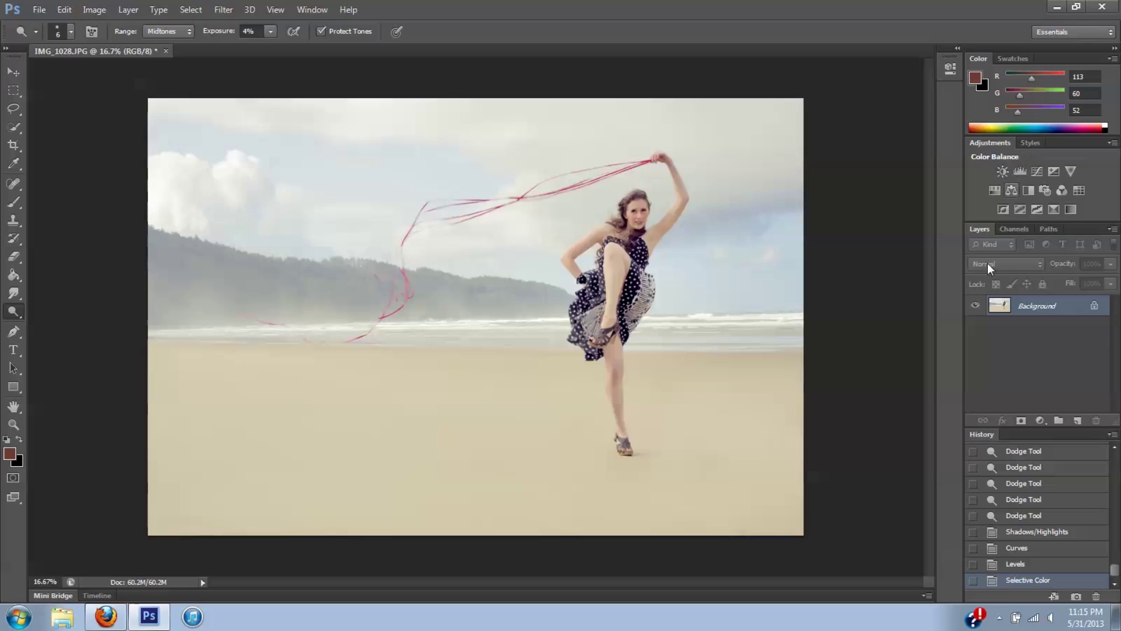
# Step: Apply a second Selective Color adjustment to the Cyans using the Absolute method with Cyan +100%, Magenta -18%, Yellow +5% and Black +35%
pyautogui.click(84, 10)
pyautogui.moveTo(96, 45)
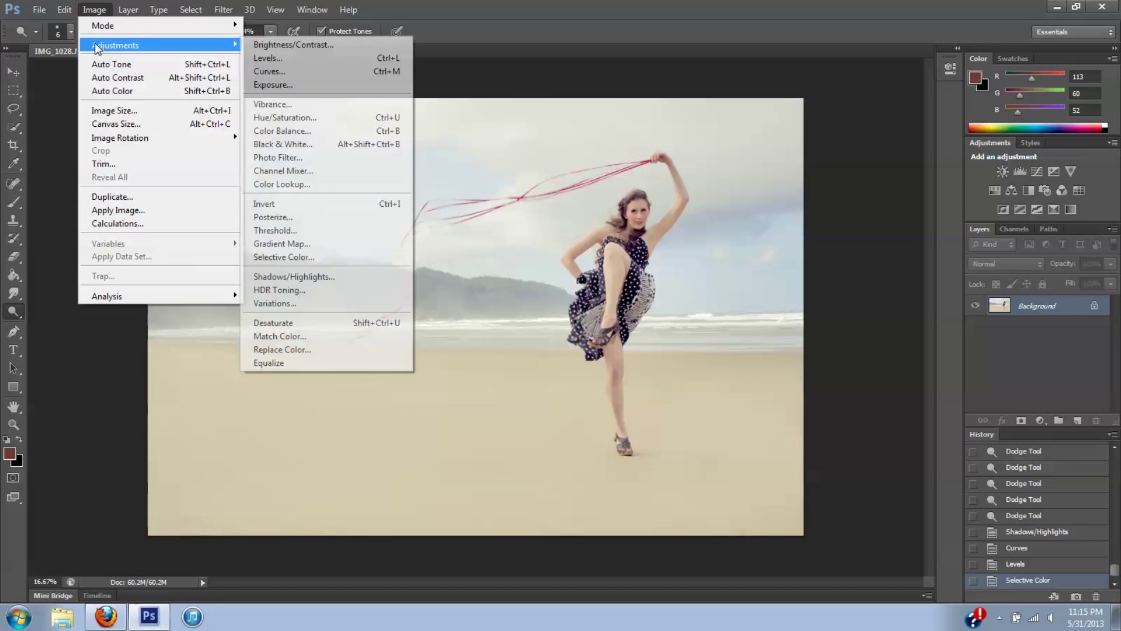
pyautogui.click(332, 254)
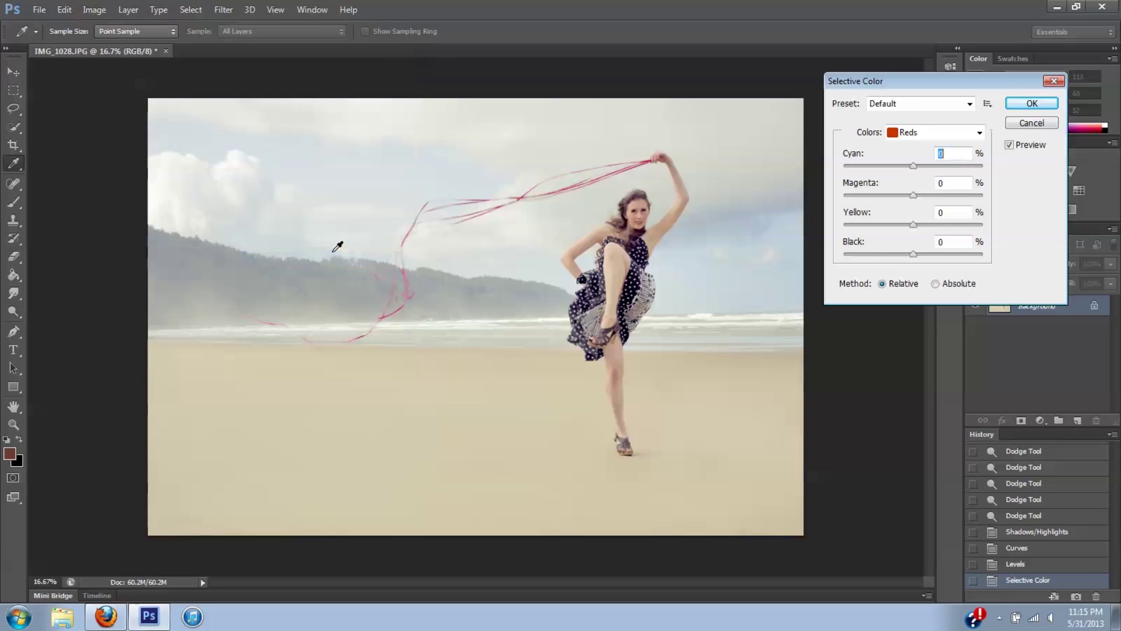
pyautogui.click(979, 132)
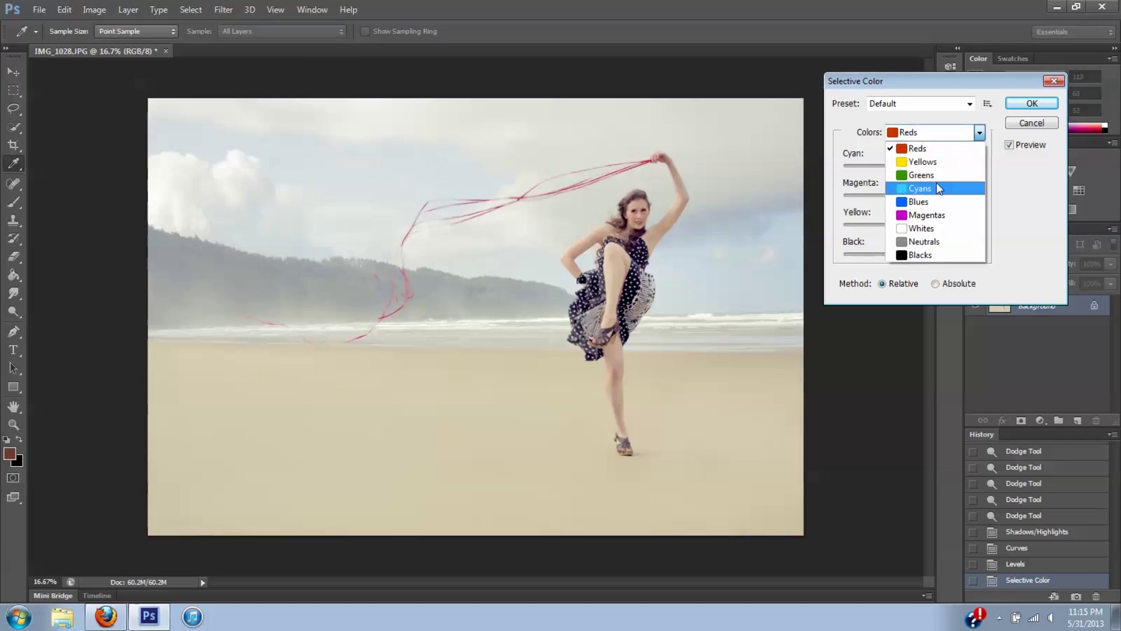
pyautogui.click(923, 189)
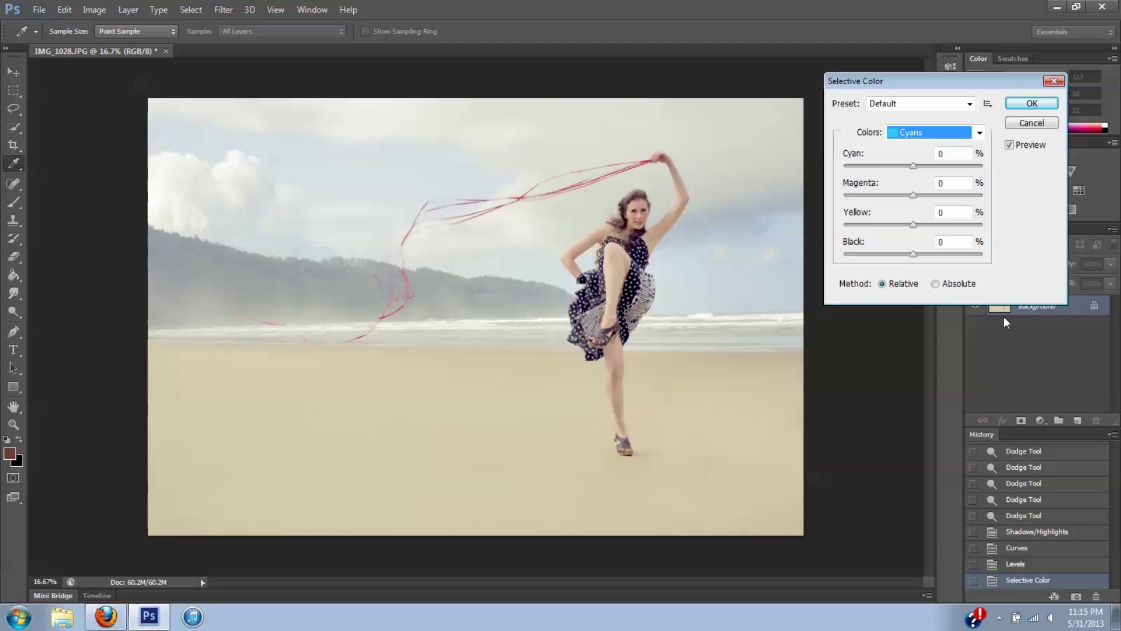
pyautogui.click(936, 285)
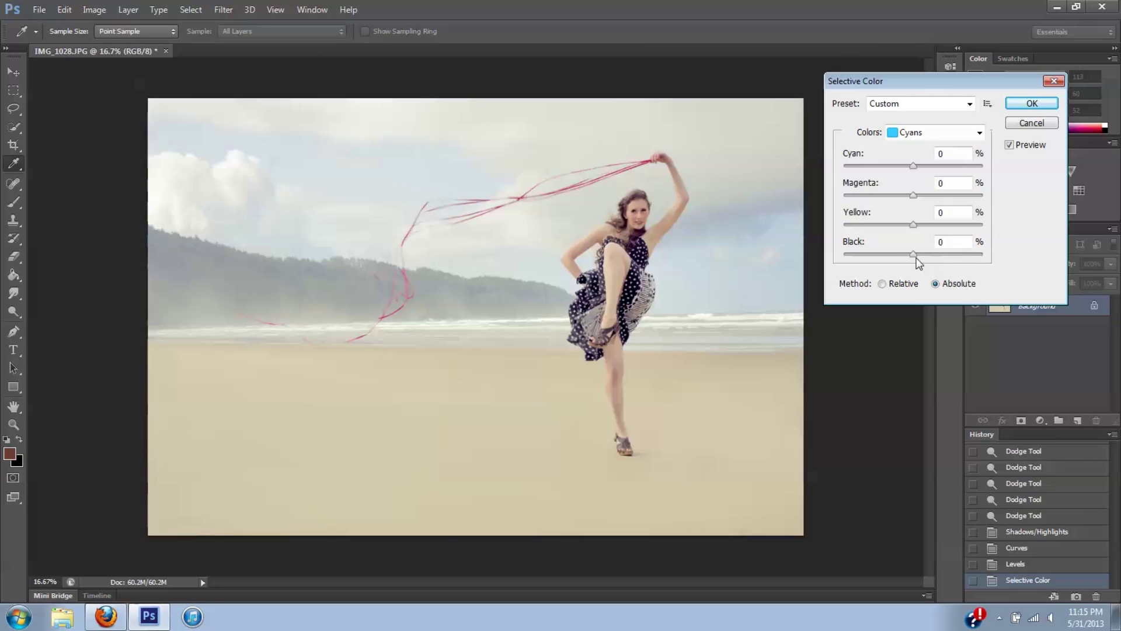
pyautogui.moveTo(917, 256); pyautogui.dragTo(936, 253)
pyautogui.moveTo(913, 166); pyautogui.dragTo(1004, 181)
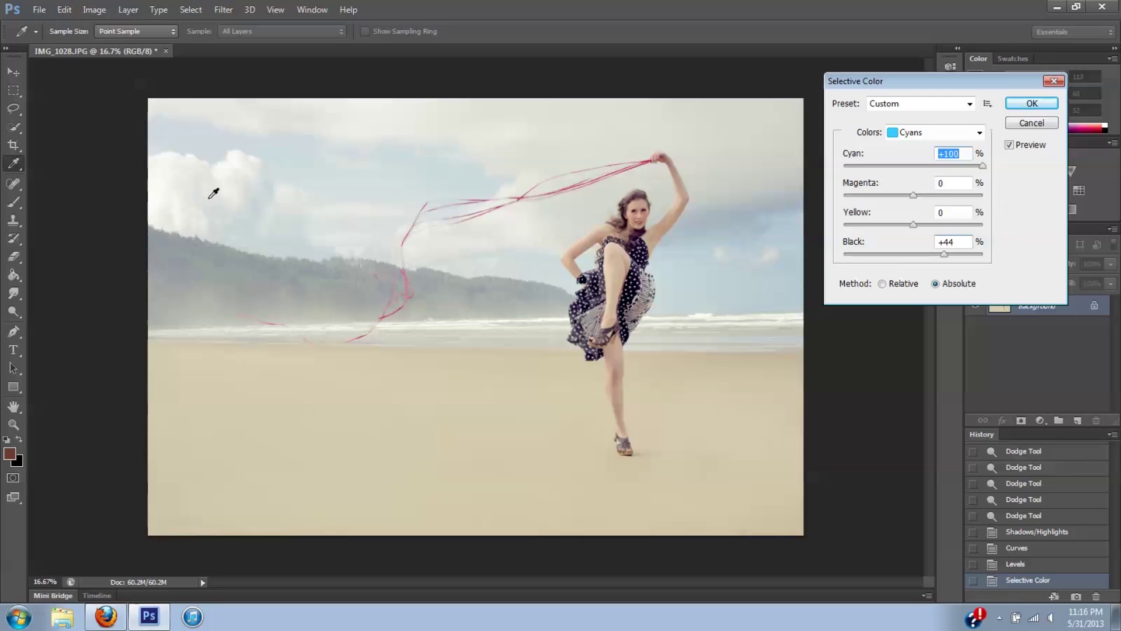
pyautogui.moveTo(914, 224); pyautogui.dragTo(901, 191)
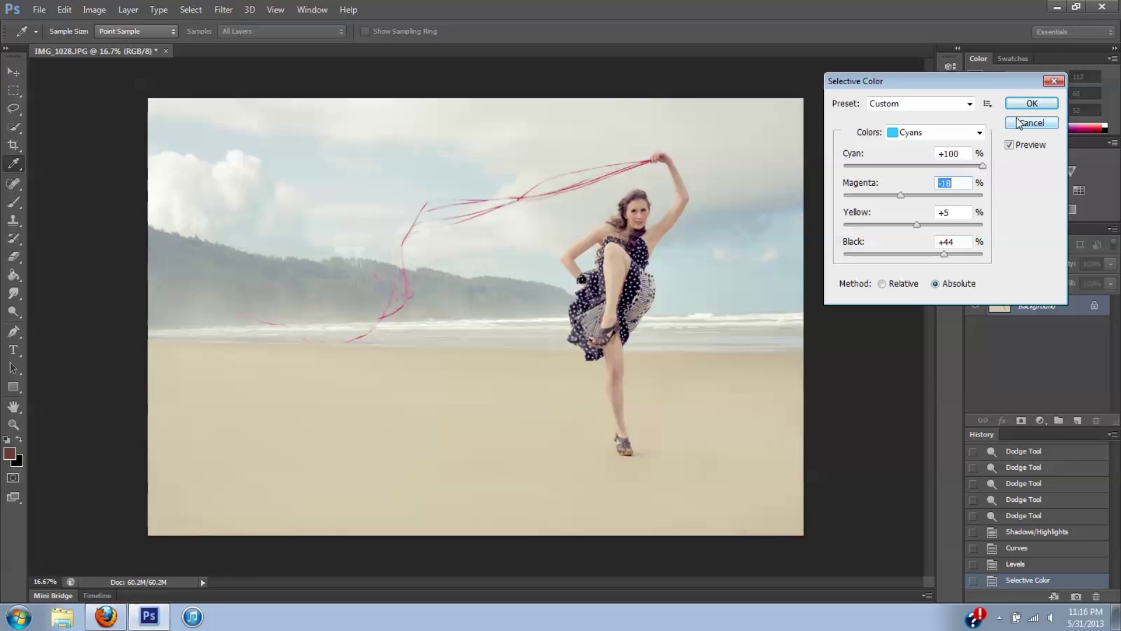
pyautogui.moveTo(945, 255)
pyautogui.mouseDown()
pyautogui.moveTo(957, 257)
pyautogui.moveTo(941, 259)
pyautogui.mouseUp()
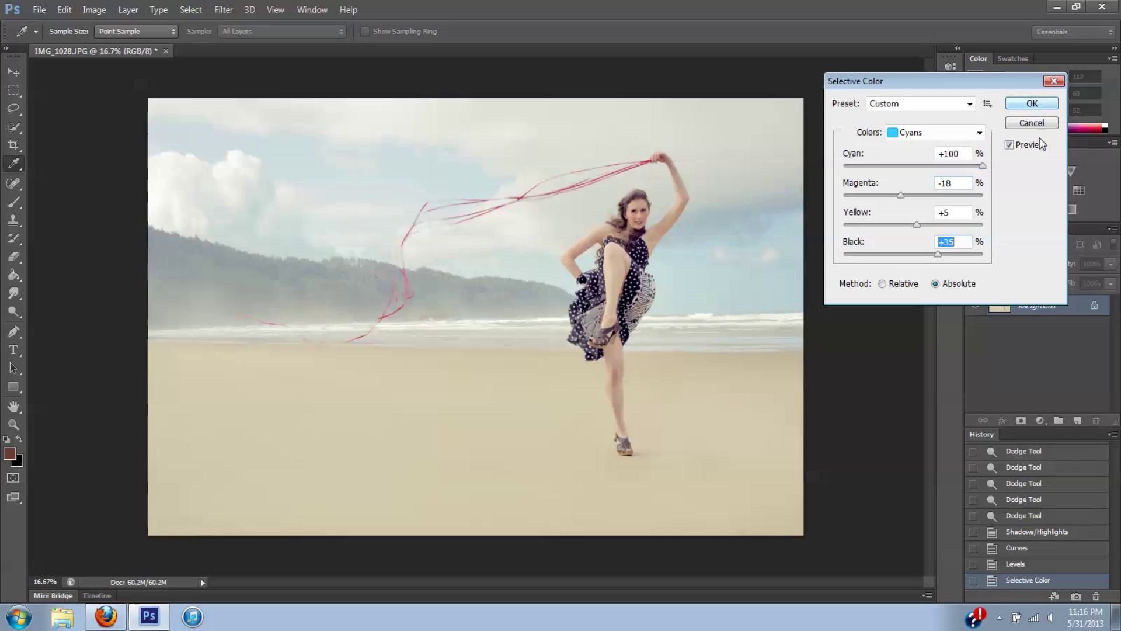
pyautogui.click(1011, 146)
pyautogui.click(1032, 105)
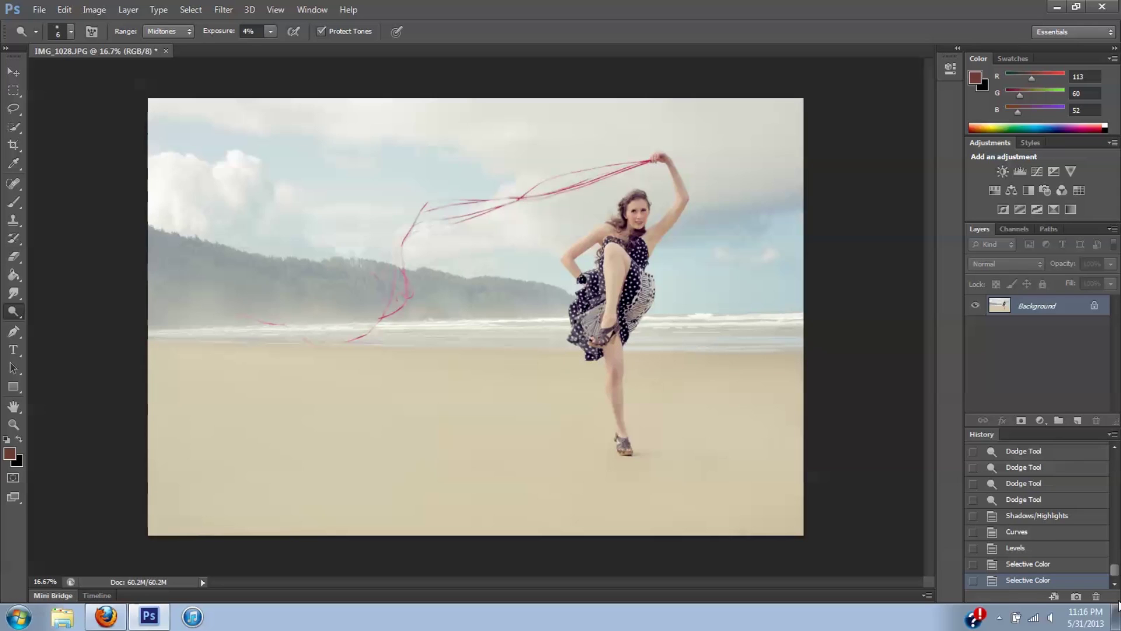
# Step: Burn the straps of the raised sandal on the Shadows range at 8% exposure with a 150 px brush
pyautogui.hotkey('alt', 'shift', 'h')
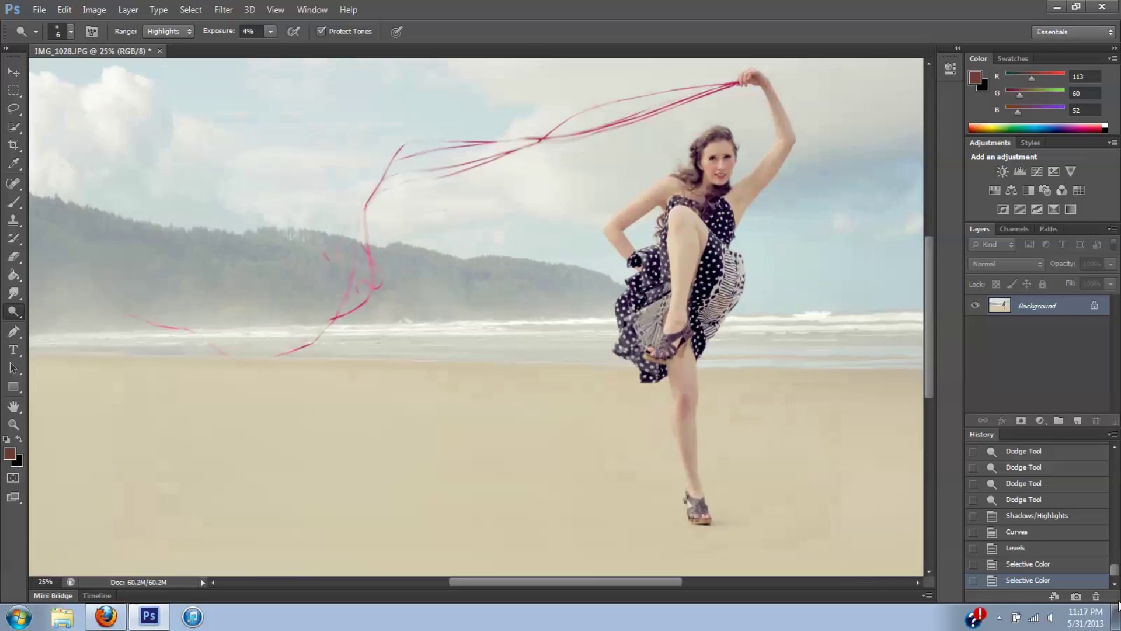
pyautogui.hotkey('ctrl', '+')
pyautogui.hotkey('ctrl', '+')
pyautogui.hotkey('ctrl', '+')
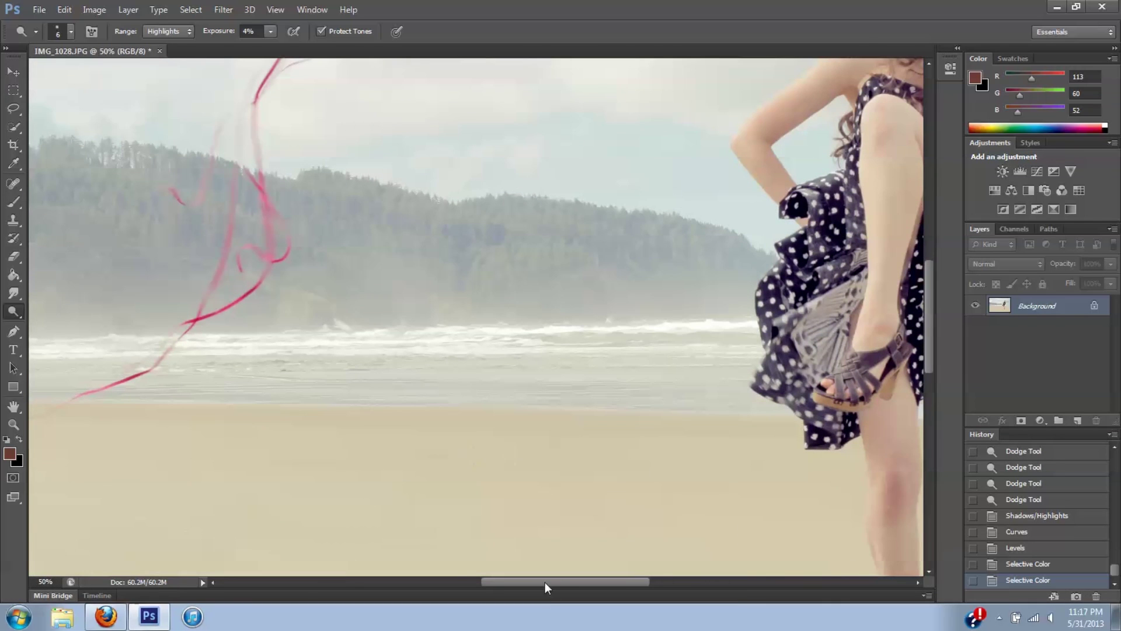
pyautogui.moveTo(545, 582); pyautogui.dragTo(605, 584)
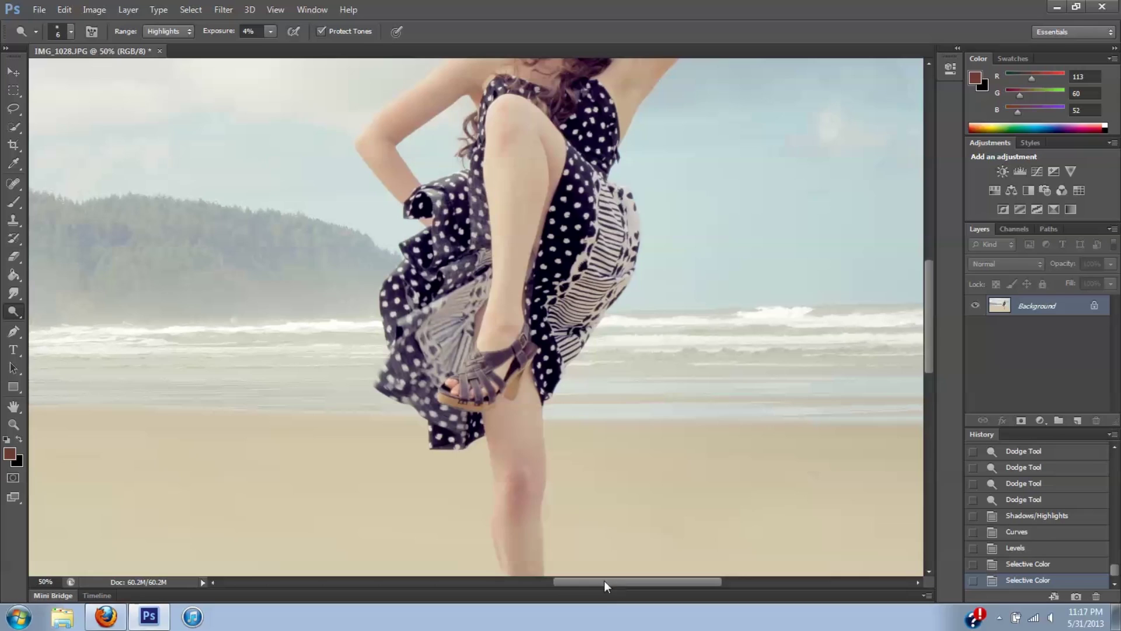
pyautogui.moveTo(14, 311); pyautogui.dragTo(52, 313)
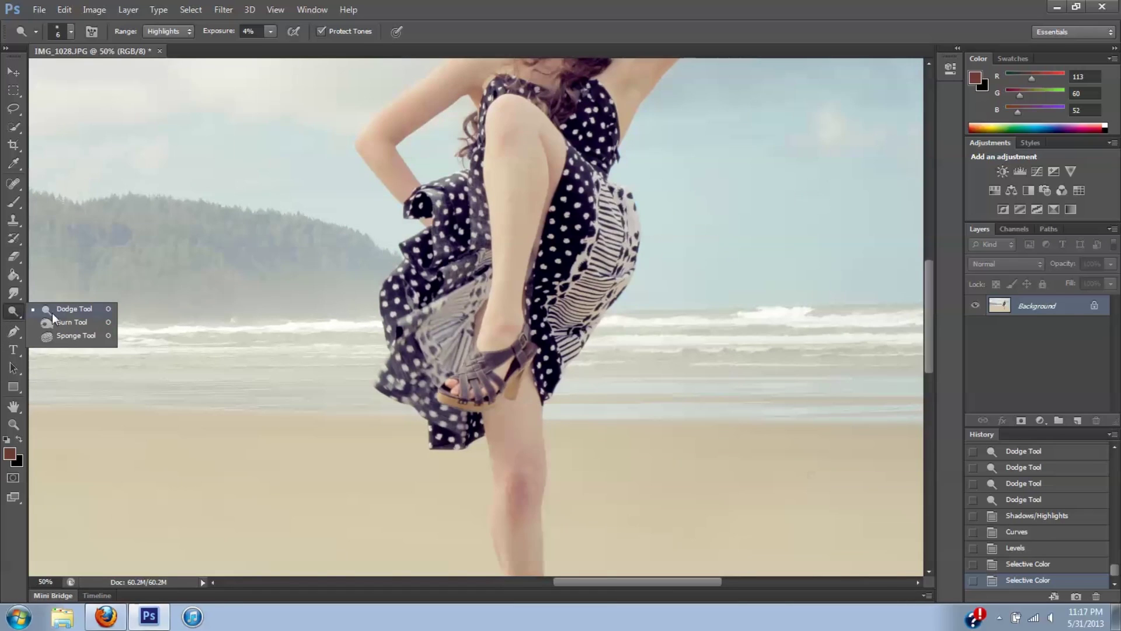
pyautogui.click(72, 320)
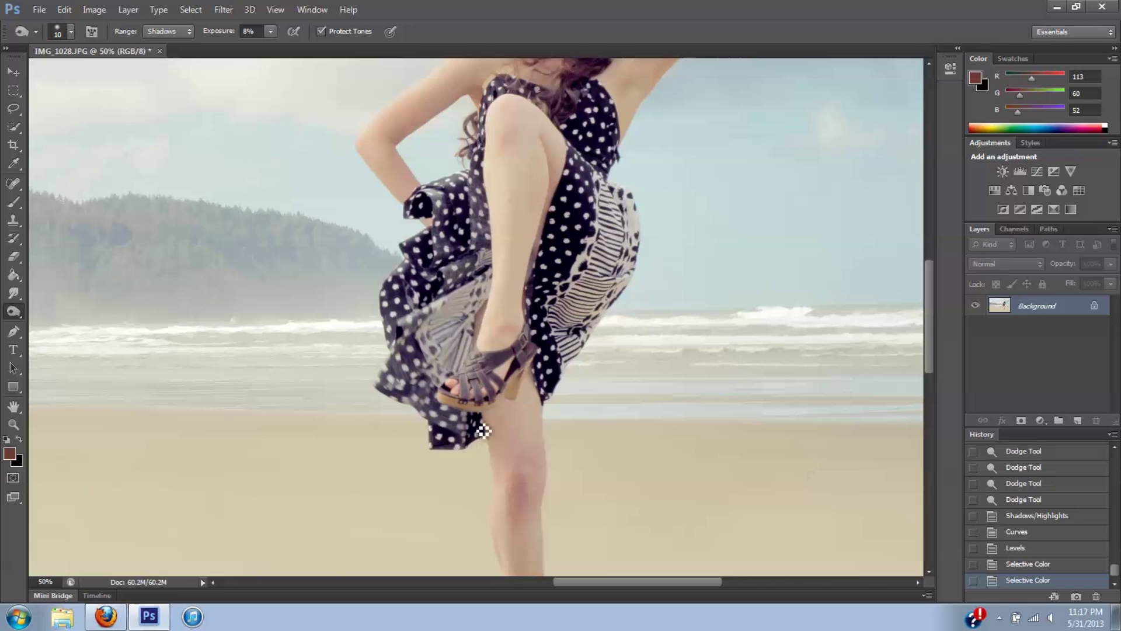
pyautogui.press(']')
pyautogui.press(']')
pyautogui.press(']')
pyautogui.press(']')
pyautogui.press(']')
pyautogui.press(']')
pyautogui.press(']')
pyautogui.press(']')
pyautogui.press(']')
pyautogui.press(']')
pyautogui.press(']')
pyautogui.click(473, 362)
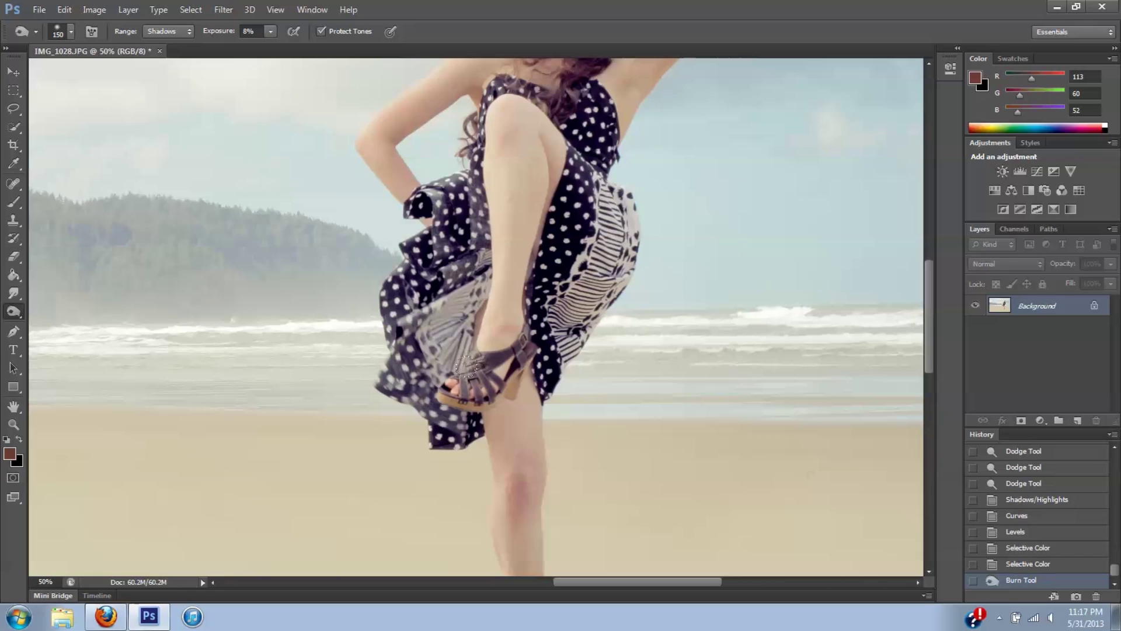
# Step: Darken the raised sandal's straps and toe area further with an 80 px Burn brush
pyautogui.press('[')
pyautogui.press('[')
pyautogui.press('[')
pyautogui.press('[')
pyautogui.moveTo(512, 372)
pyautogui.mouseDown()
pyautogui.moveTo(484, 382)
pyautogui.moveTo(474, 362)
pyautogui.mouseUp()
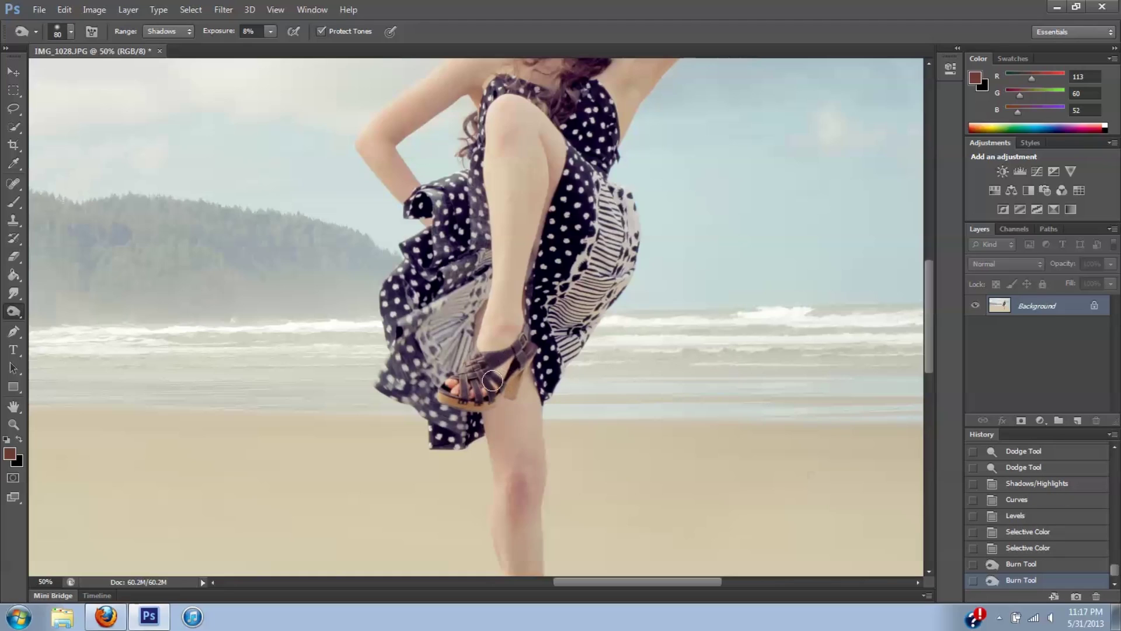
pyautogui.moveTo(487, 386)
pyautogui.mouseDown()
pyautogui.moveTo(494, 395)
pyautogui.moveTo(474, 398)
pyautogui.mouseUp()
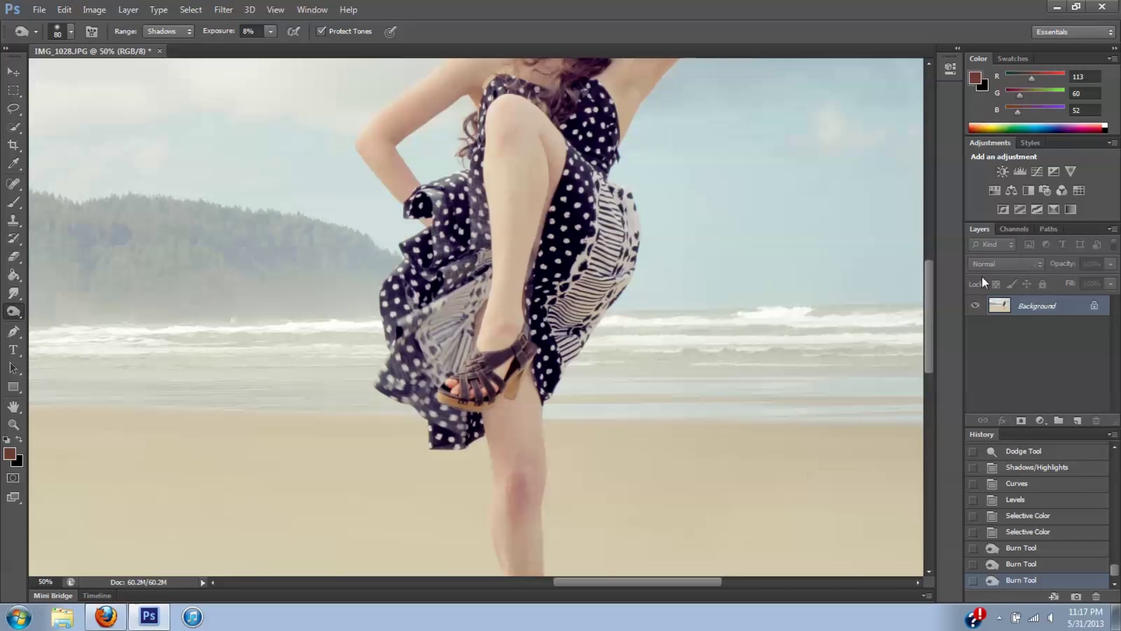
# Step: Burn the shadows of the sandal standing on the sand, and compare the photo with its state before the burn strokes
pyautogui.moveTo(930, 283); pyautogui.dragTo(922, 346)
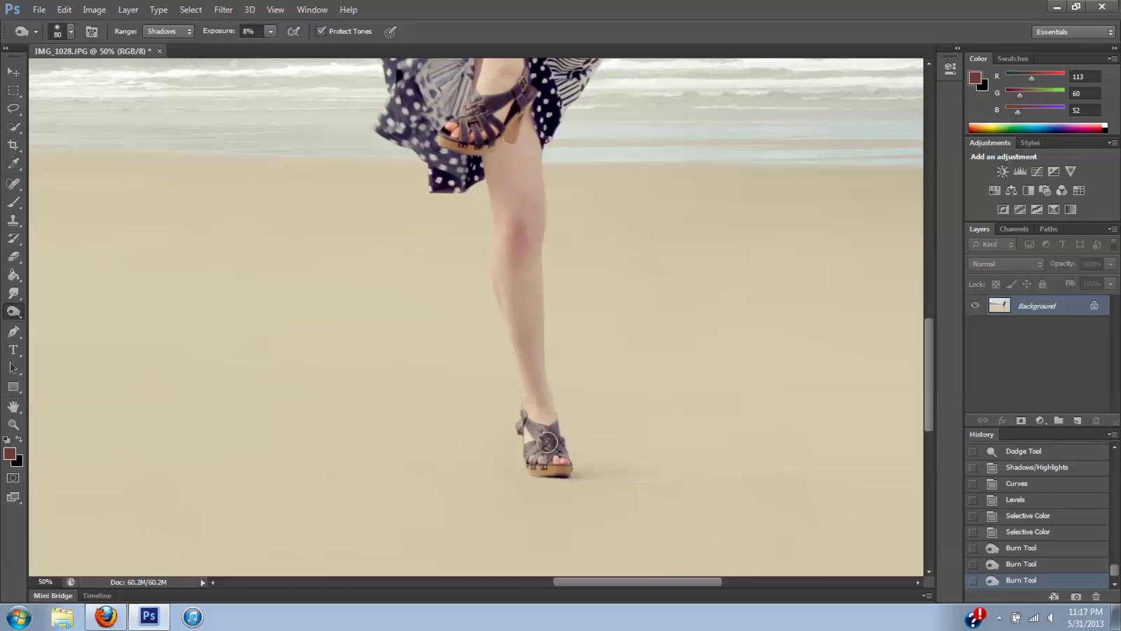
pyautogui.moveTo(531, 429)
pyautogui.mouseDown()
pyautogui.moveTo(523, 407)
pyautogui.moveTo(534, 455)
pyautogui.moveTo(542, 447)
pyautogui.moveTo(520, 418)
pyautogui.moveTo(530, 458)
pyautogui.moveTo(526, 421)
pyautogui.moveTo(552, 460)
pyautogui.moveTo(552, 440)
pyautogui.moveTo(555, 467)
pyautogui.moveTo(552, 420)
pyautogui.moveTo(559, 461)
pyautogui.moveTo(541, 459)
pyautogui.moveTo(524, 426)
pyautogui.moveTo(536, 461)
pyautogui.moveTo(518, 421)
pyautogui.moveTo(535, 459)
pyautogui.moveTo(550, 429)
pyautogui.moveTo(552, 464)
pyautogui.mouseUp()
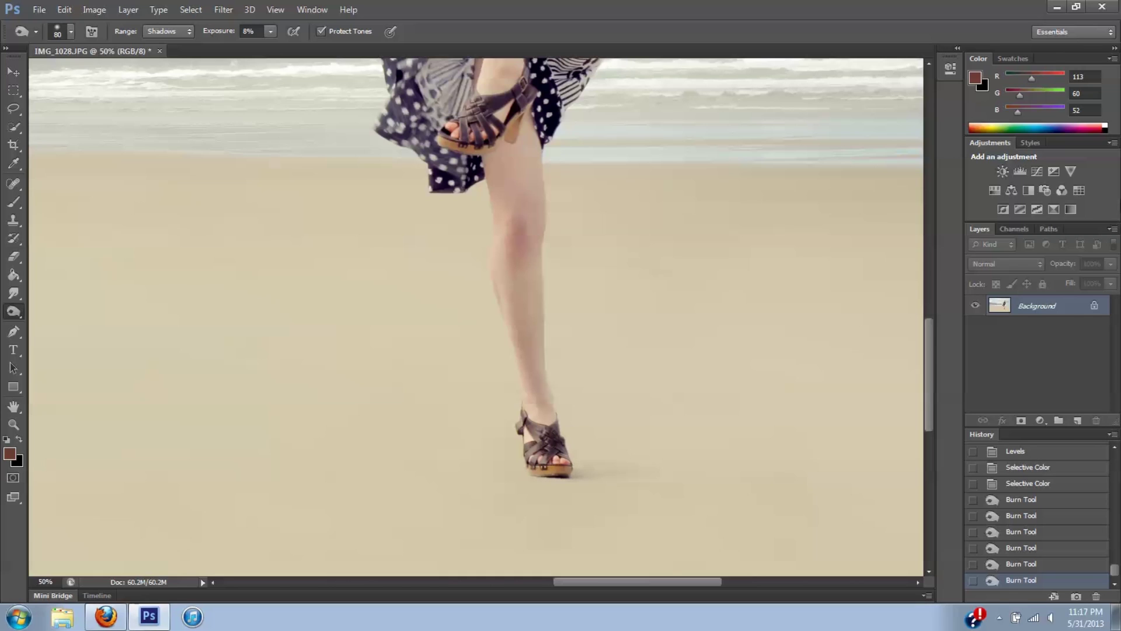
pyautogui.hotkey('ctrl', '-')
pyautogui.hotkey('ctrl', '-')
pyautogui.hotkey('ctrl', '-')
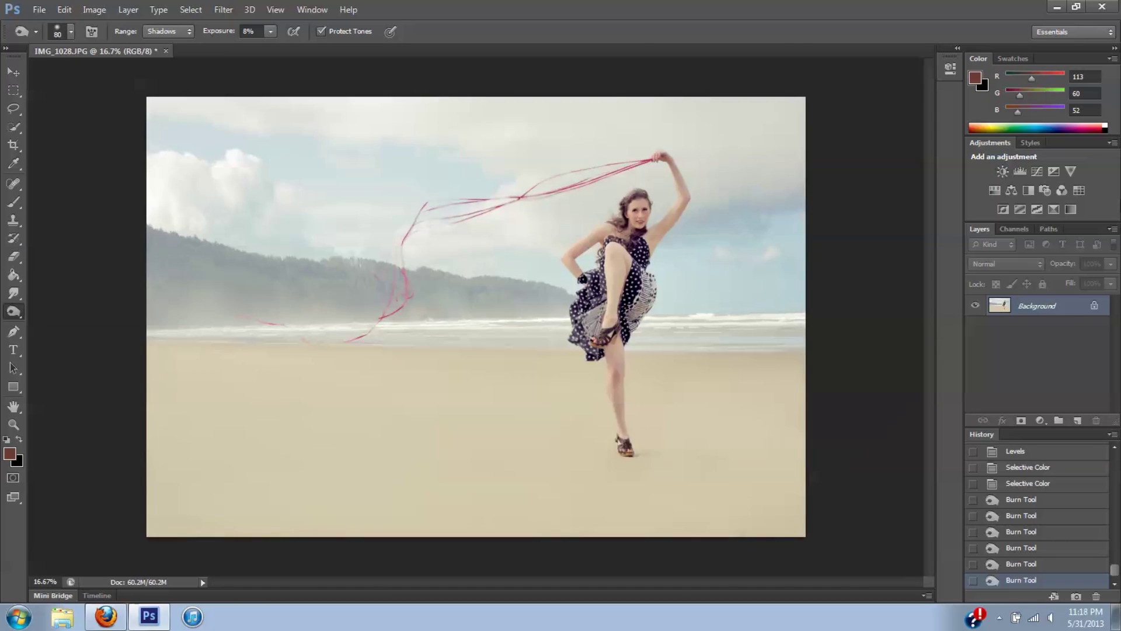
pyautogui.hotkey('ctrl', '+')
pyautogui.hotkey('ctrl', '-')
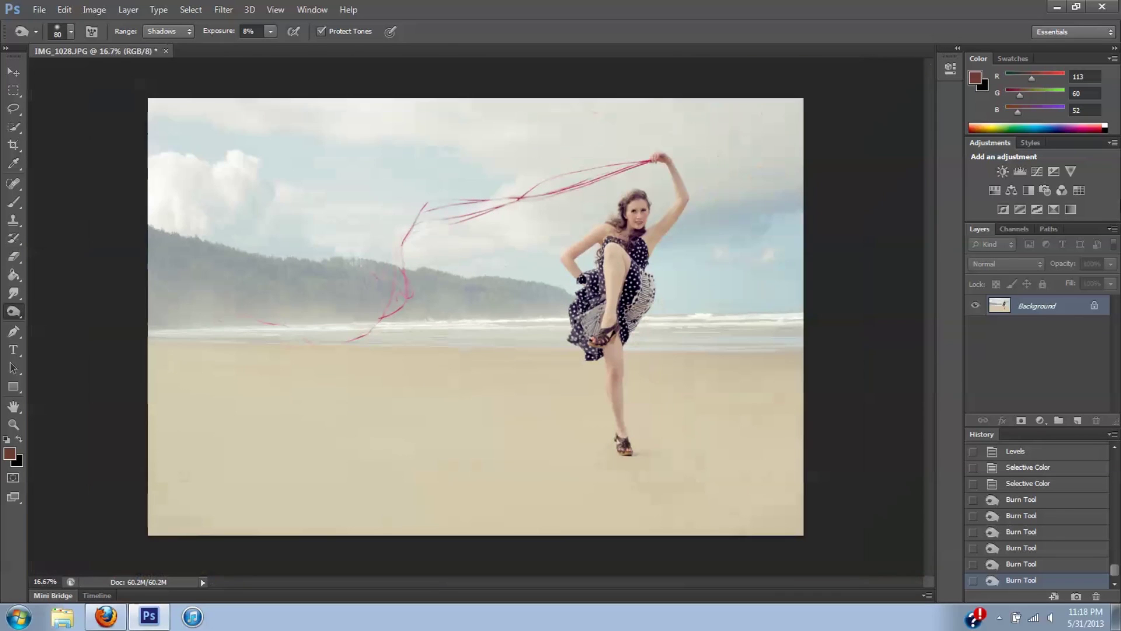
pyautogui.click(1044, 485)
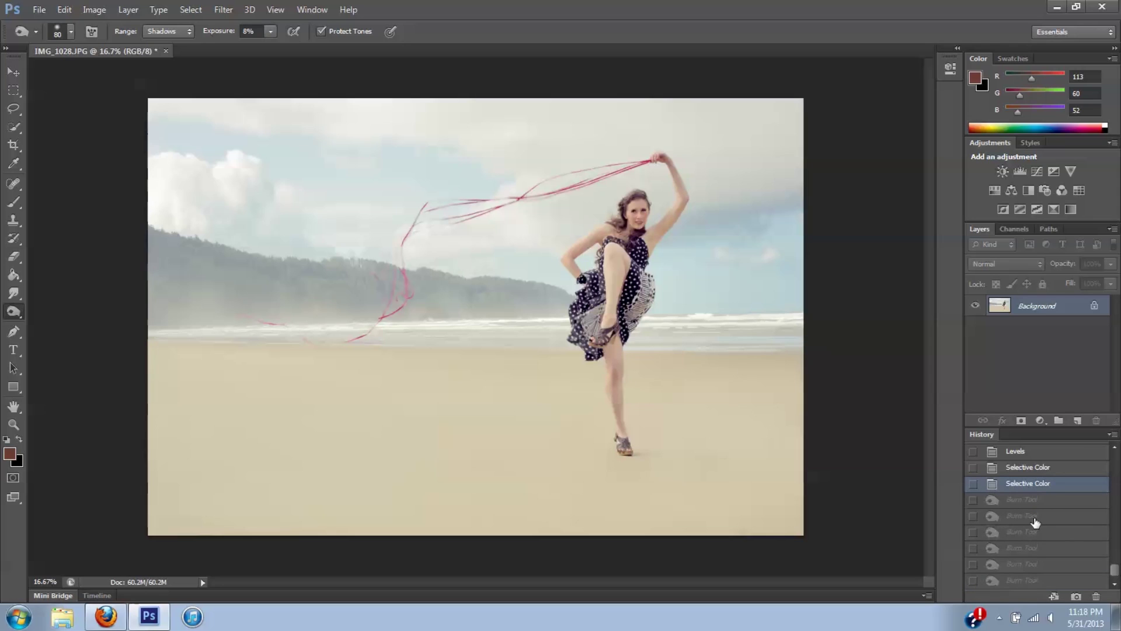
pyautogui.click(1031, 581)
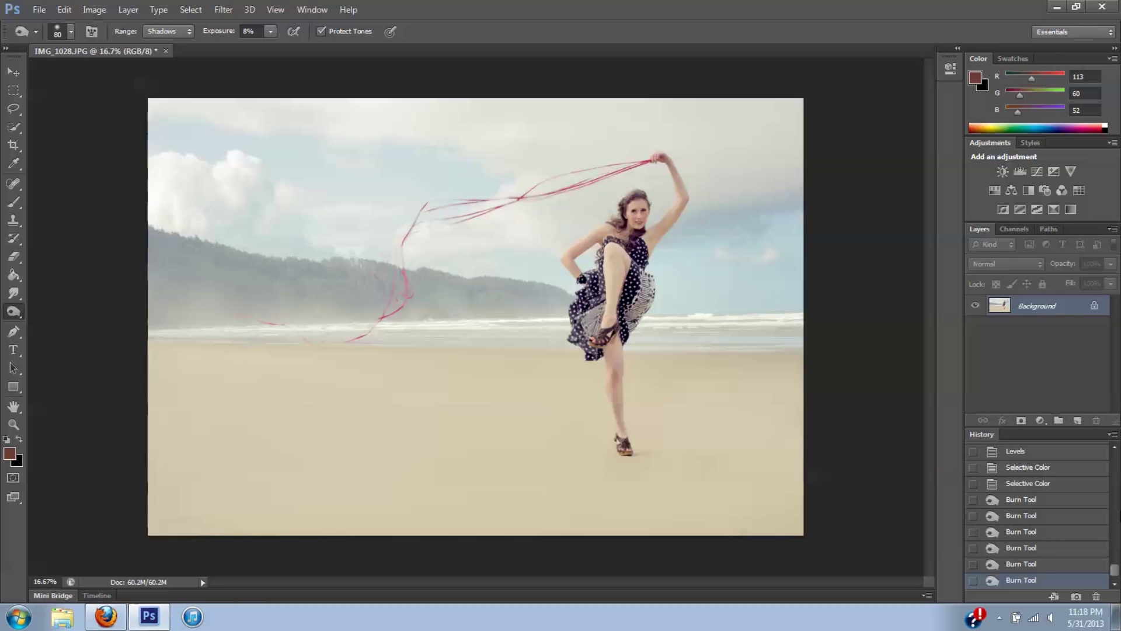
# Step: Examine the raised sandal, the dress and the woman's face and hair up close
pyautogui.hotkey('ctrl', '+')
pyautogui.hotkey('ctrl', '+')
pyautogui.hotkey('ctrl', '+')
pyautogui.hotkey('ctrl', '+')
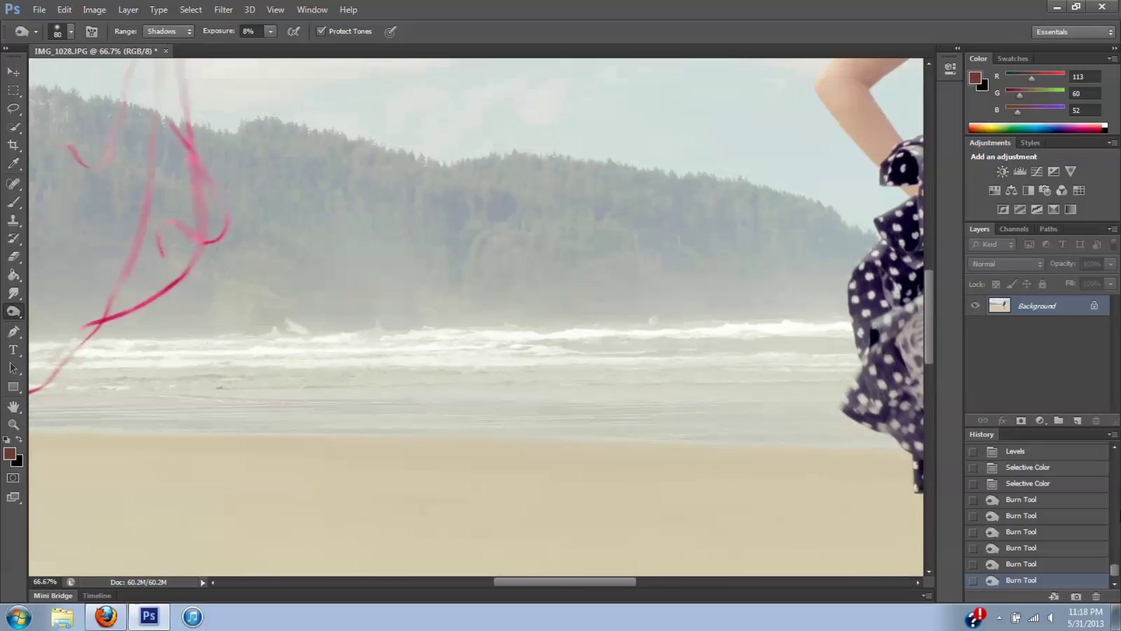
pyautogui.moveTo(588, 581); pyautogui.dragTo(653, 580)
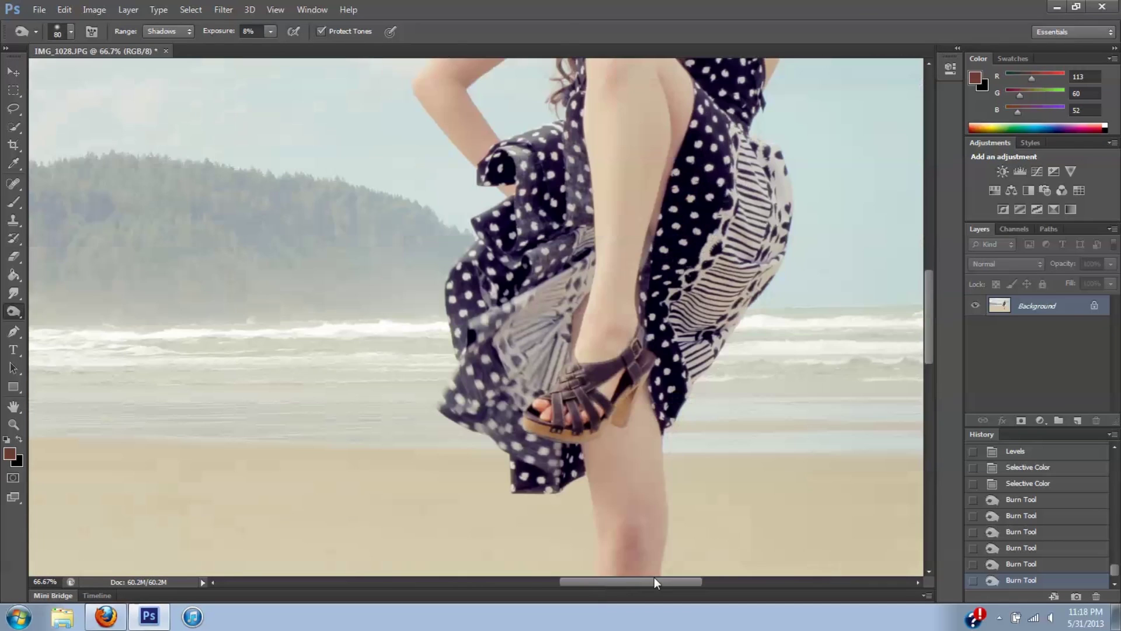
pyautogui.moveTo(936, 311); pyautogui.dragTo(934, 255)
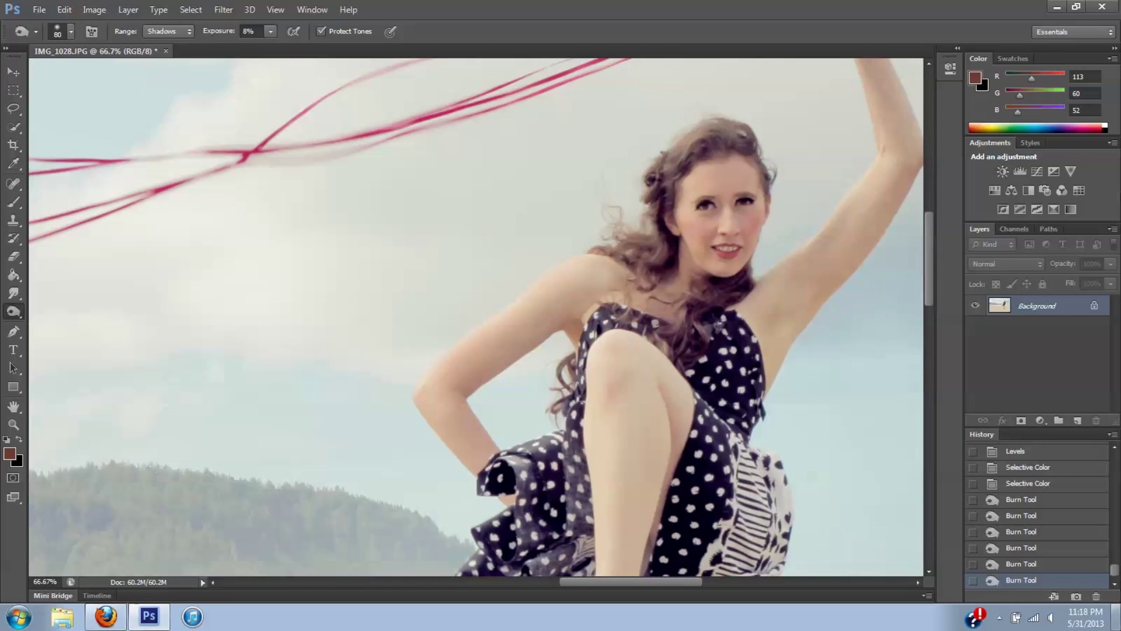
pyautogui.hotkey('ctrl', '-')
pyautogui.hotkey('ctrl', '-')
pyautogui.hotkey('ctrl', '-')
pyautogui.hotkey('ctrl', '-')
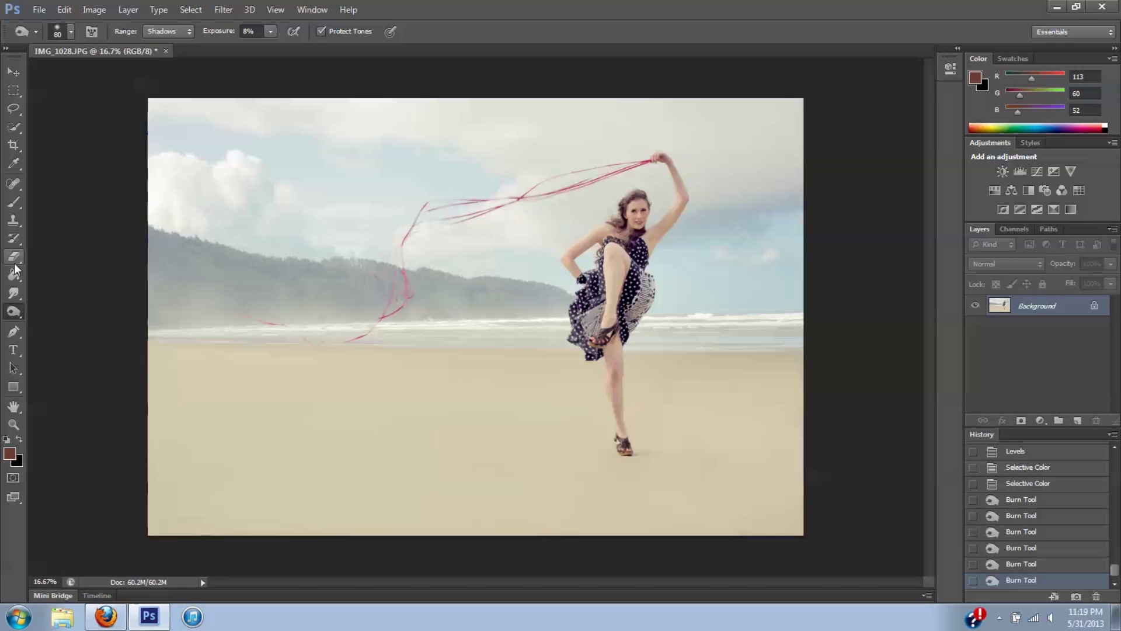
# Step: Darken the outer edges of the photo all around with a 2000 px Burn brush on Midtones at 8% exposure
pyautogui.rightClick(8, 316)
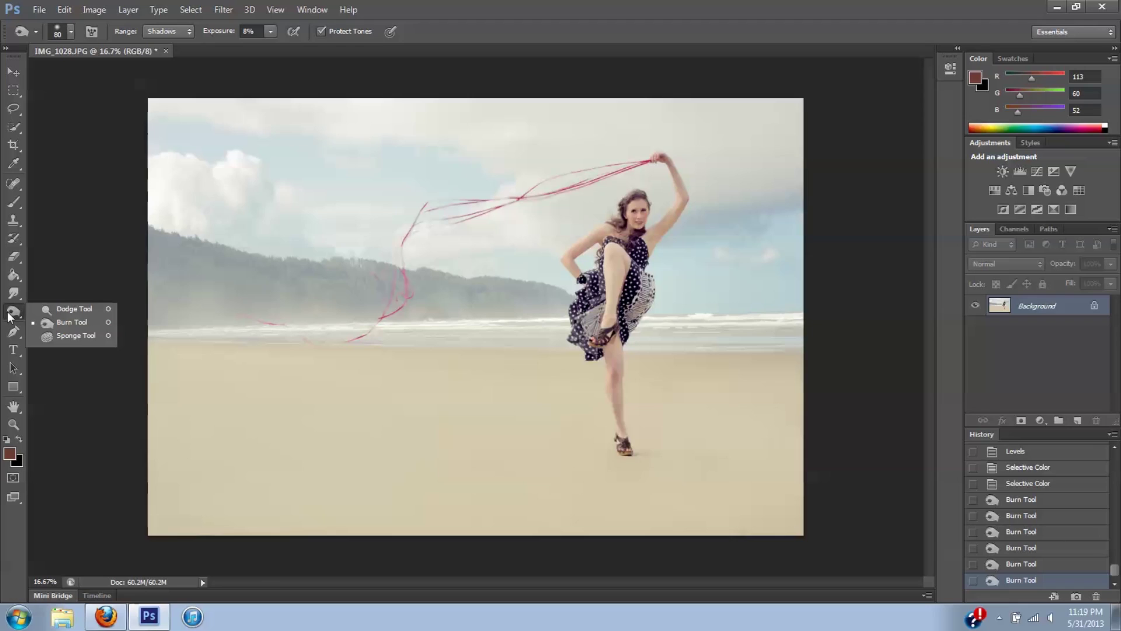
pyautogui.click(43, 323)
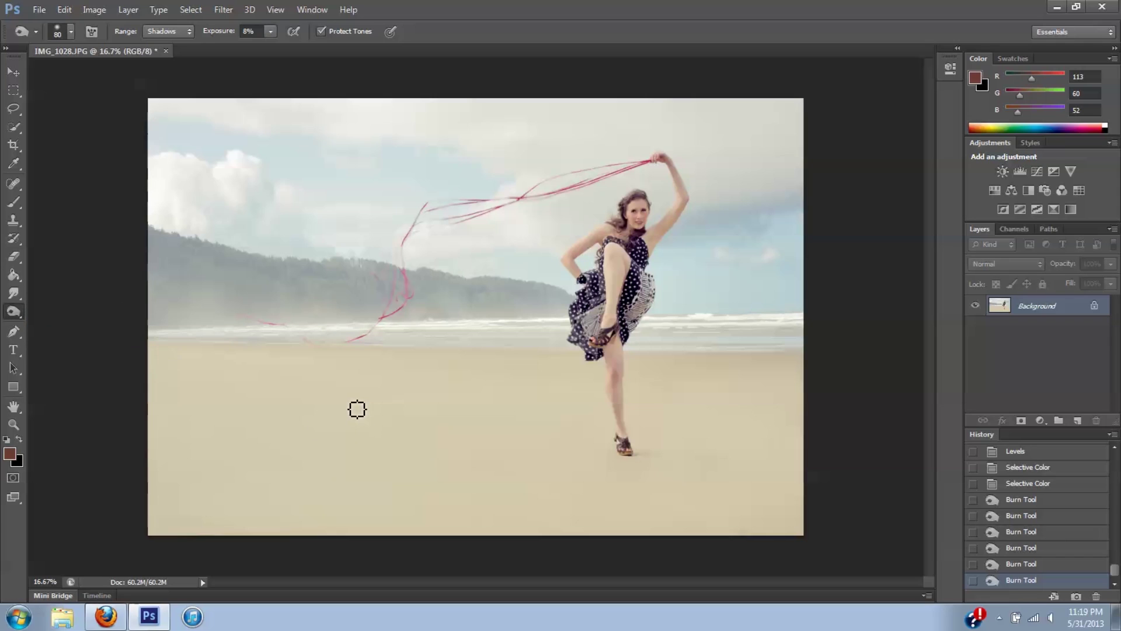
pyautogui.press(']')
pyautogui.press(']')
pyautogui.press(']')
pyautogui.press(']')
pyautogui.press(']')
pyautogui.press(']')
pyautogui.press(']')
pyautogui.press(']')
pyautogui.press(']')
pyautogui.press(']')
pyautogui.press(']')
pyautogui.press(']')
pyautogui.press(']')
pyautogui.press(']')
pyautogui.press(']')
pyautogui.press(']')
pyautogui.press(']')
pyautogui.press(']')
pyautogui.press(']')
pyautogui.press(']')
pyautogui.click(184, 34)
pyautogui.click(181, 55)
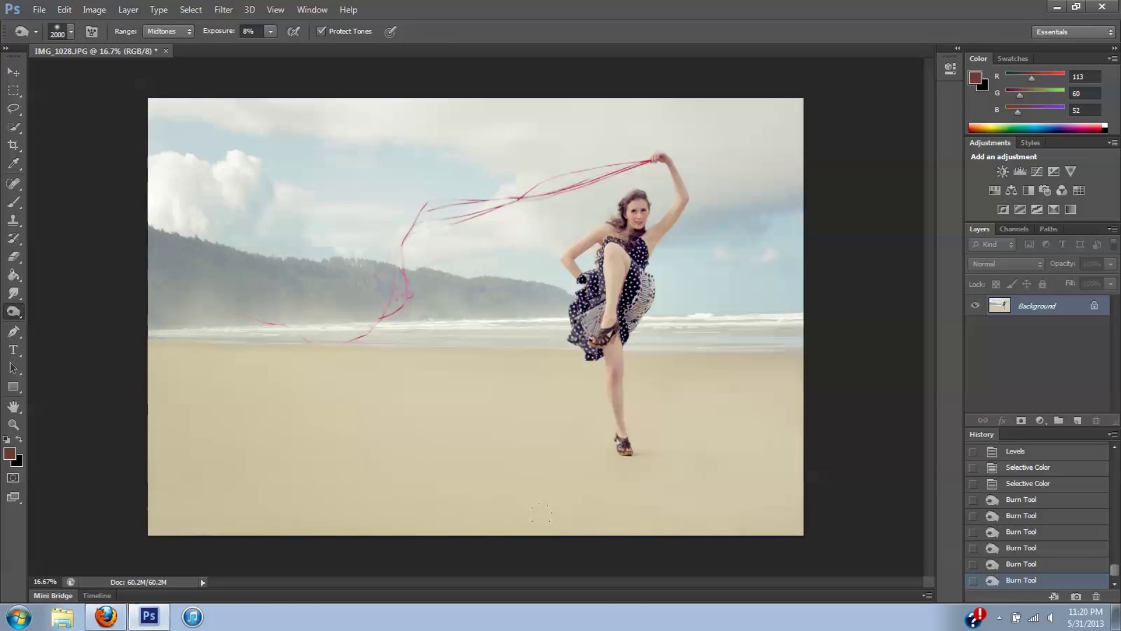
pyautogui.moveTo(224, 442); pyautogui.dragTo(222, 174)
pyautogui.moveTo(379, 596)
pyautogui.mouseDown()
pyautogui.moveTo(32, 132)
pyautogui.moveTo(996, 338)
pyautogui.mouseUp()
pyautogui.click(1061, 338)
pyautogui.moveTo(701, 154); pyautogui.dragTo(763, 157)
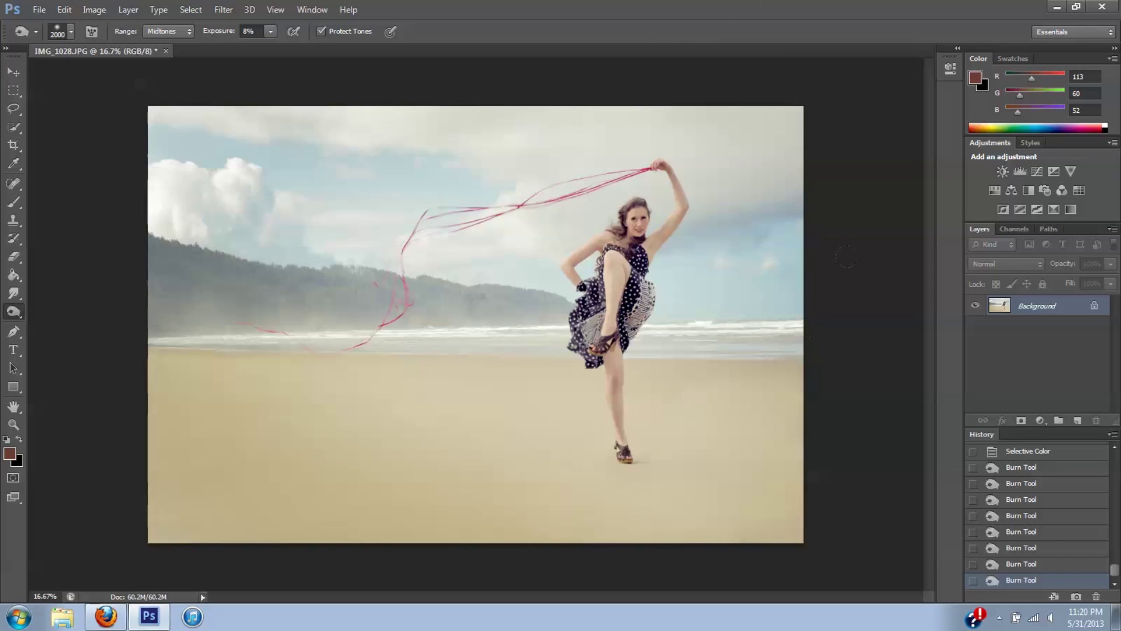
pyautogui.moveTo(821, 125); pyautogui.dragTo(823, 532)
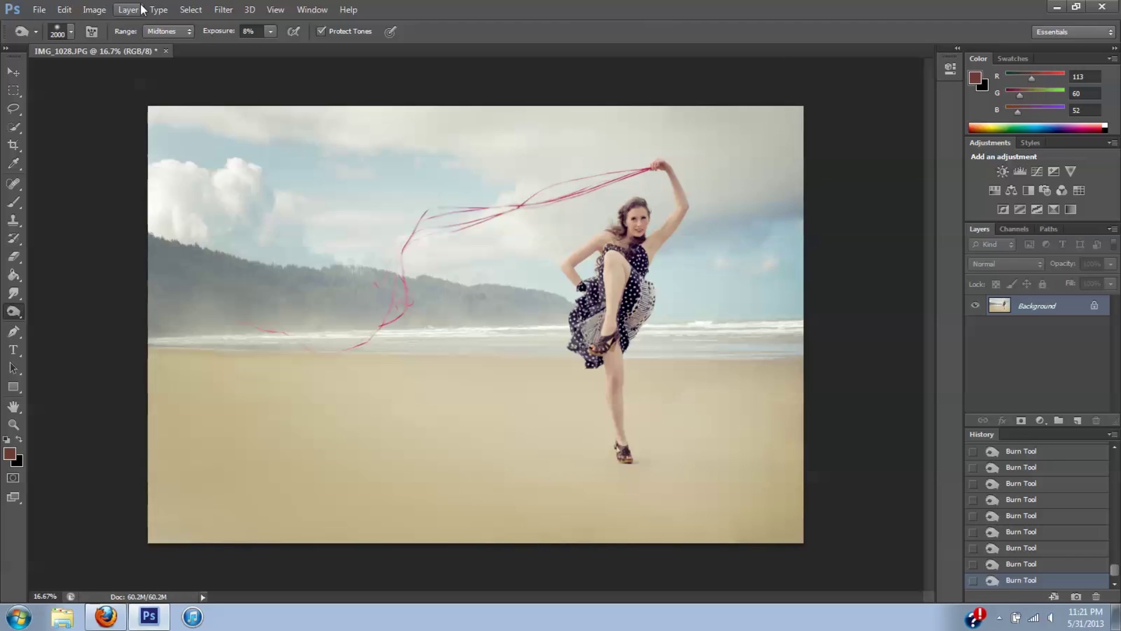
# Step: Set the Burn tool's range to Shadows
pyautogui.click(159, 29)
pyautogui.click(158, 40)
pyautogui.click(190, 31)
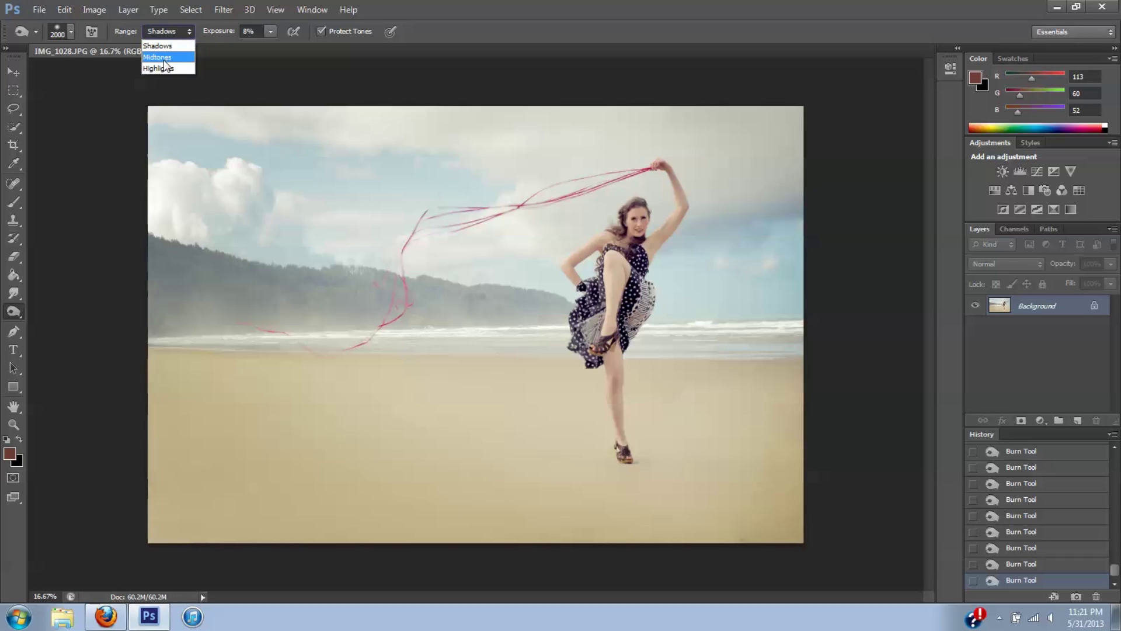
pyautogui.click(129, 98)
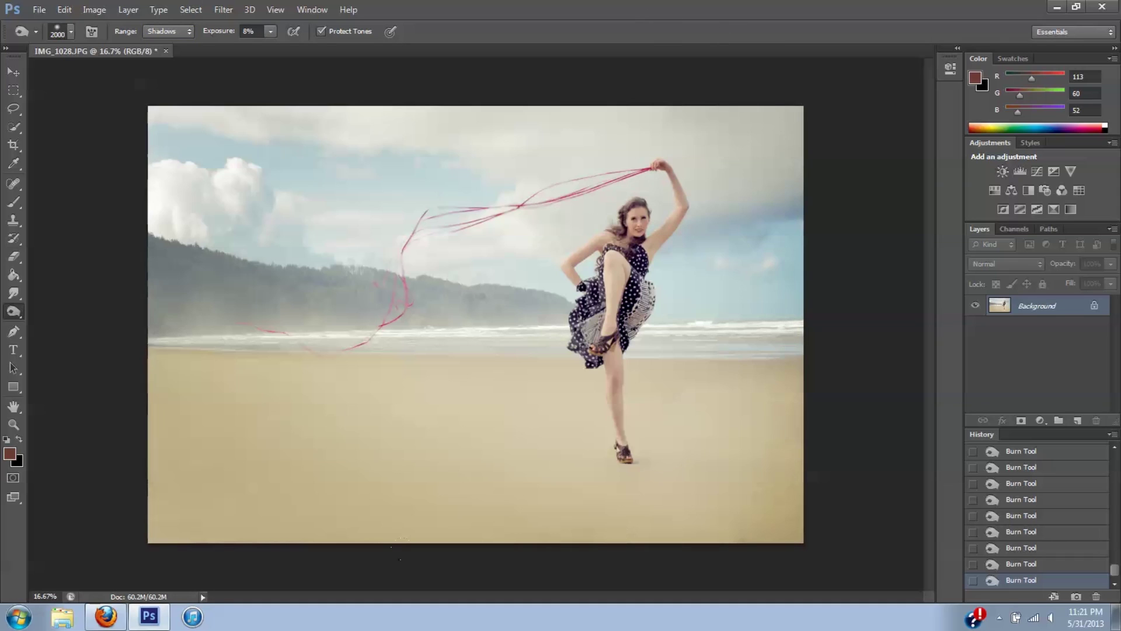
# Step: Compare the burned photo with the last Selective Color state in the history
pyautogui.click(1013, 566)
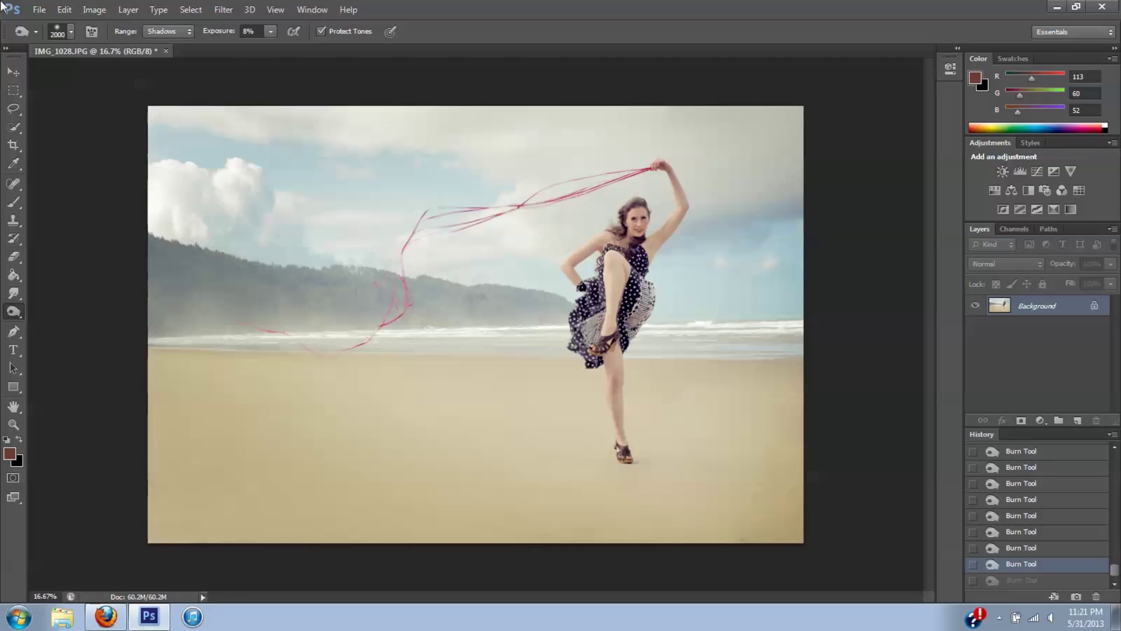
pyautogui.scroll(3, 1115, 572)
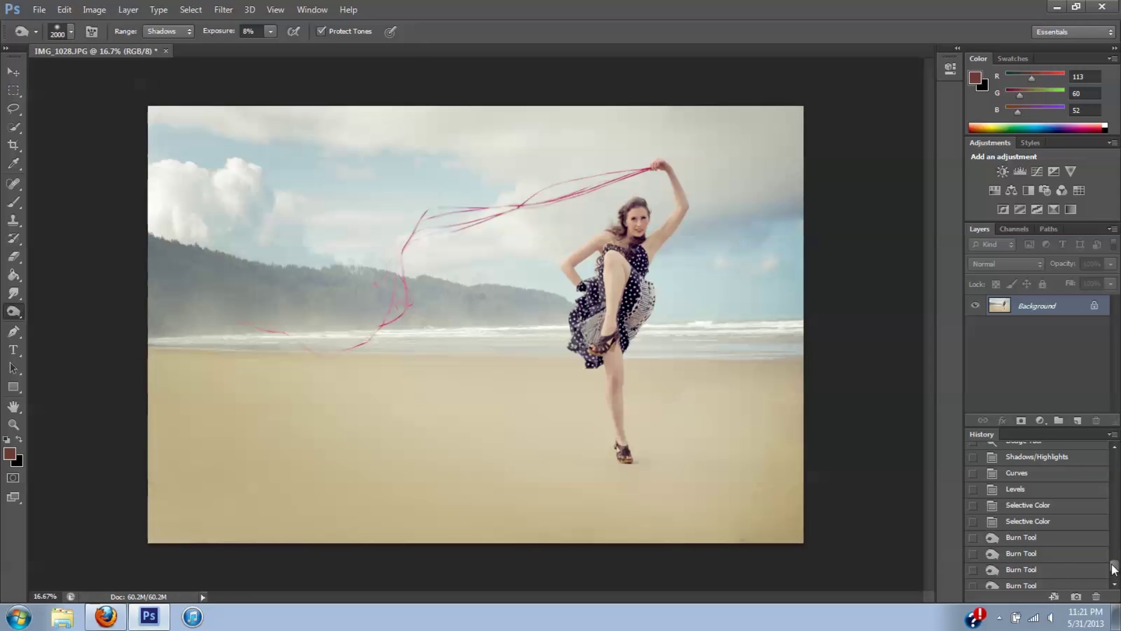
pyautogui.click(1043, 522)
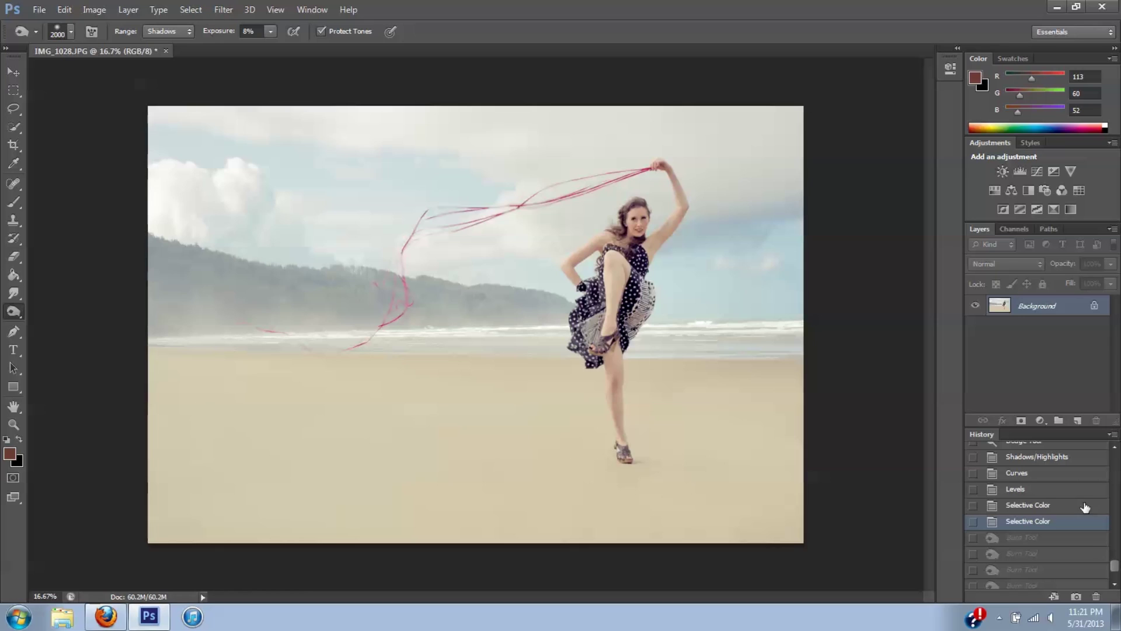
pyautogui.scroll(-3, 1116, 568)
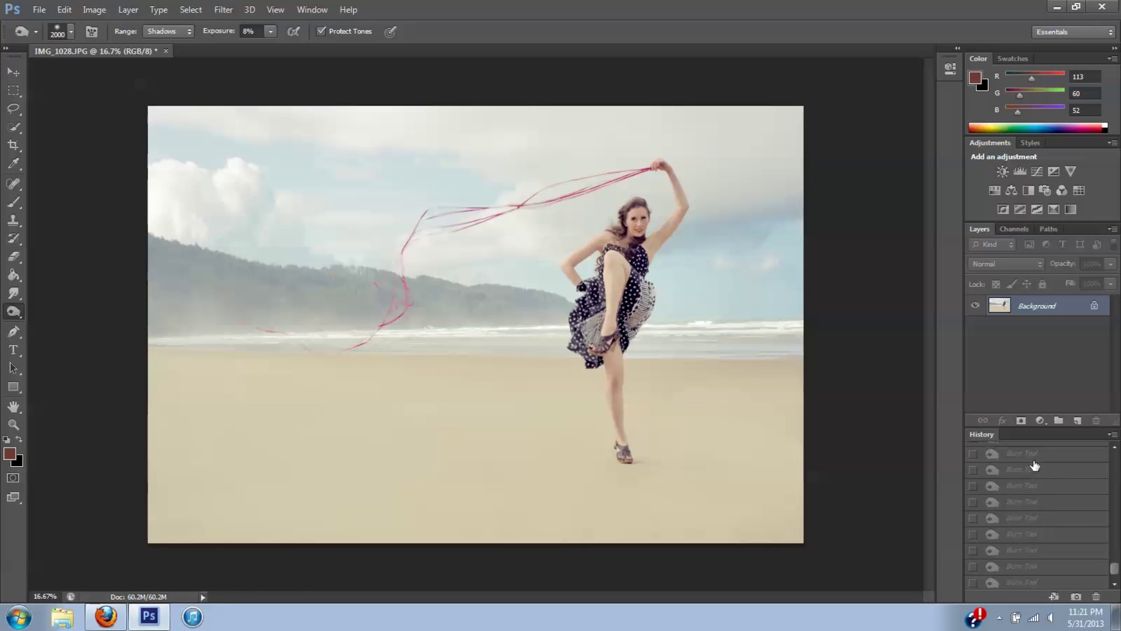
pyautogui.click(1049, 552)
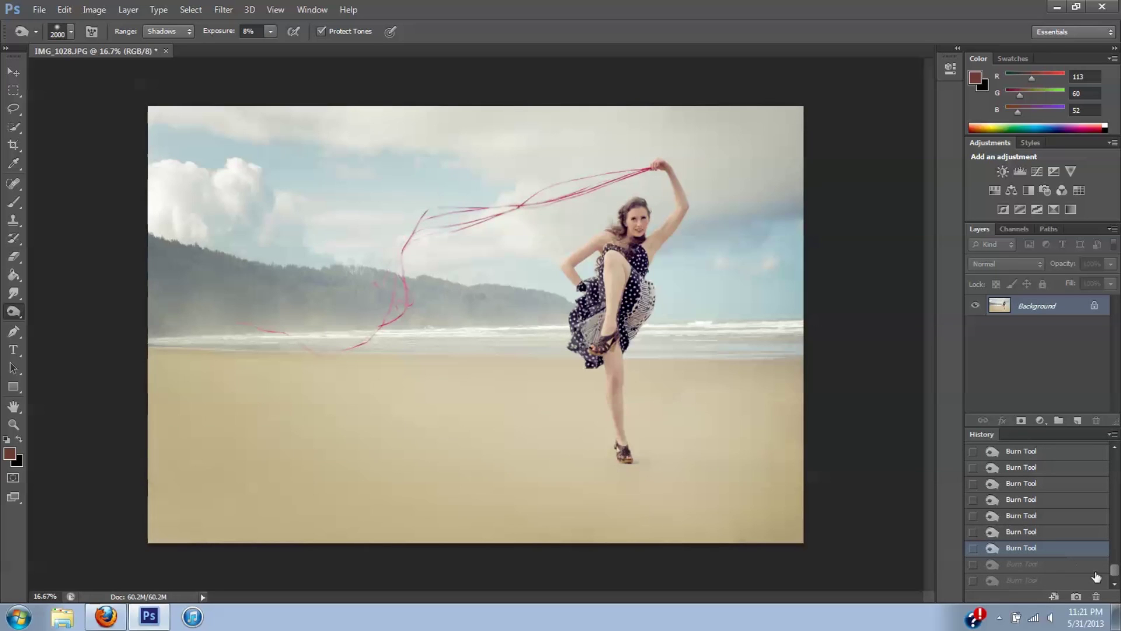
# Step: Switch the history between the last Selective Color state and the burn strokes again, and step forward to the latest stroke
pyautogui.moveTo(1114, 572); pyautogui.dragTo(1115, 579)
pyautogui.scroll(5, 1037, 502)
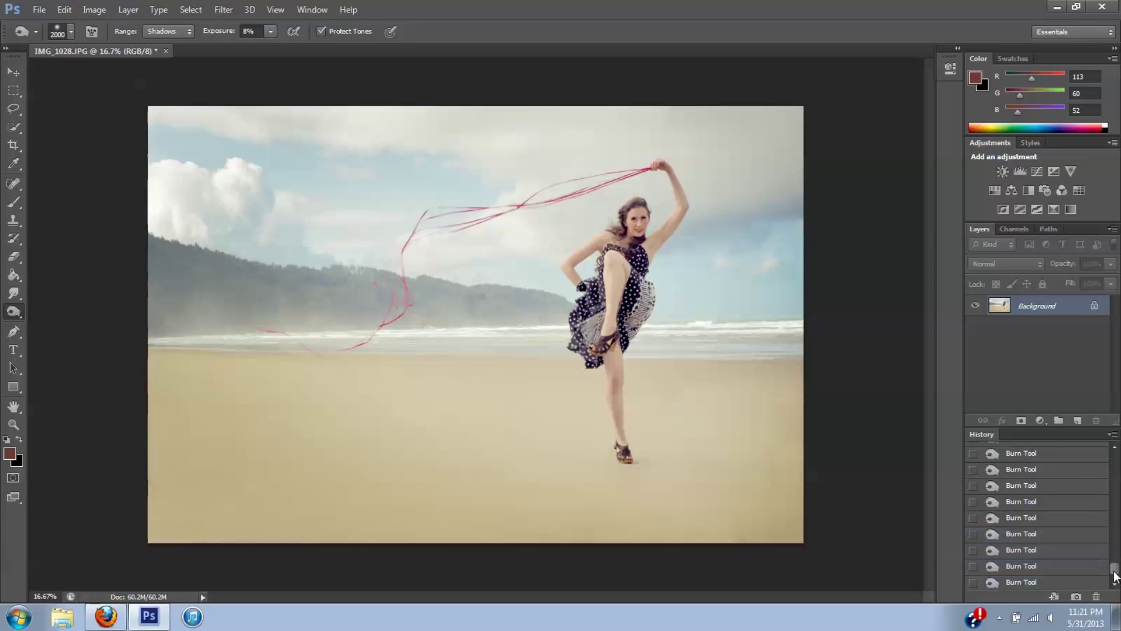
pyautogui.click(1041, 497)
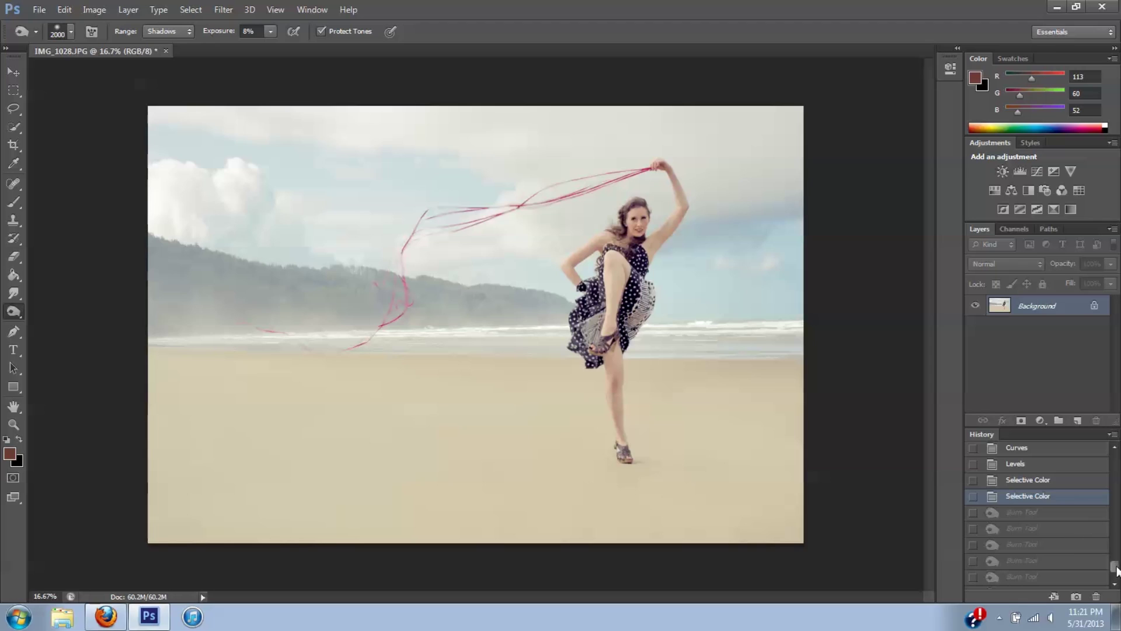
pyautogui.moveTo(1115, 565); pyautogui.dragTo(1116, 591)
pyautogui.click(1034, 516)
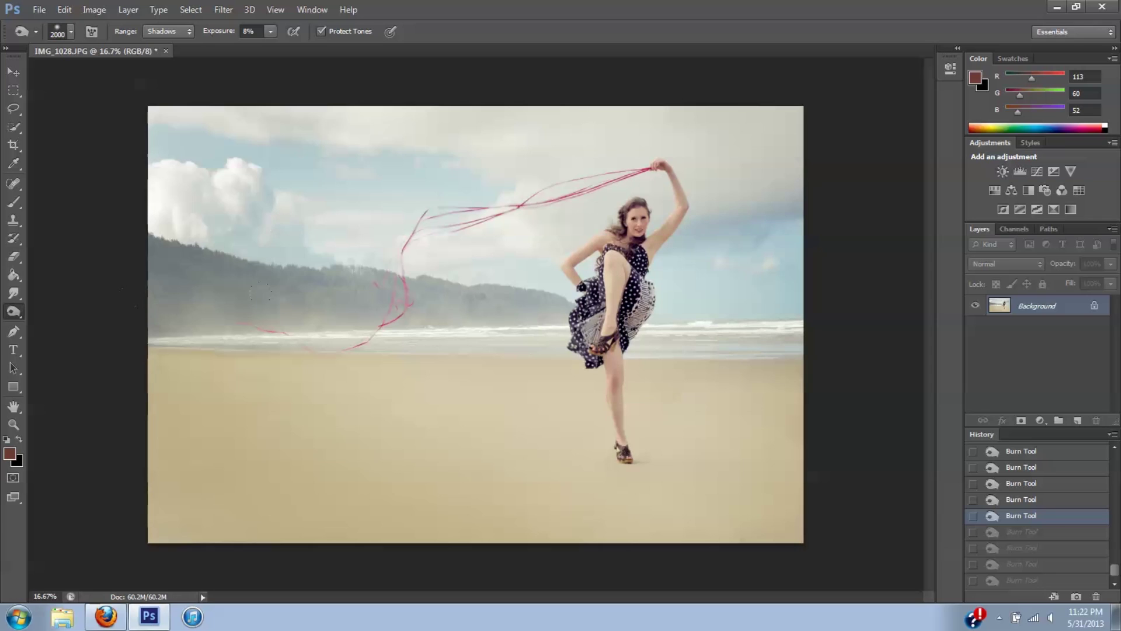
pyautogui.hotkey('ctrl', 'shift', 'z')
pyautogui.hotkey('ctrl', 'shift', 'z')
pyautogui.hotkey('ctrl', 'shift', 'z')
pyautogui.hotkey('ctrl', 'shift', 'z')
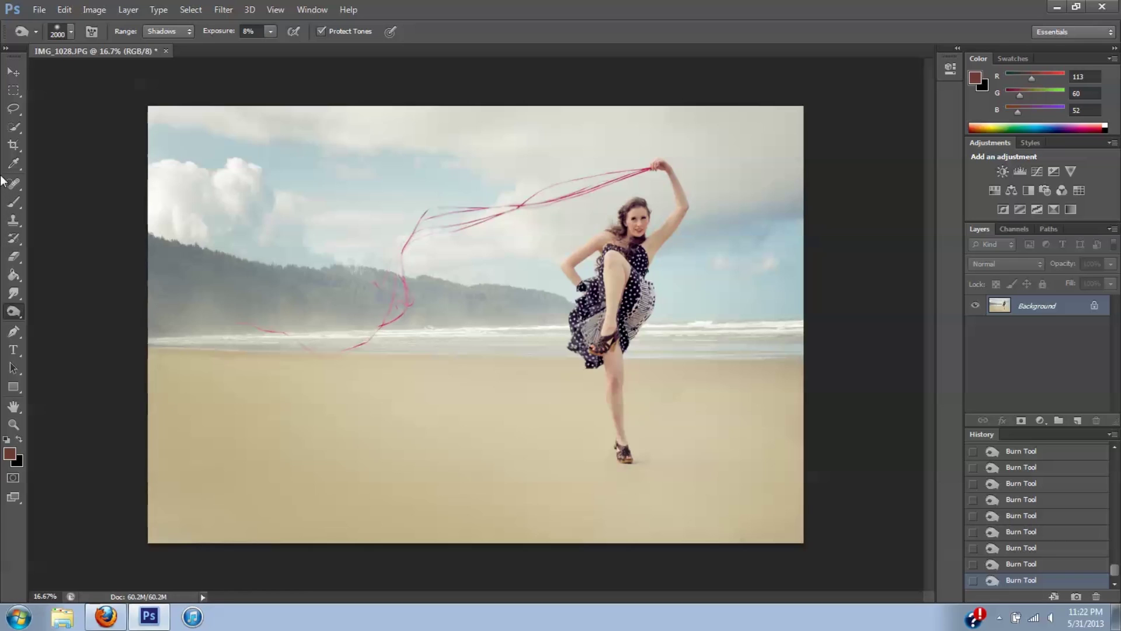
pyautogui.click(14, 145)
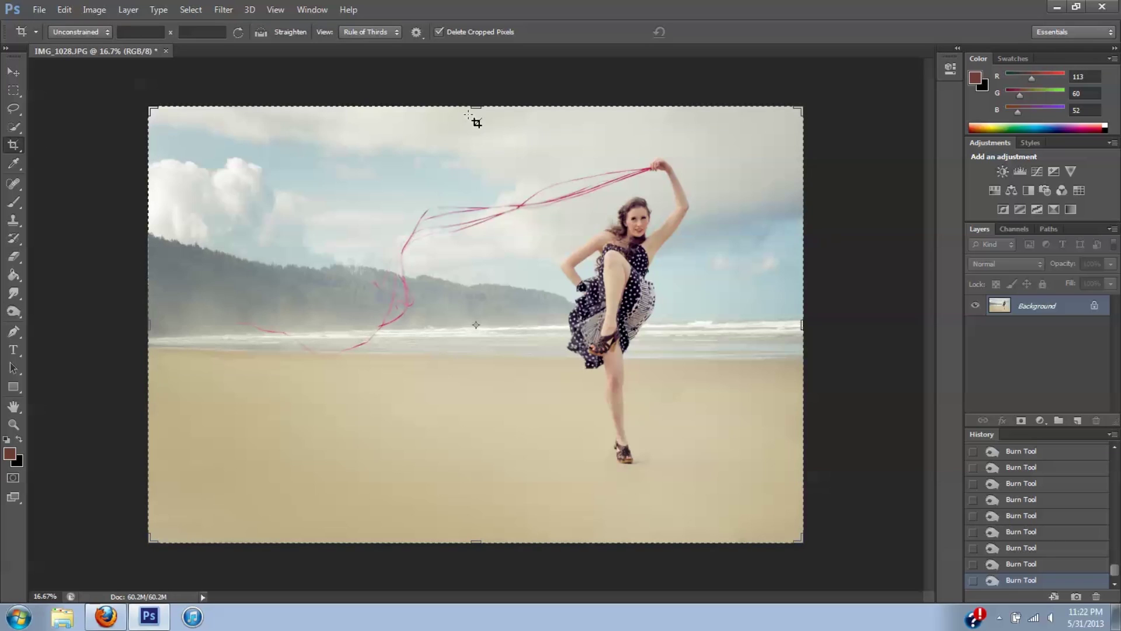
pyautogui.moveTo(476, 104); pyautogui.dragTo(474, 124)
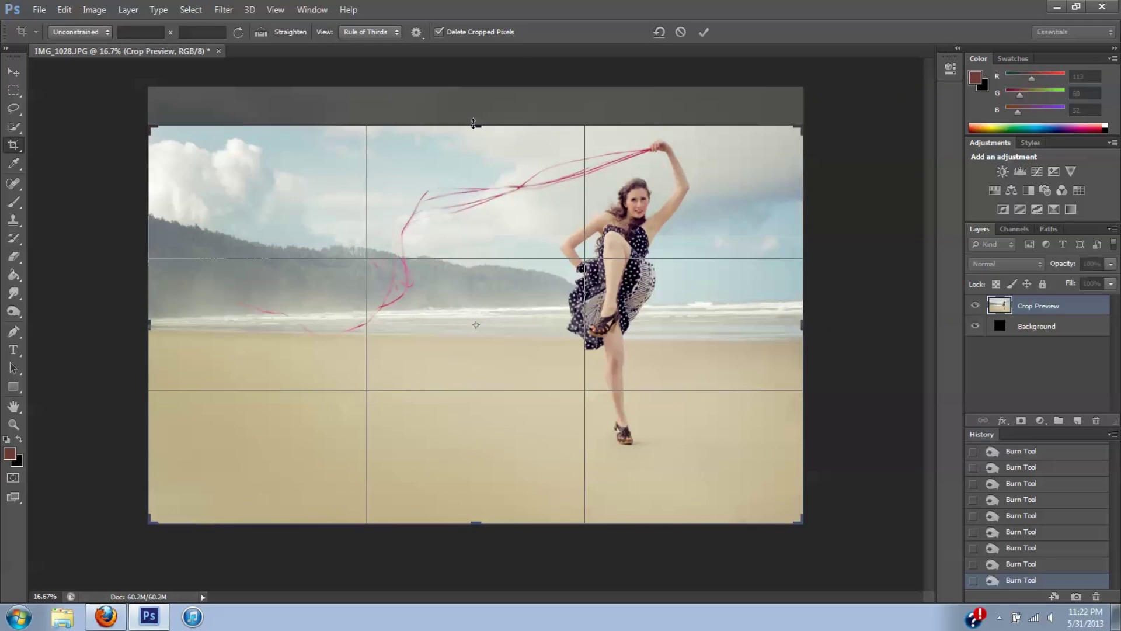
pyautogui.moveTo(474, 524); pyautogui.dragTo(475, 487)
pyautogui.moveTo(478, 166); pyautogui.dragTo(477, 165)
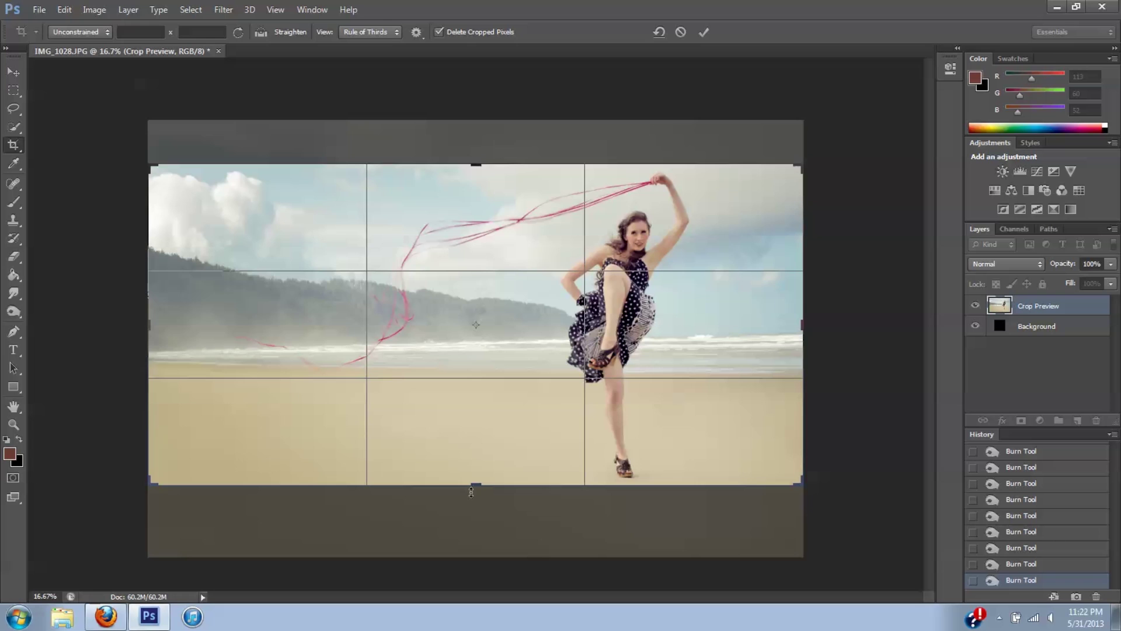
pyautogui.moveTo(475, 484); pyautogui.dragTo(475, 523)
pyautogui.moveTo(476, 128); pyautogui.dragTo(476, 103)
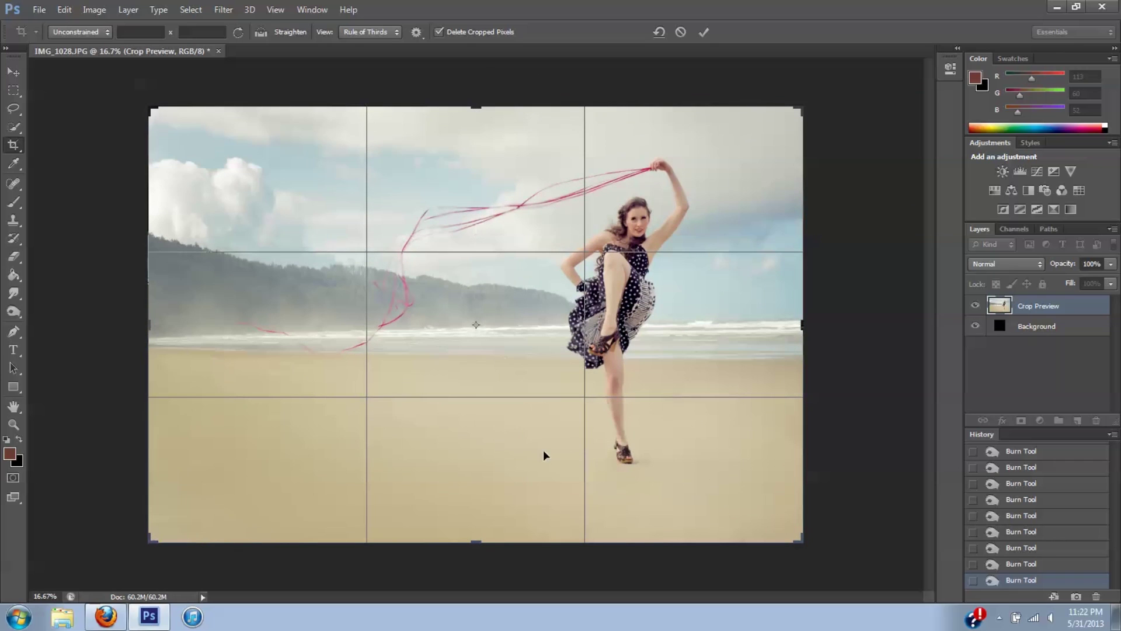
pyautogui.click(14, 72)
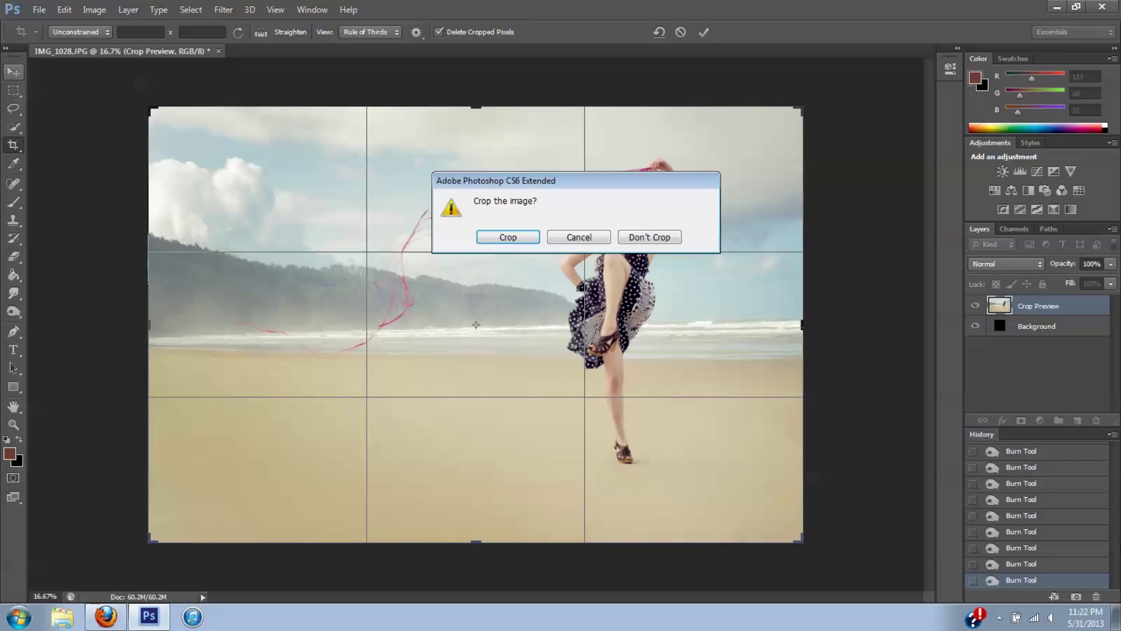
pyautogui.click(578, 237)
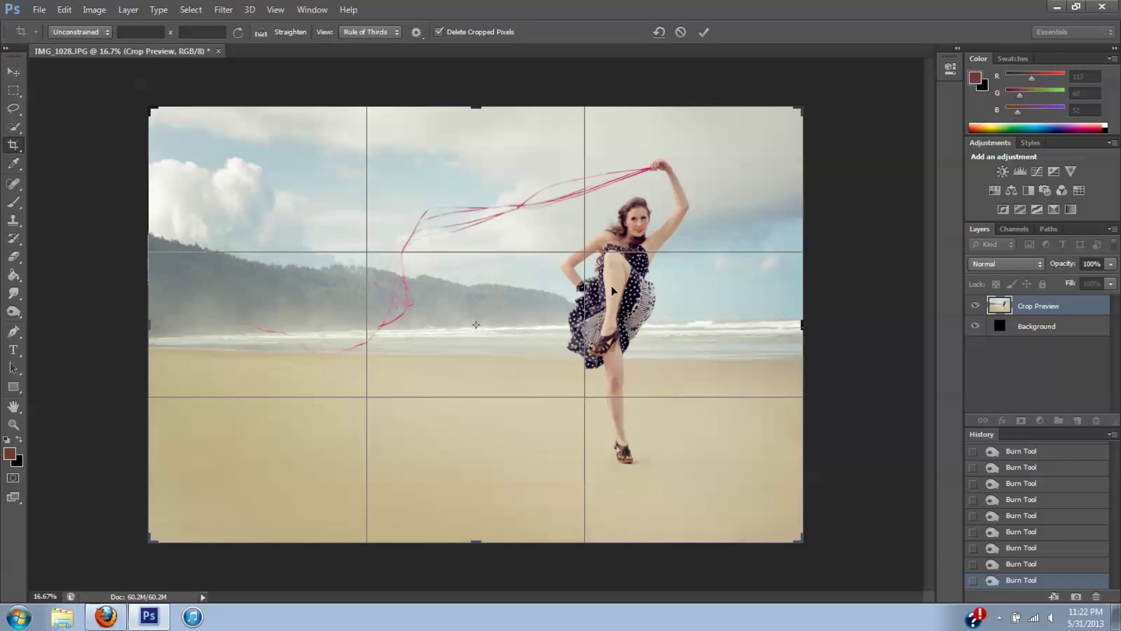
pyautogui.click(14, 72)
pyautogui.click(648, 237)
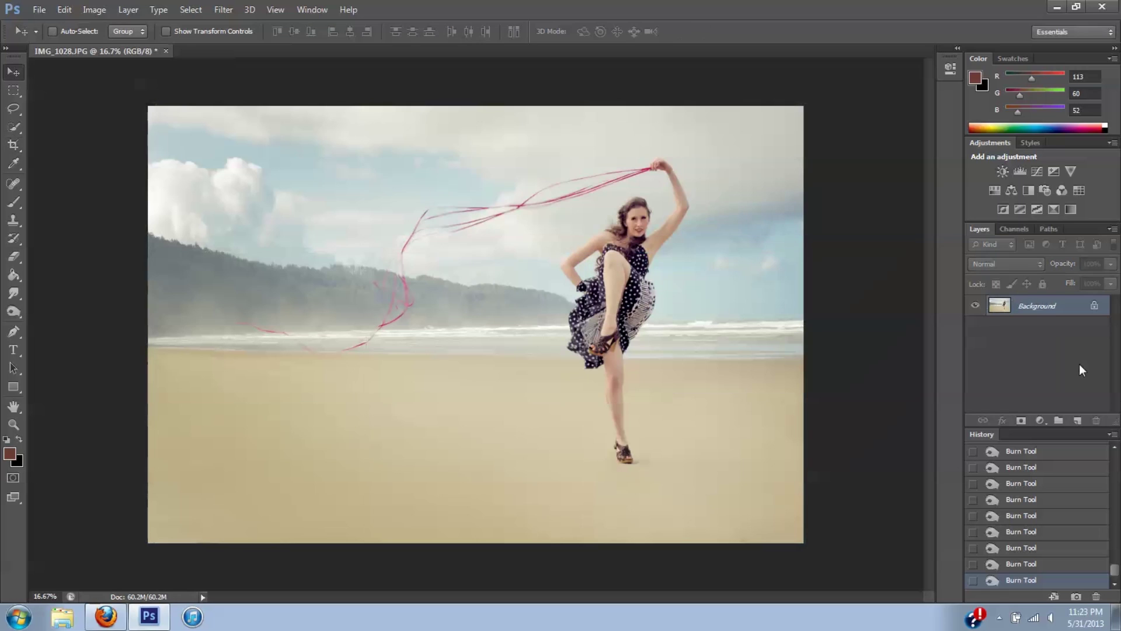